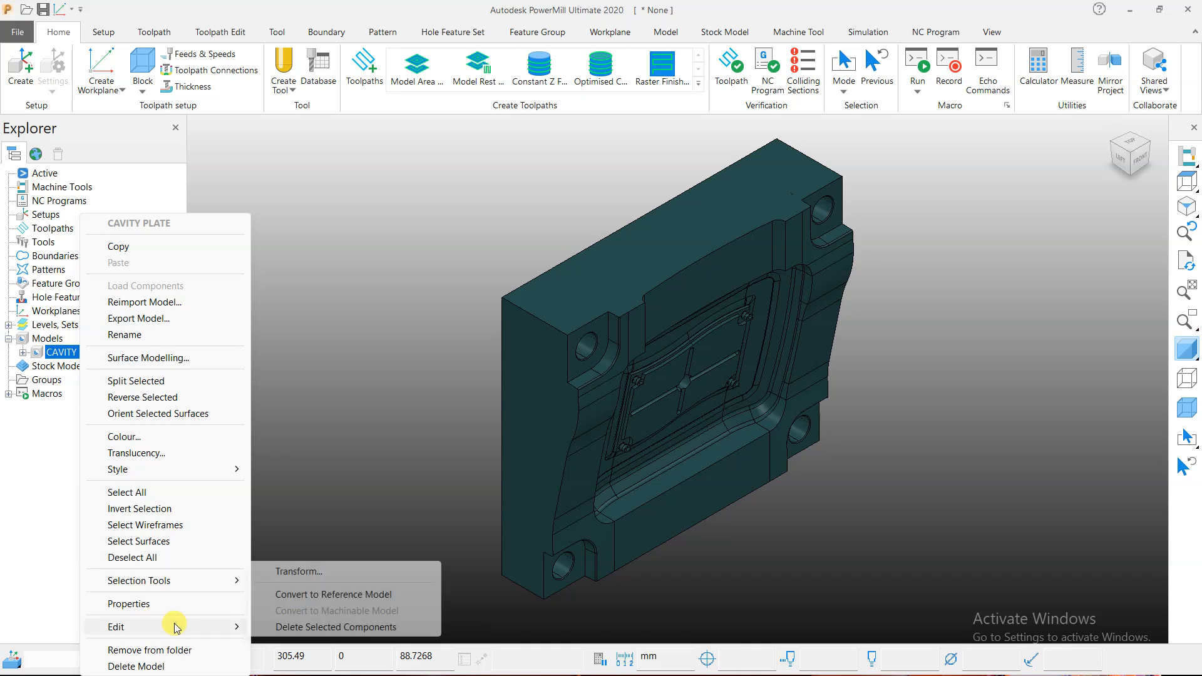
click(308, 571)
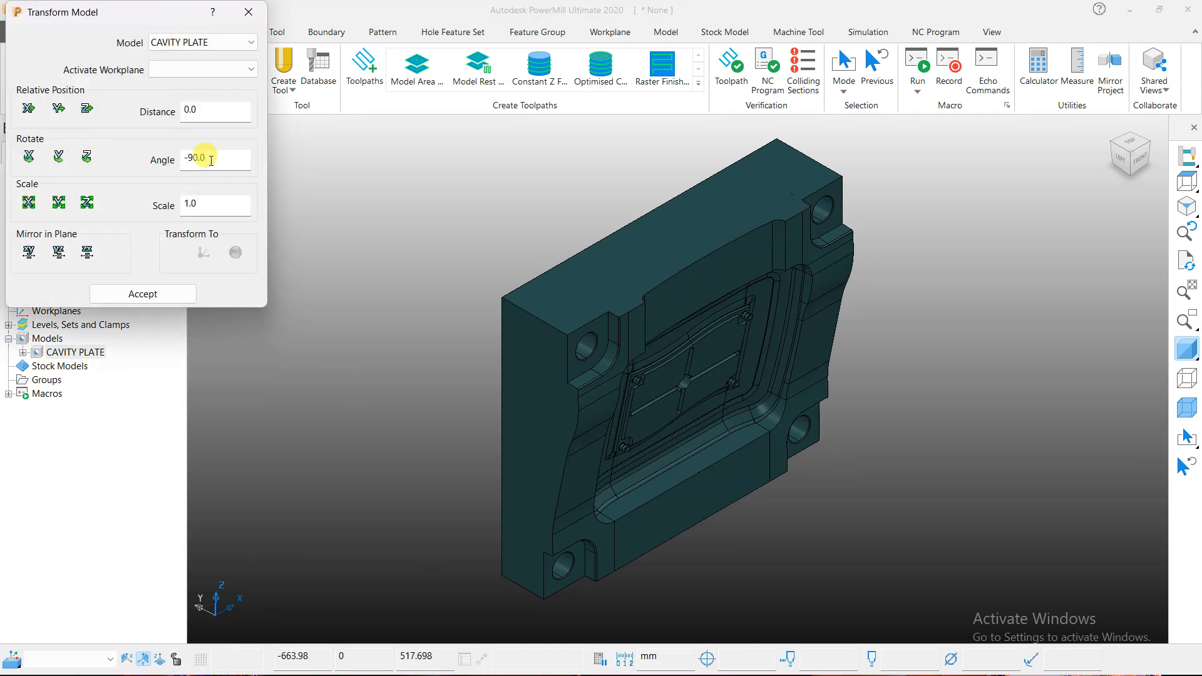
click(22, 160)
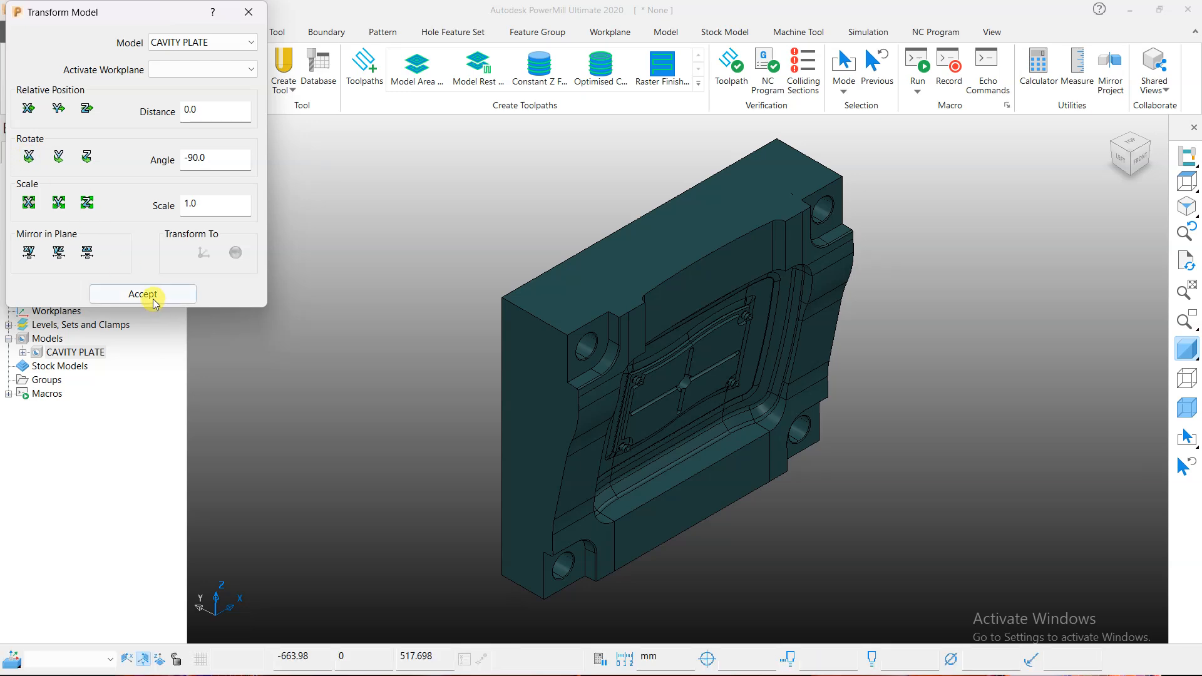
click(154, 300)
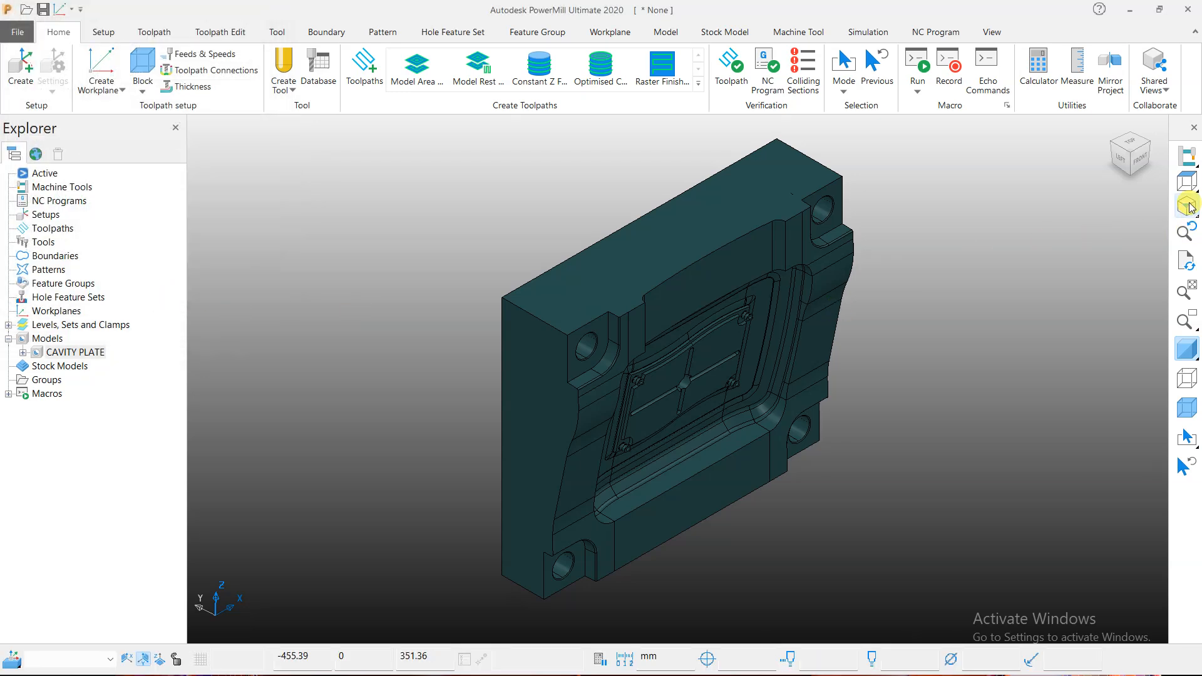
Step: Examine the cavity plate up close in wireframe display and again in shaded display
scroll(689, 432, up, 2)
scroll(775, 429, up, 2)
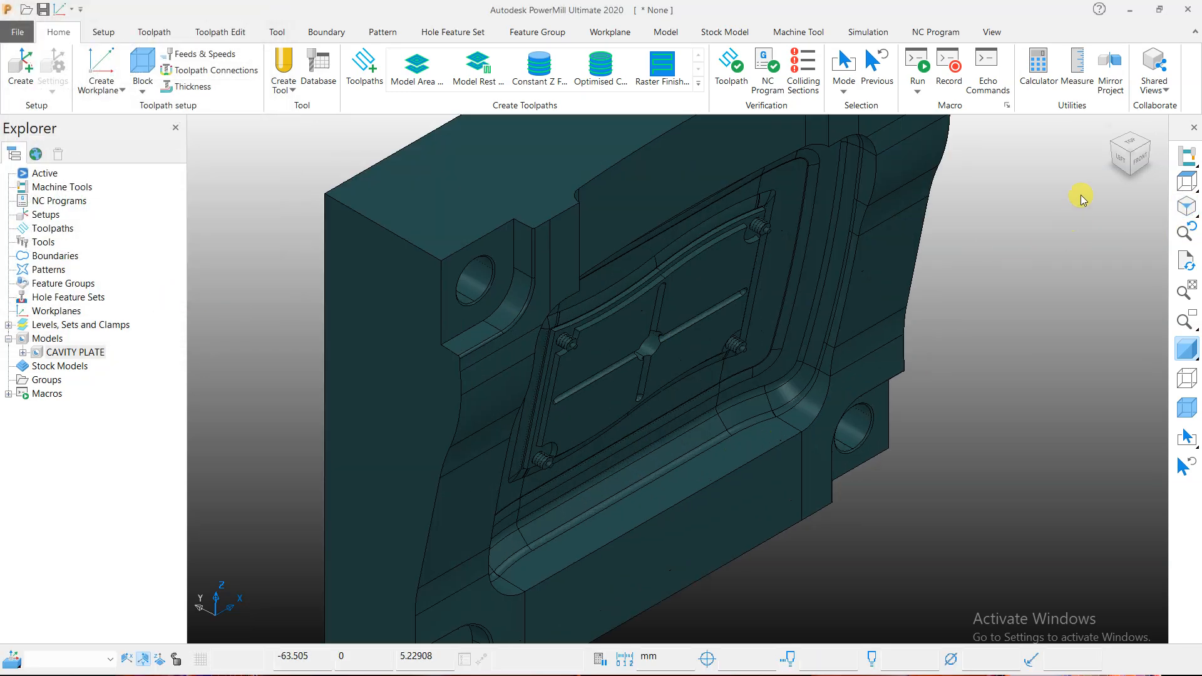
click(1127, 163)
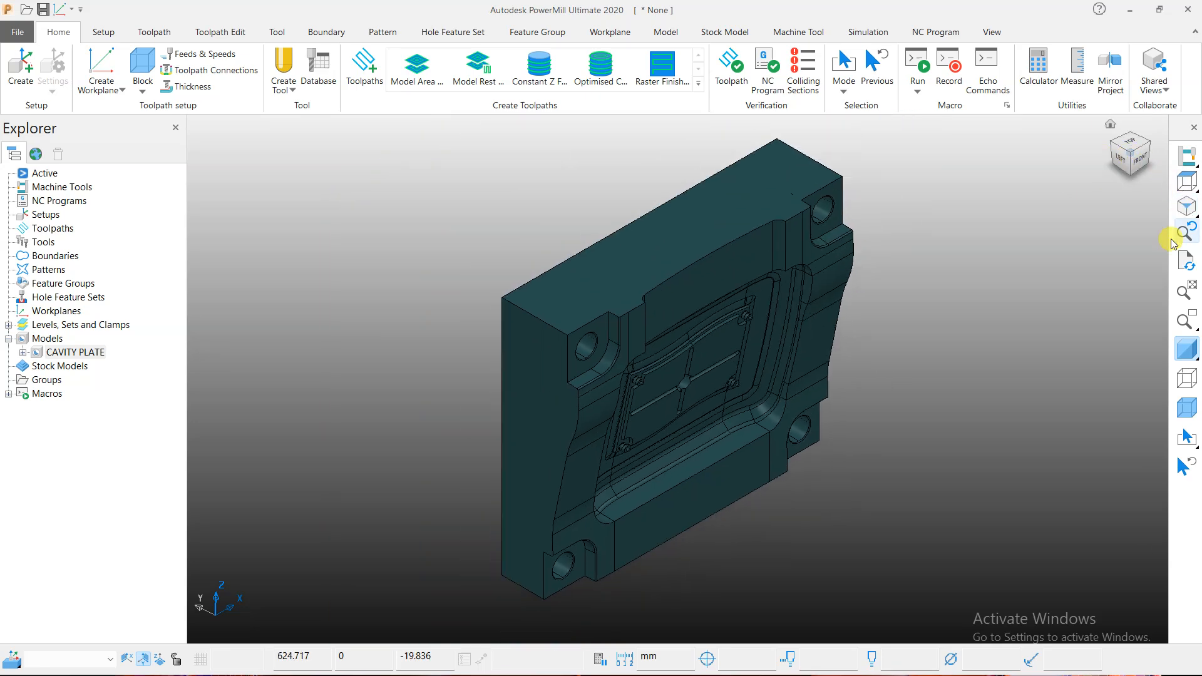
click(1183, 379)
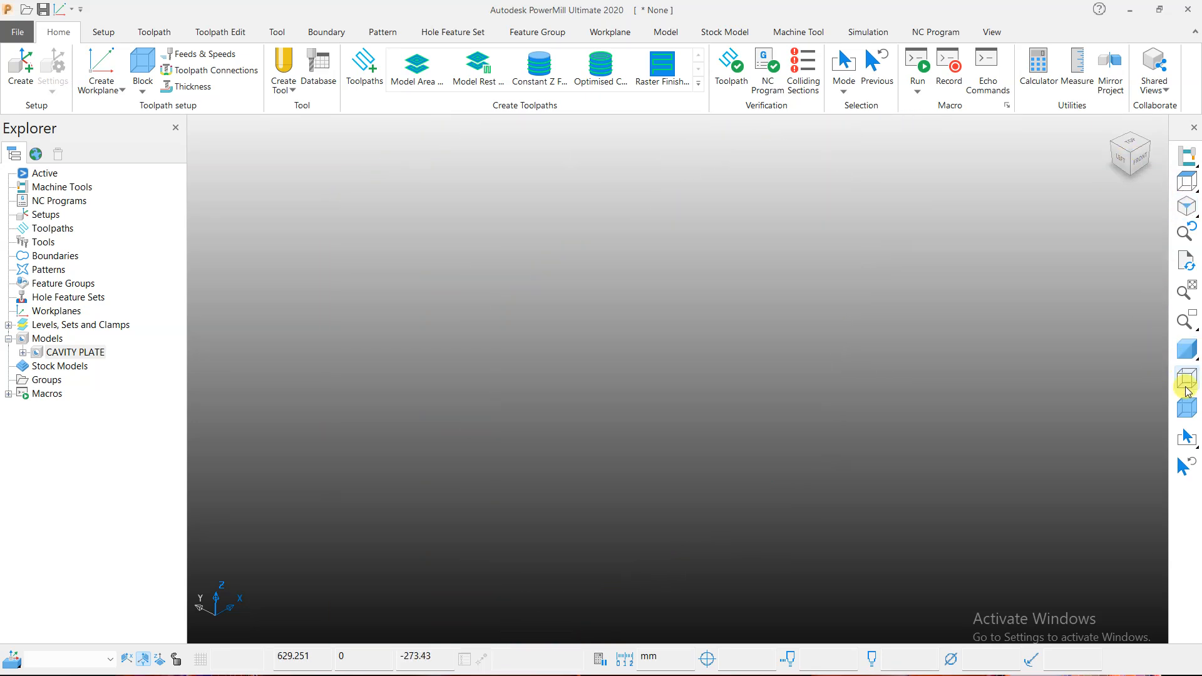
mouse_move(912, 344)
middle_down()
mouse_move(888, 396)
mouse_move(909, 337)
middle_up()
scroll(652, 494, down, 2)
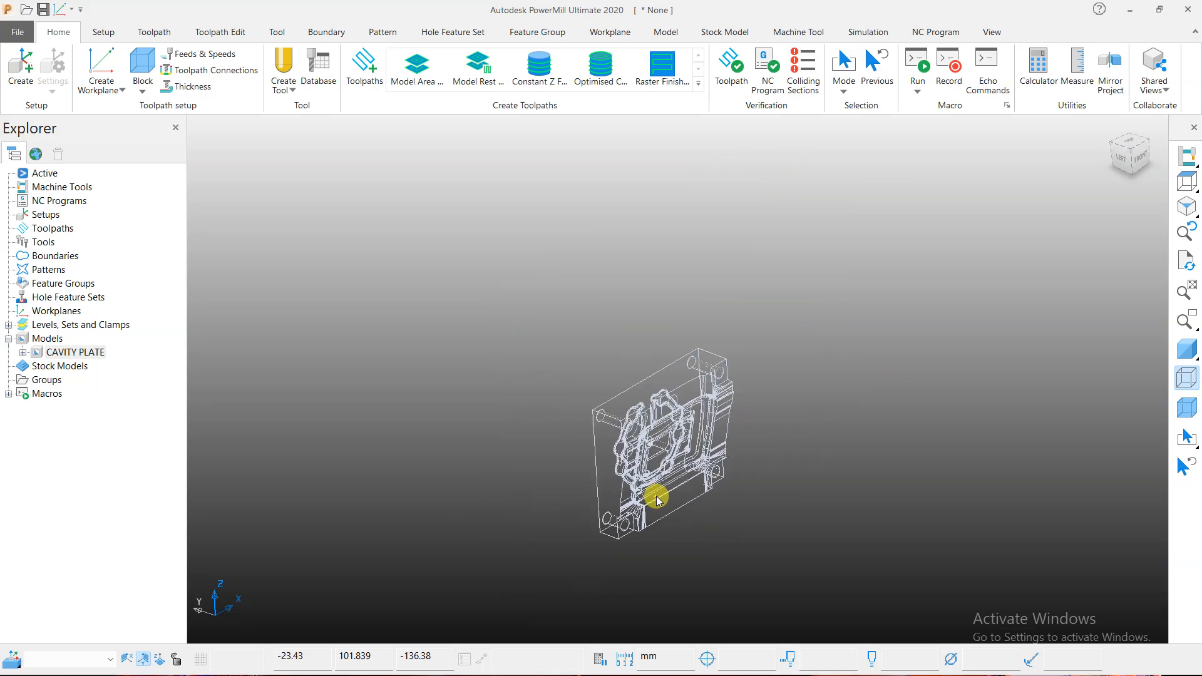
scroll(650, 493, up, 5)
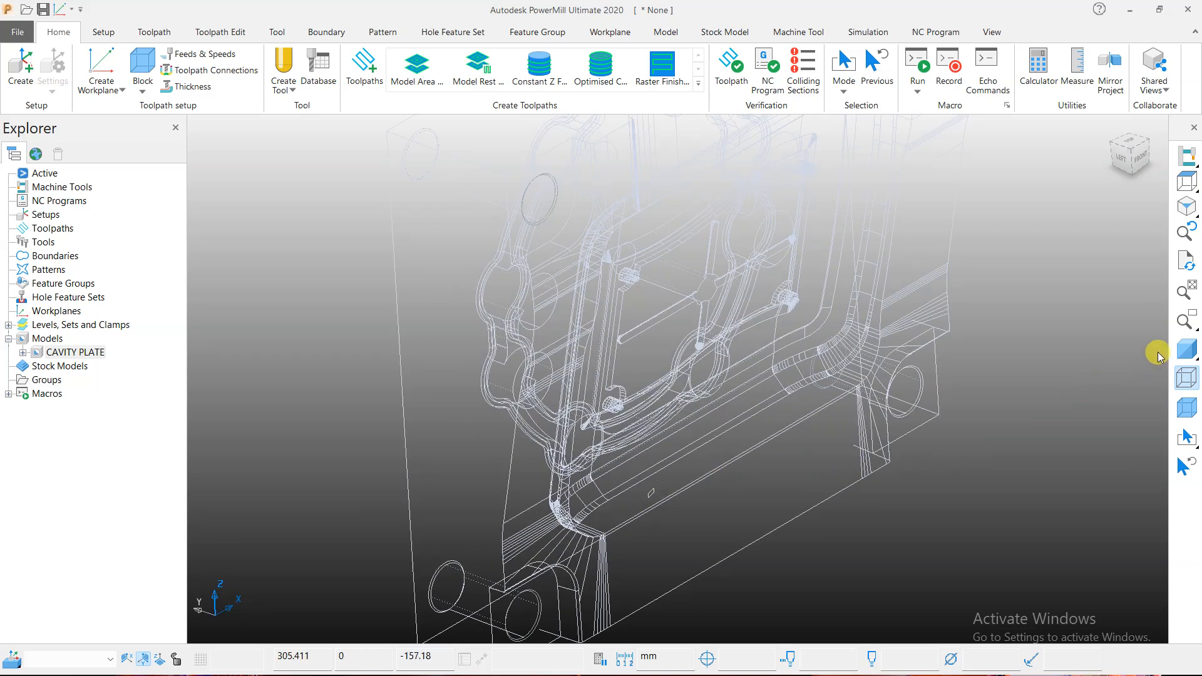
click(1185, 348)
click(1185, 378)
scroll(949, 448, up, 1)
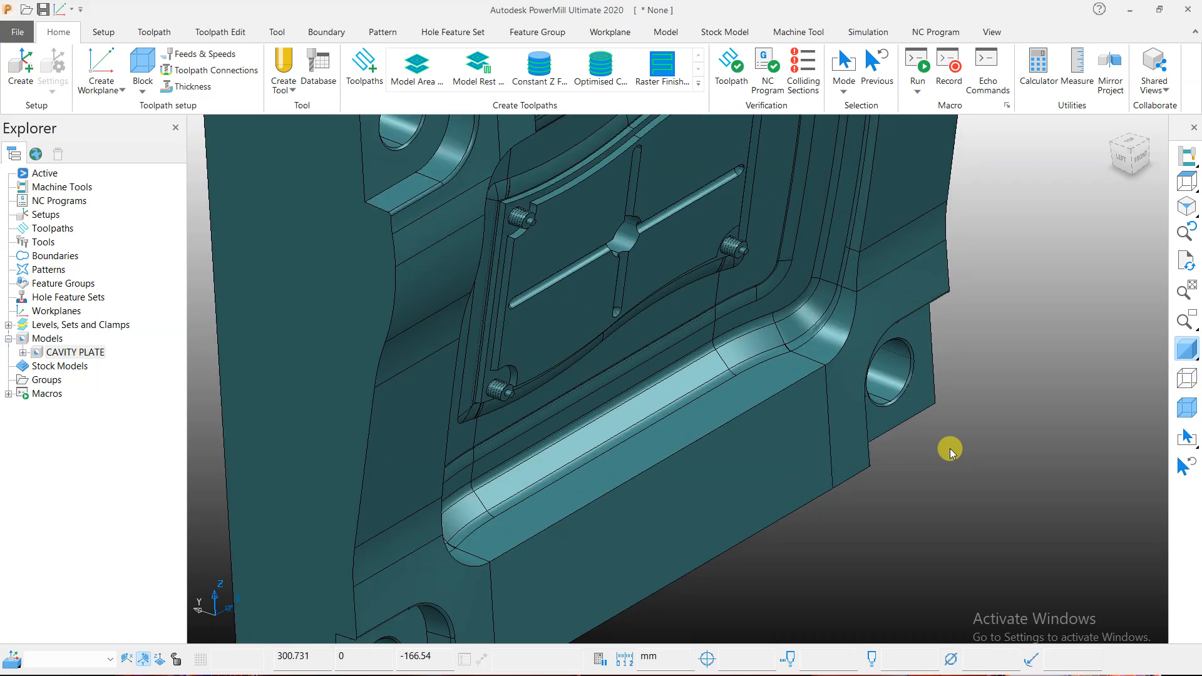
scroll(950, 448, down, 1)
scroll(455, 339, down, 1)
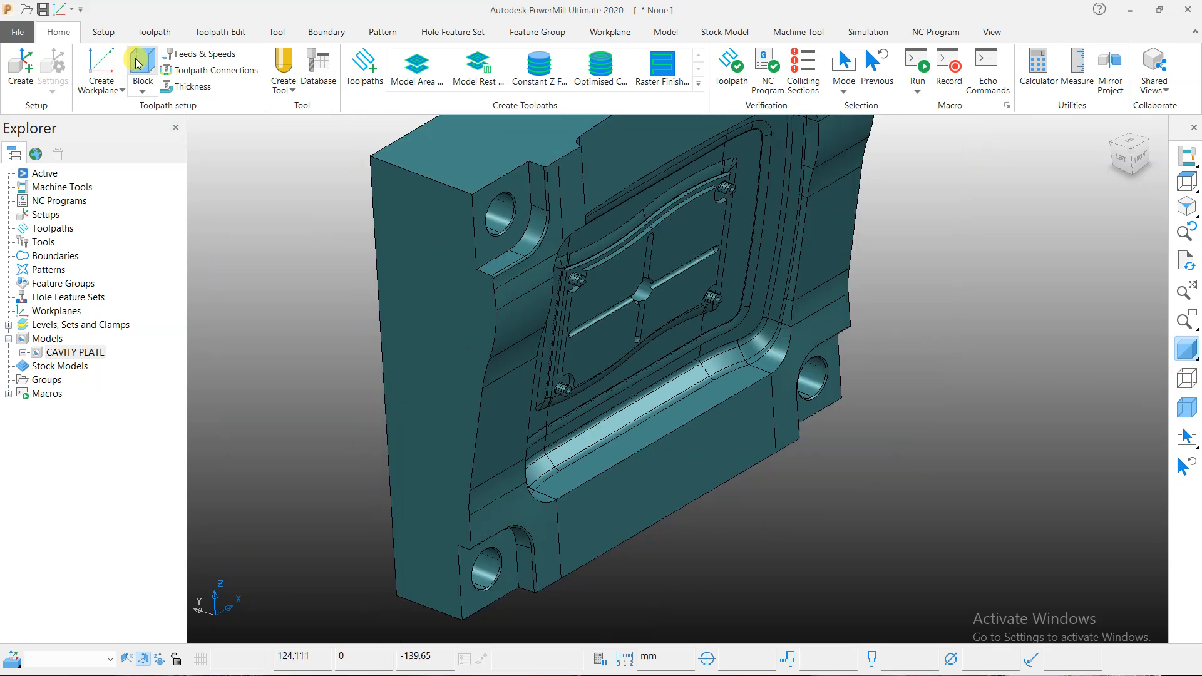
Step: Create a box-shaped block calculated from the limits of the cavity plate model and accept it
click(141, 63)
click(52, 548)
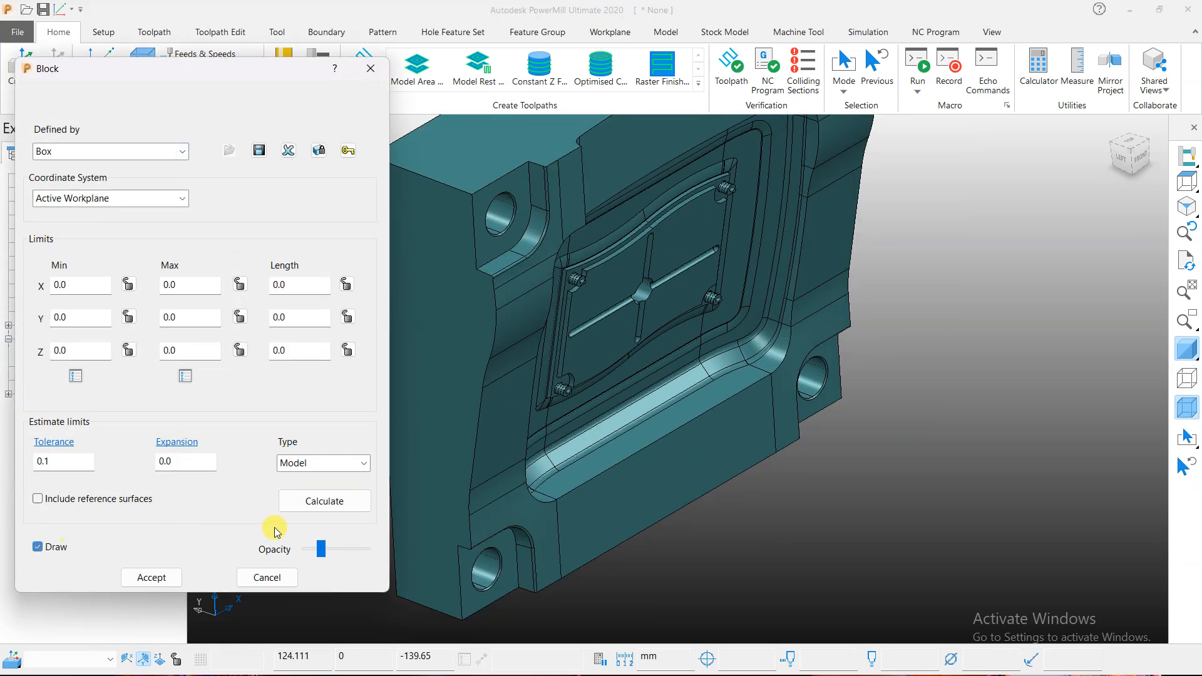
click(318, 500)
click(162, 577)
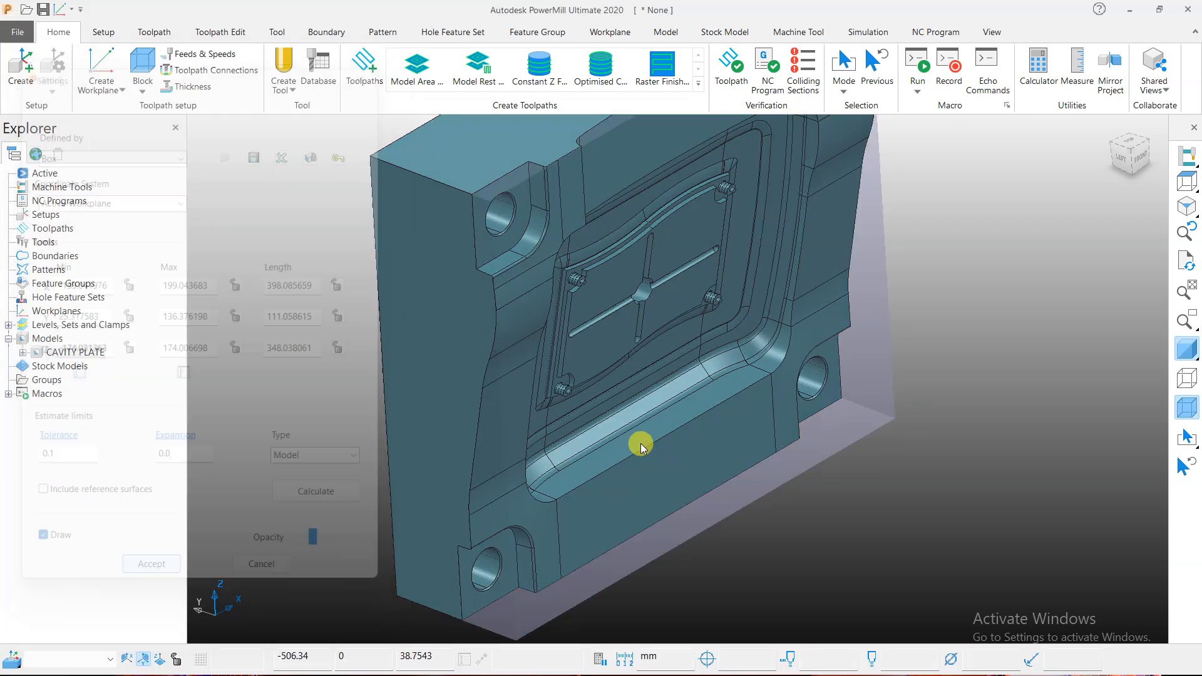
Step: Create a workplane positioned on the block at the centre of its top face and activate it
click(1184, 209)
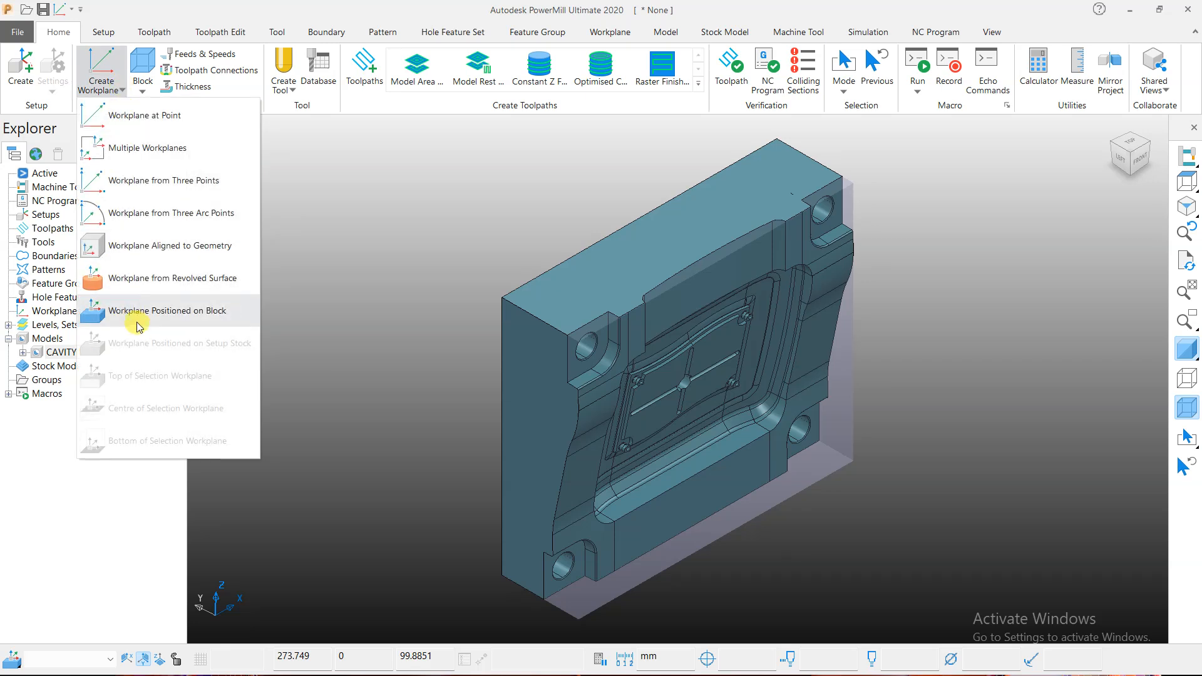
click(149, 311)
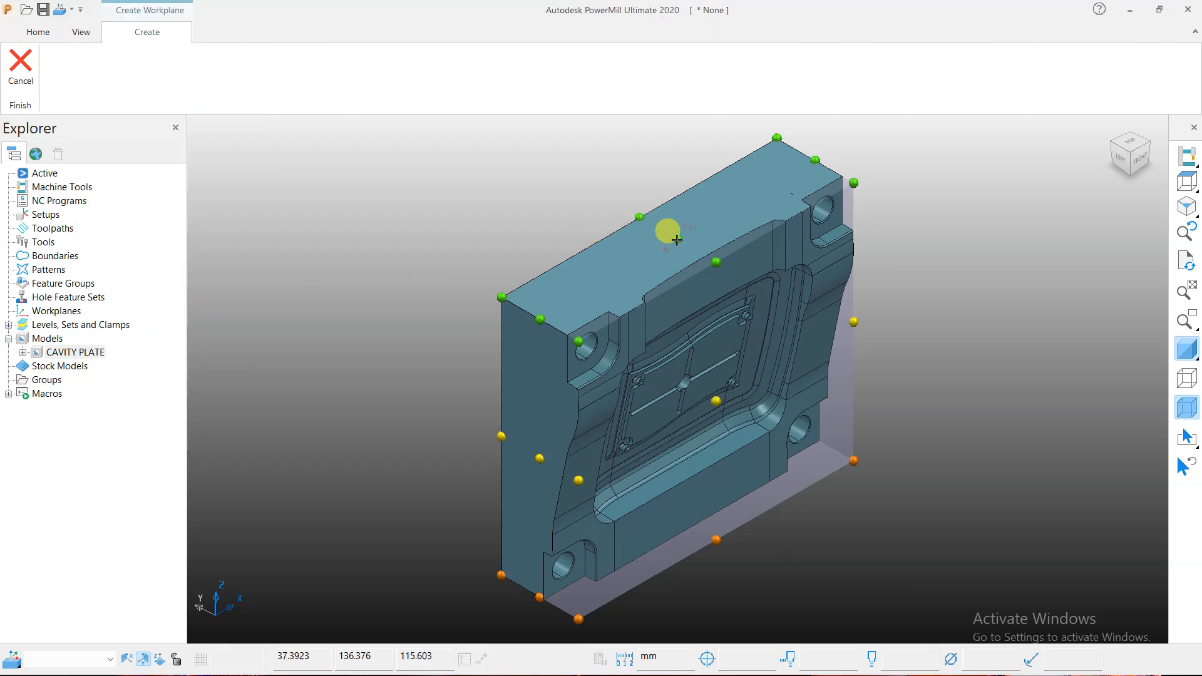
click(591, 263)
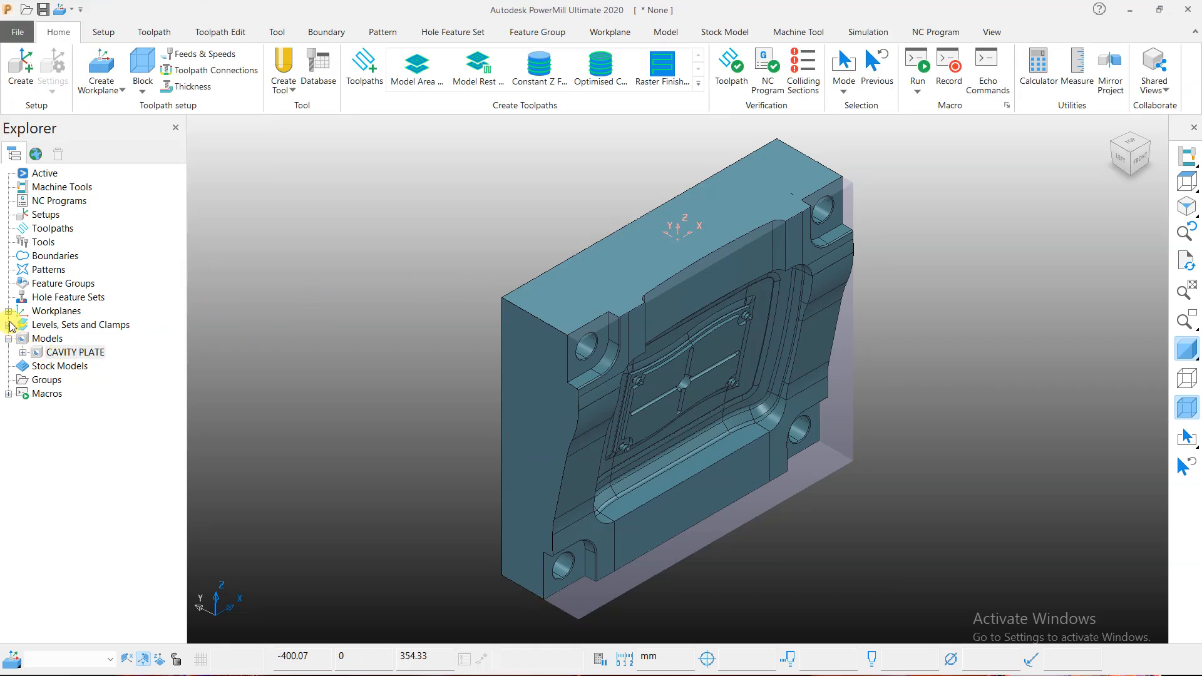
click(9, 311)
right_click(80, 324)
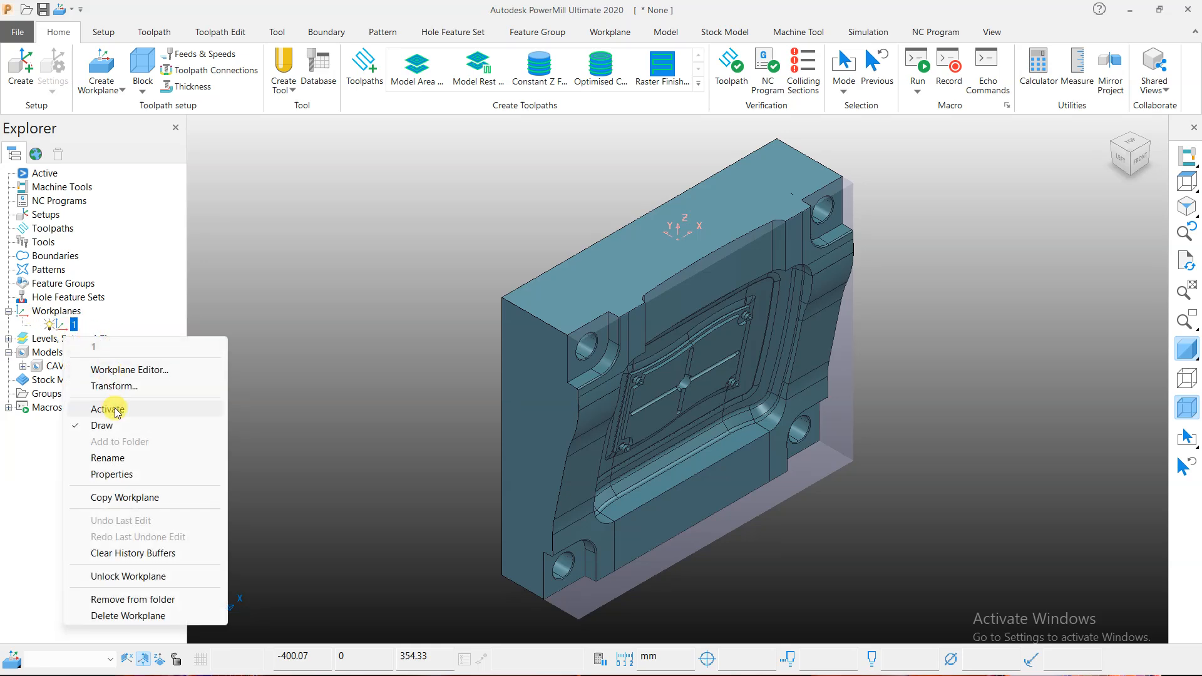
click(108, 408)
Step: Recalculate the box block from the model limits in the newly activated workplane and accept it
click(150, 82)
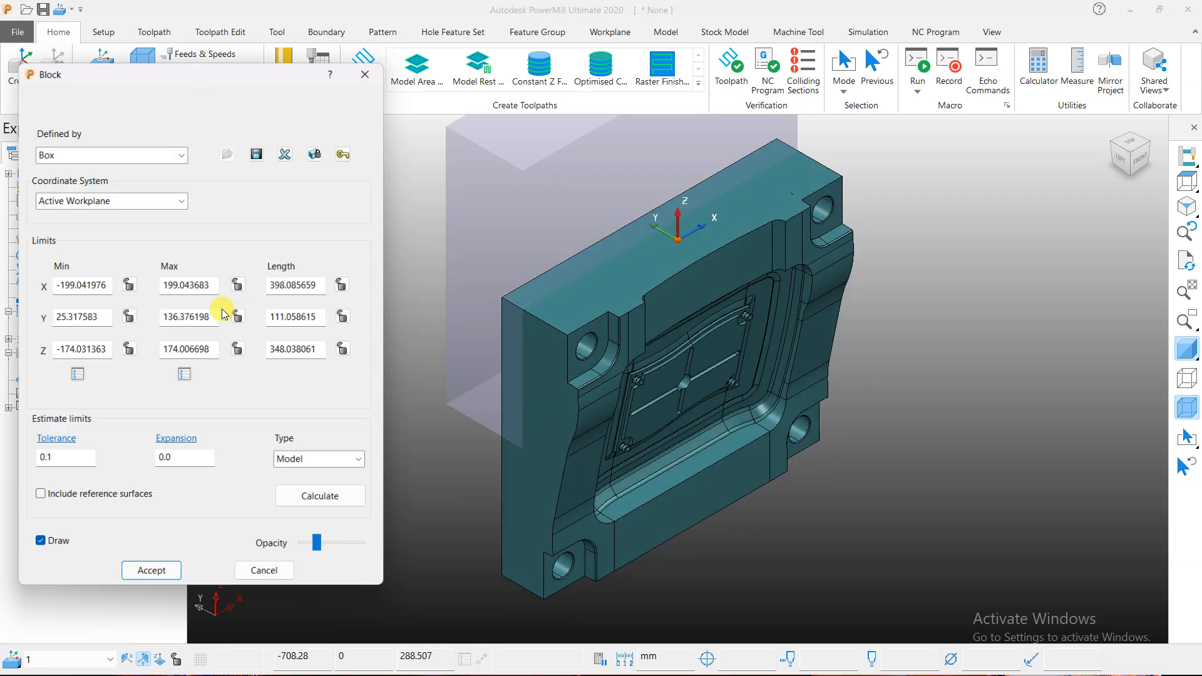
click(328, 491)
click(149, 575)
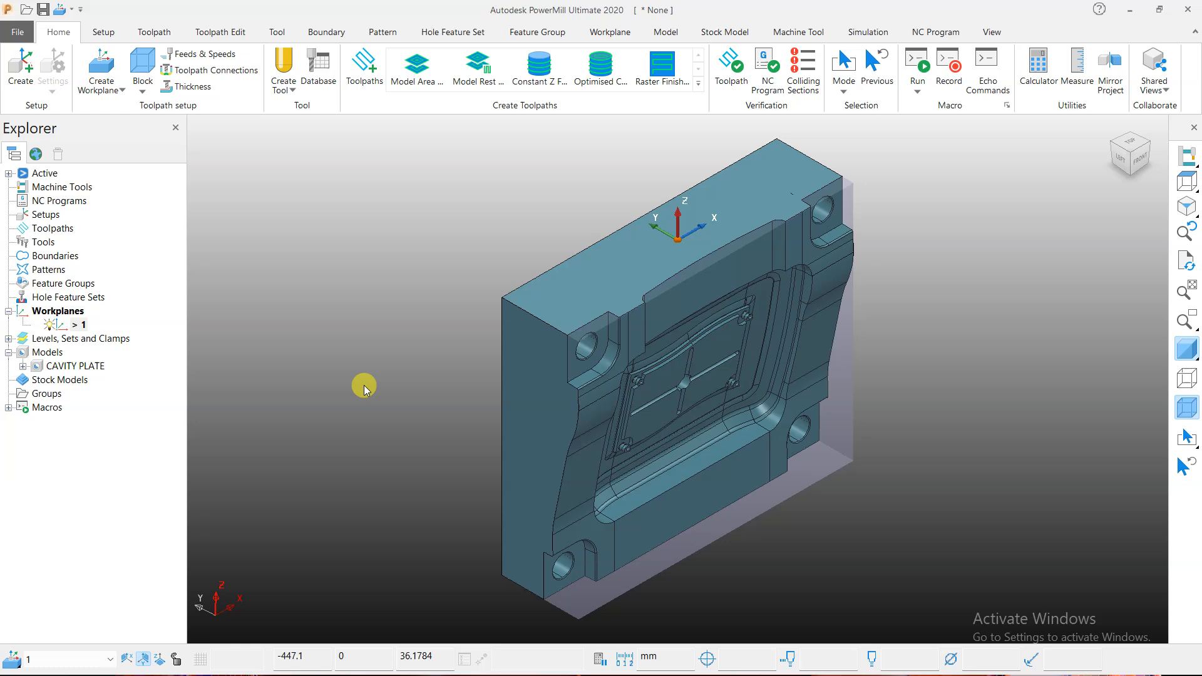
right_click(61, 369)
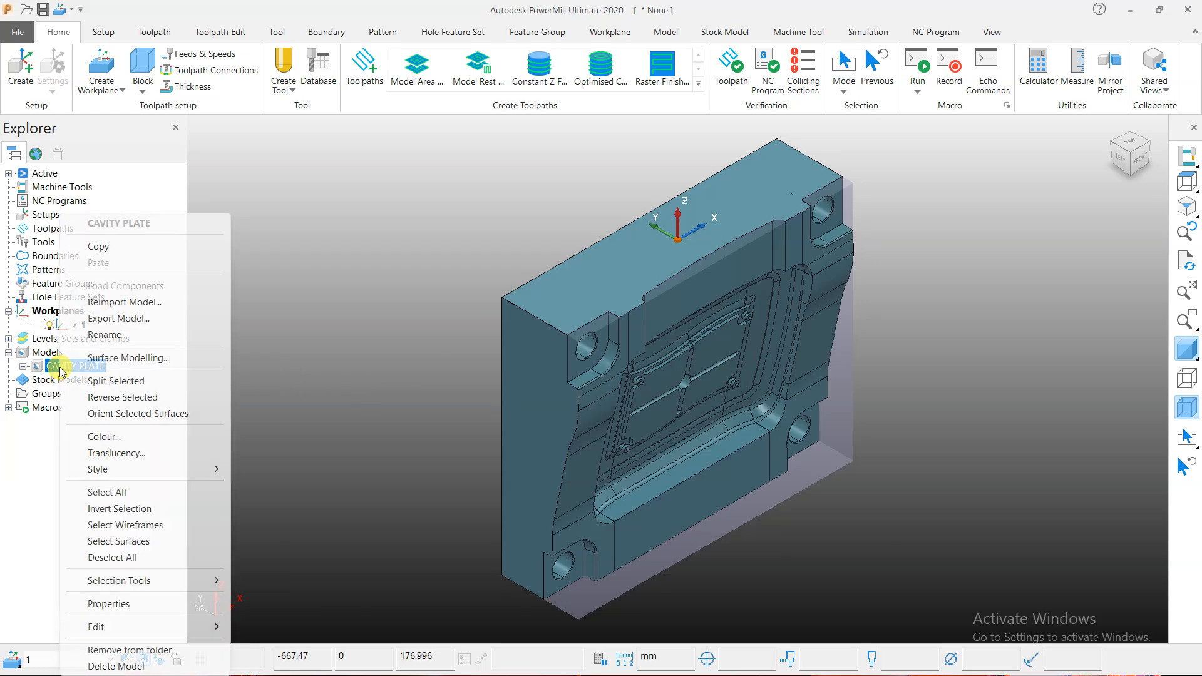
mouse_move(166, 625)
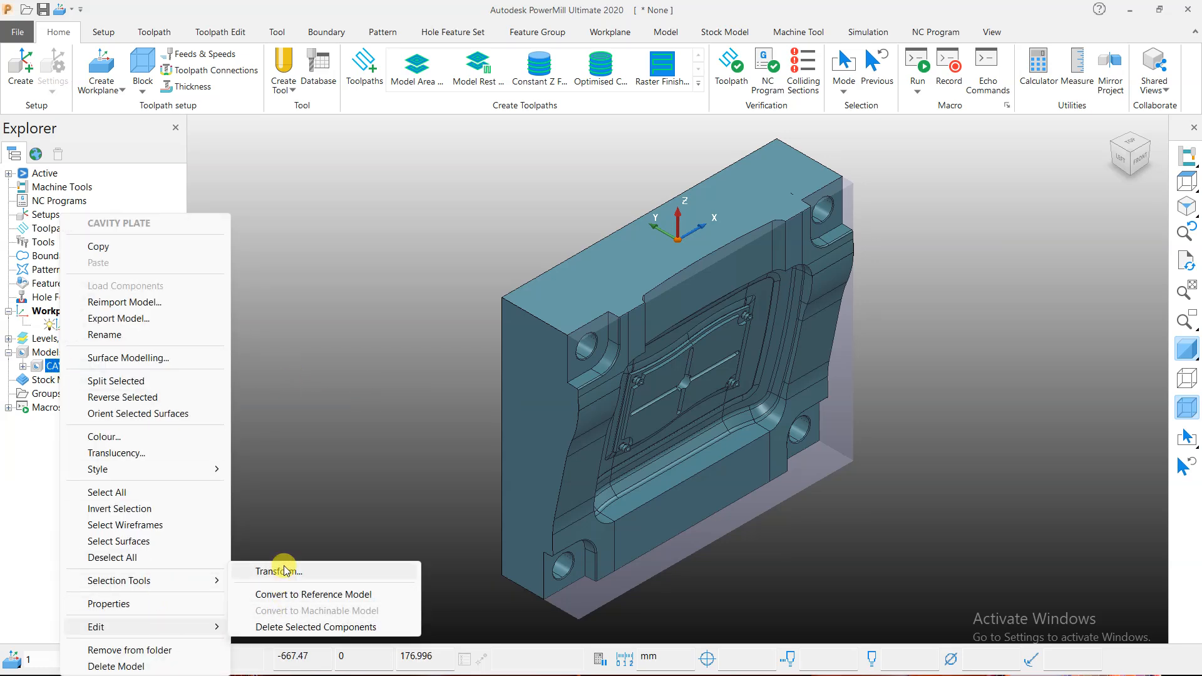
click(279, 571)
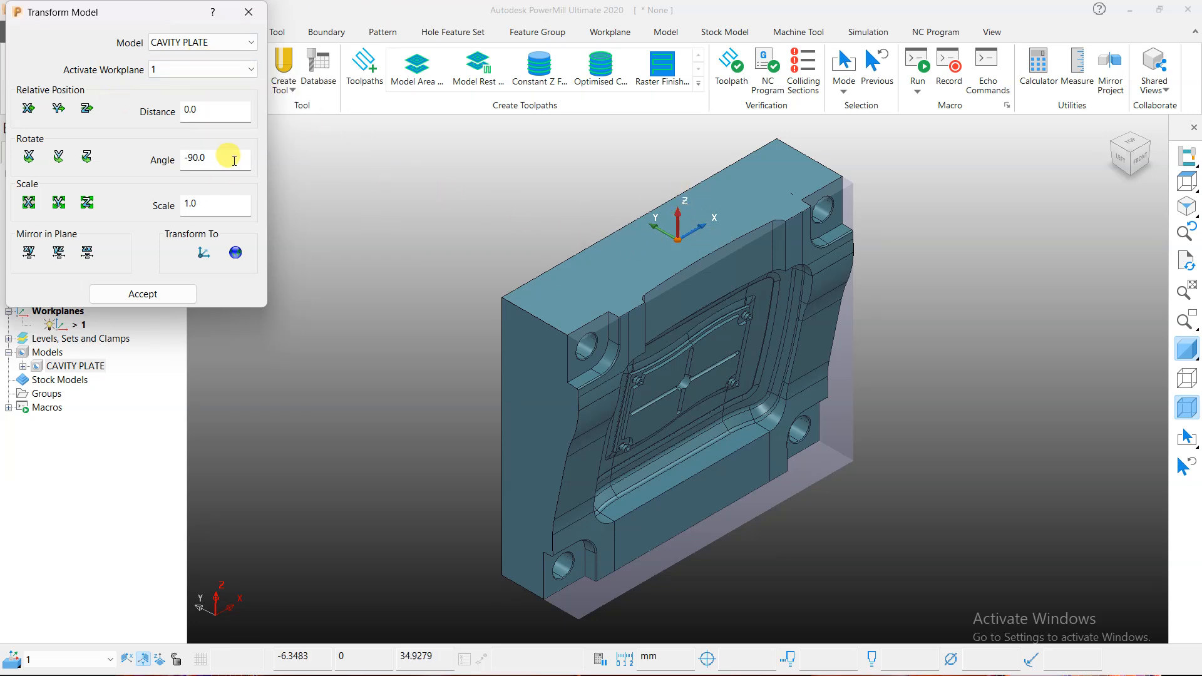
click(167, 294)
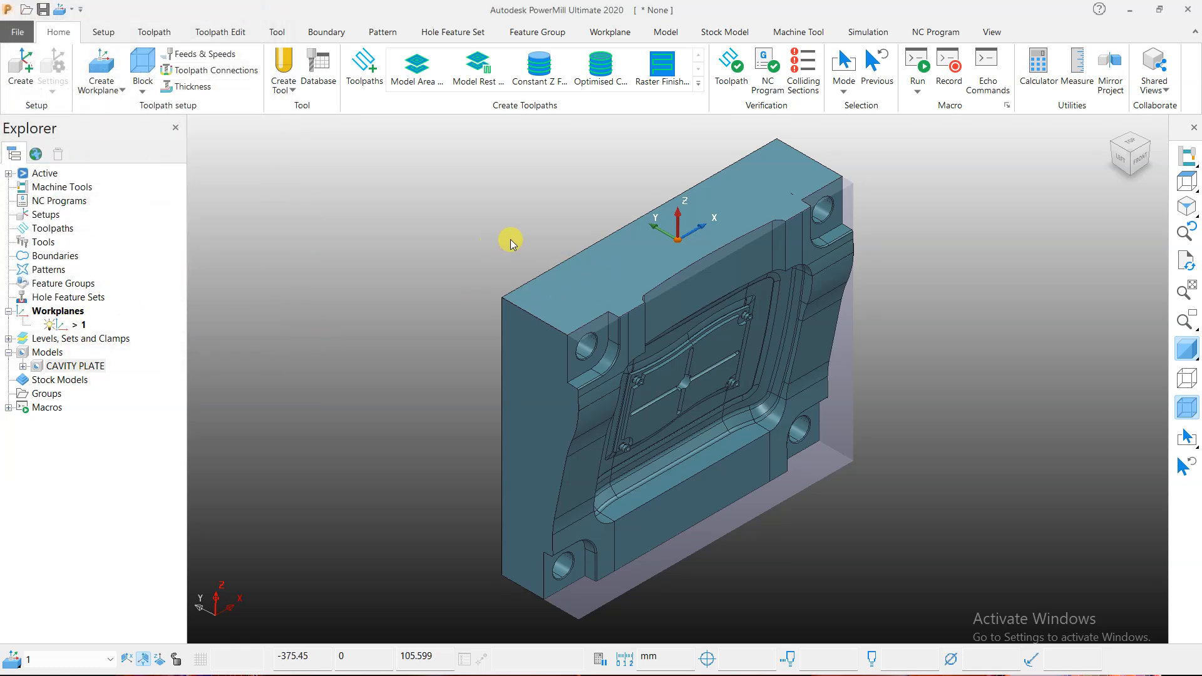
Step: Open the transform settings for the CAVITY PLATE model, relative to workplane 1
click(1185, 208)
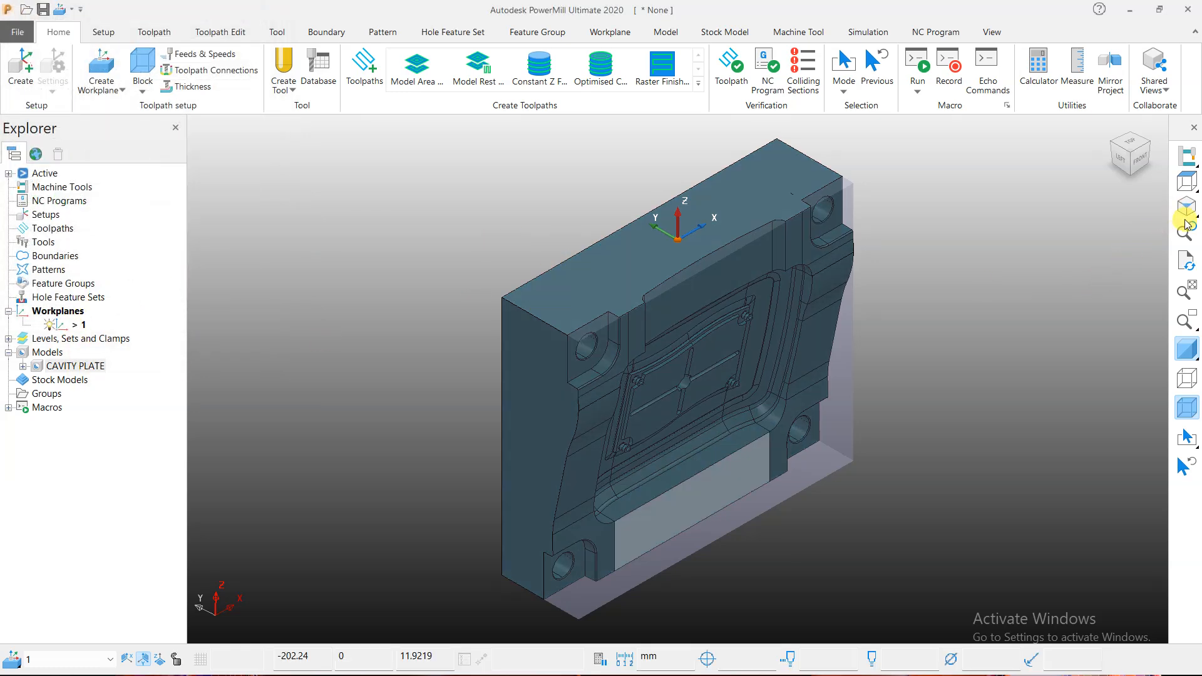
click(1186, 182)
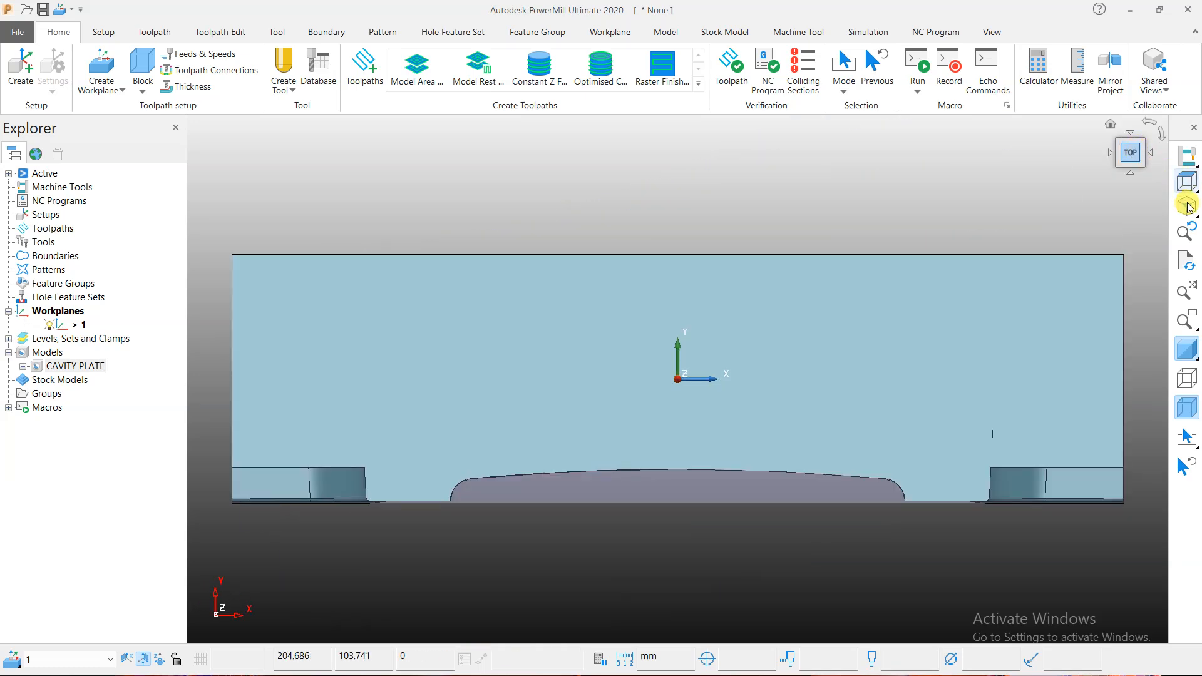
click(1187, 209)
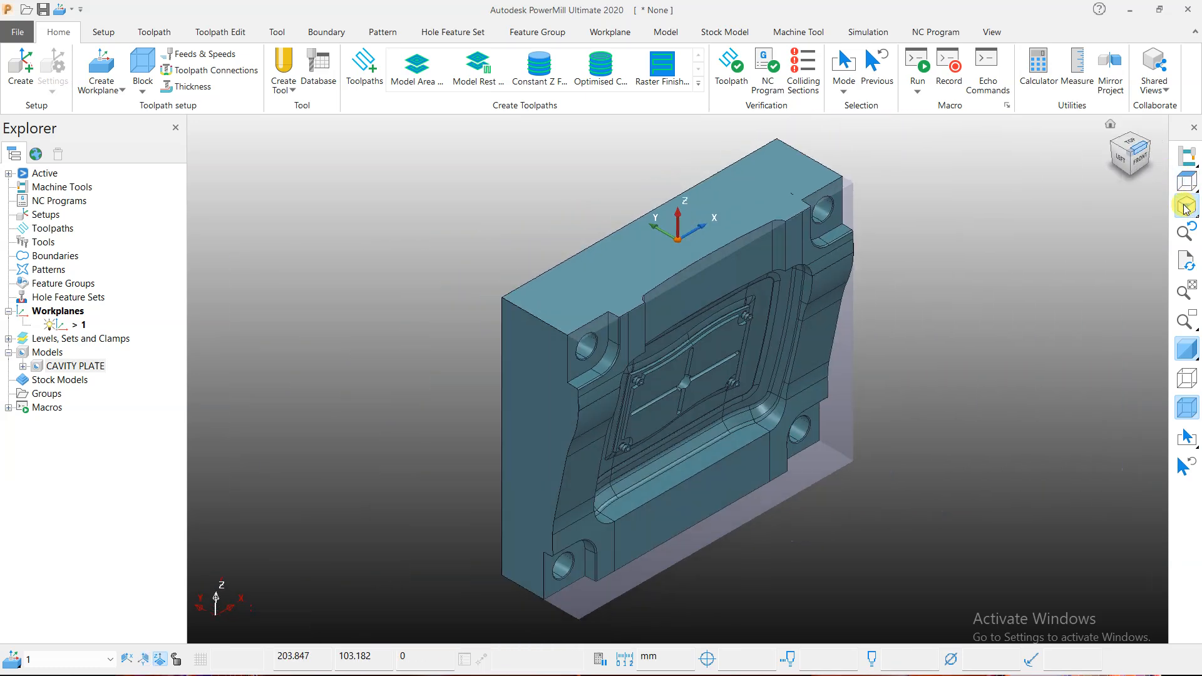
right_click(71, 366)
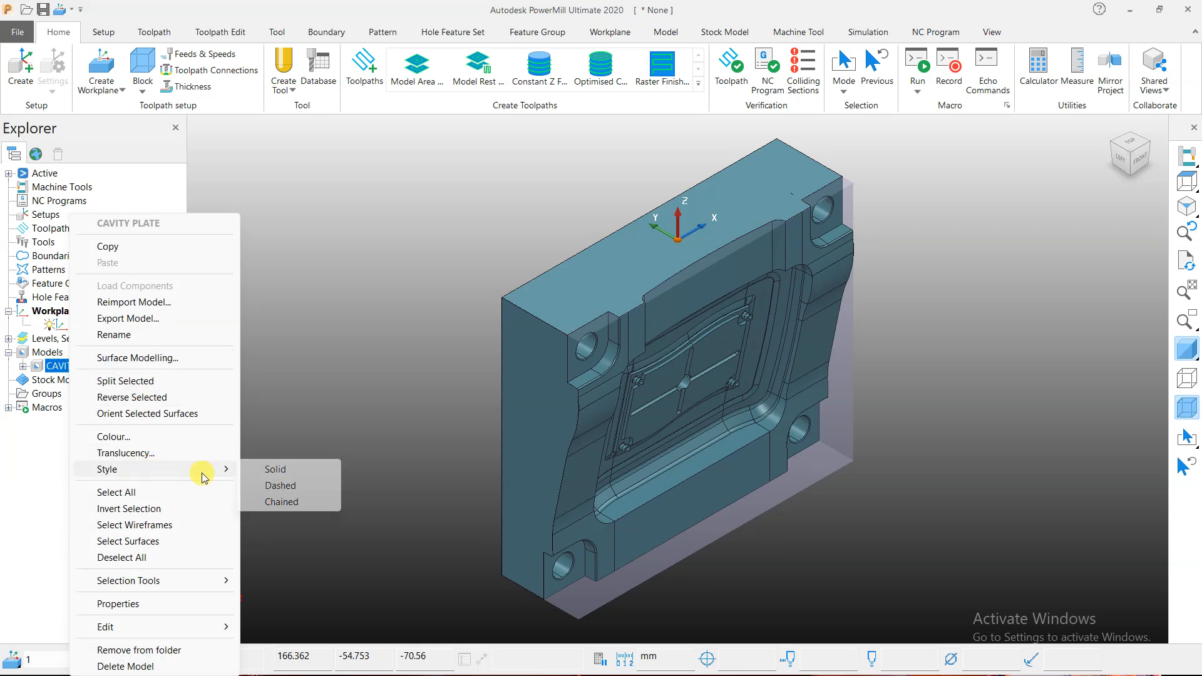
mouse_move(222, 626)
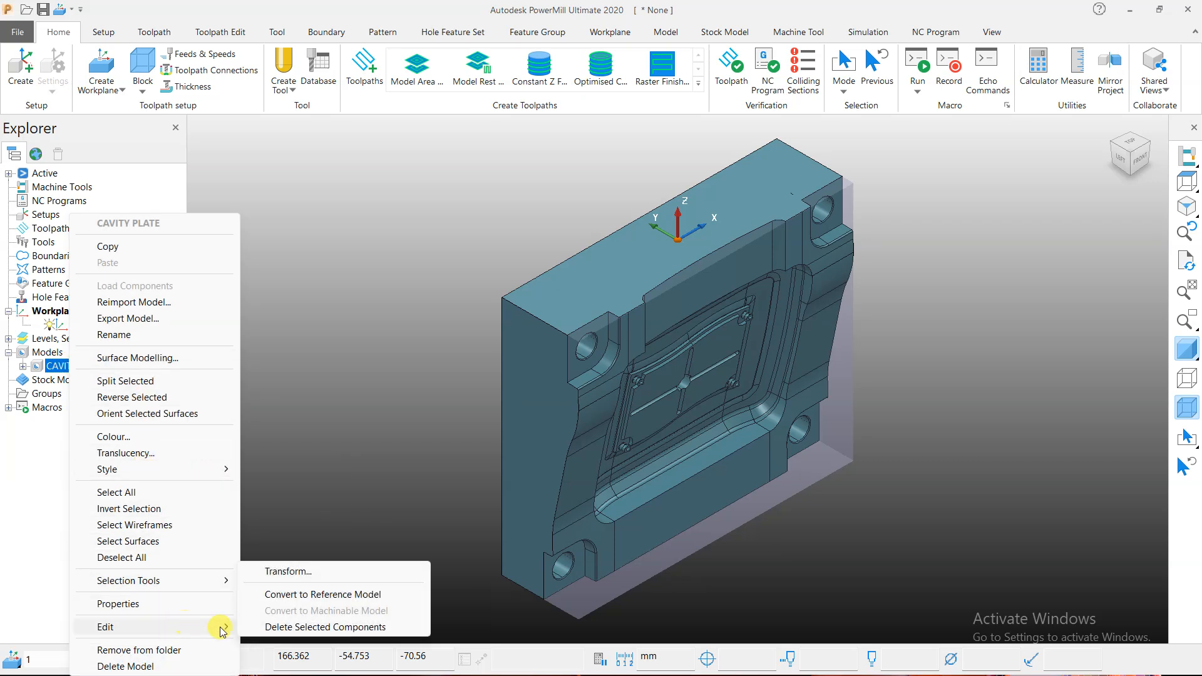
click(287, 571)
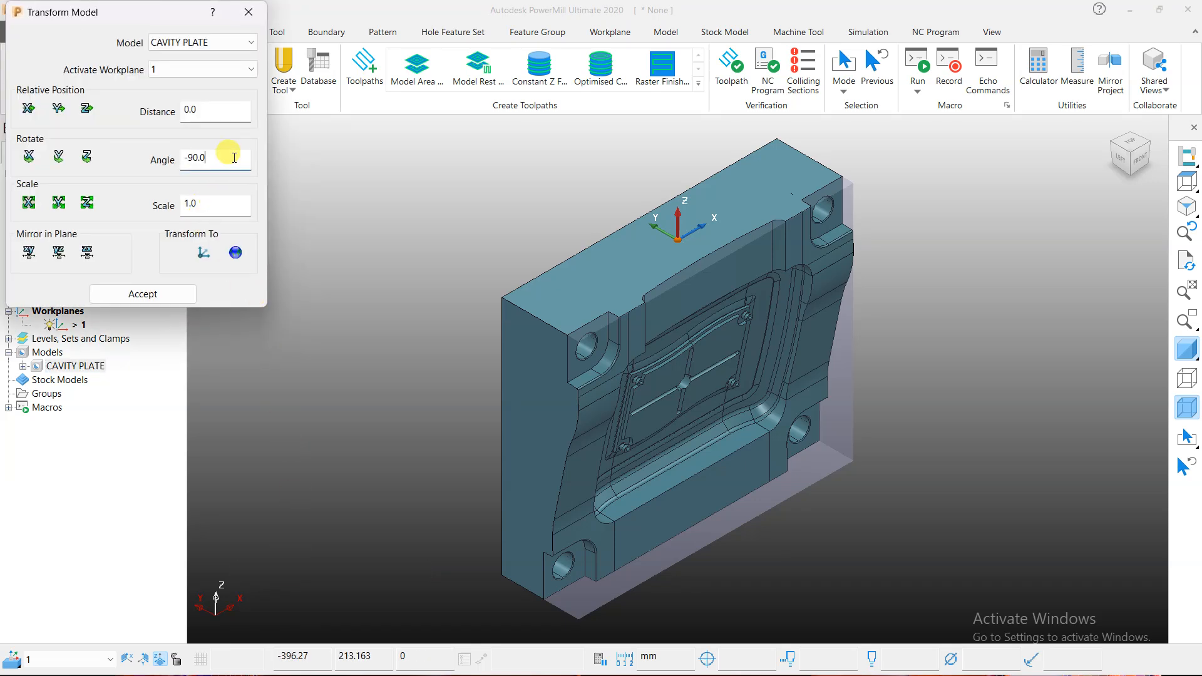
Step: Try rotating the cavity plate 180 degrees about the X axis, and reverse it with another 180-degree rotation
drag(233, 157, 173, 164)
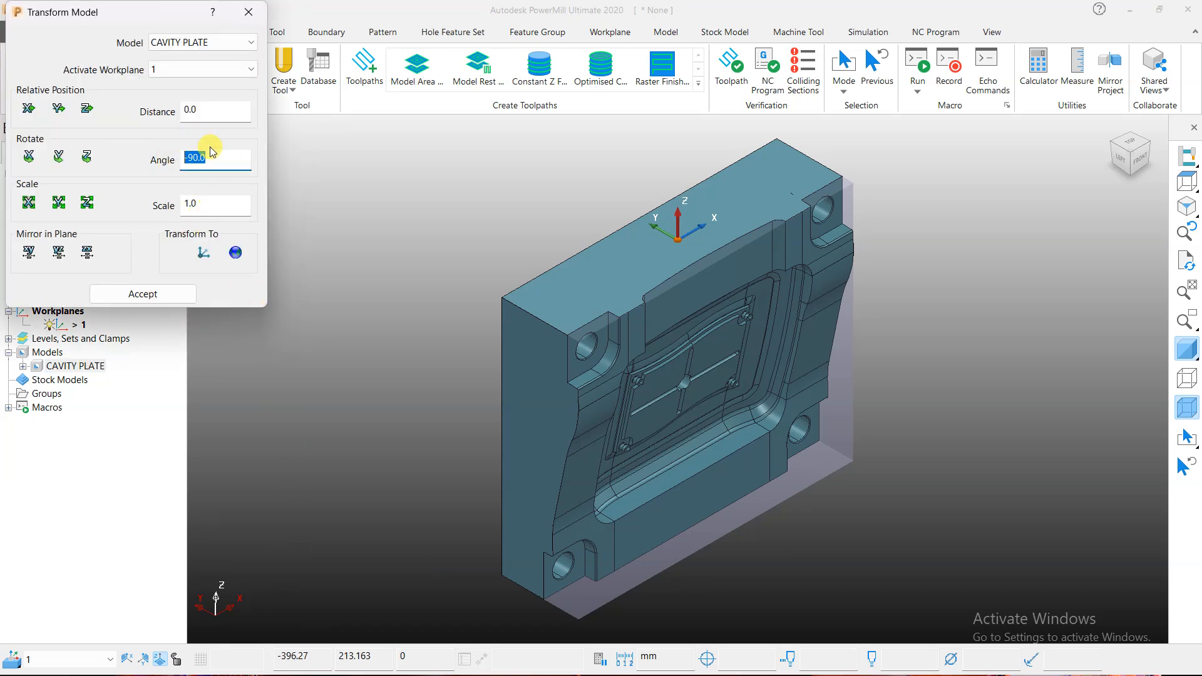
text(18)
click(29, 157)
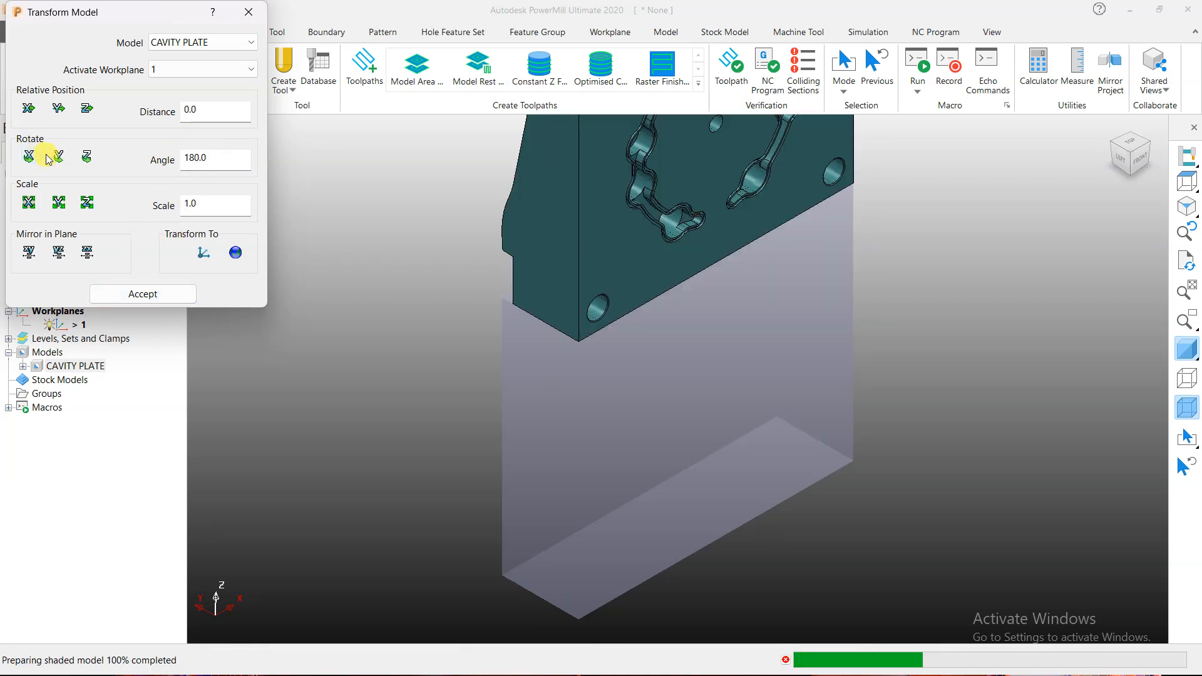
click(31, 155)
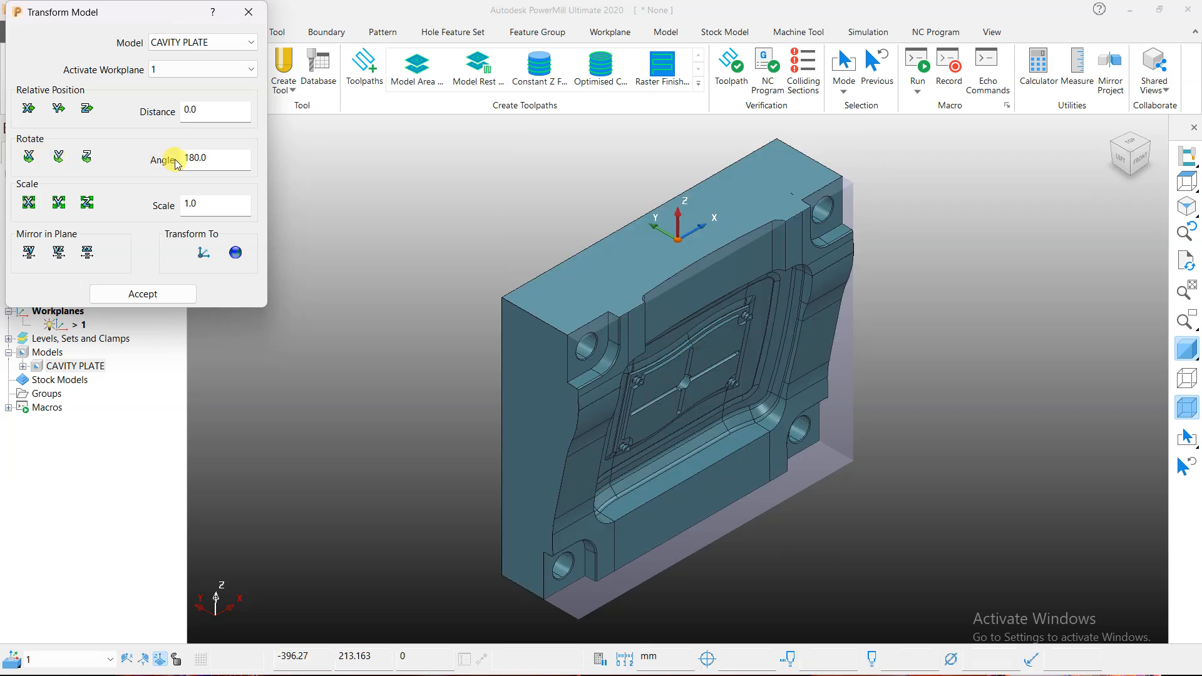
Step: Rotate the cavity plate about the X axis in 90-degree increments until the cavity faces upward, and accept the transform
drag(213, 158, 170, 165)
click(26, 160)
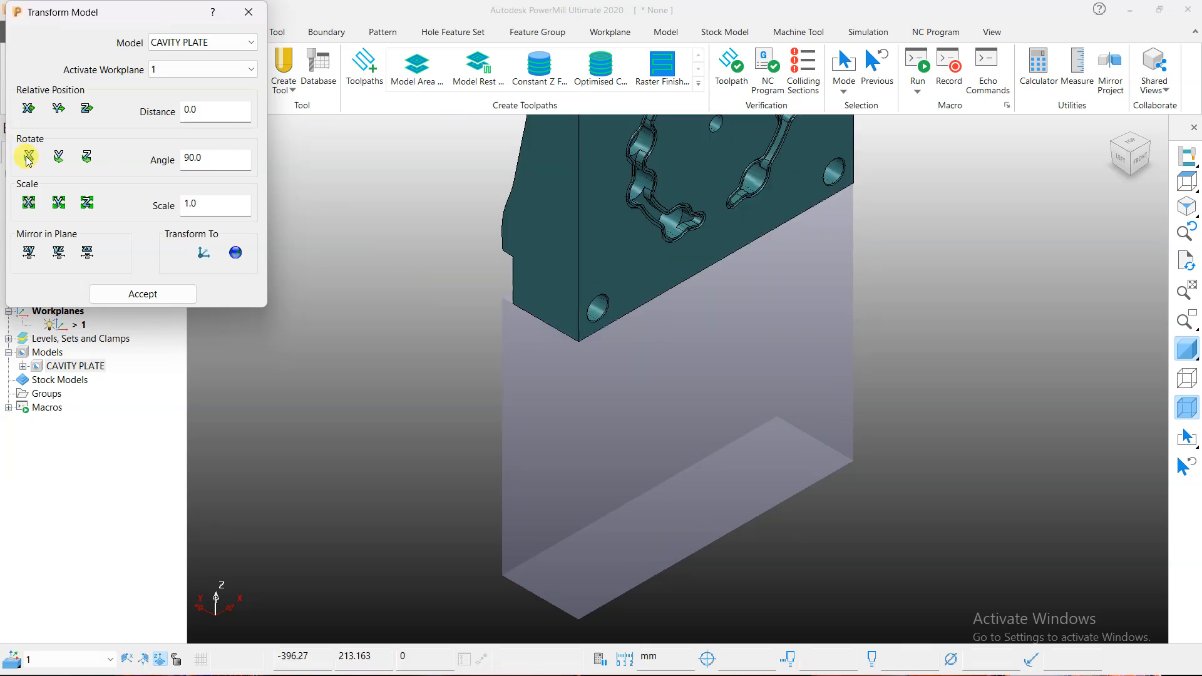
click(27, 158)
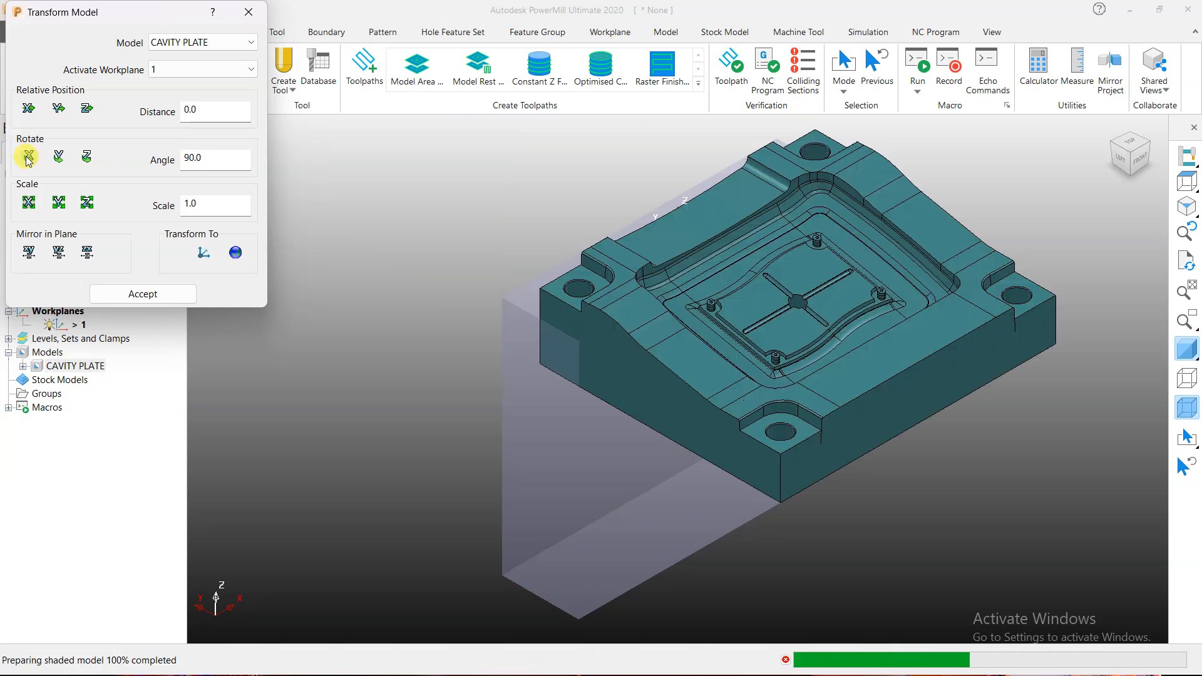
click(139, 295)
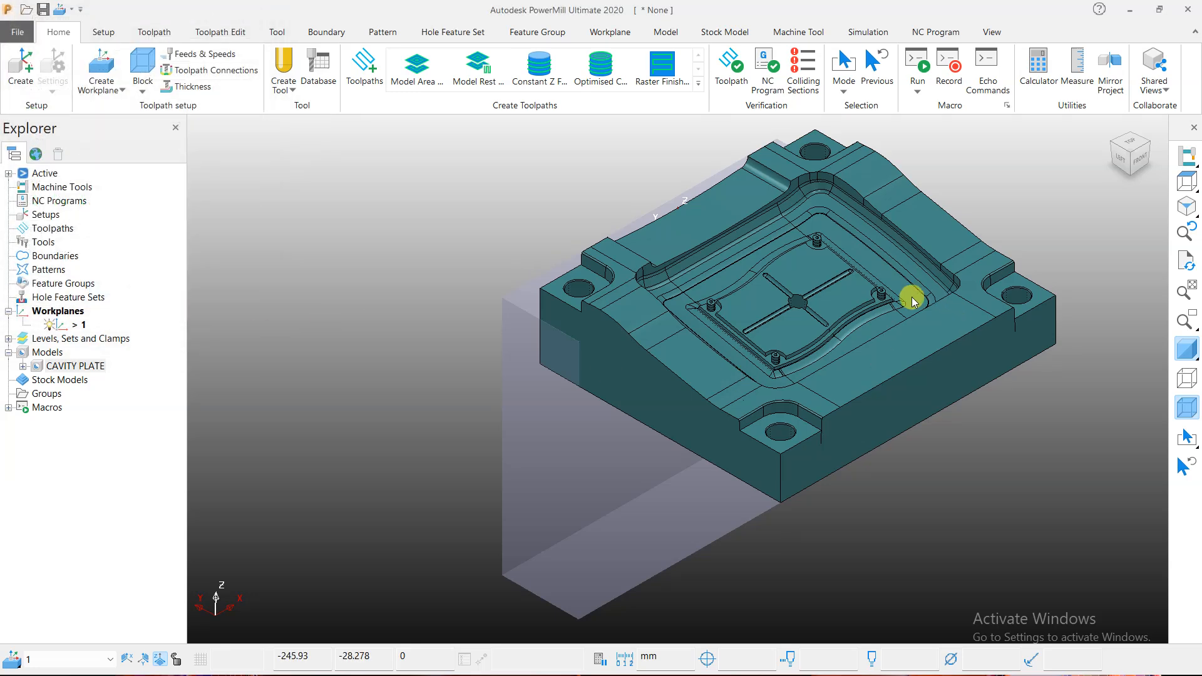
Step: Recalculate the box block from the rotated cavity plate's model limits and accept it
click(145, 64)
click(327, 504)
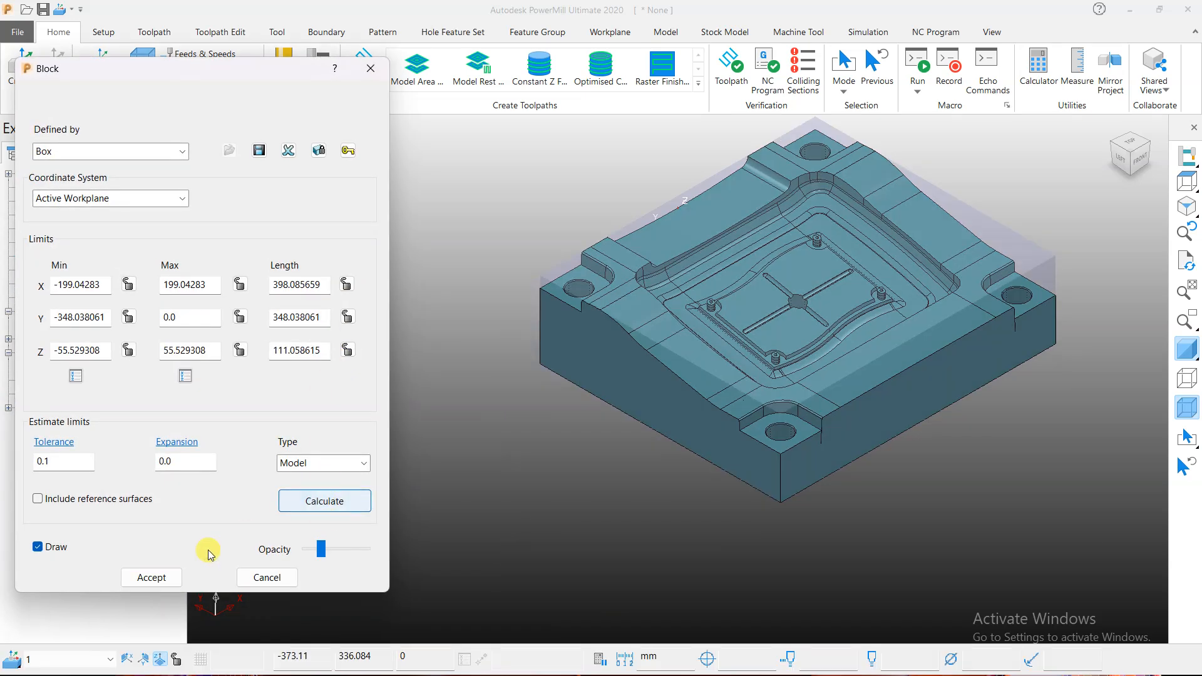
click(155, 573)
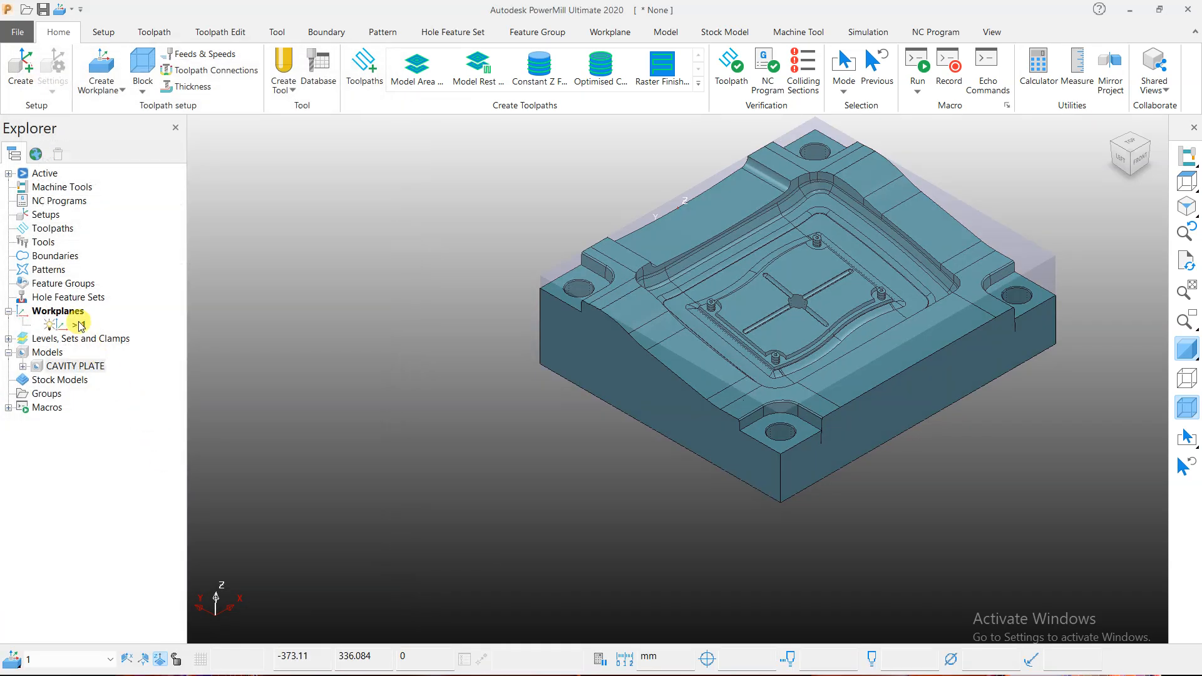
Step: Delete workplane 1 and recalculate the box block from the model limits without it
right_click(81, 325)
click(164, 605)
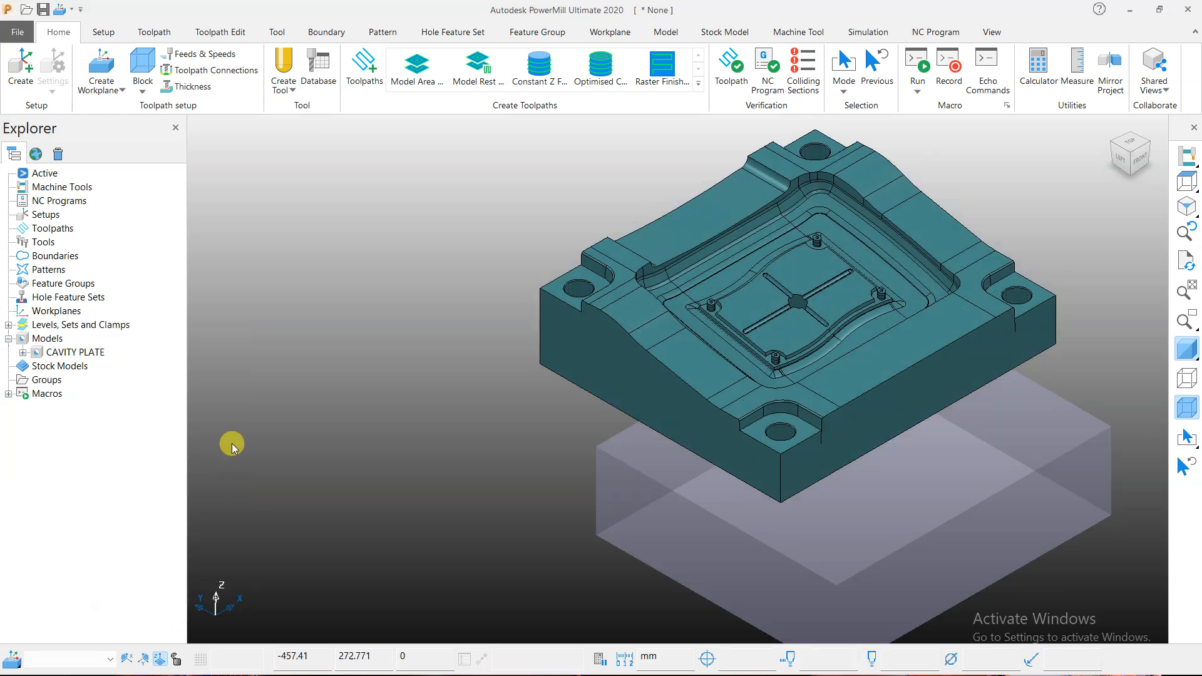
click(146, 57)
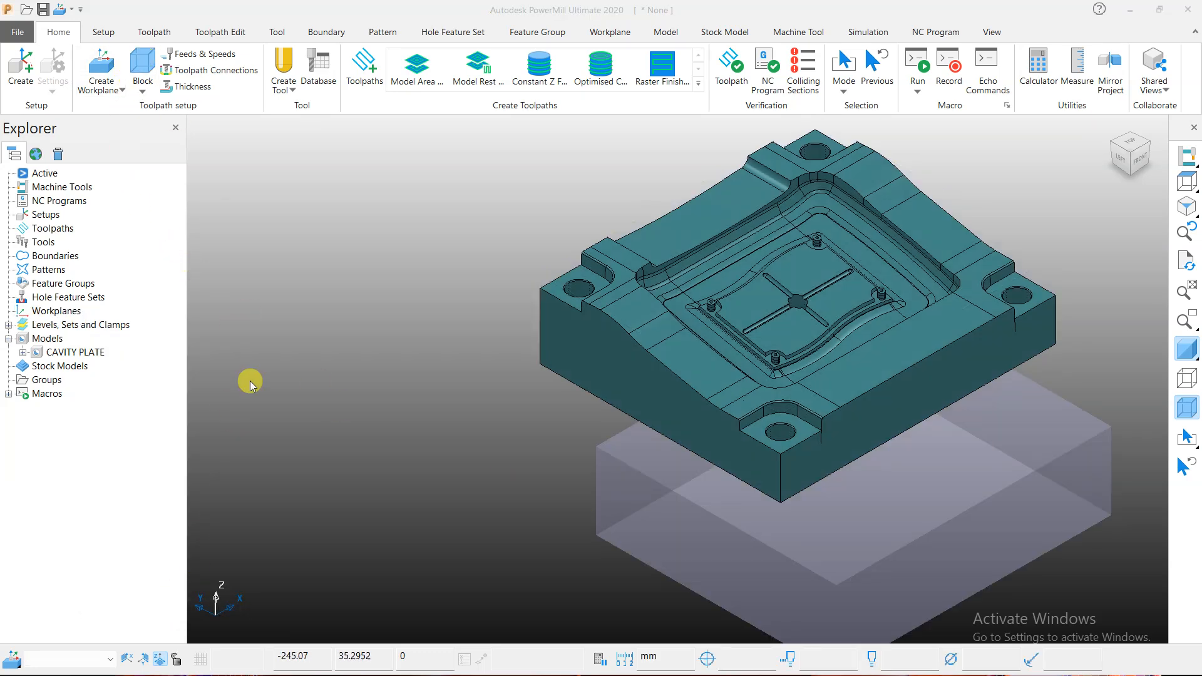
click(321, 498)
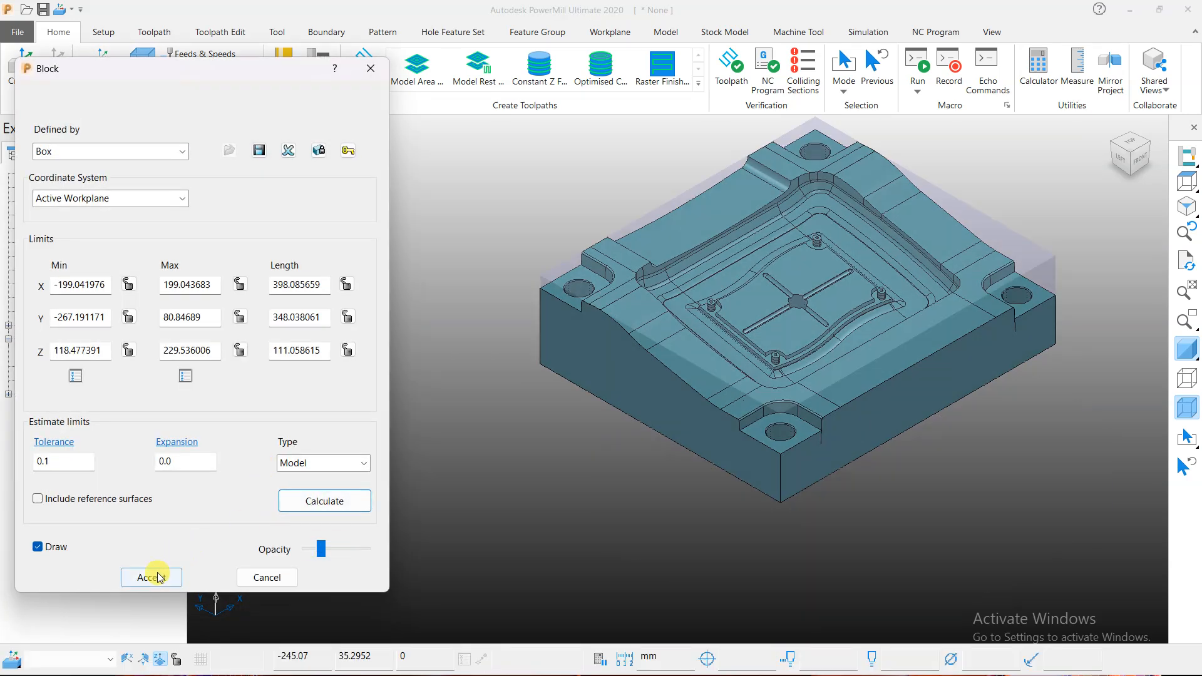
click(158, 577)
Step: Create a new workplane at the centre of the block's top face and activate it
click(100, 69)
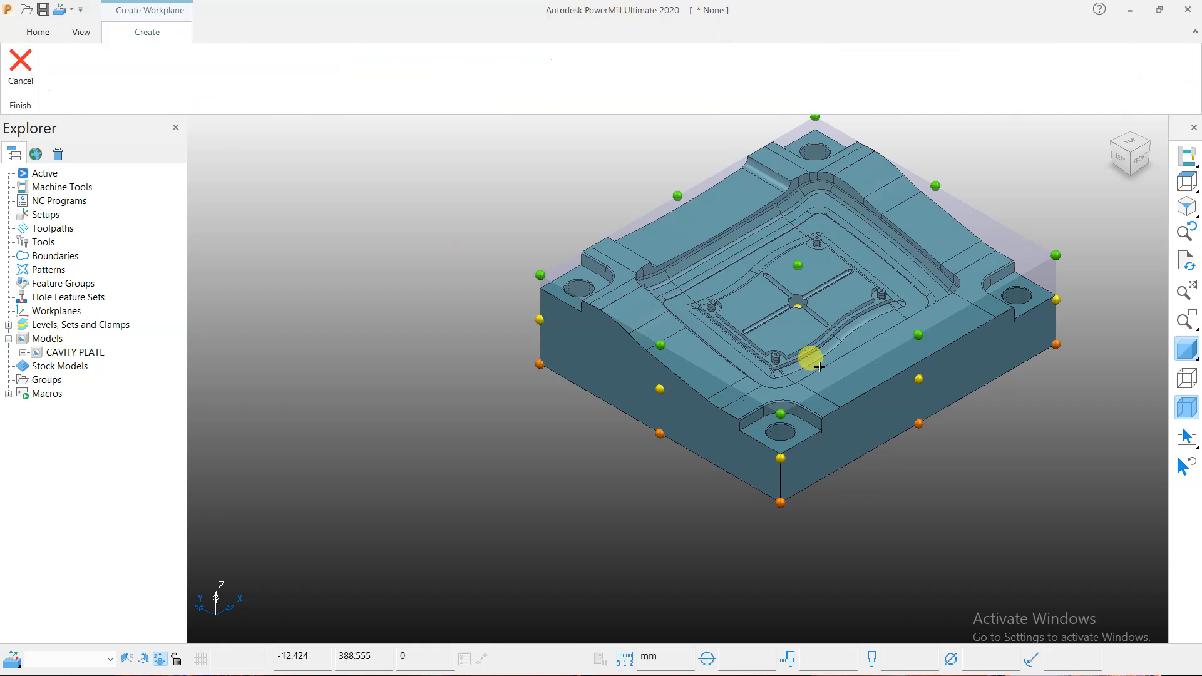
click(803, 258)
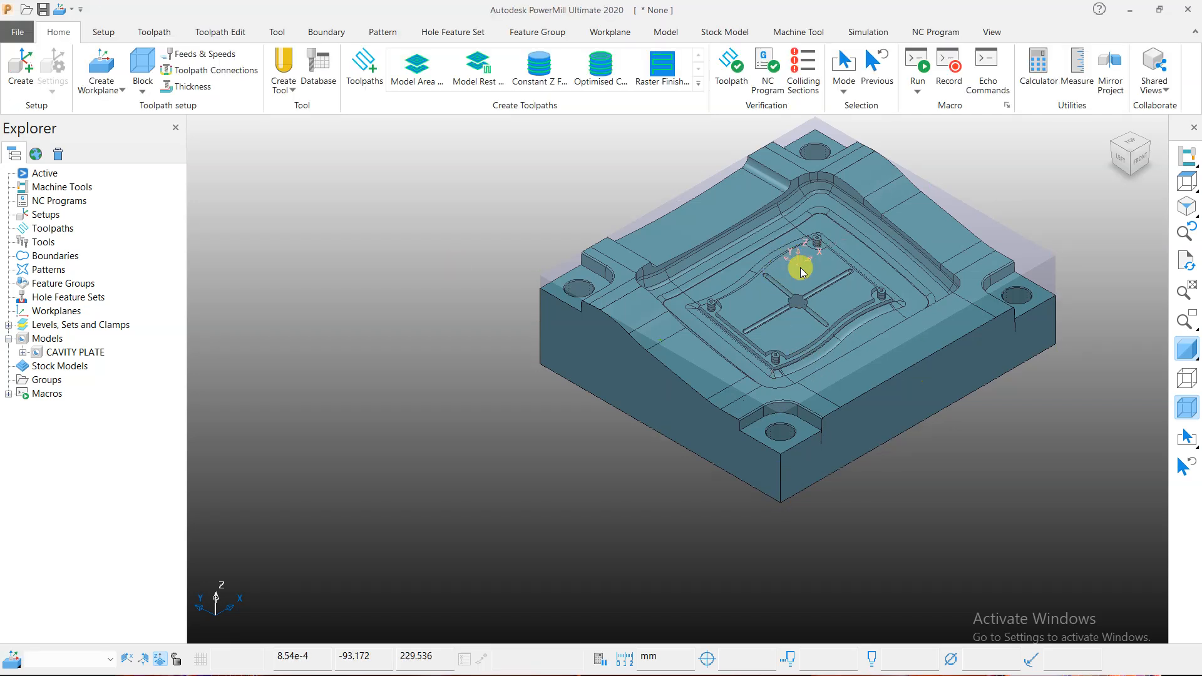
click(8, 310)
right_click(59, 326)
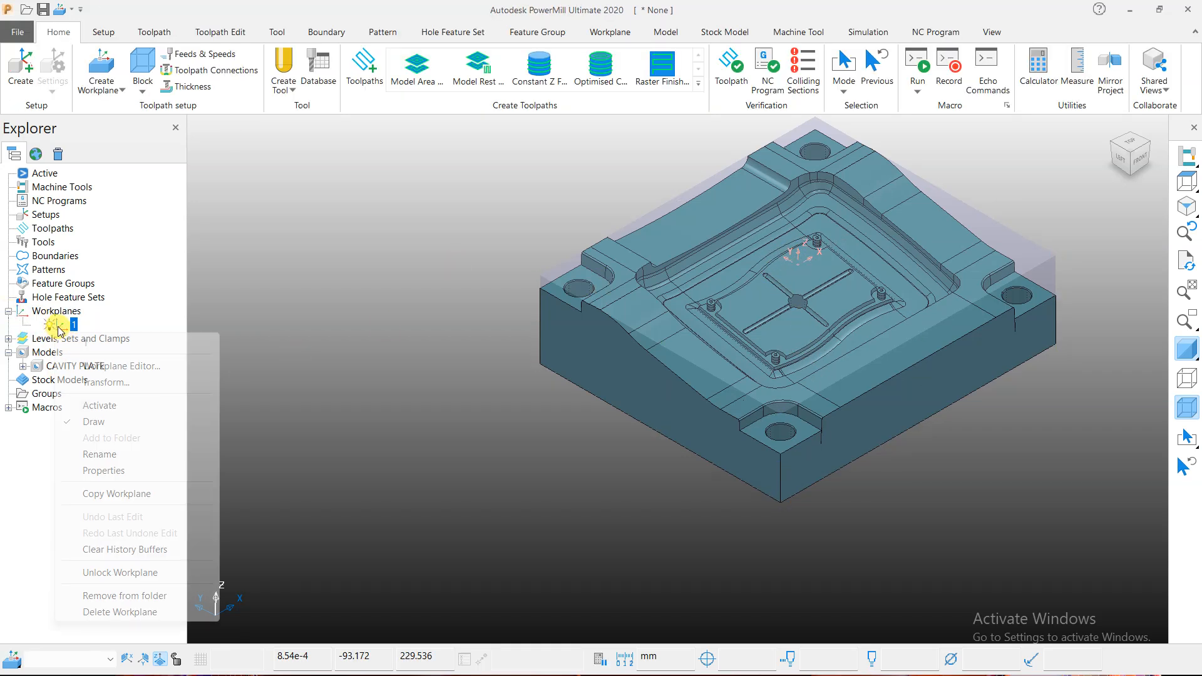
click(209, 406)
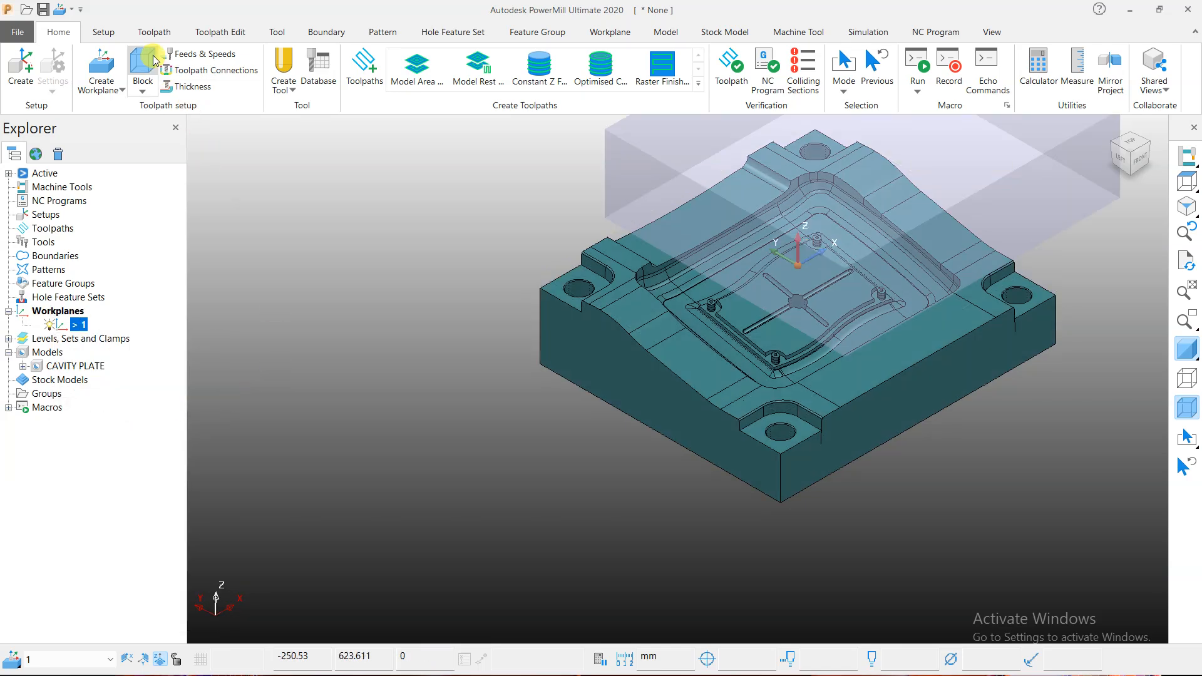
Step: Recalculate the block from the model limits in the active workplane, accept it, and hide the block display
click(149, 63)
click(317, 496)
click(150, 566)
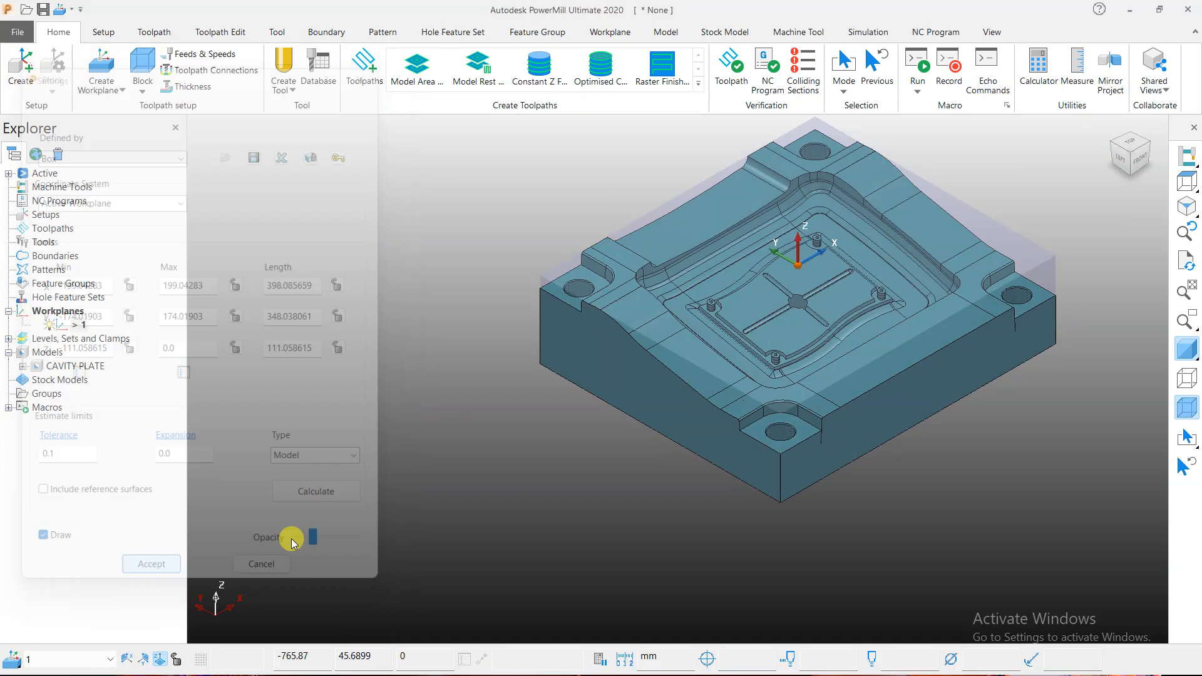
click(1184, 231)
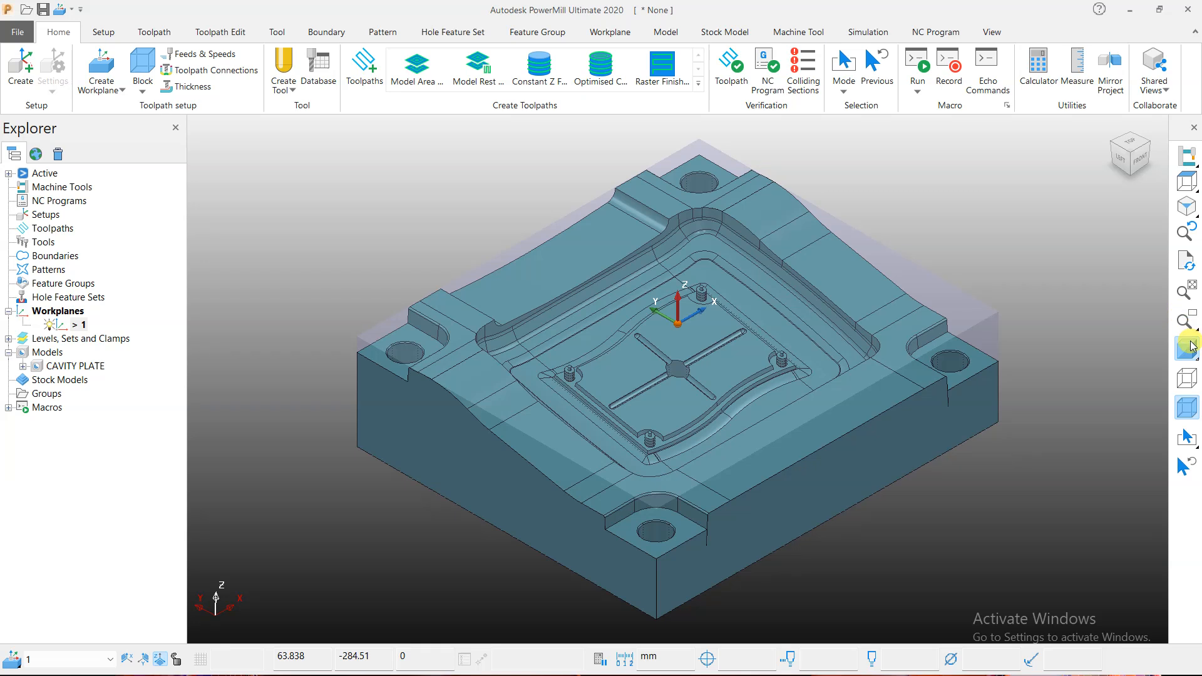
click(1186, 410)
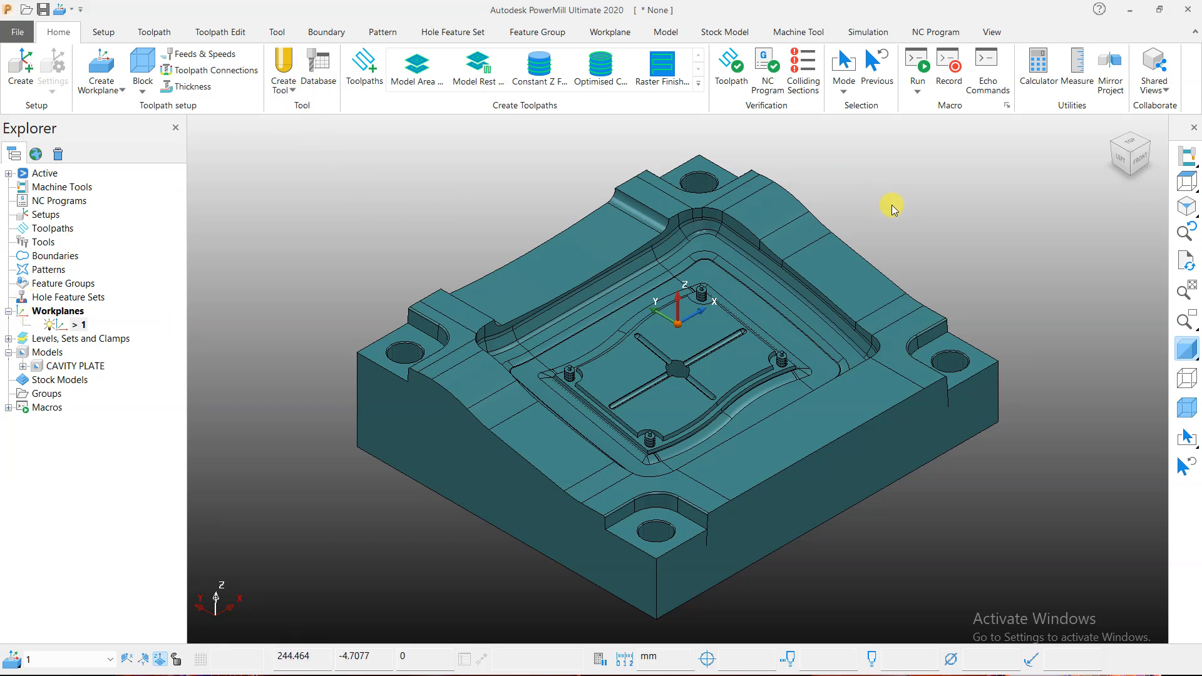
click(292, 91)
click(299, 115)
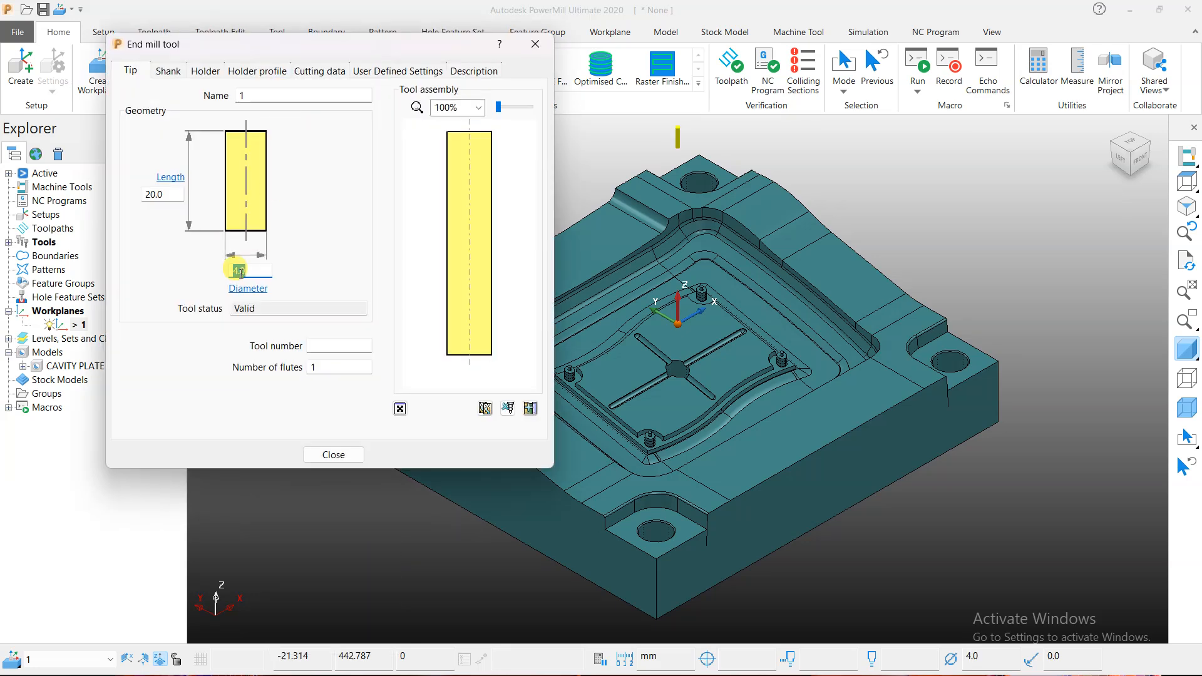
click(337, 454)
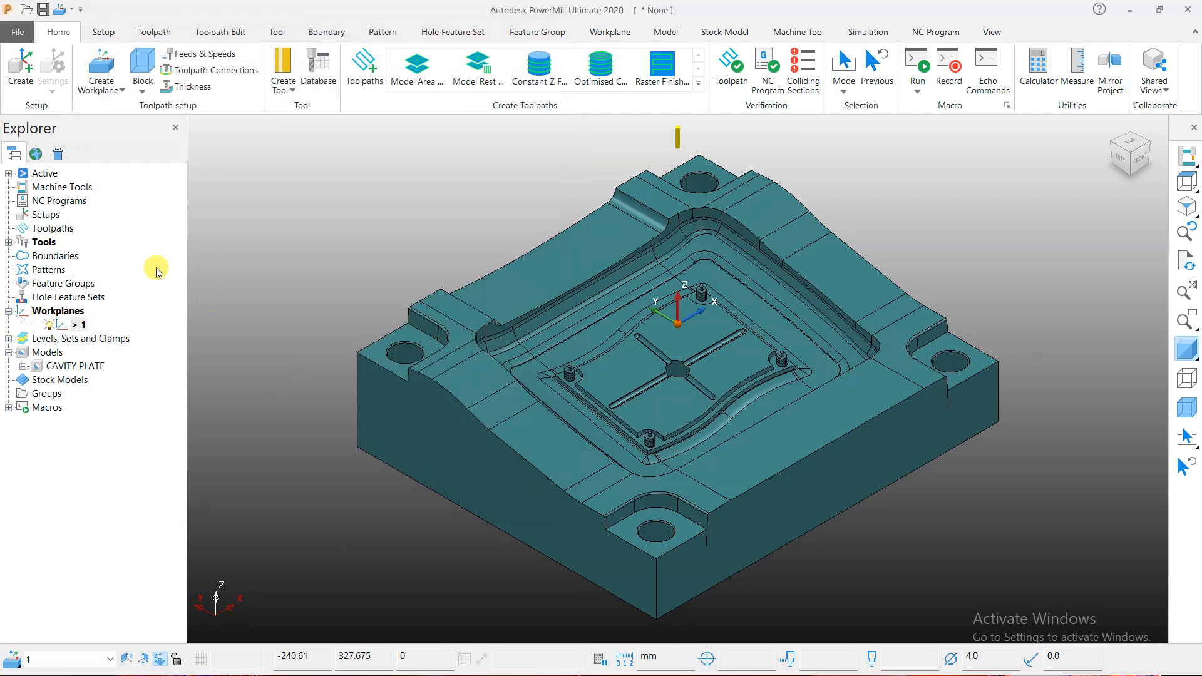
click(8, 242)
right_click(78, 255)
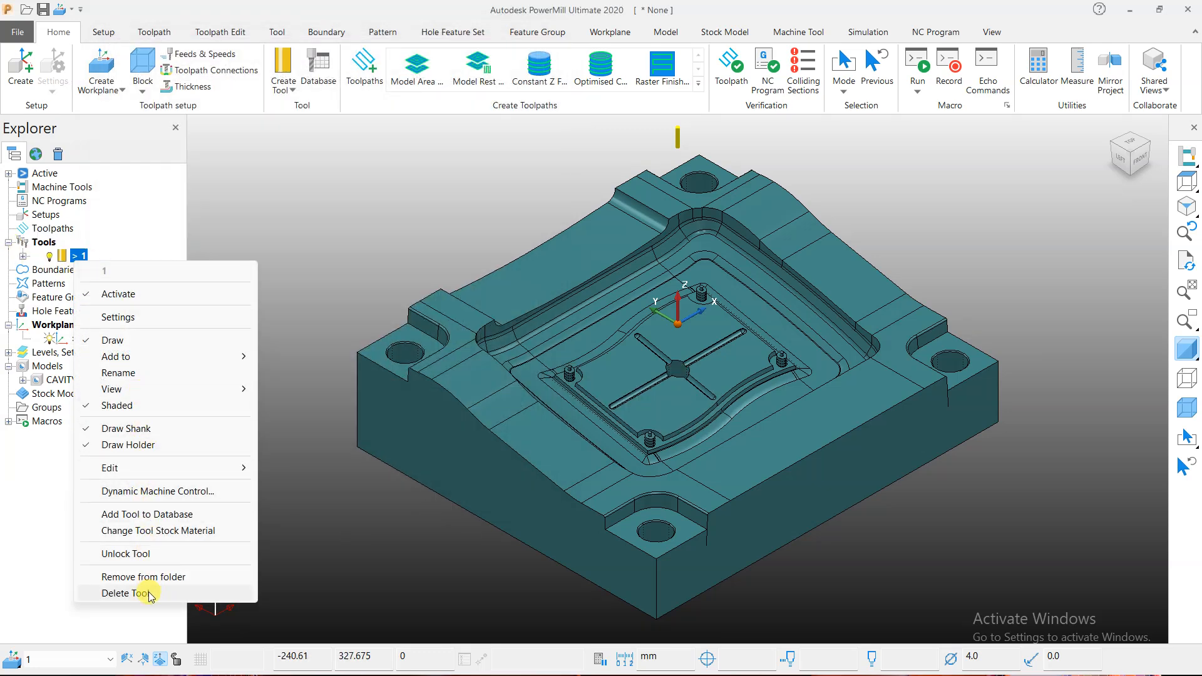
click(125, 593)
Step: Create a tip radiused tool with diameter 50, tip radius 6 and length 250
click(283, 84)
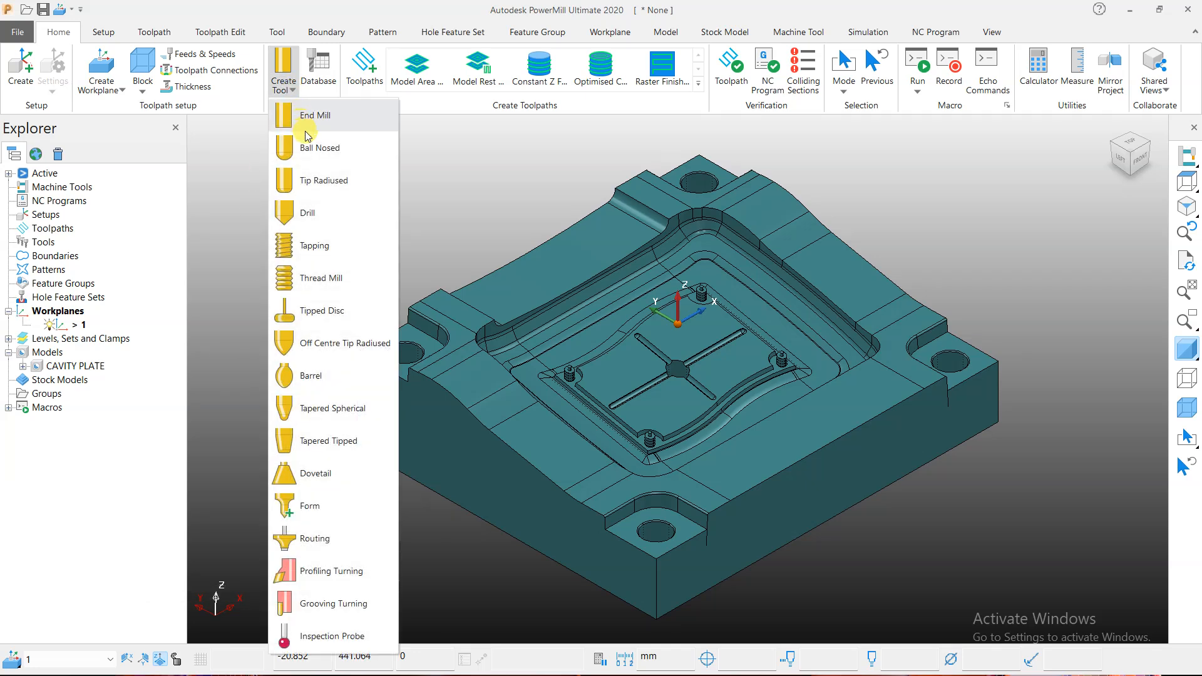
click(325, 181)
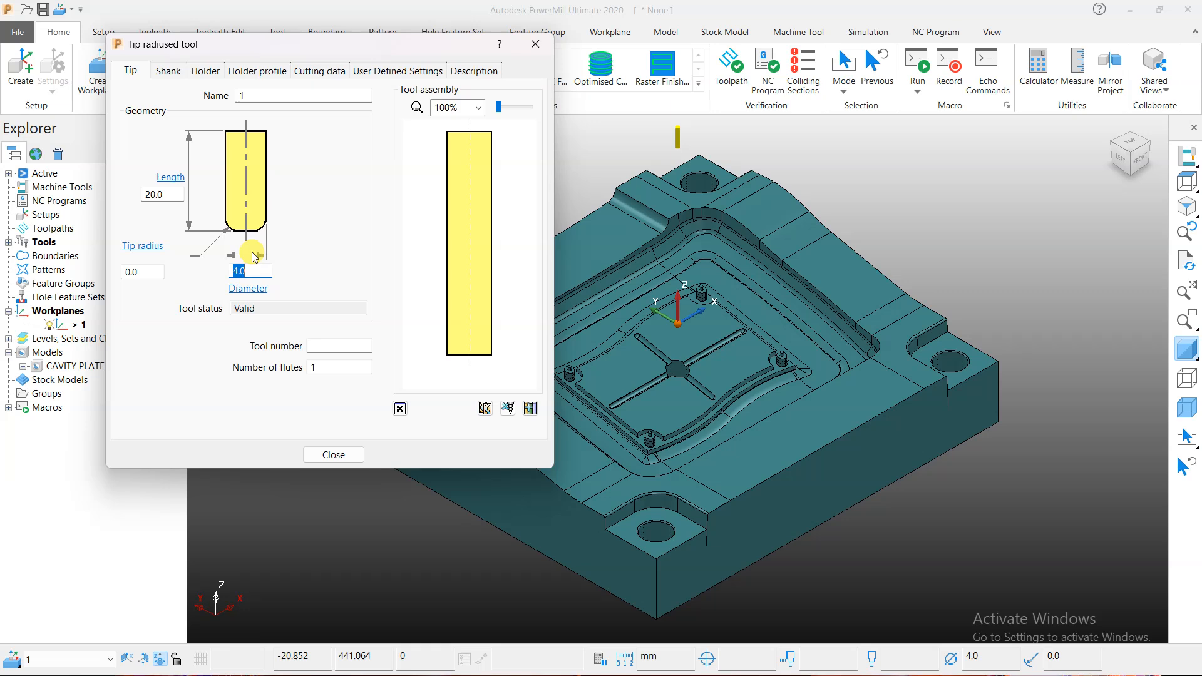
text(50)
key(Return)
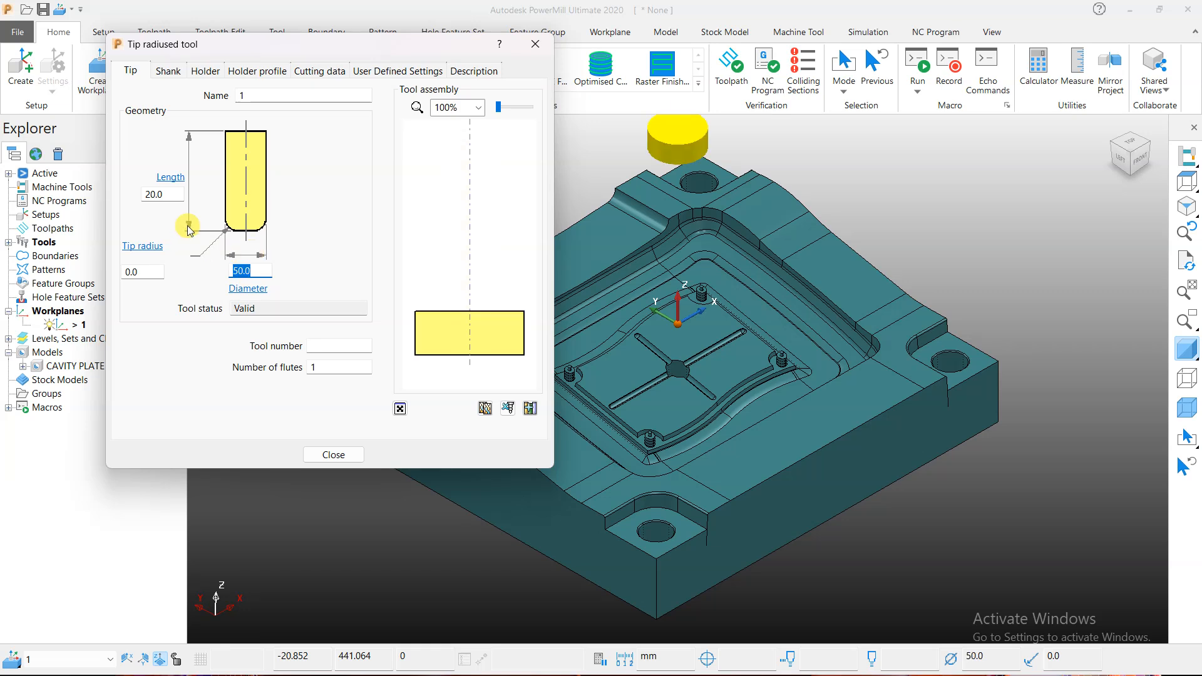
text(6)
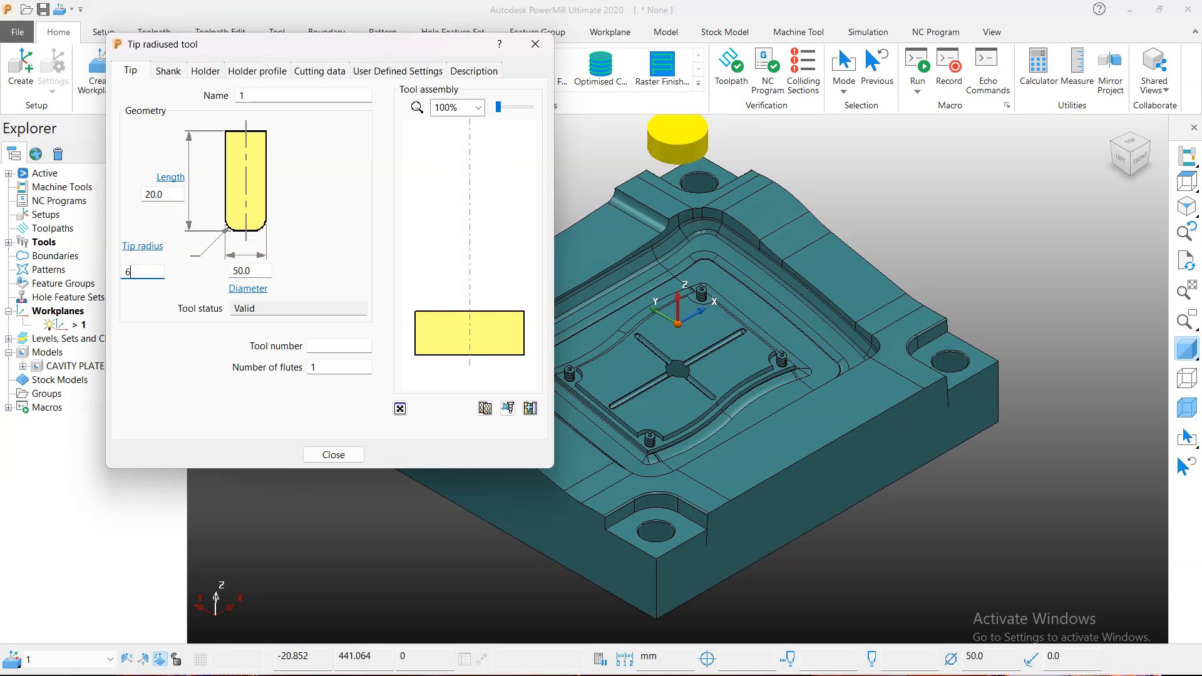
key(Return)
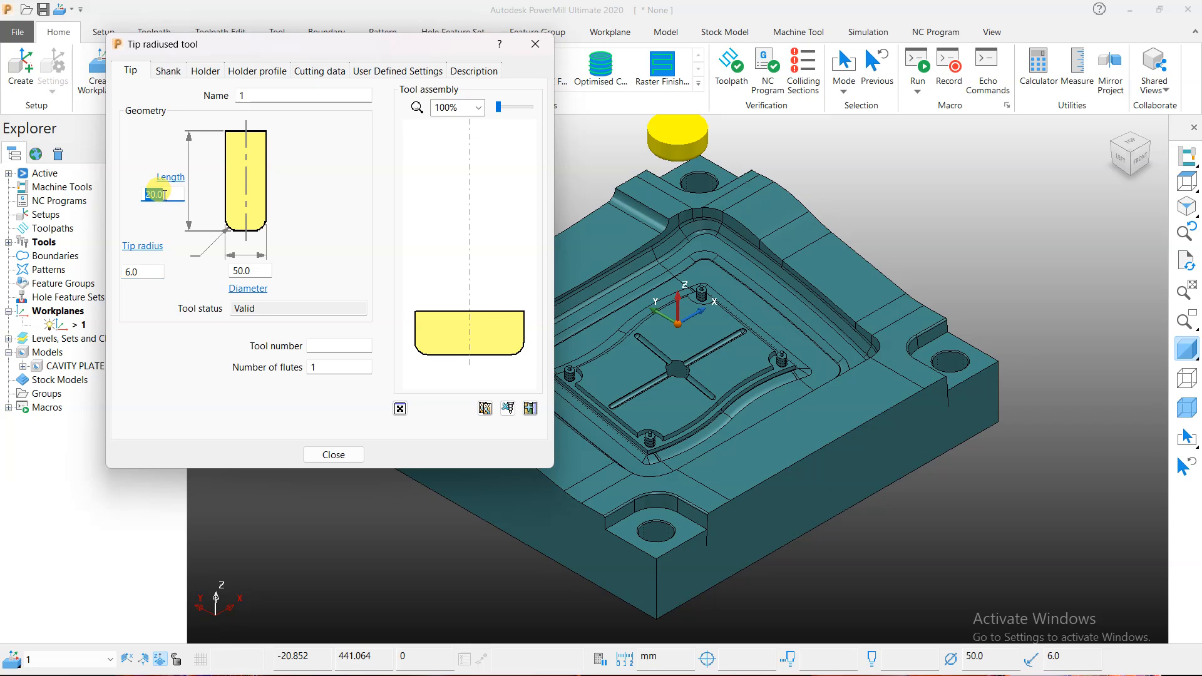
text(250)
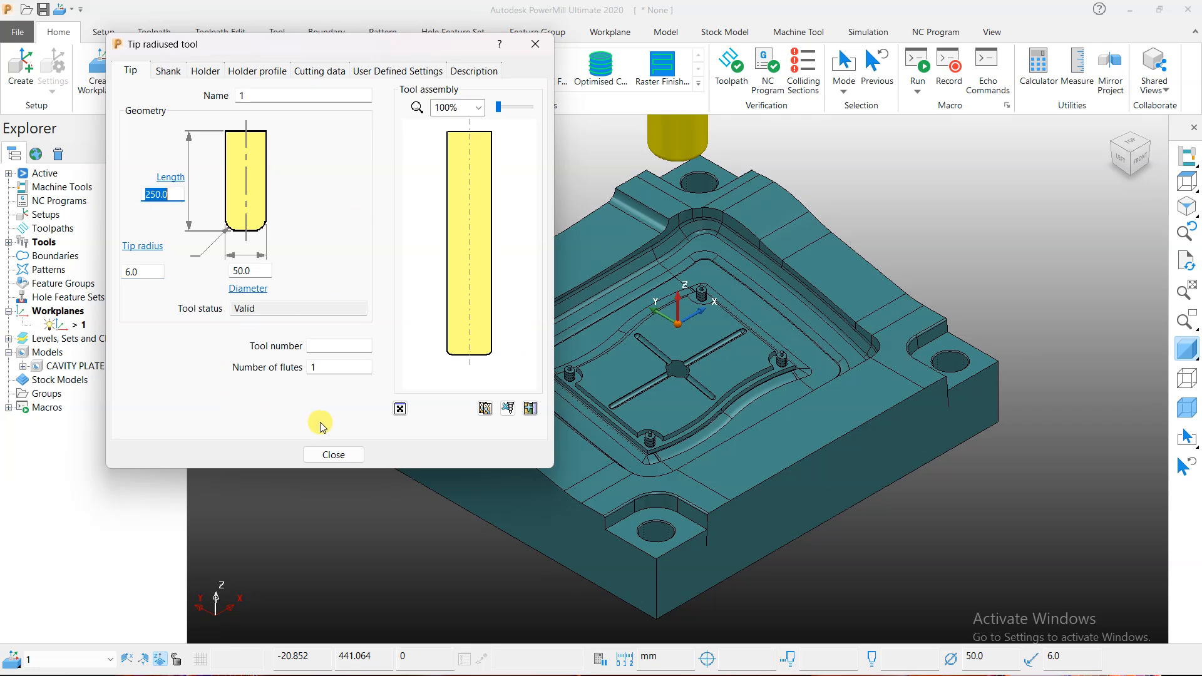
click(333, 454)
Step: Start a Model Area Clearance toolpath named 50EMR6_RGH with radial thickness 1.0 and axial thickness 0.15
click(414, 71)
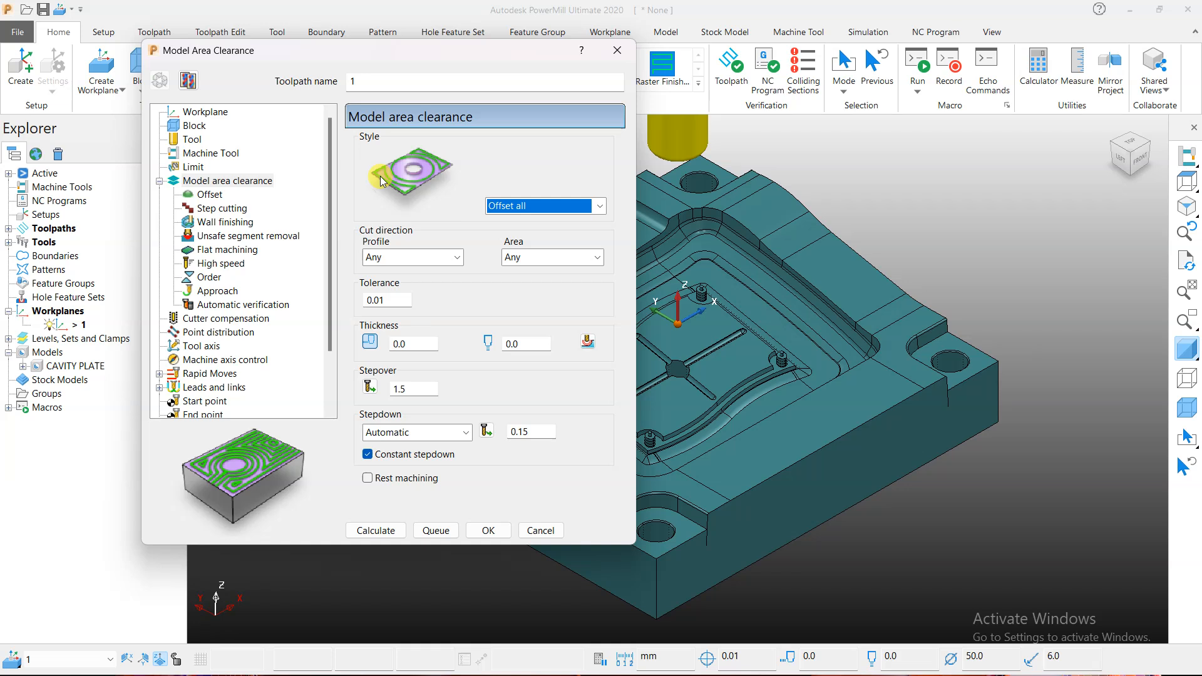
double_click(351, 81)
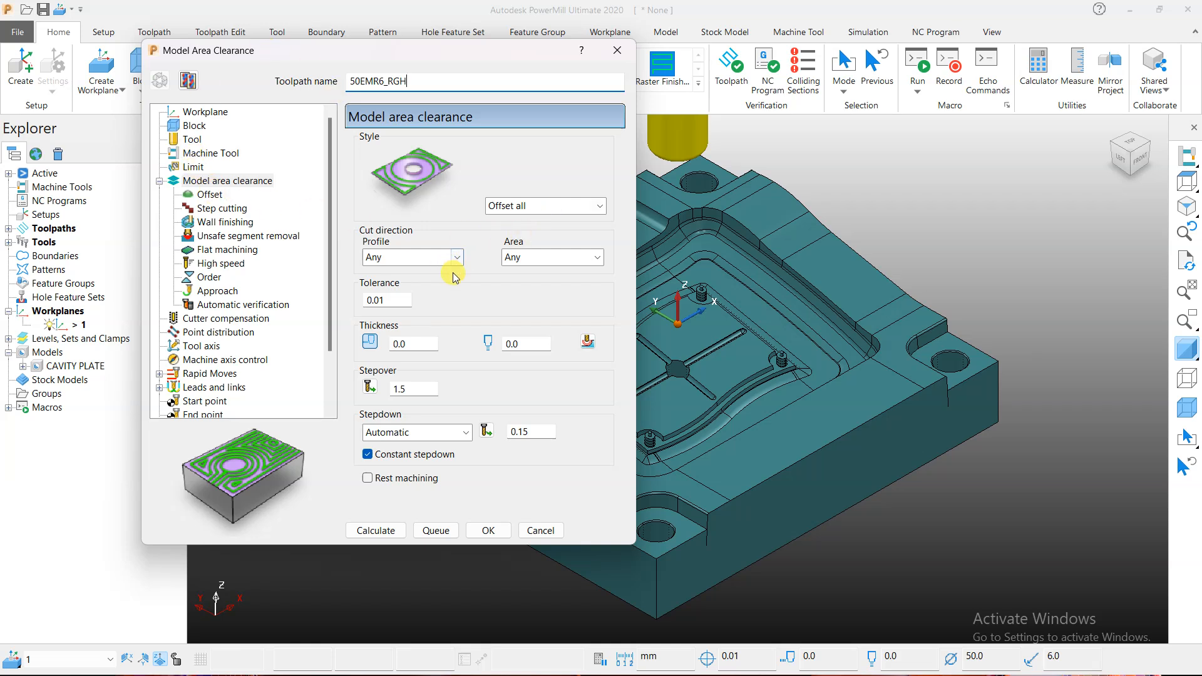
click(408, 342)
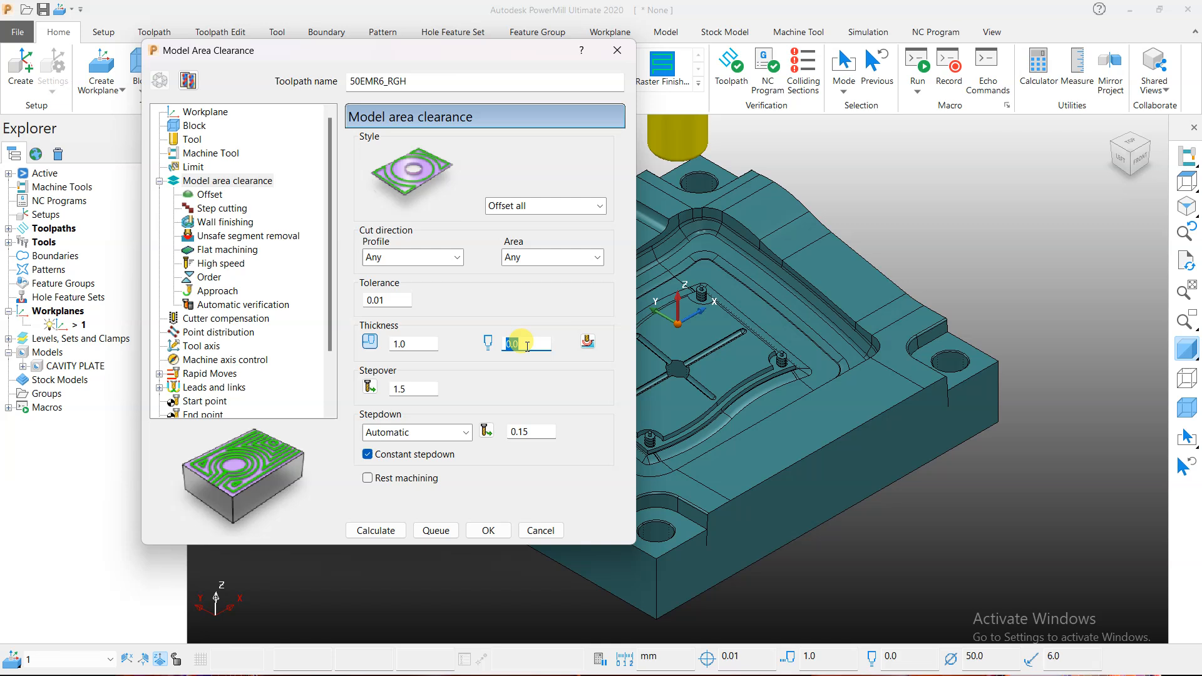
text(0)
Step: Set the roughing toolpath's stepover to 30 and its automatic stepdown to 2.5
click(396, 390)
double_click(536, 432)
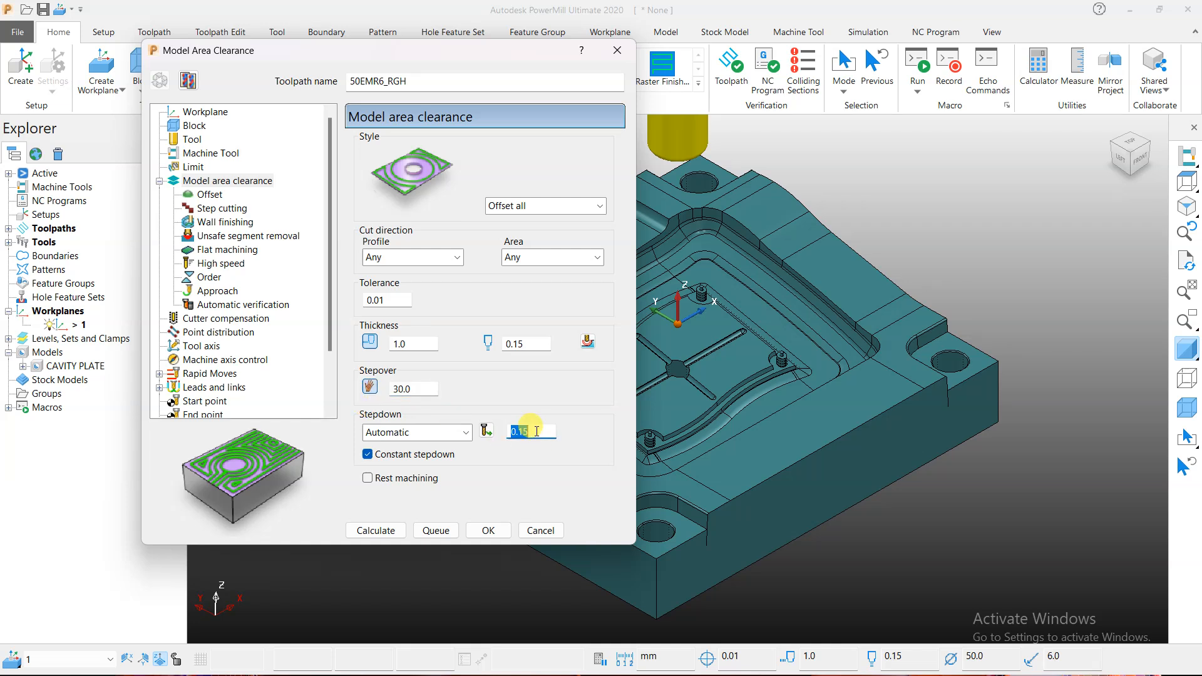
text(0)
key(Return)
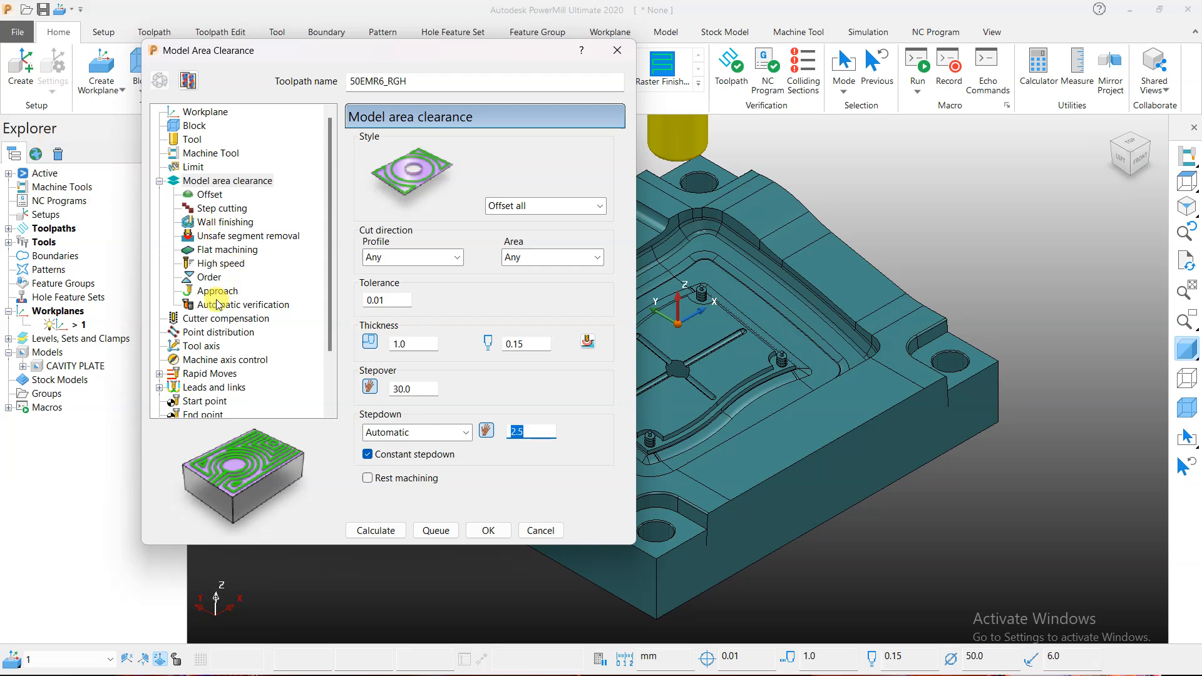
Step: Calculate the rapid move heights from the block and model, and set the first-choice lead-in to Ramp
click(210, 375)
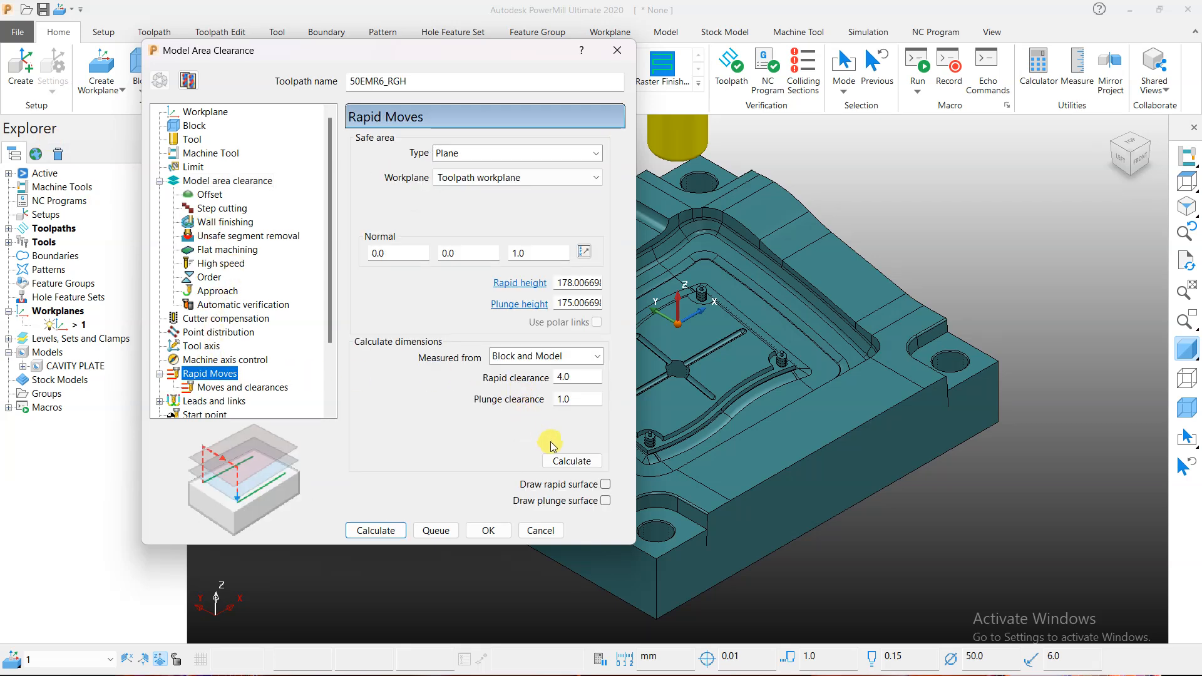
click(562, 462)
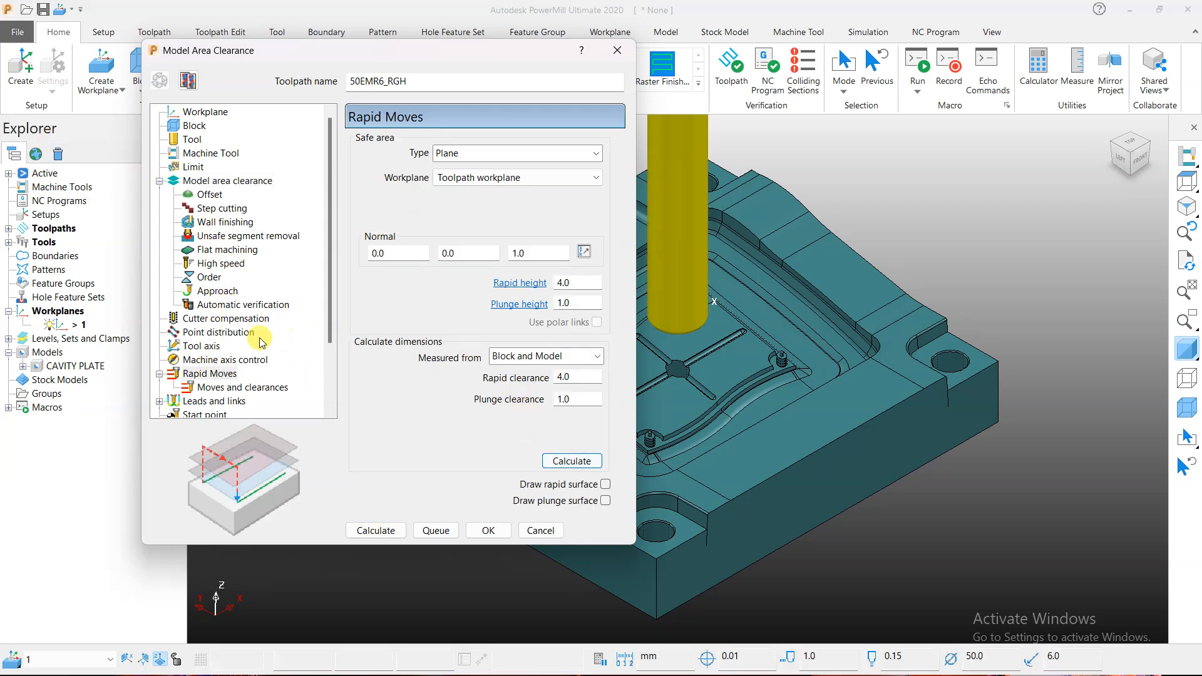
click(213, 400)
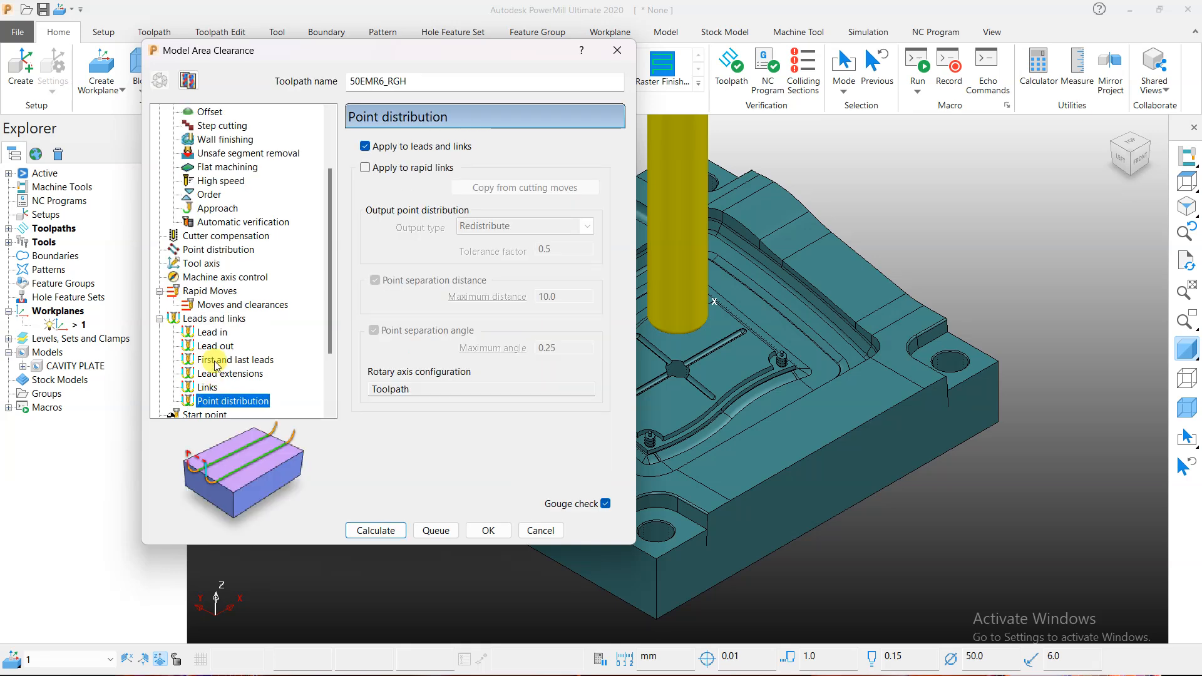
click(223, 335)
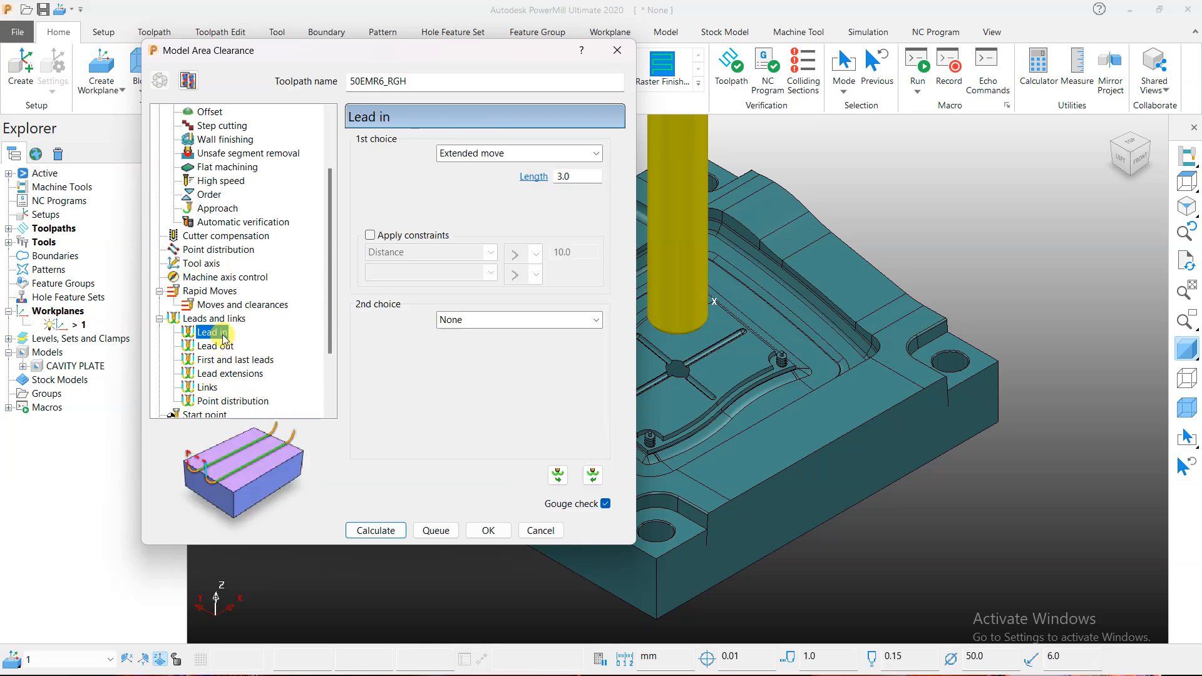
click(498, 154)
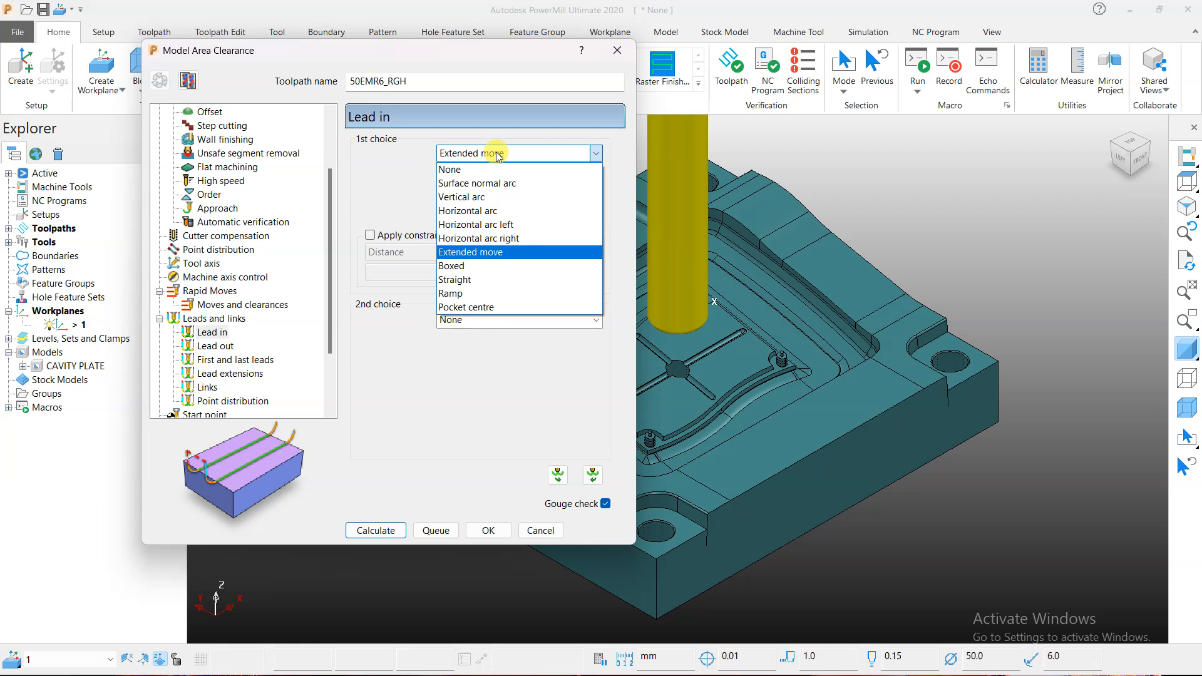
click(480, 294)
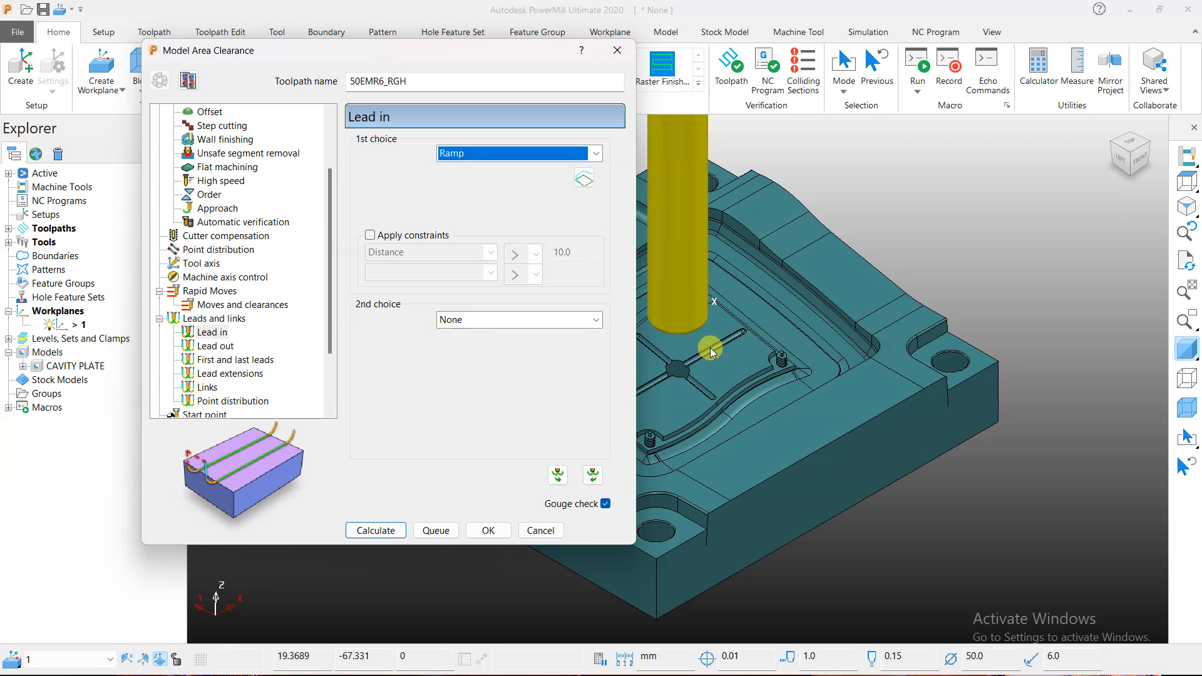
Step: Set the lead-in ramp's maximum zig angle to 5.0 and its incremental ramp height to 2.5
click(592, 183)
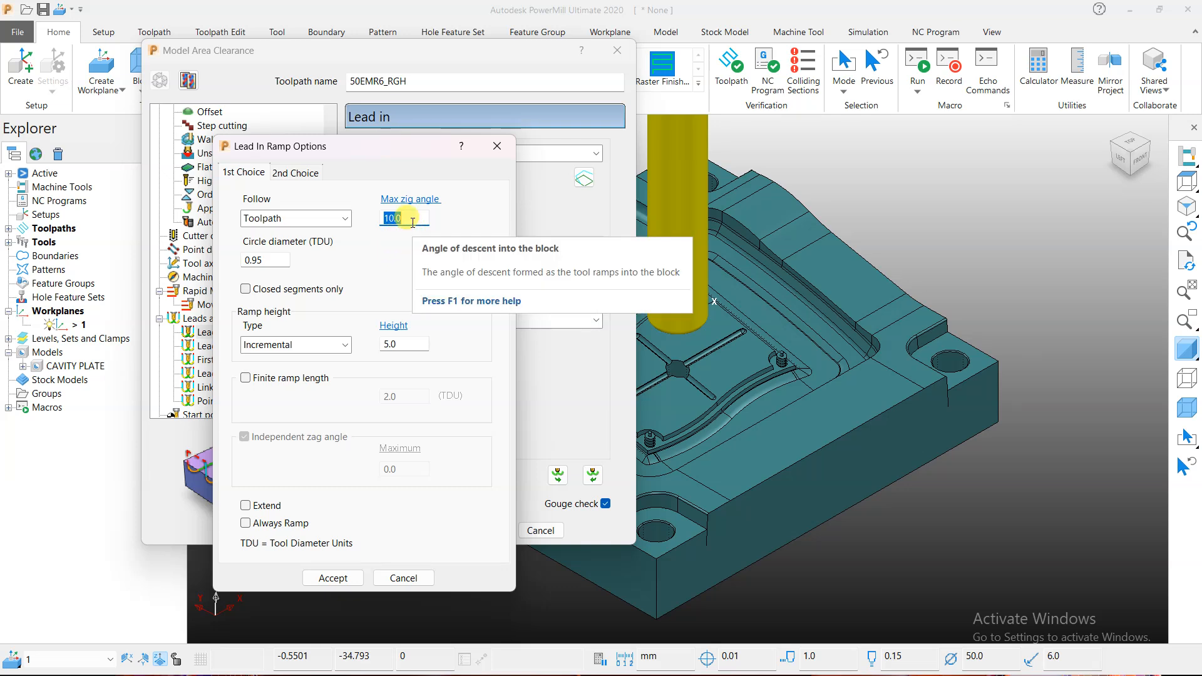
text(5.0)
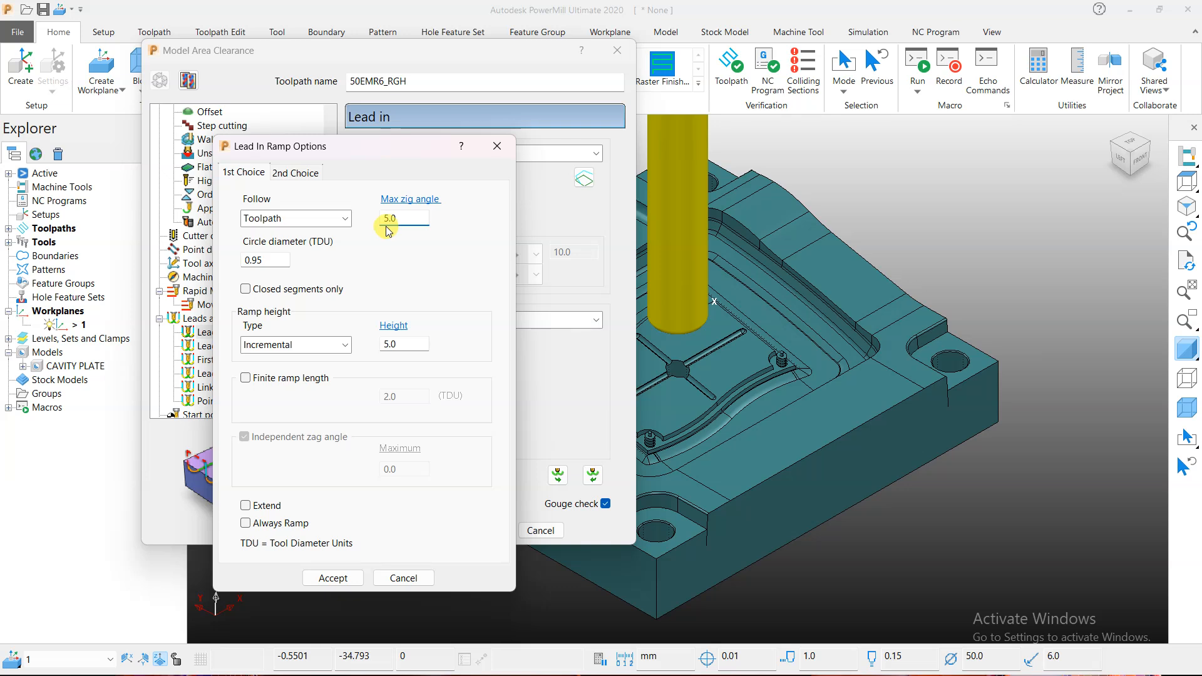
double_click(413, 345)
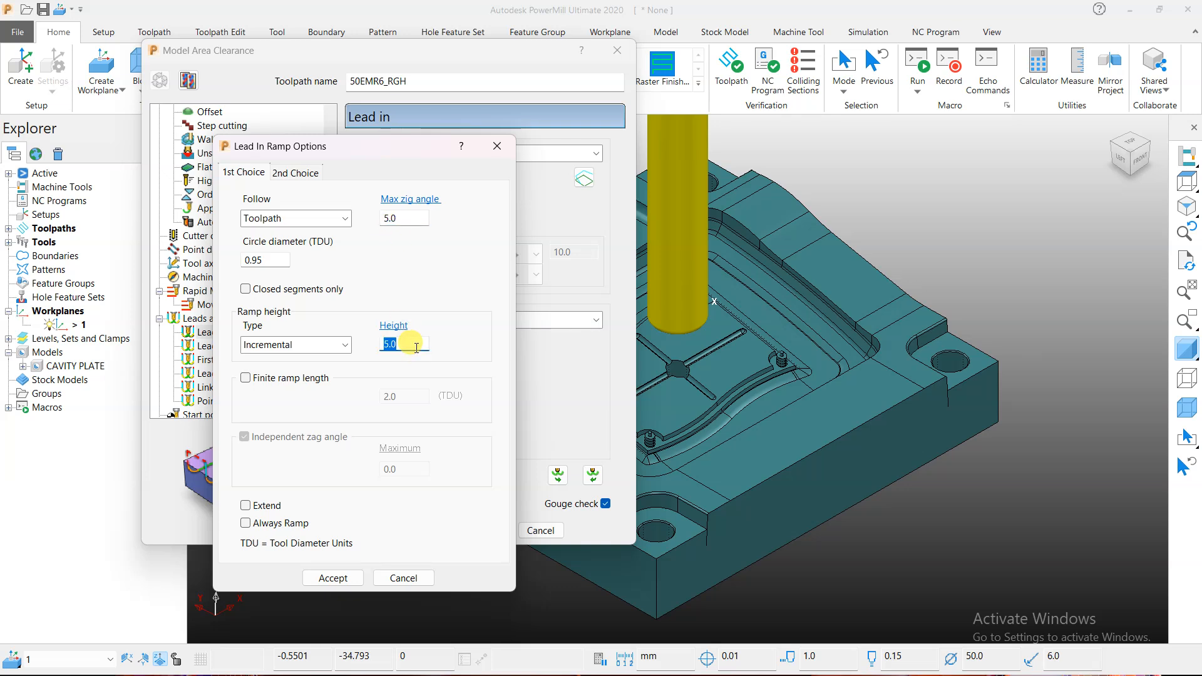
text(5)
key(Return)
text(2.5)
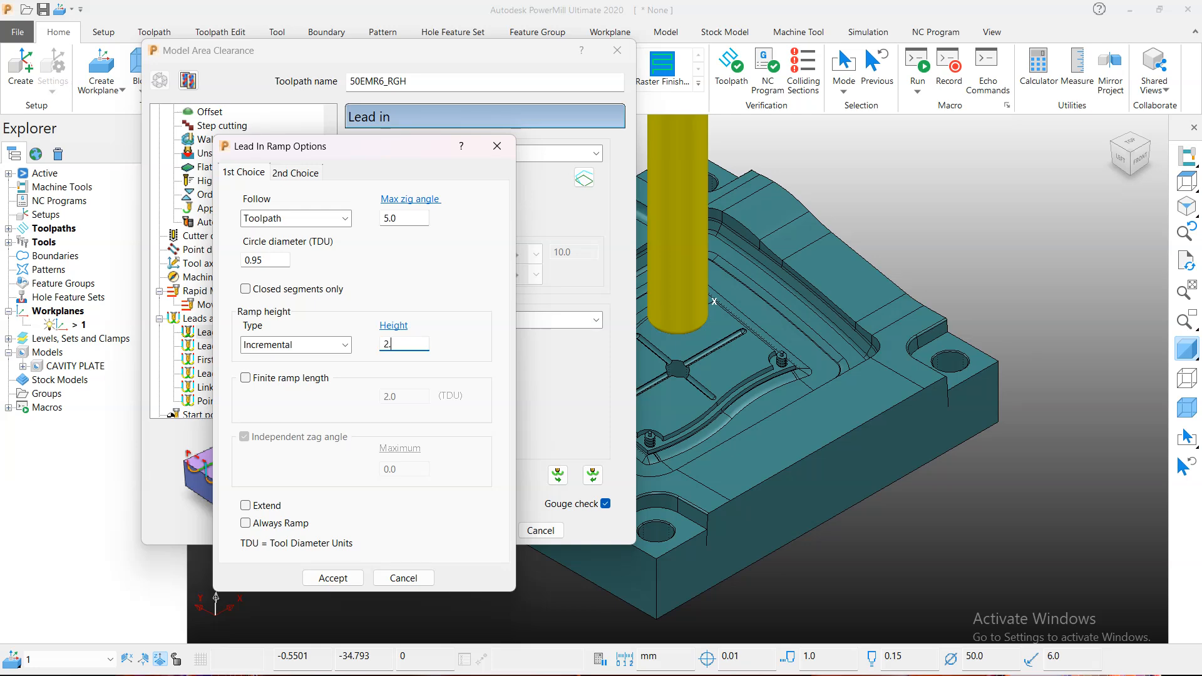
click(332, 577)
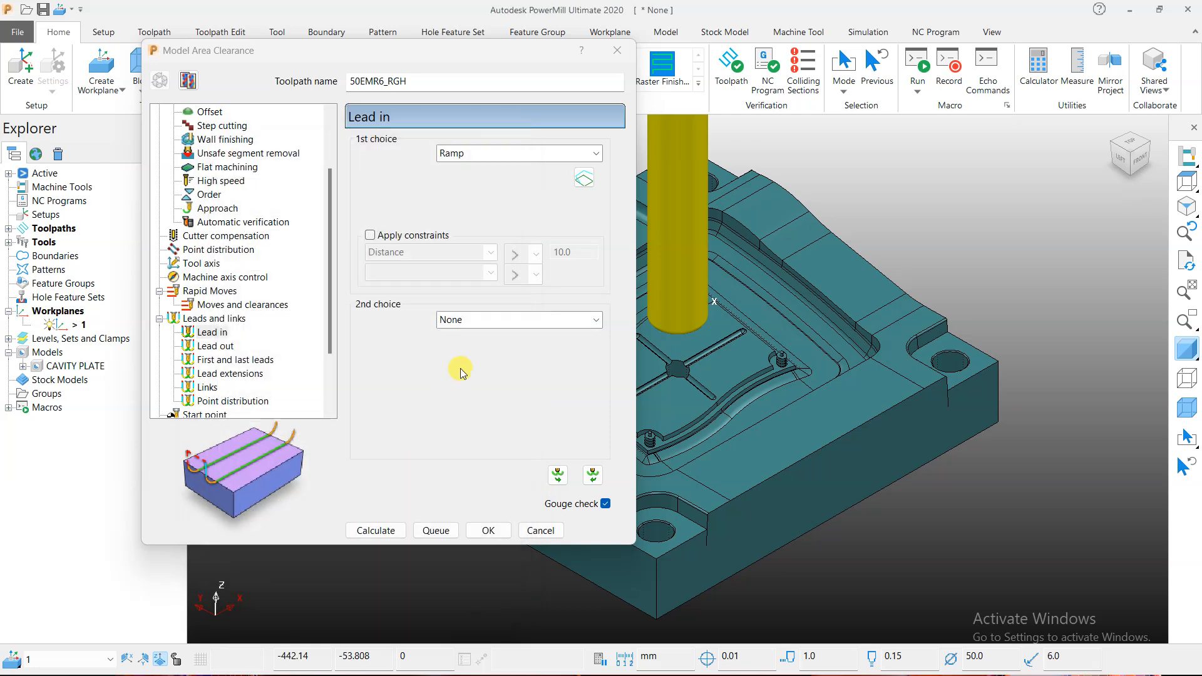
Step: Review the link settings, calculate the 50EMR6_RGH roughing toolpath, and expand the lists of toolpaths and tools
click(207, 388)
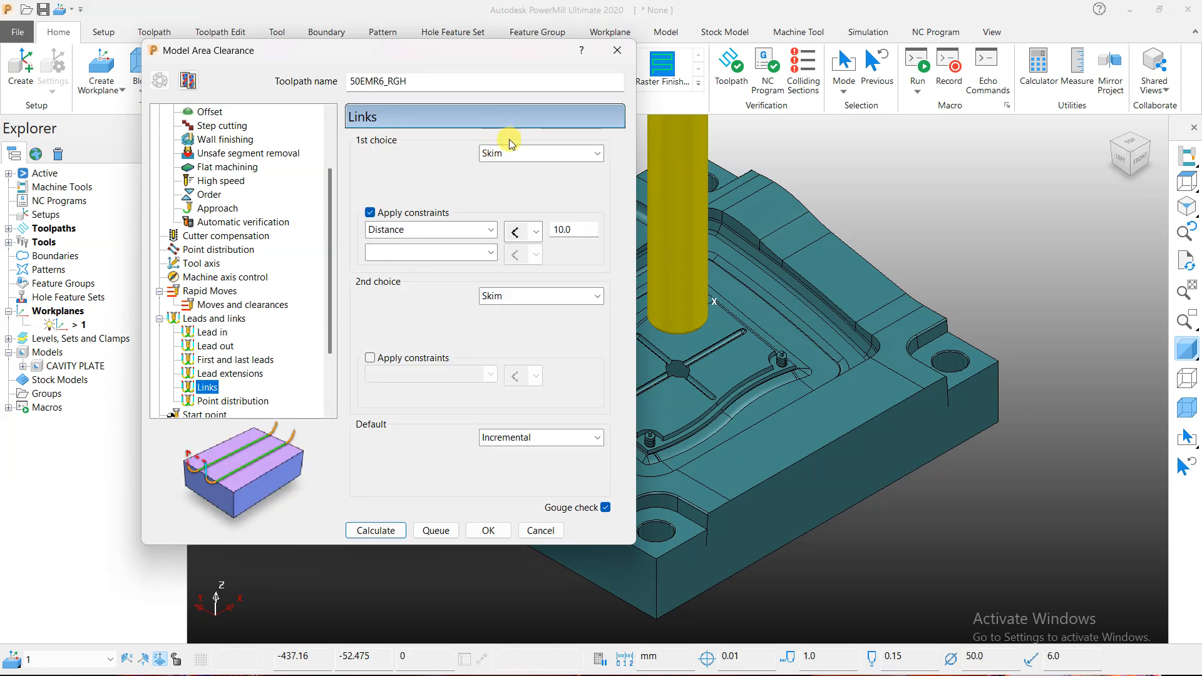
click(375, 531)
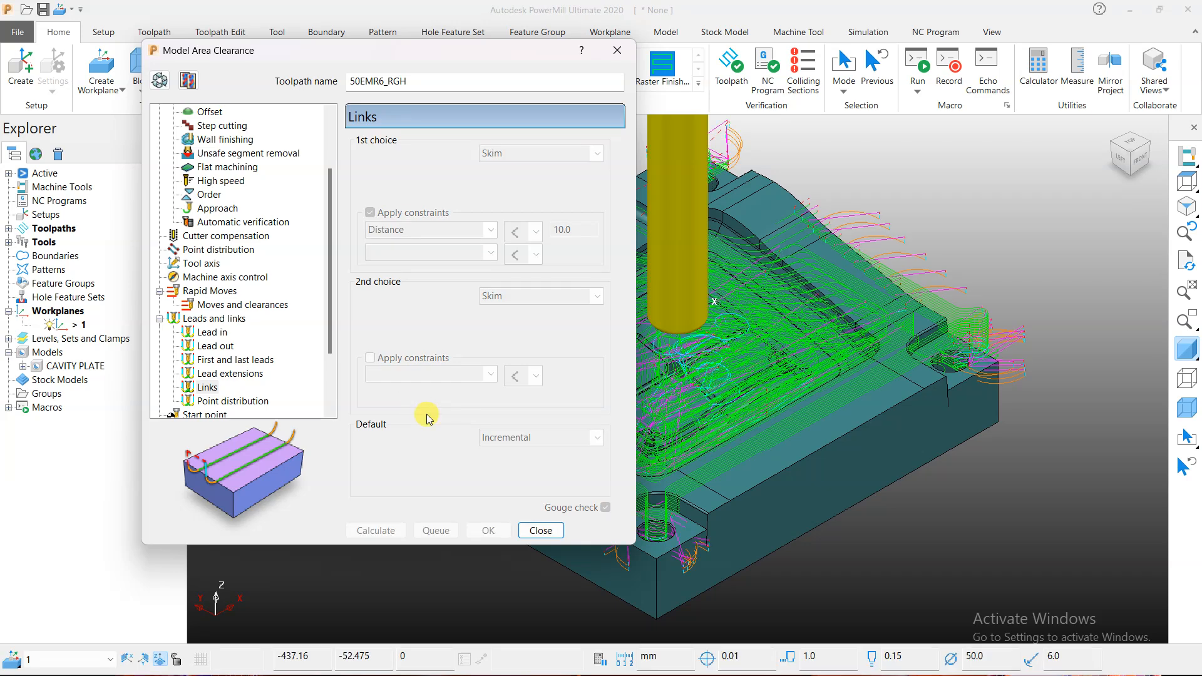
click(541, 530)
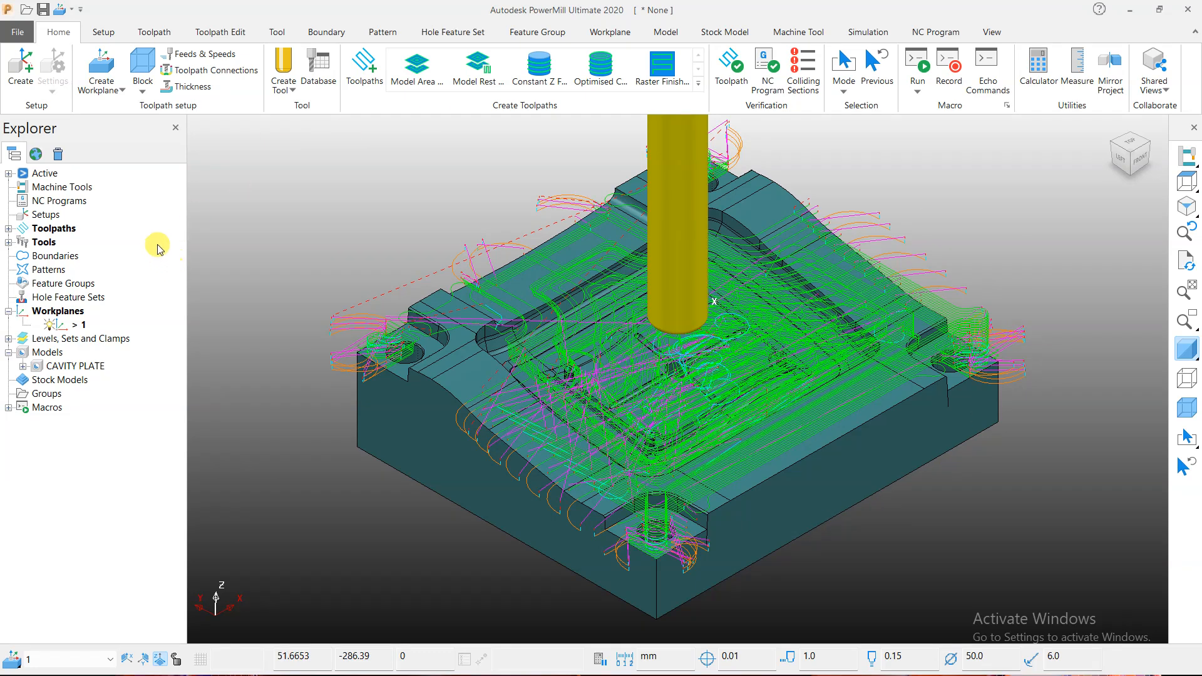
click(8, 229)
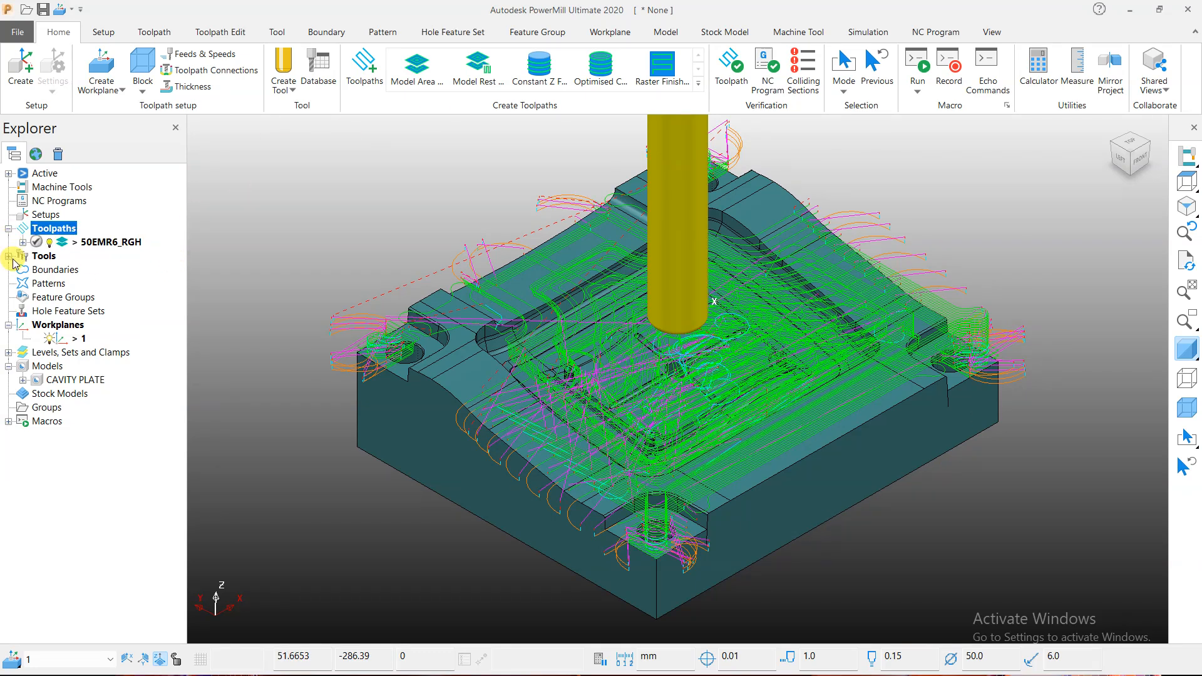
click(8, 256)
click(296, 220)
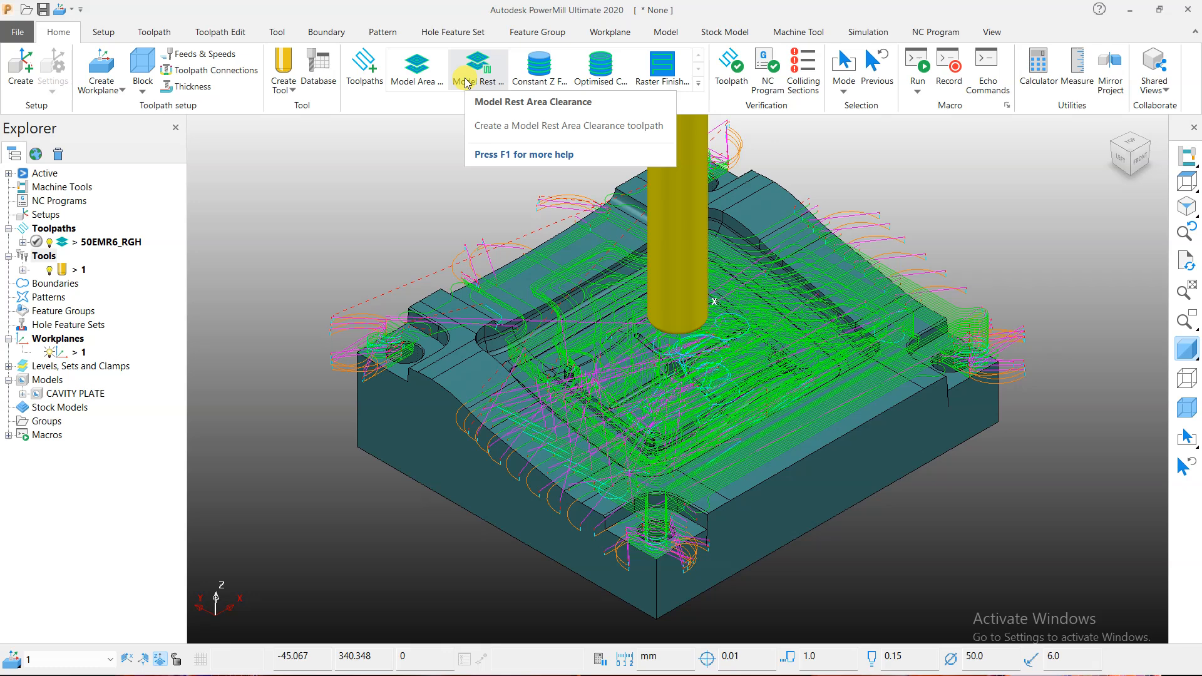
Step: Create a second tip radiused tool with diameter 20, tip radius 0.5 and length 100
click(291, 89)
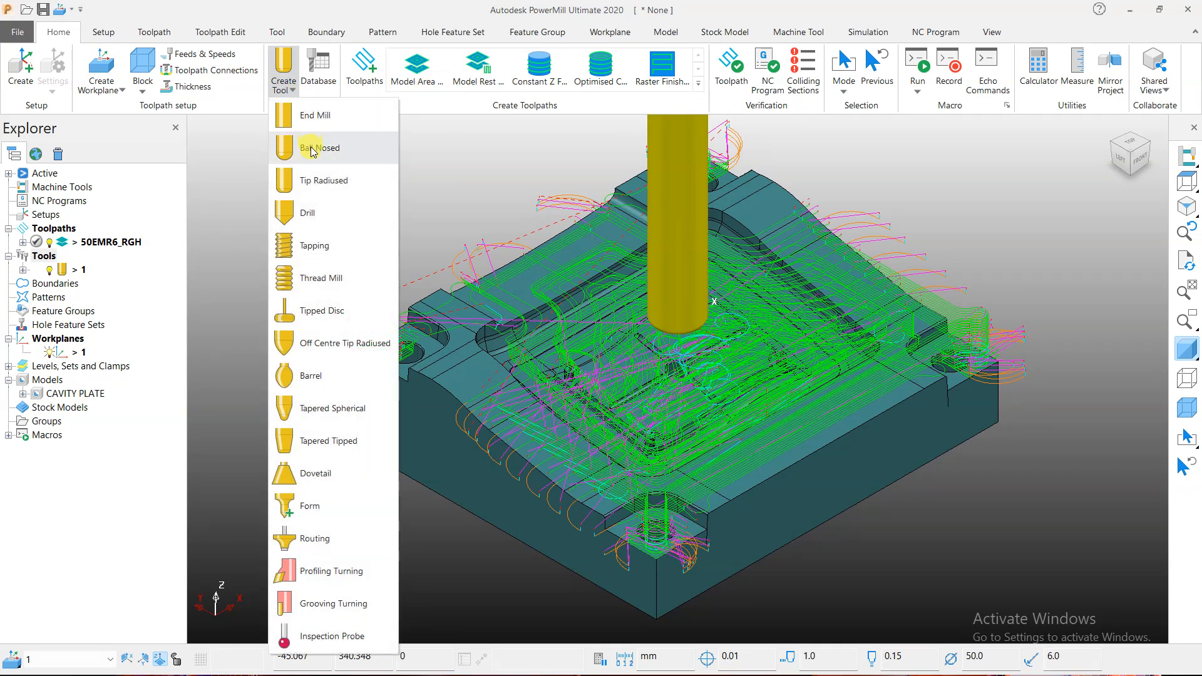
click(317, 181)
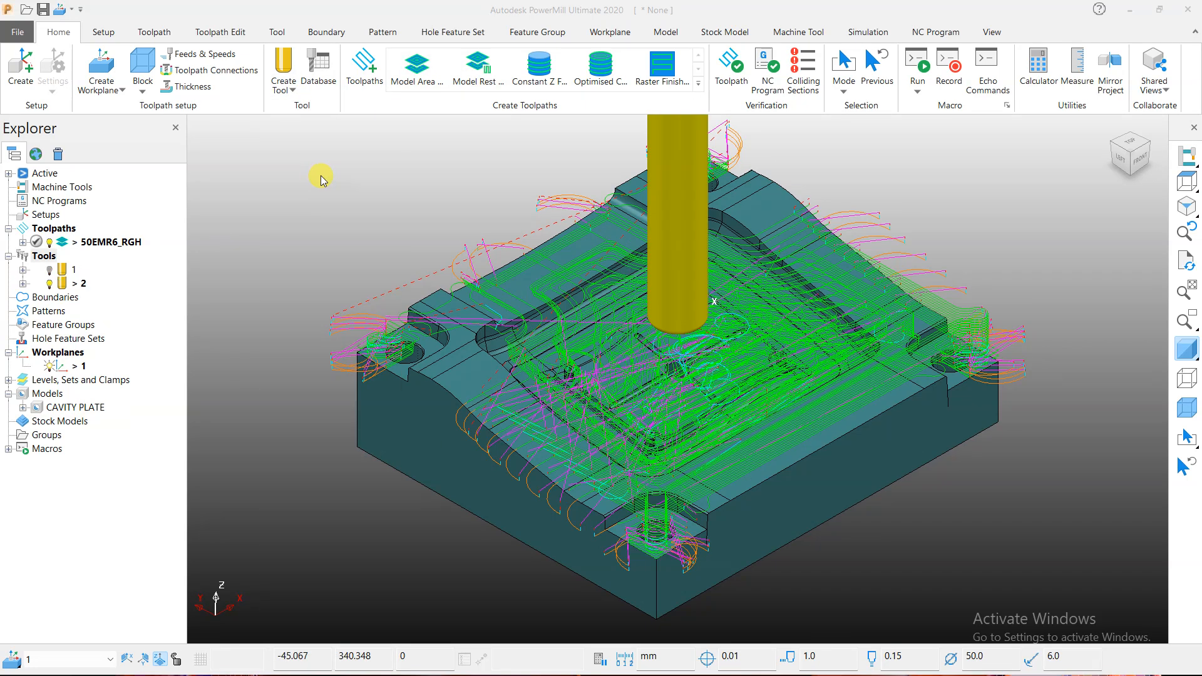
text(20)
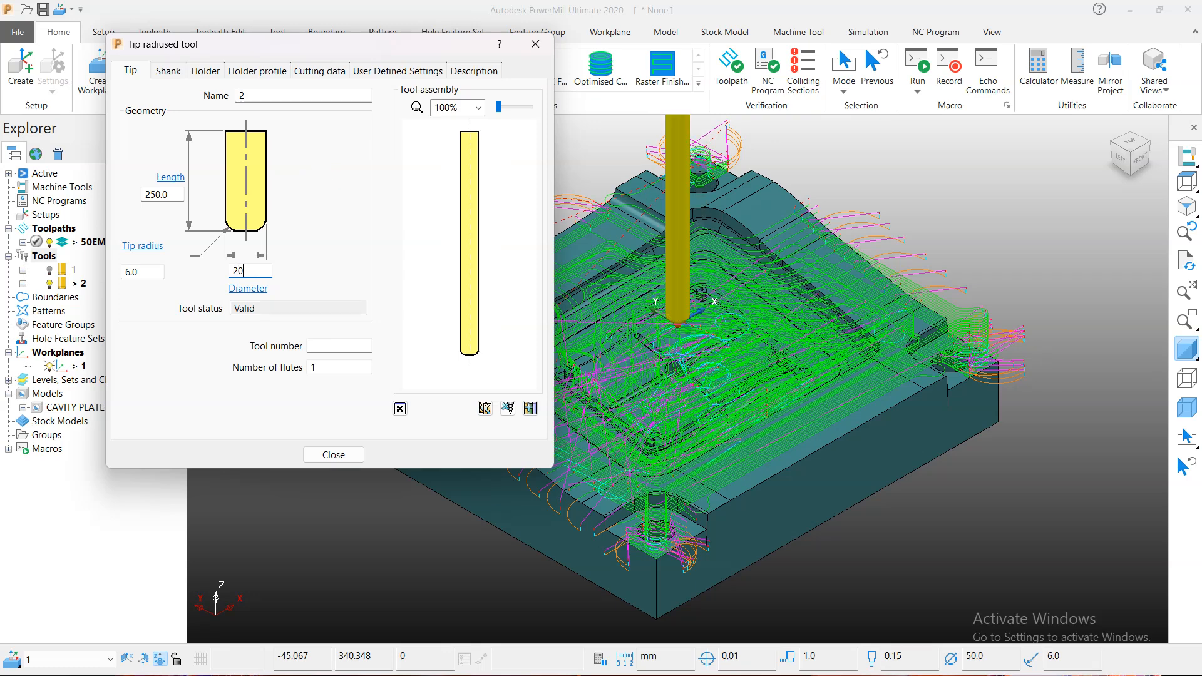
key(Return)
double_click(160, 273)
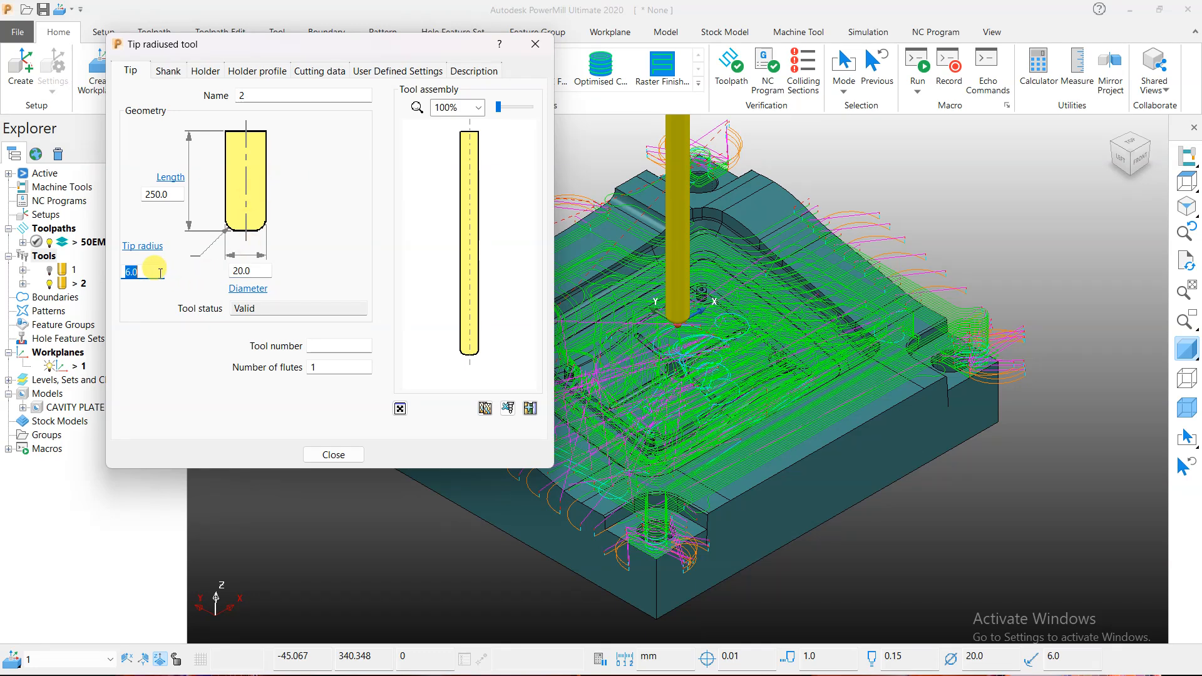
text(0.5)
key(Return)
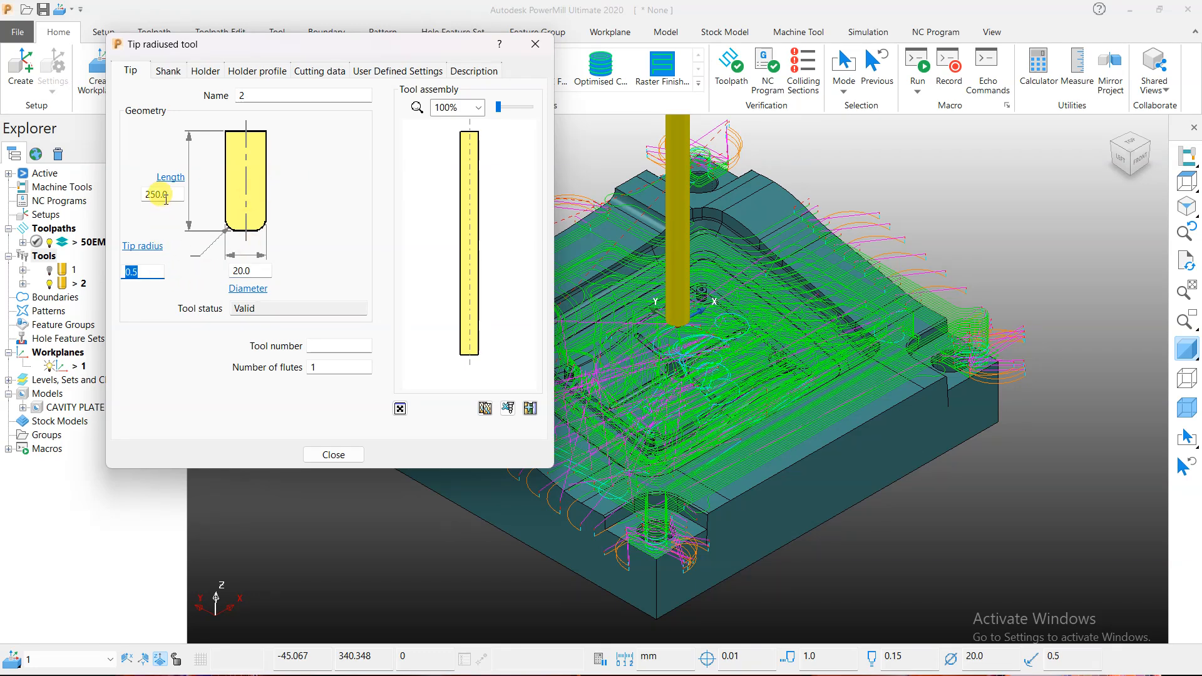
double_click(166, 197)
text(100)
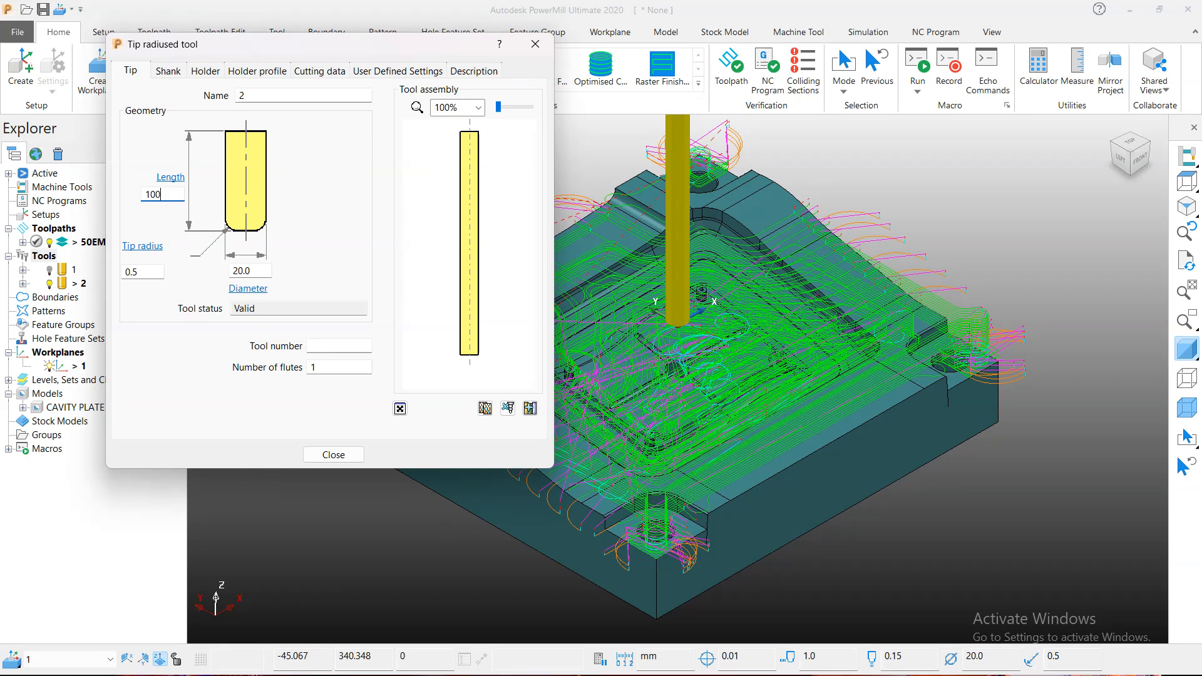
key(Return)
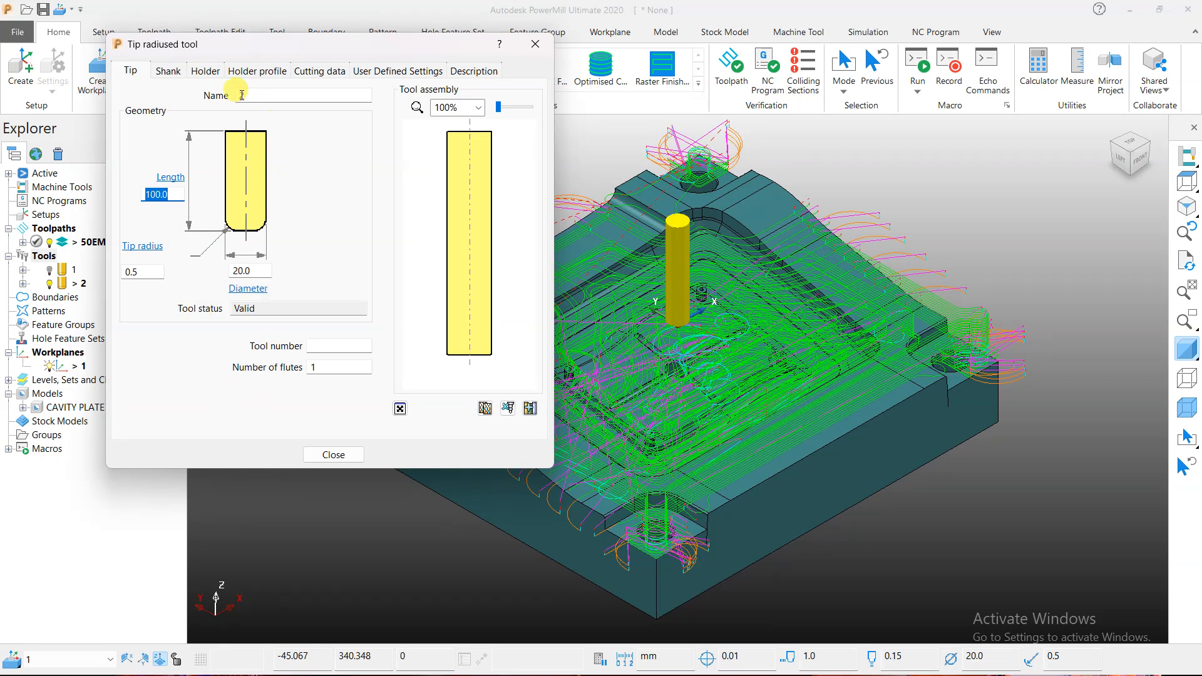
click(334, 455)
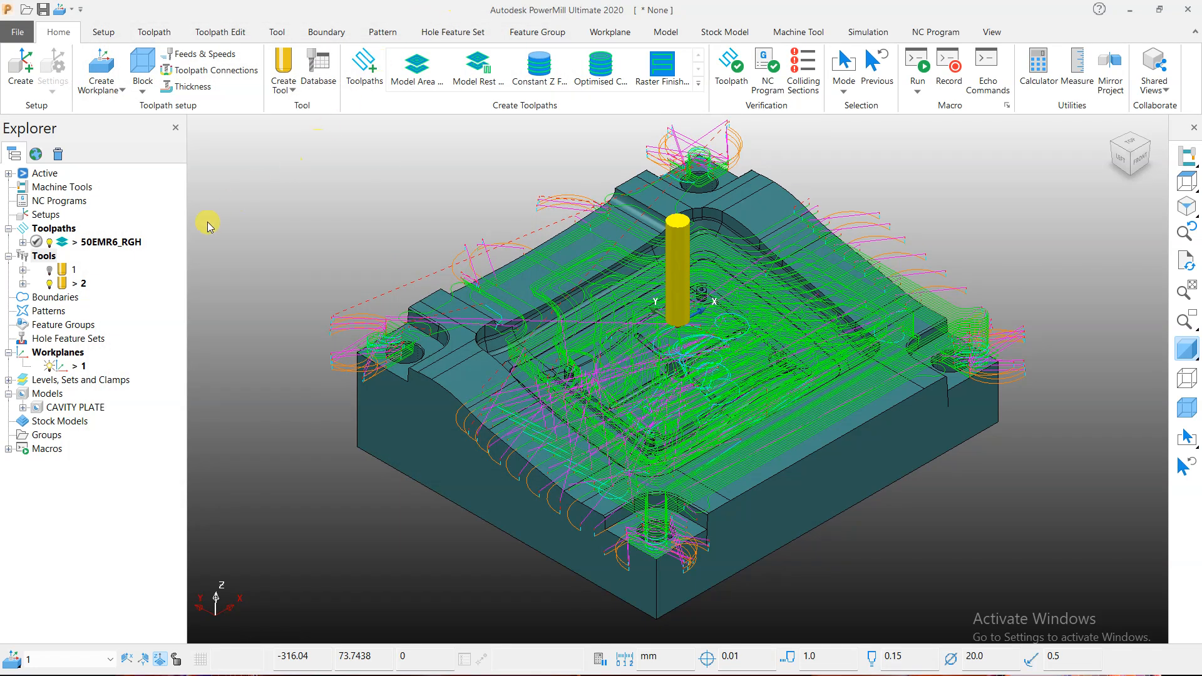
Step: Start a Model Rest Area Clearance toolpath with radial thickness 0.25 and axial thickness 0.1
click(478, 69)
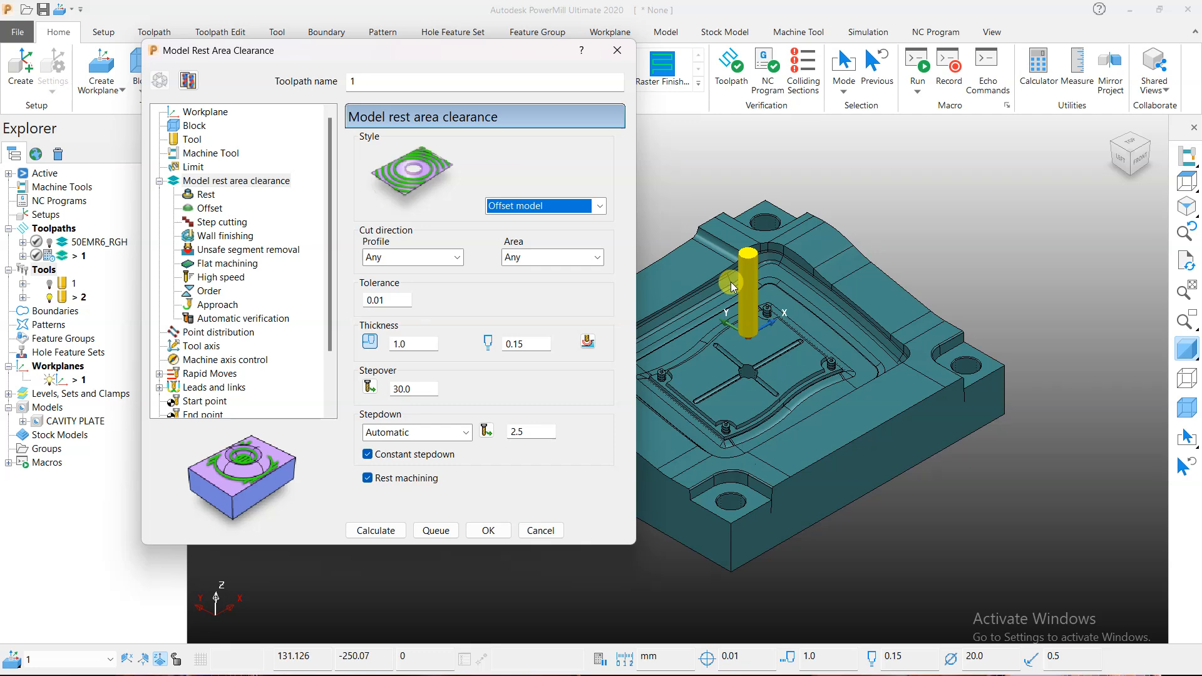
scroll(730, 282, up, 1)
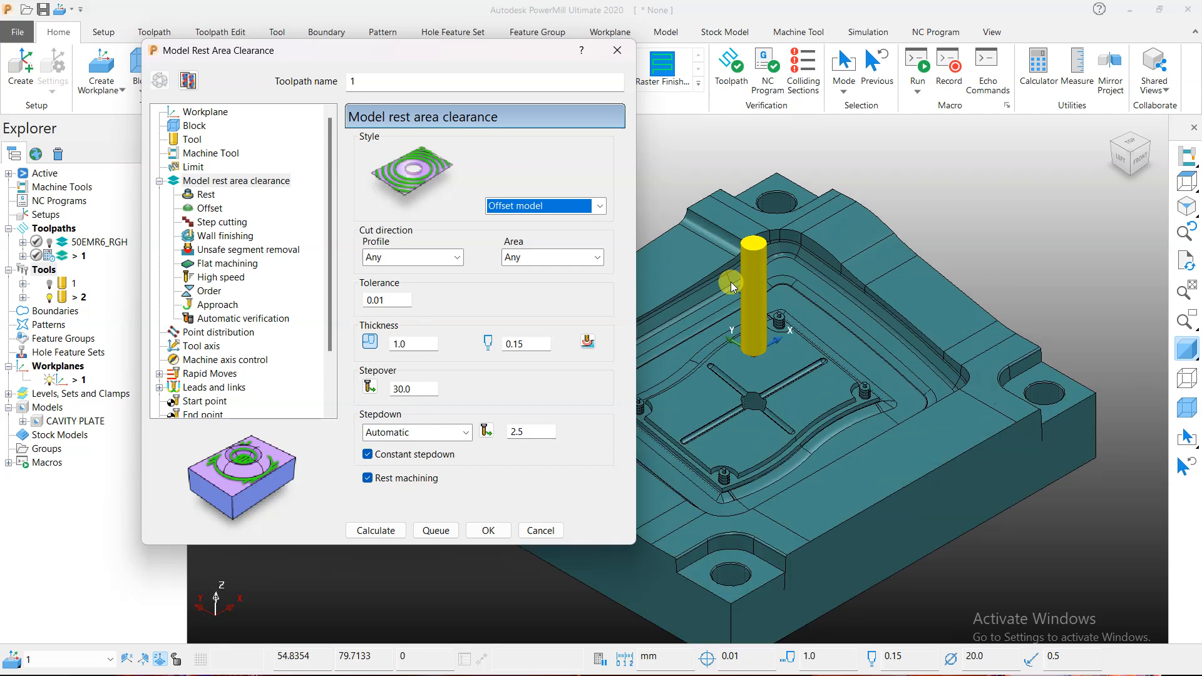
double_click(423, 343)
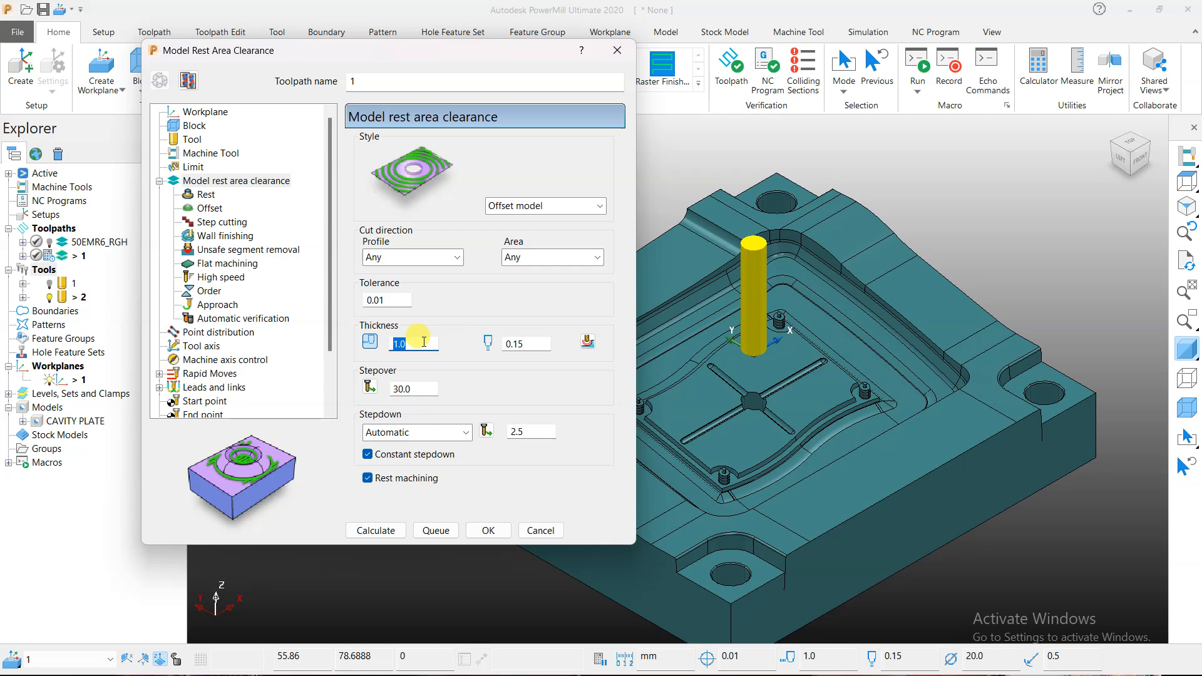
text(0.25)
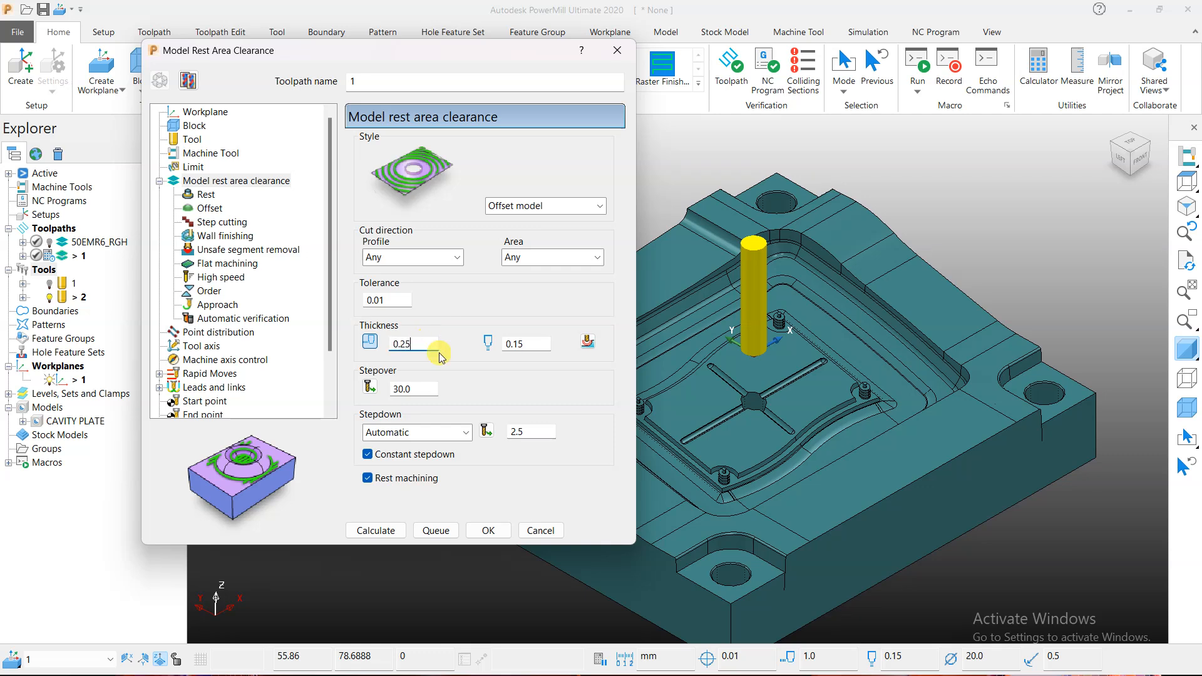
double_click(527, 343)
text(0)
key(Return)
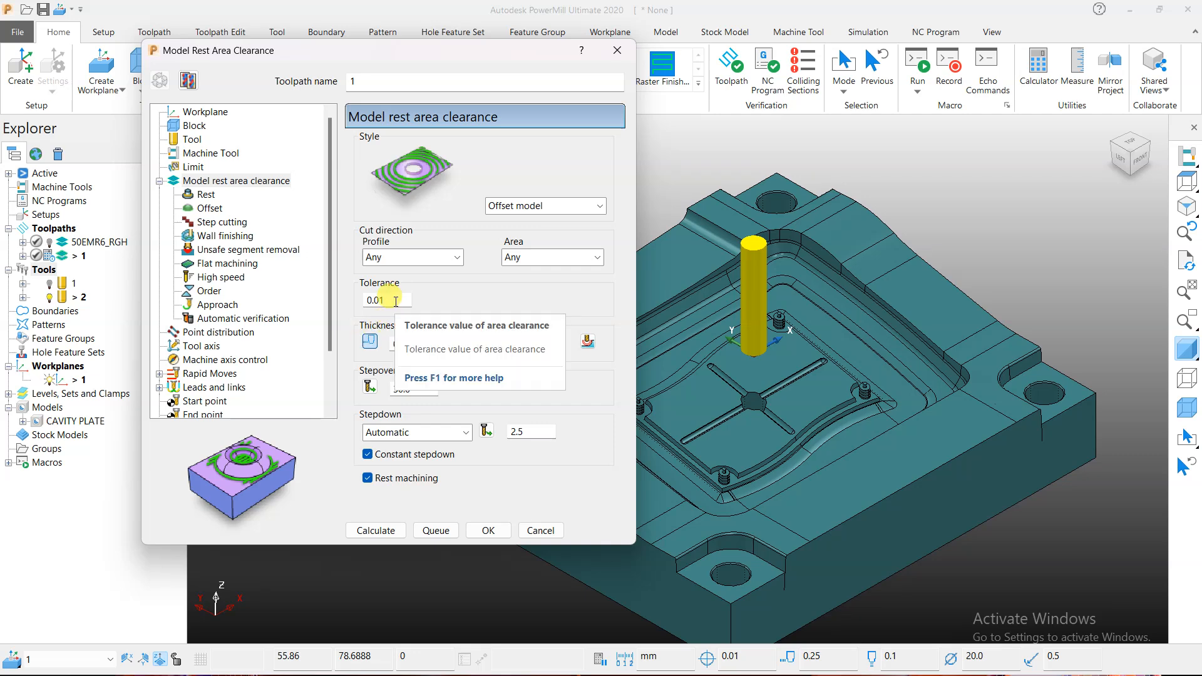
Step: Set the rest roughing toolpath's automatic stepdown to 2 and its stepover to 15
double_click(538, 432)
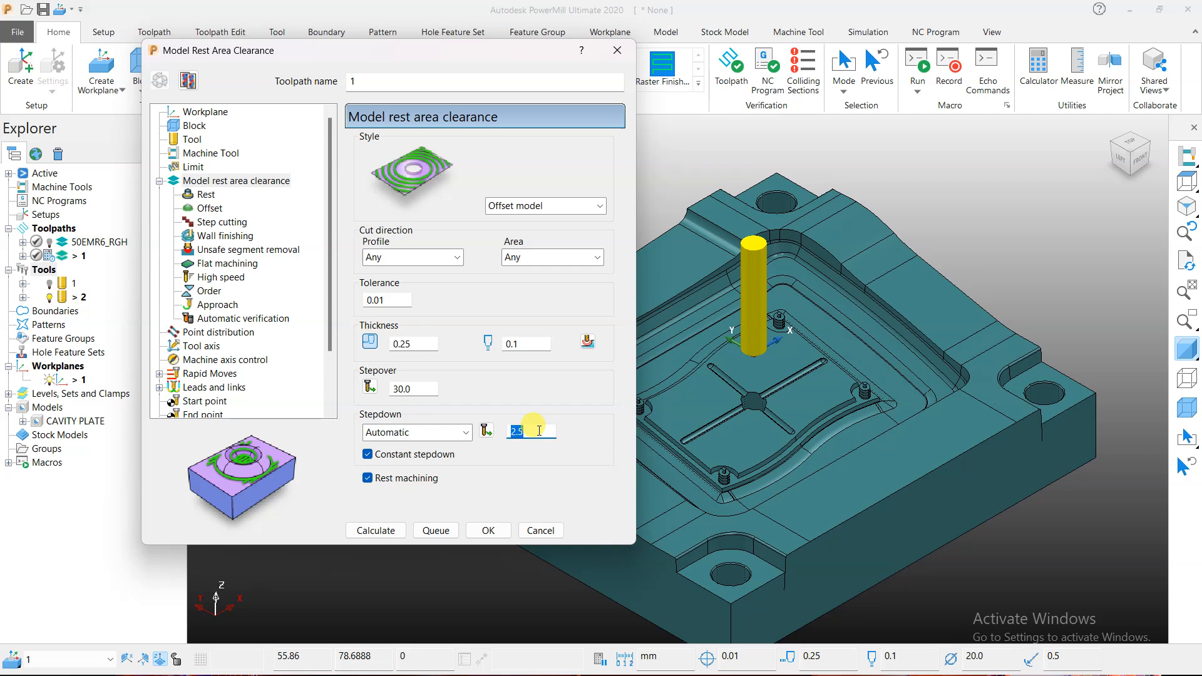
text(2)
key(Return)
double_click(426, 389)
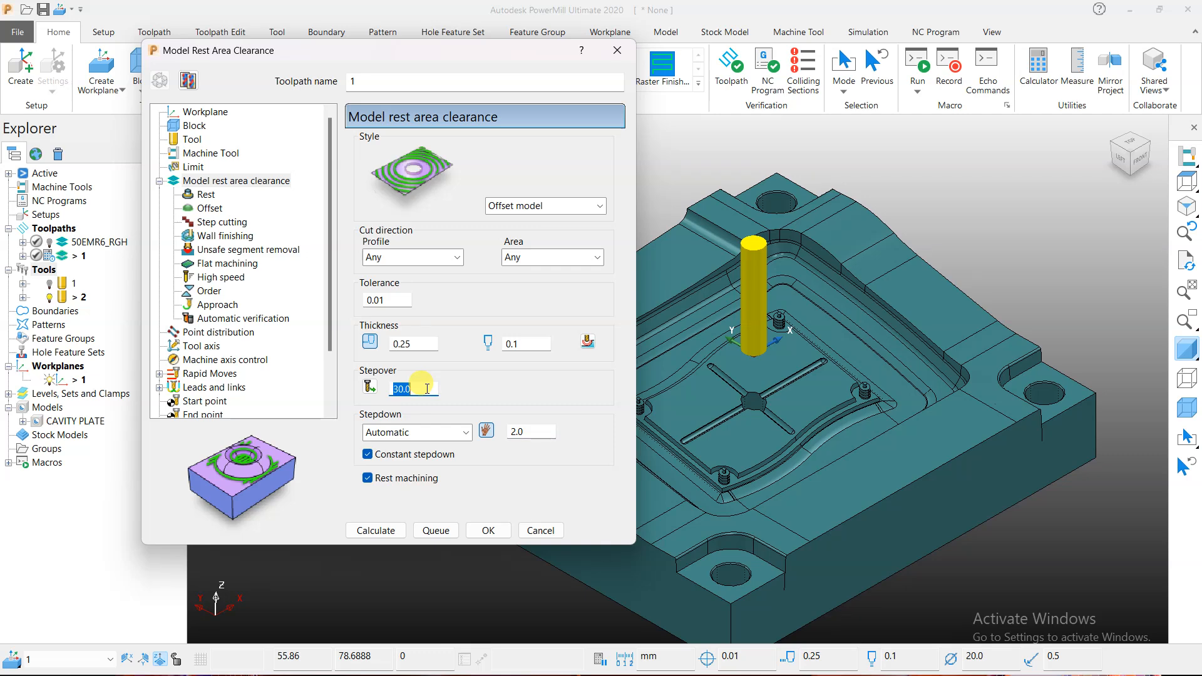
text(15)
key(Return)
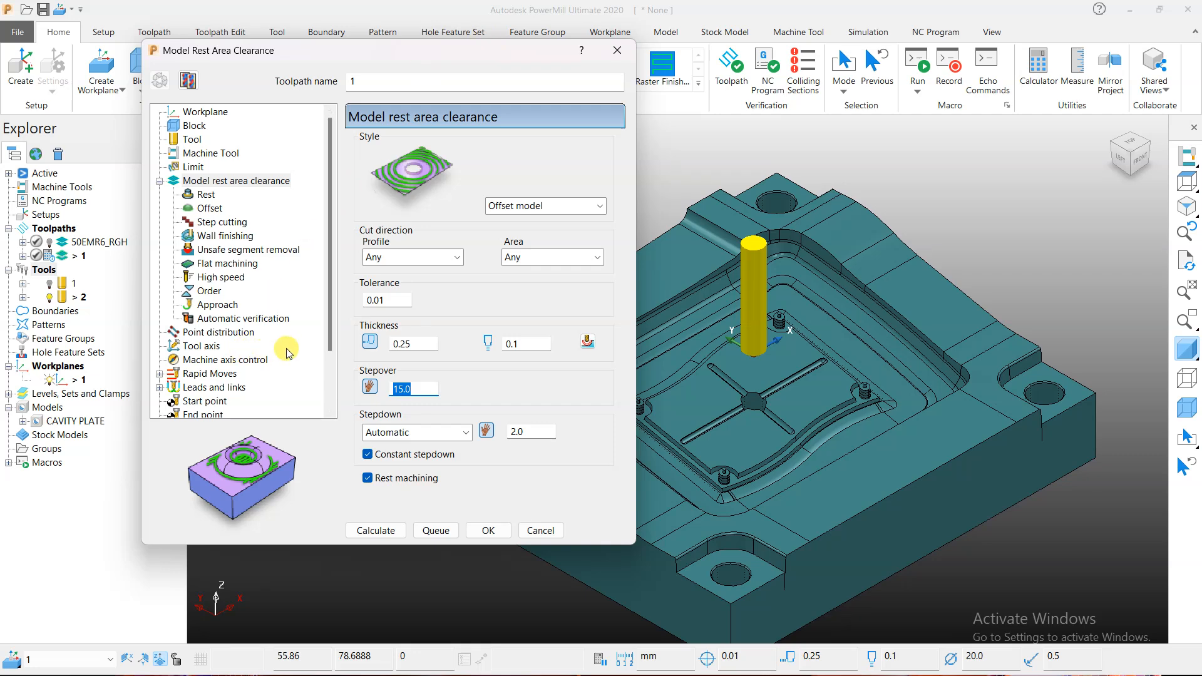
Step: Try to calculate the rest area clearance toolpath without choosing a reference toolpath
scroll(254, 340, down, 1)
click(369, 529)
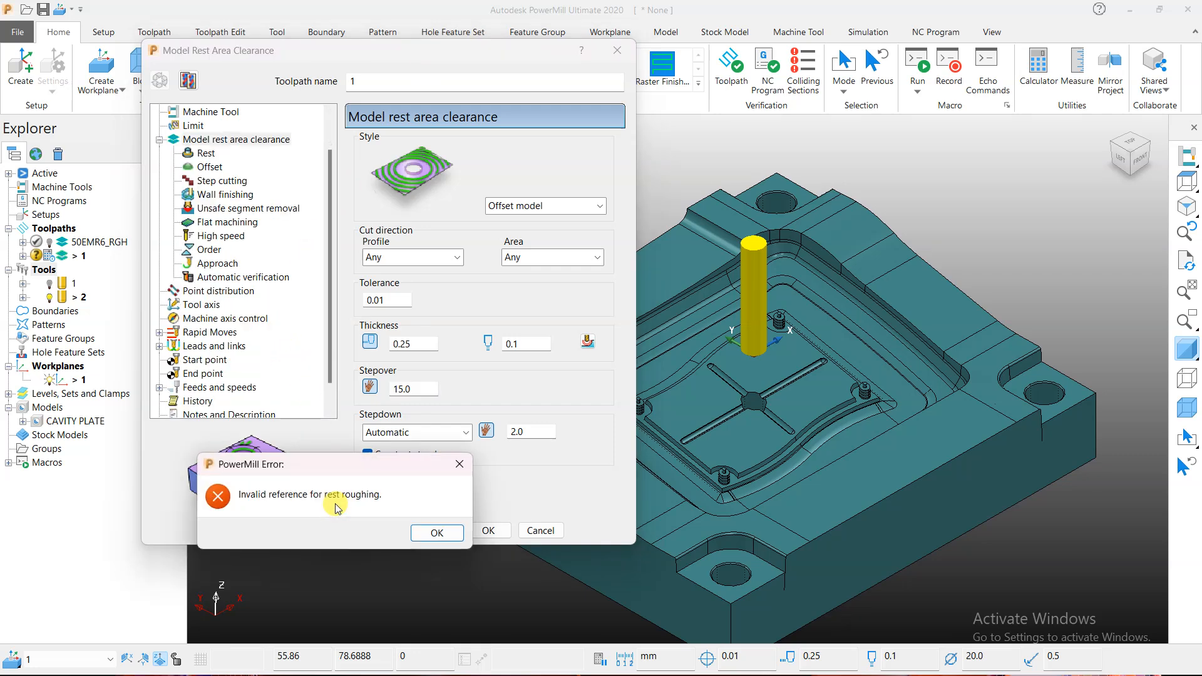
click(432, 533)
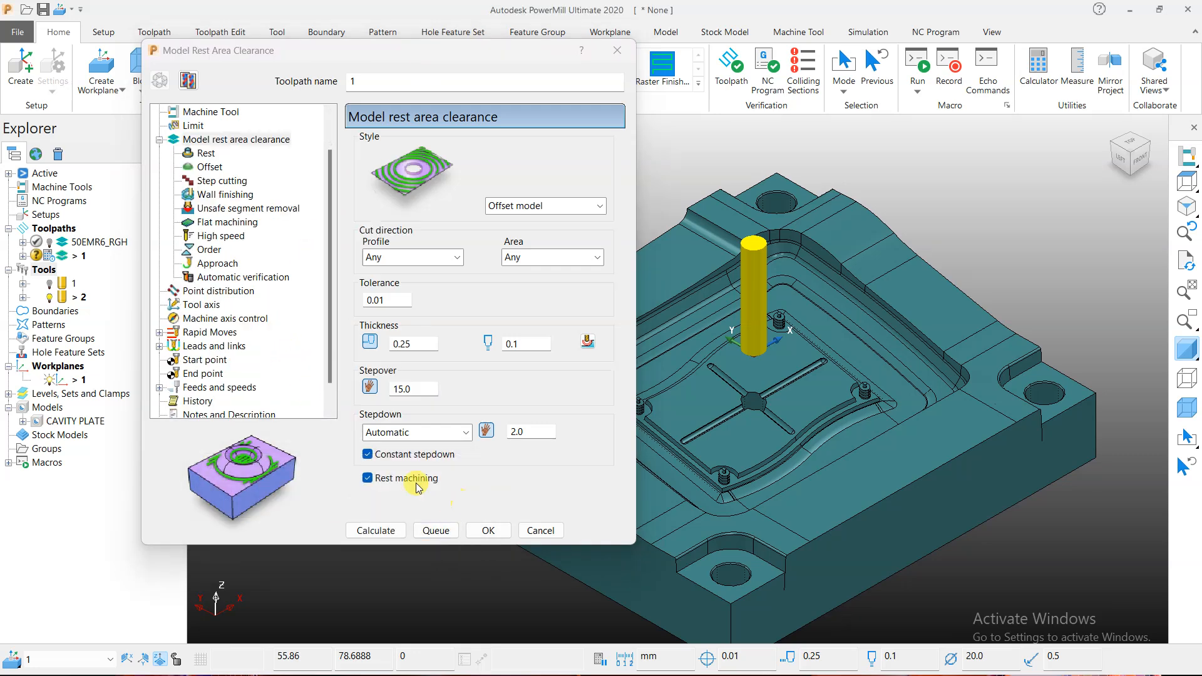
Step: Choose the 50EMR6_RGH toolpath as the rest machining reference and calculate the rest roughing toolpath
click(207, 154)
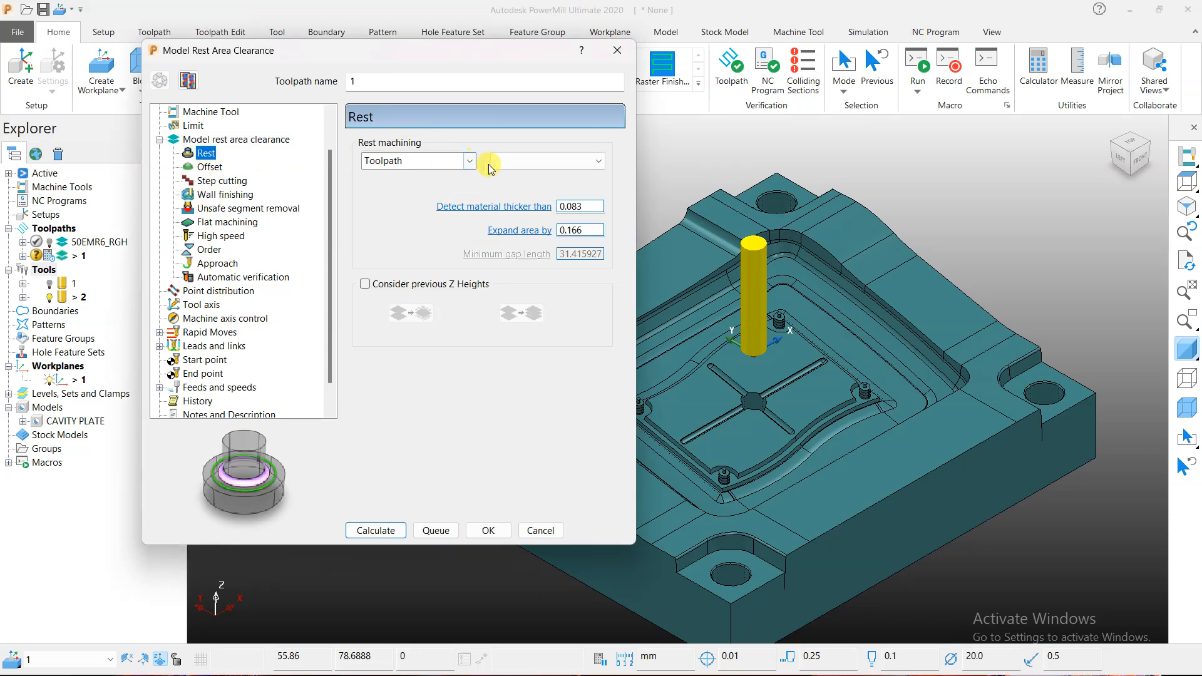
click(544, 161)
click(563, 219)
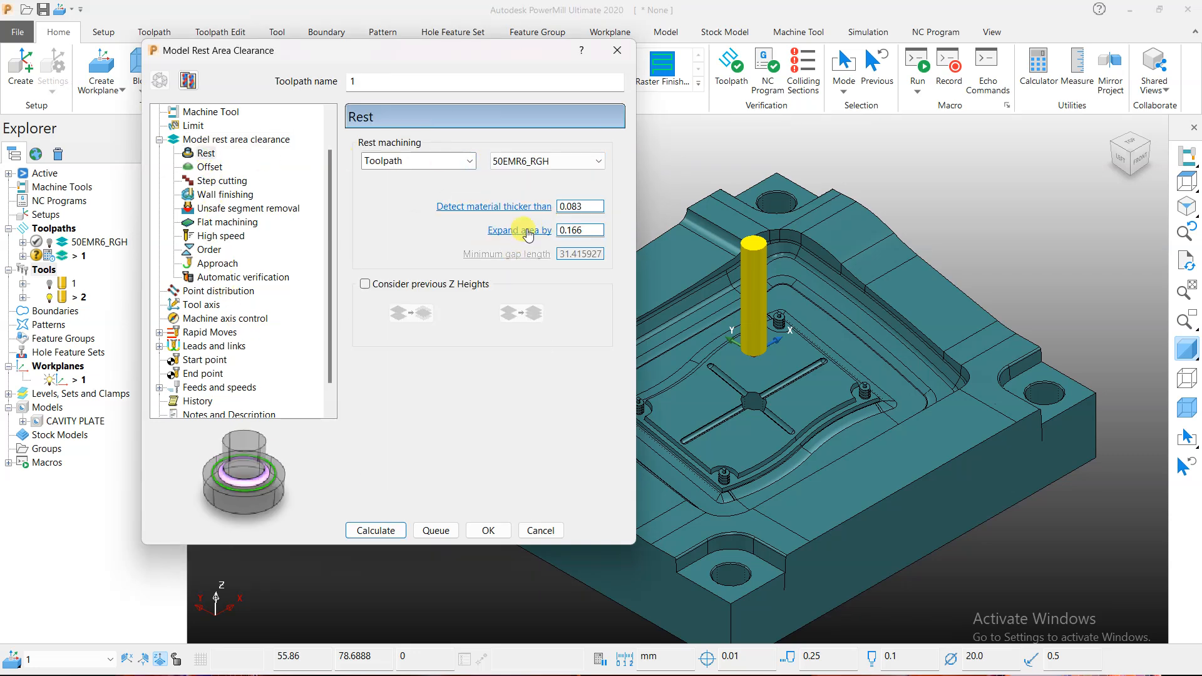
click(374, 530)
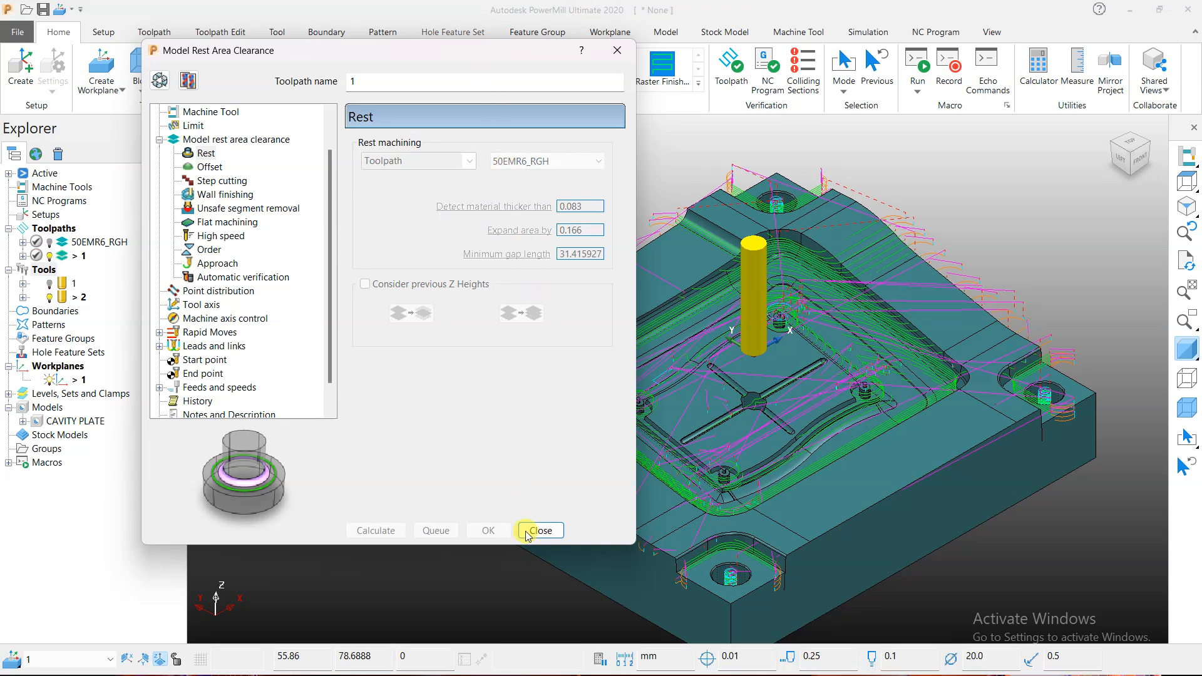
click(540, 530)
Step: Turn on ViewMill and play the stock simulation of the 50EMR6_RGH toolpath
click(855, 32)
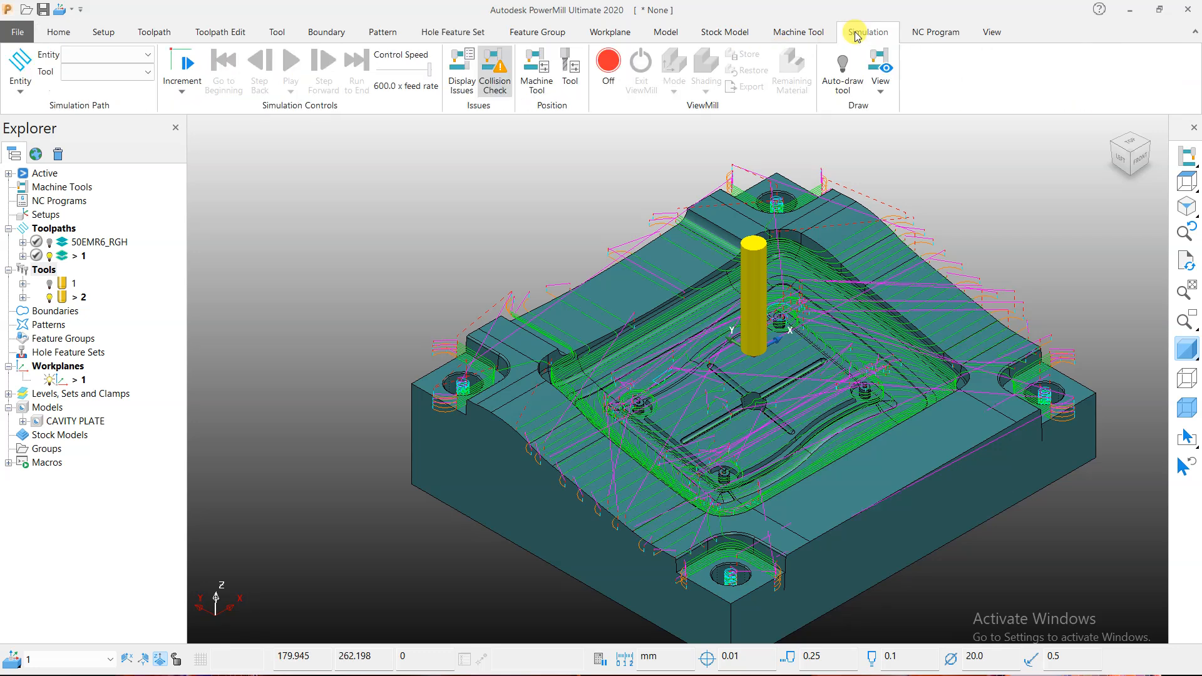
click(607, 62)
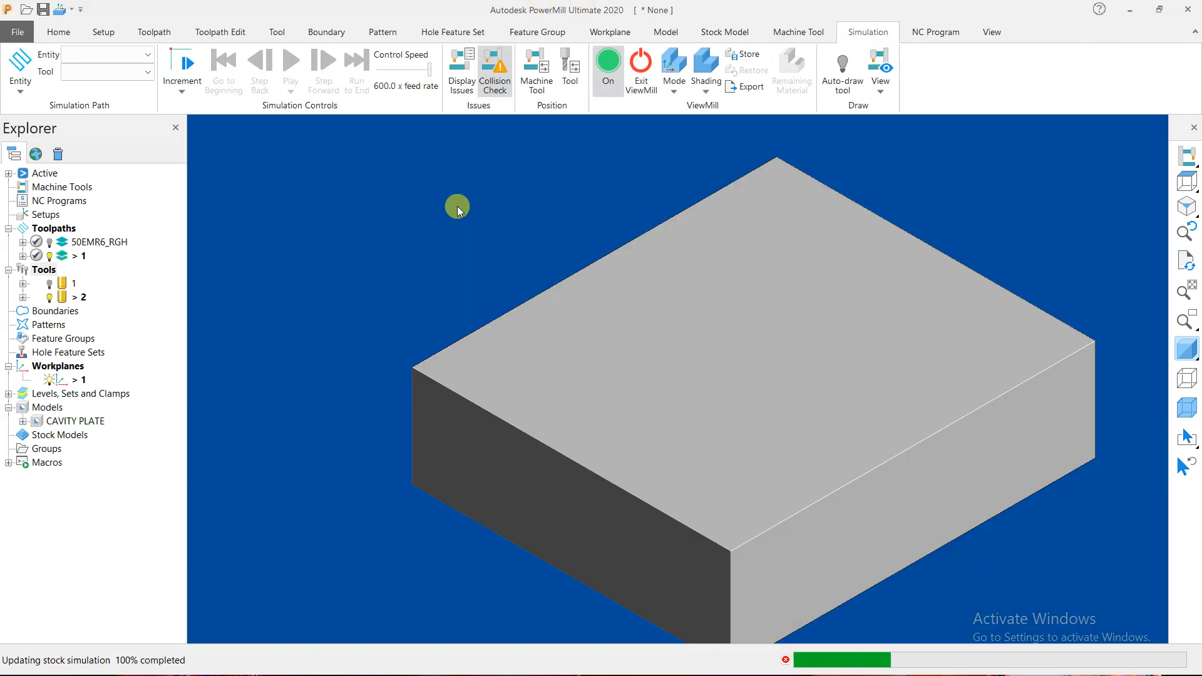
click(119, 55)
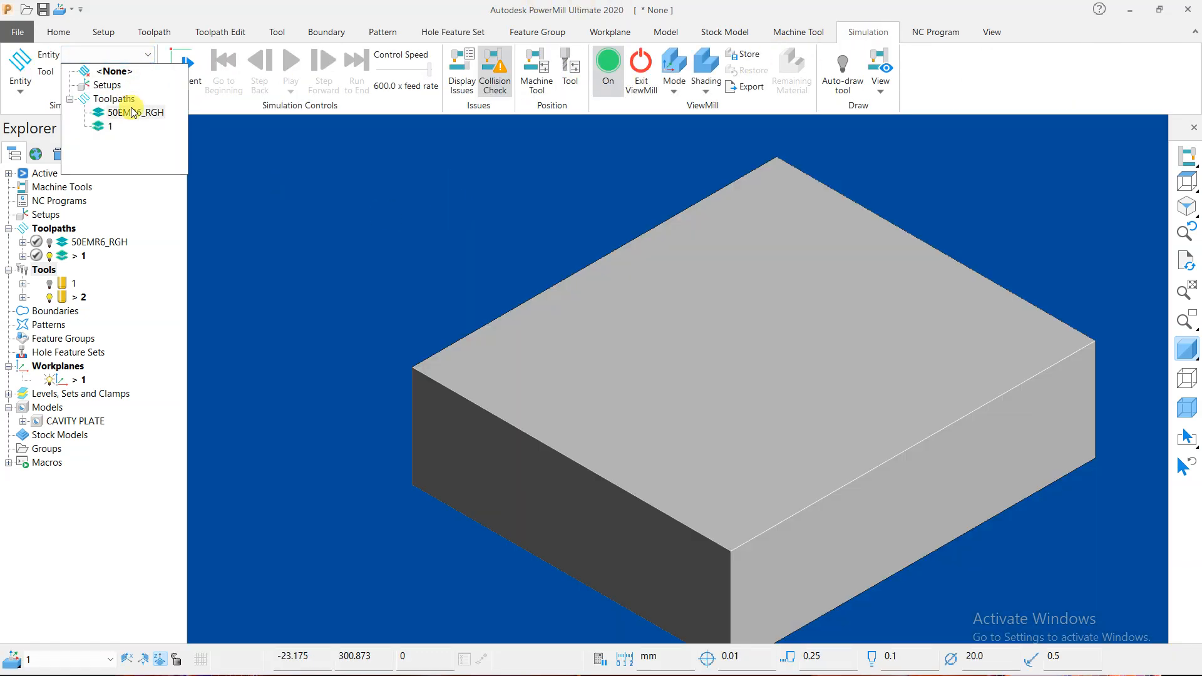
click(127, 120)
click(290, 62)
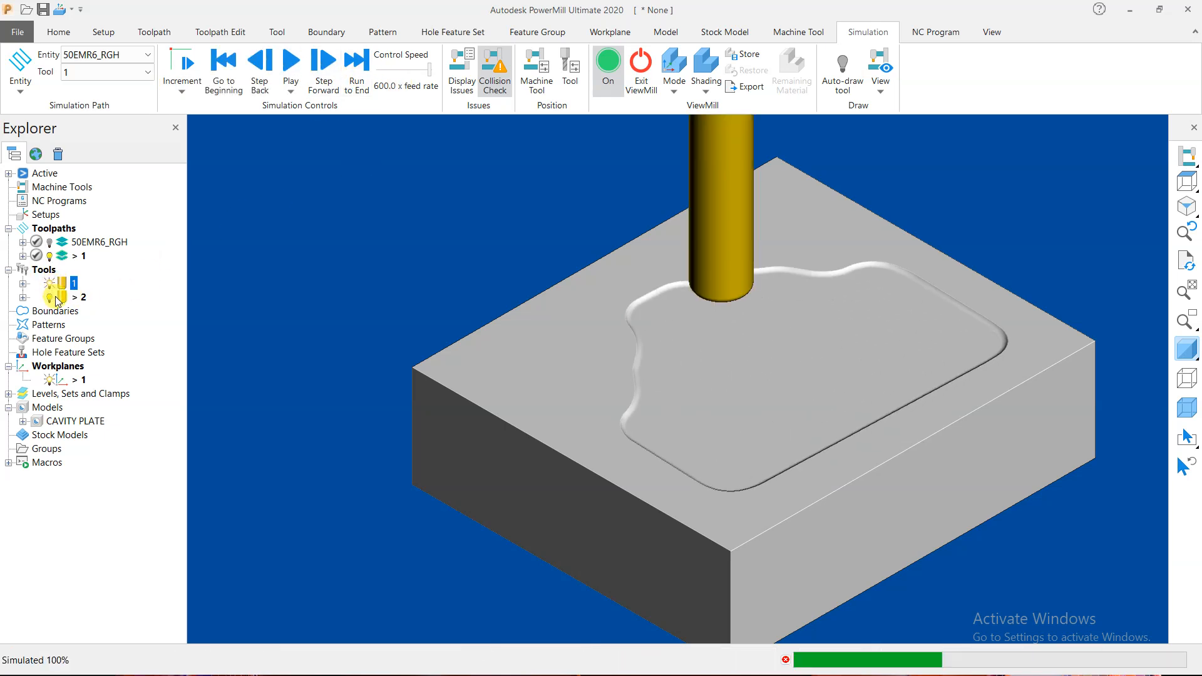
Step: Play the stock simulation through the 50EMR6_RGH and rest roughing toolpaths, and exit ViewMill
click(290, 63)
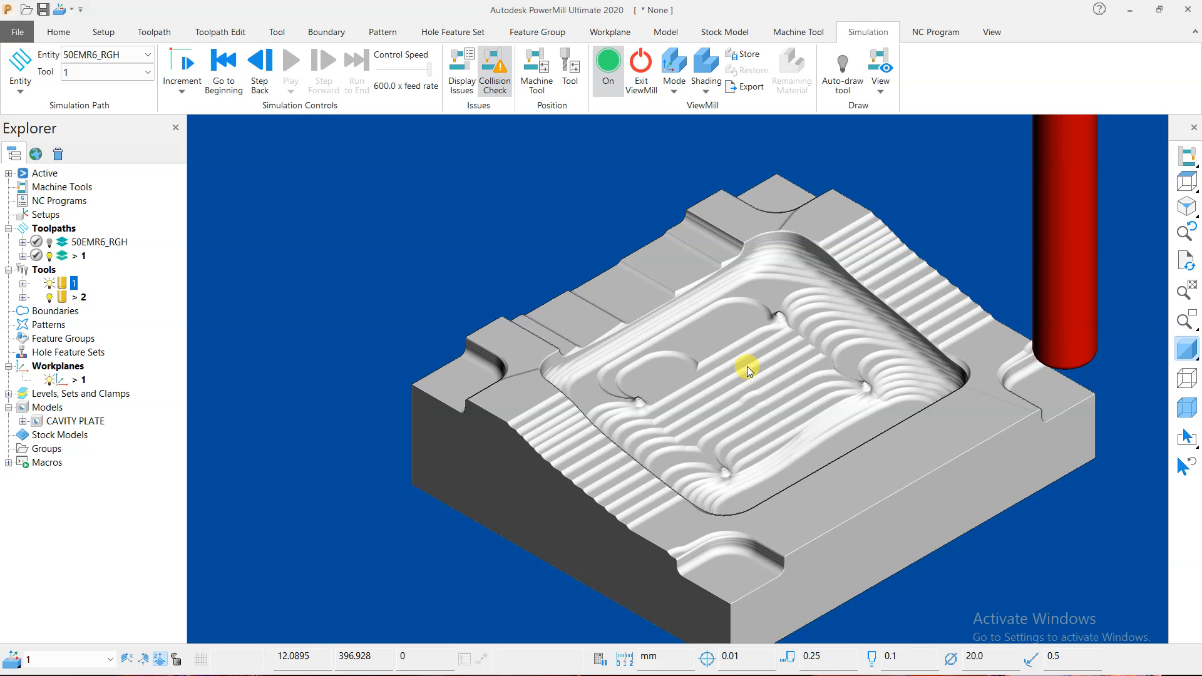
click(97, 54)
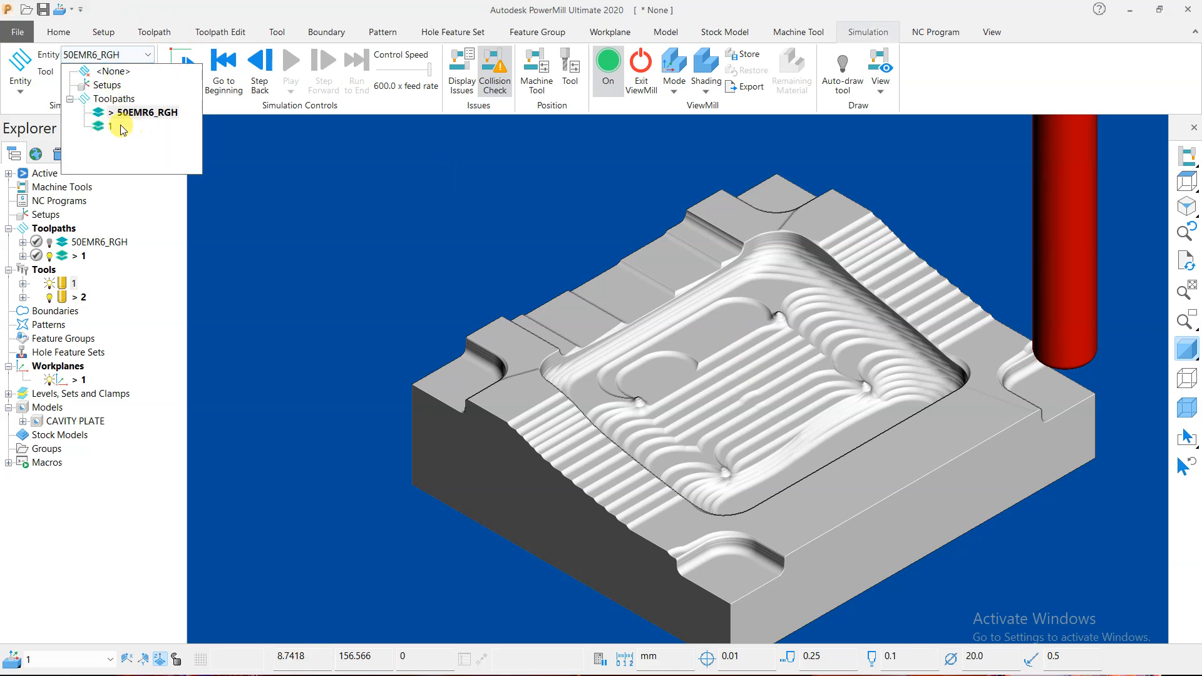
click(121, 129)
click(45, 272)
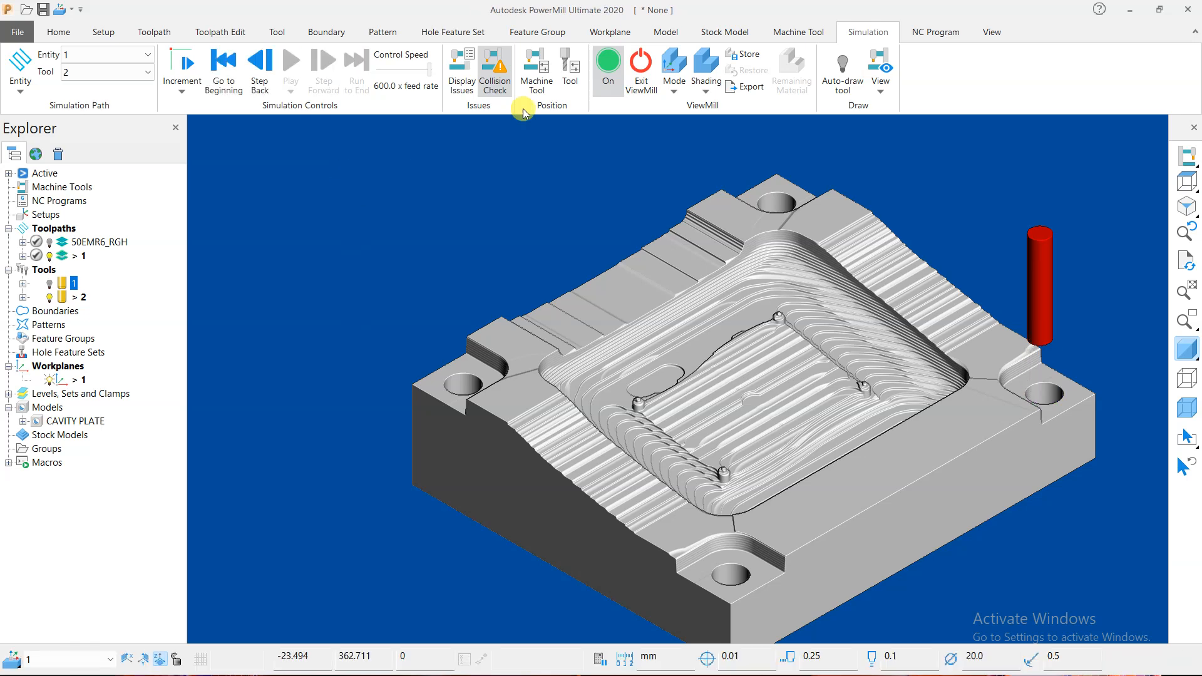
click(649, 68)
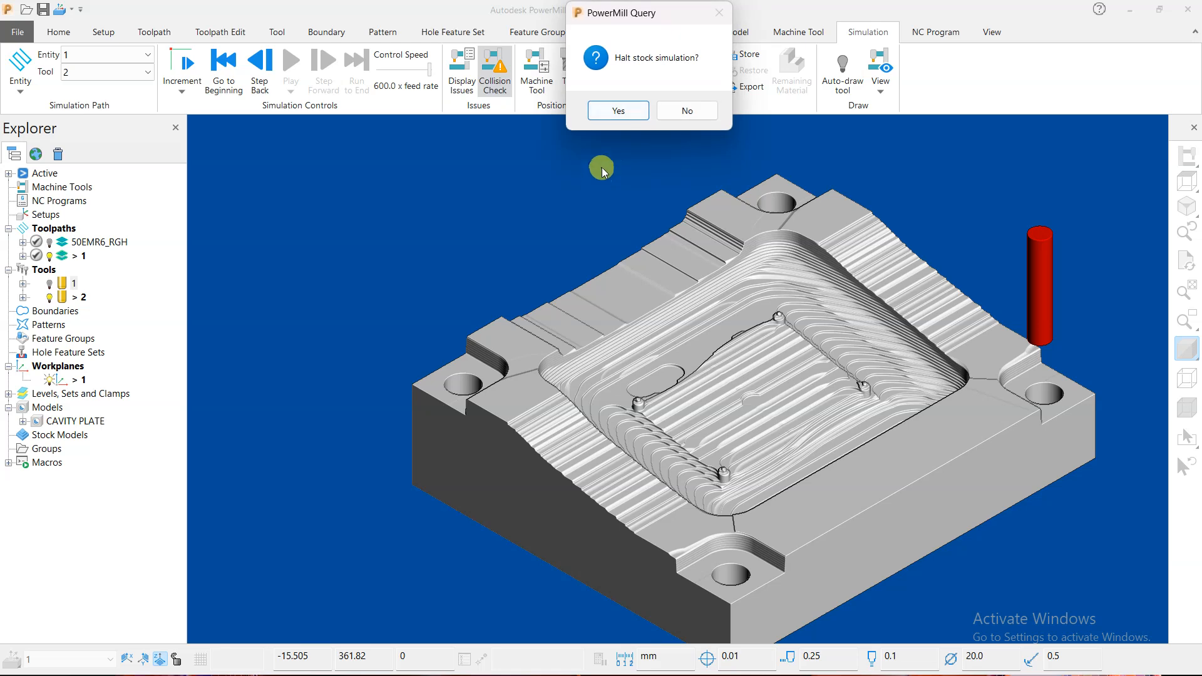
click(610, 111)
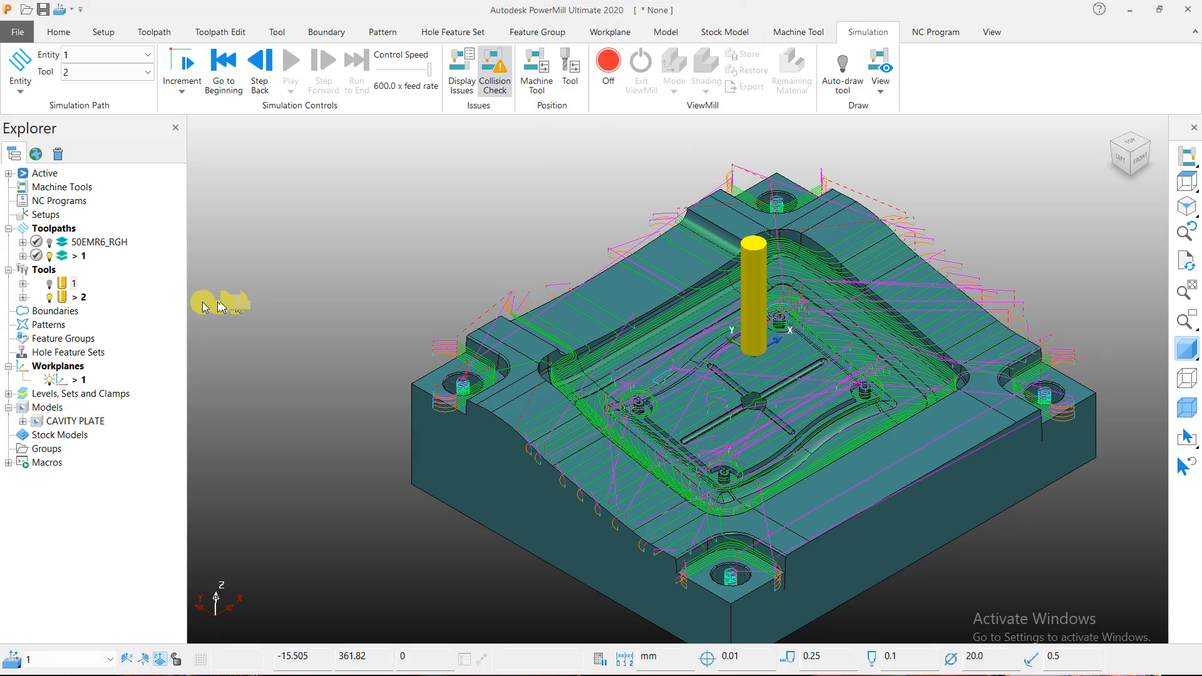
Step: Rename the rest roughing toolpath as 20EM_REST
right_click(86, 259)
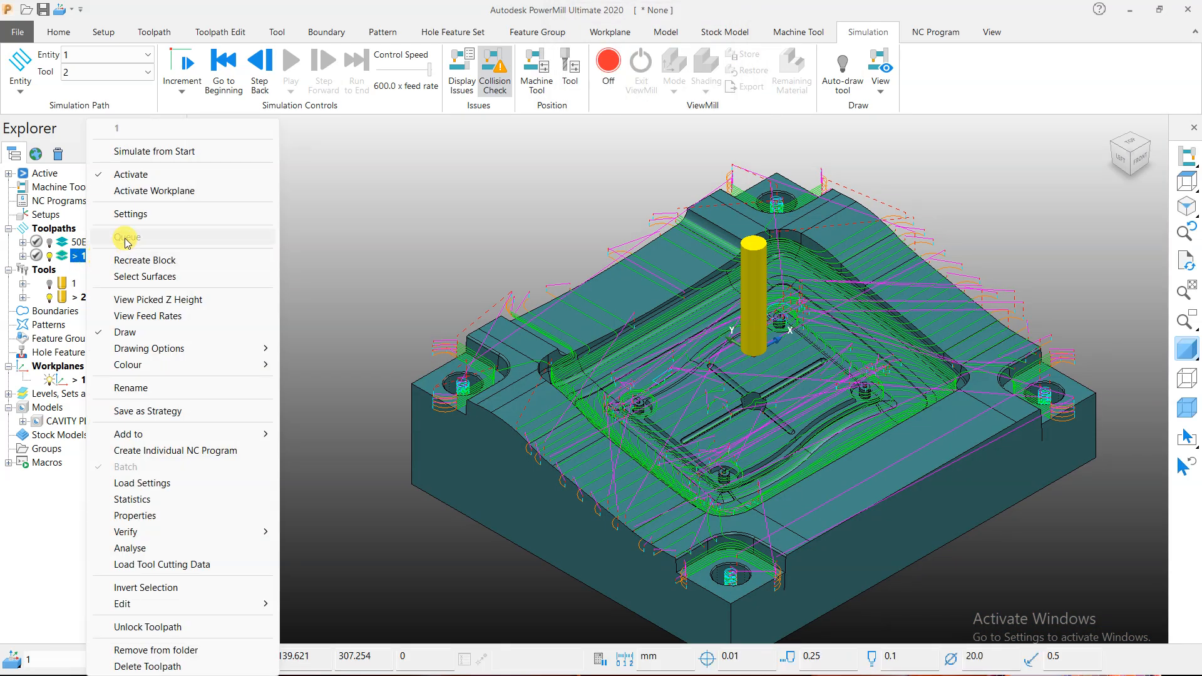
click(161, 386)
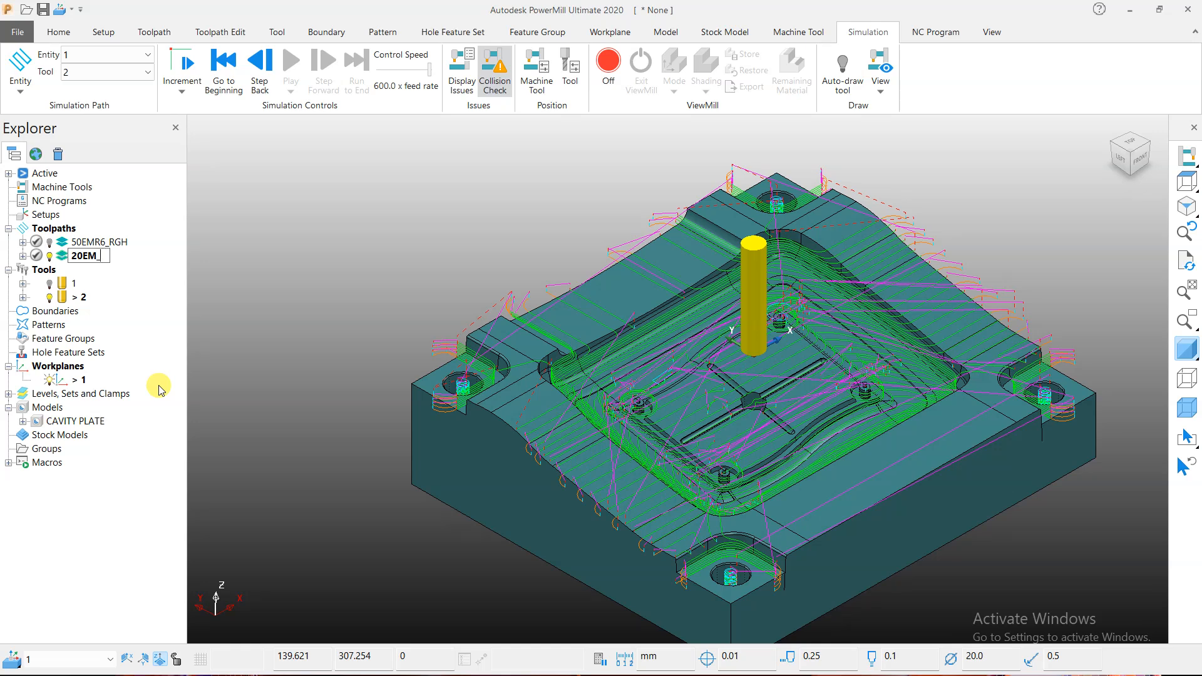
key(Return)
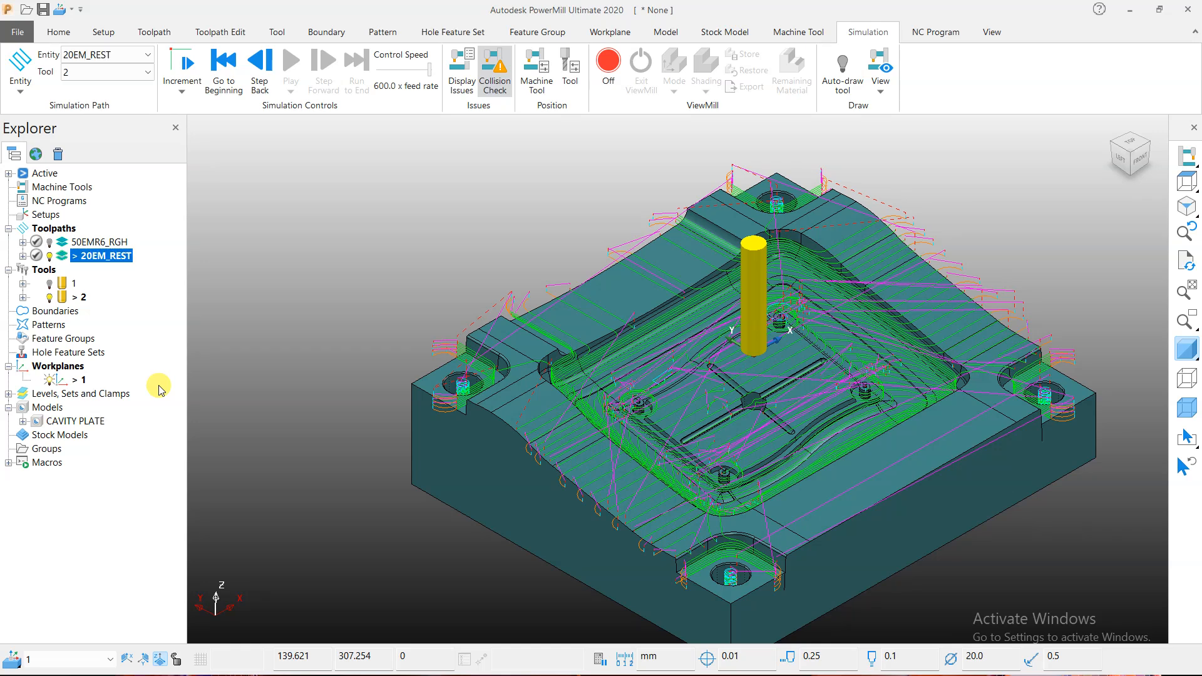
Step: Create an end mill tool with a diameter of 10 mm and a length of 50 mm
click(61, 30)
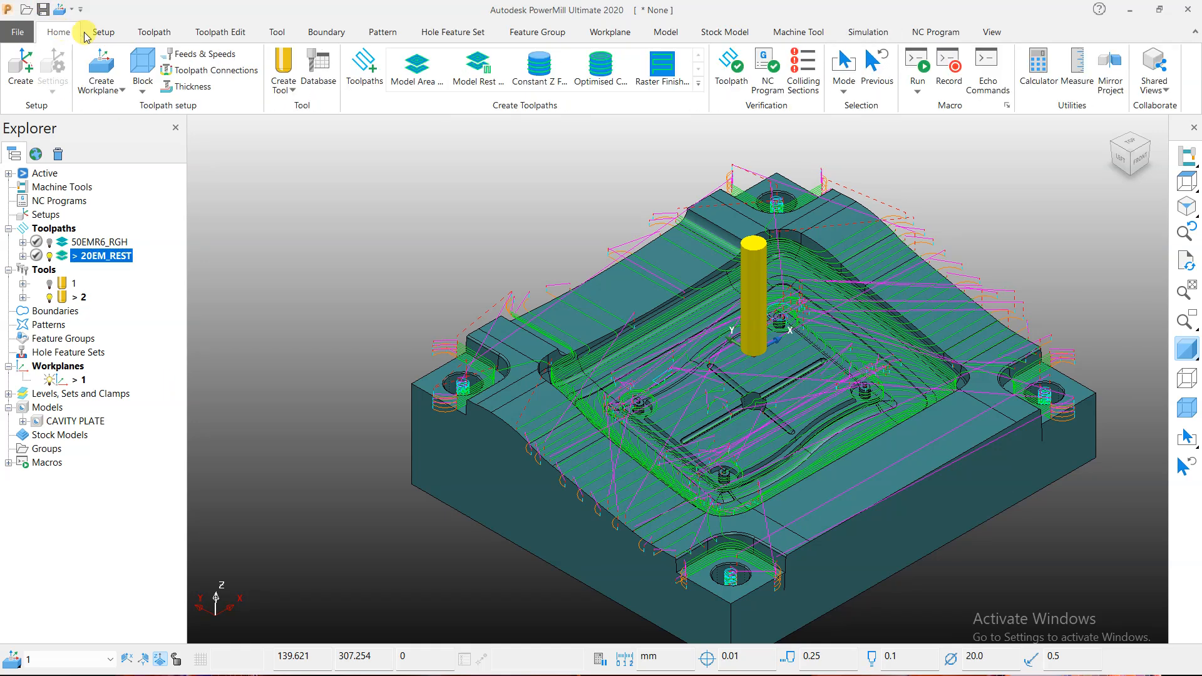
click(283, 84)
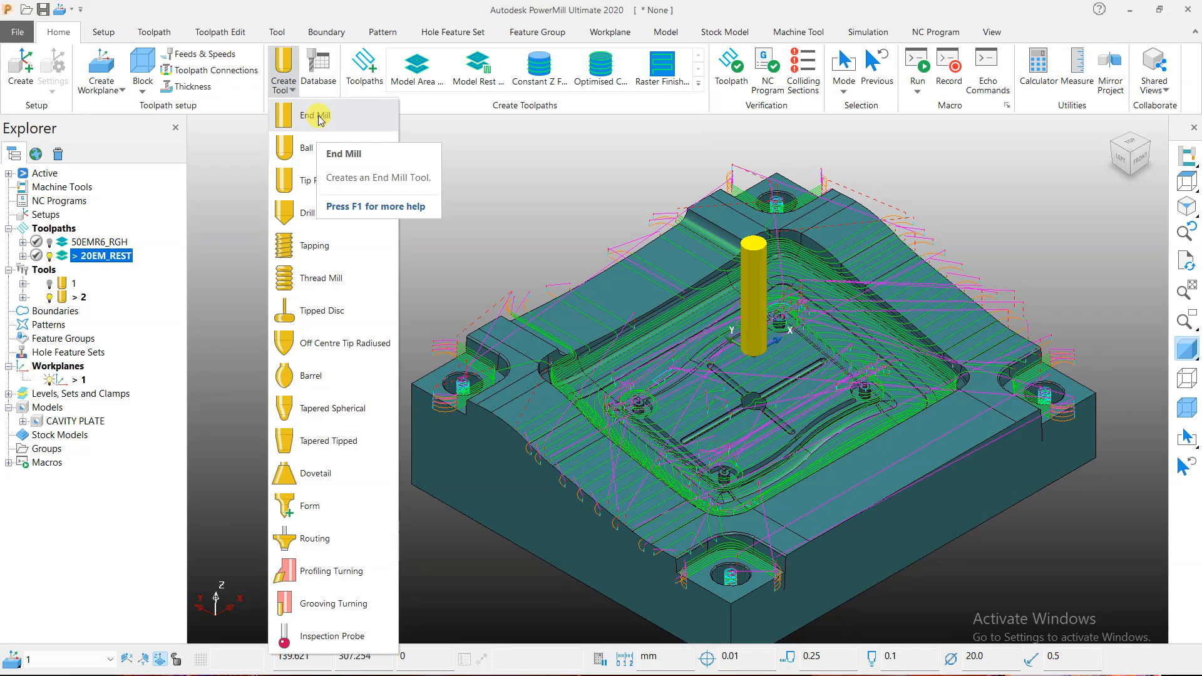
click(316, 116)
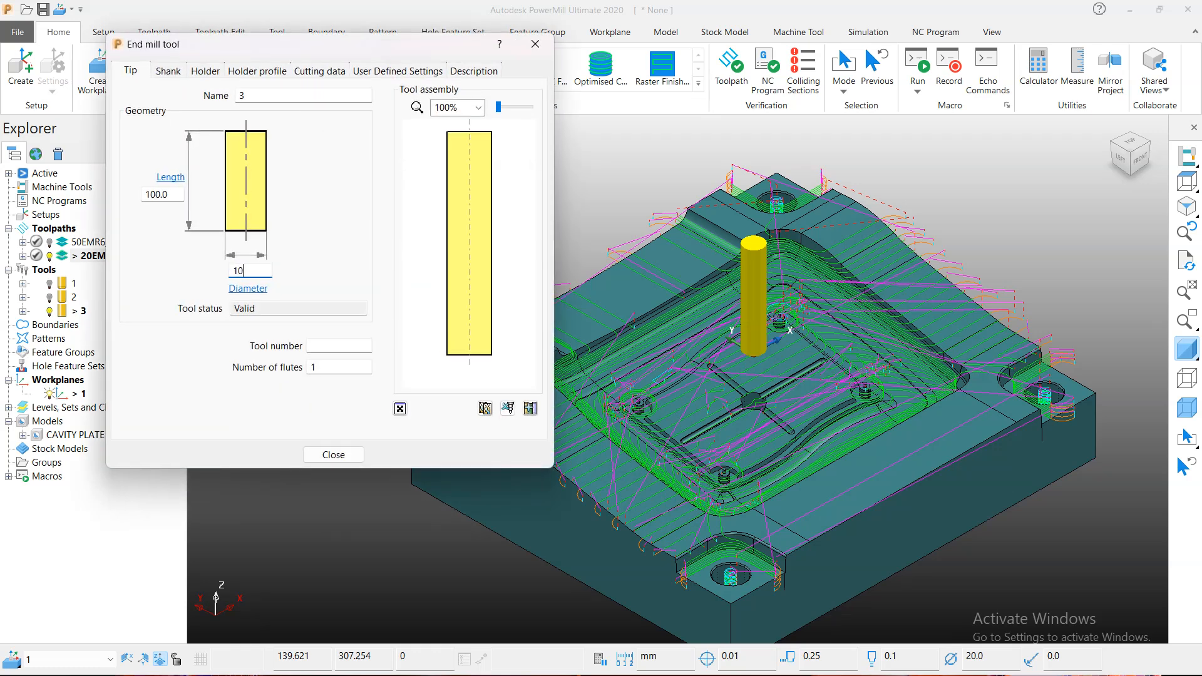
click(176, 194)
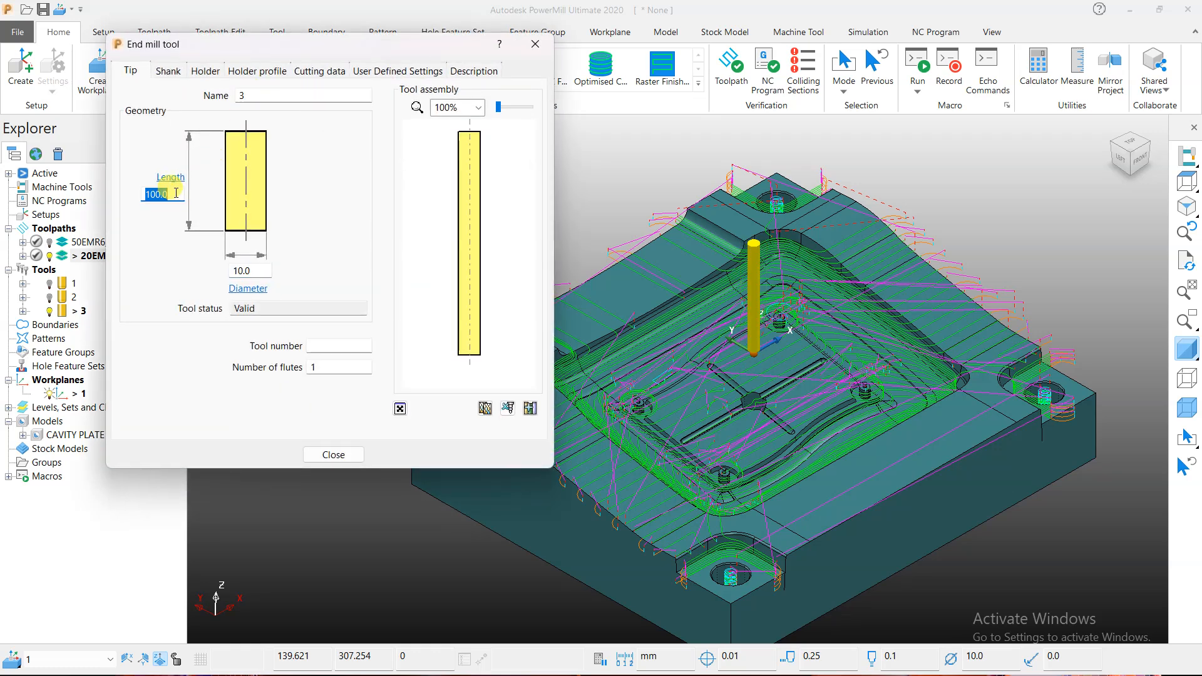
text(50)
key(Return)
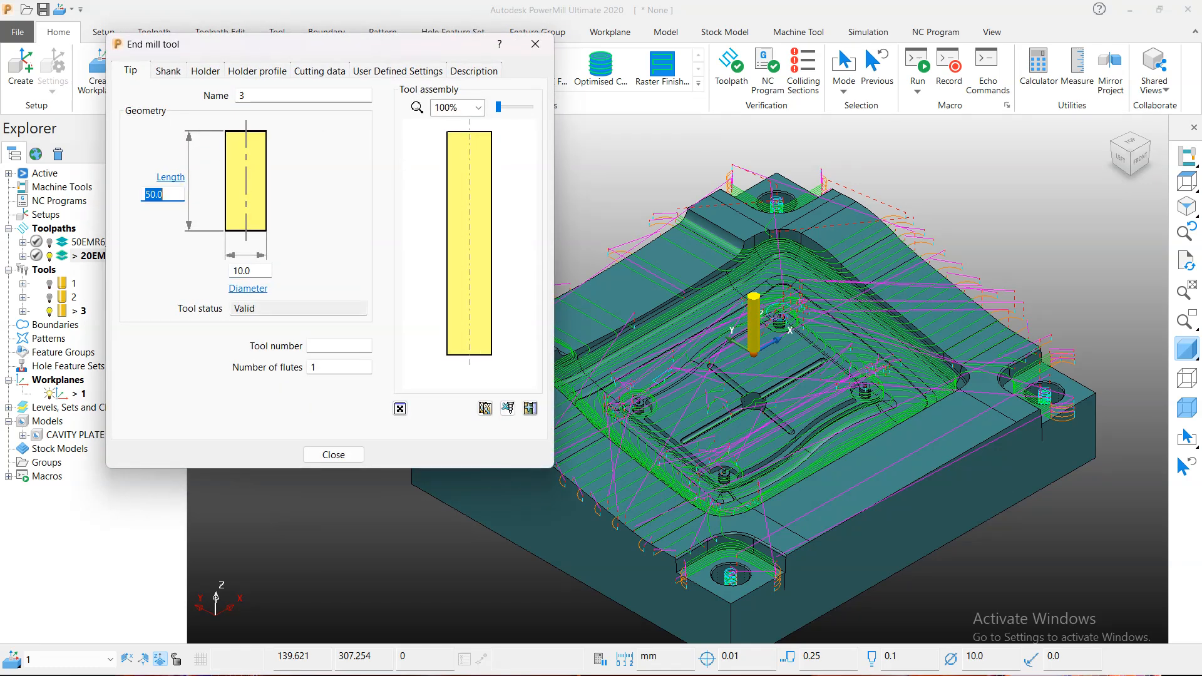
click(327, 455)
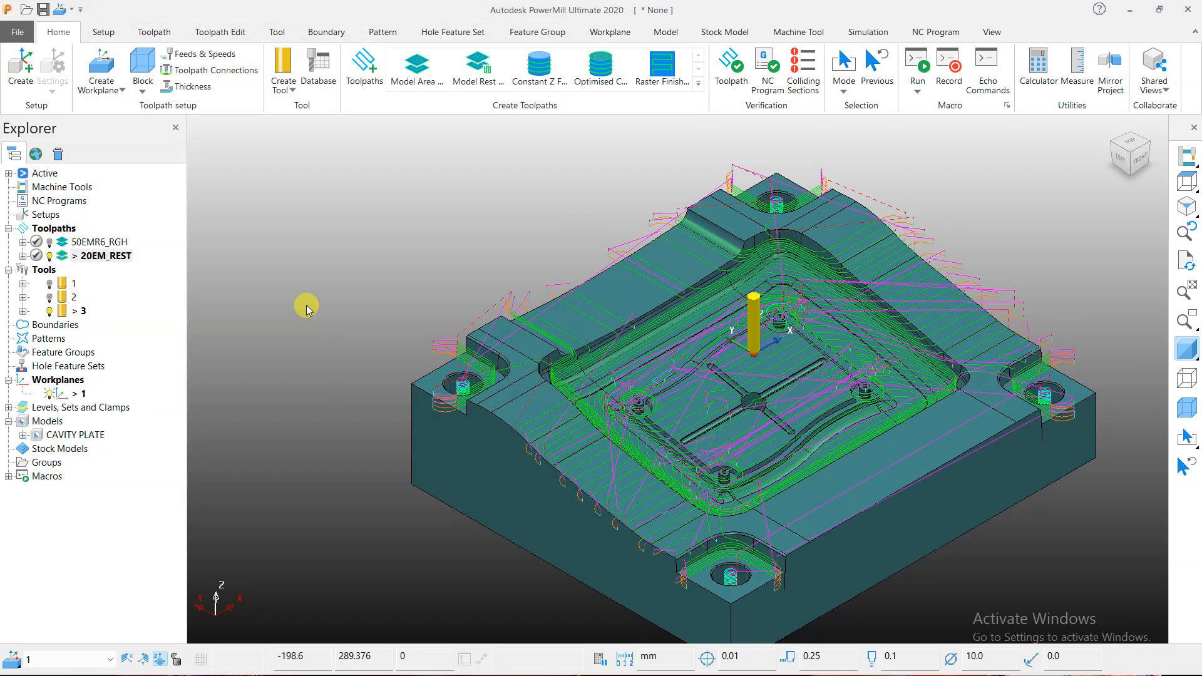
Step: Set up a Constant Z finishing toolpath named 10EM_SEMI with radial and axial thickness of 0.08 and a minimum stepdown of 0.15
click(538, 67)
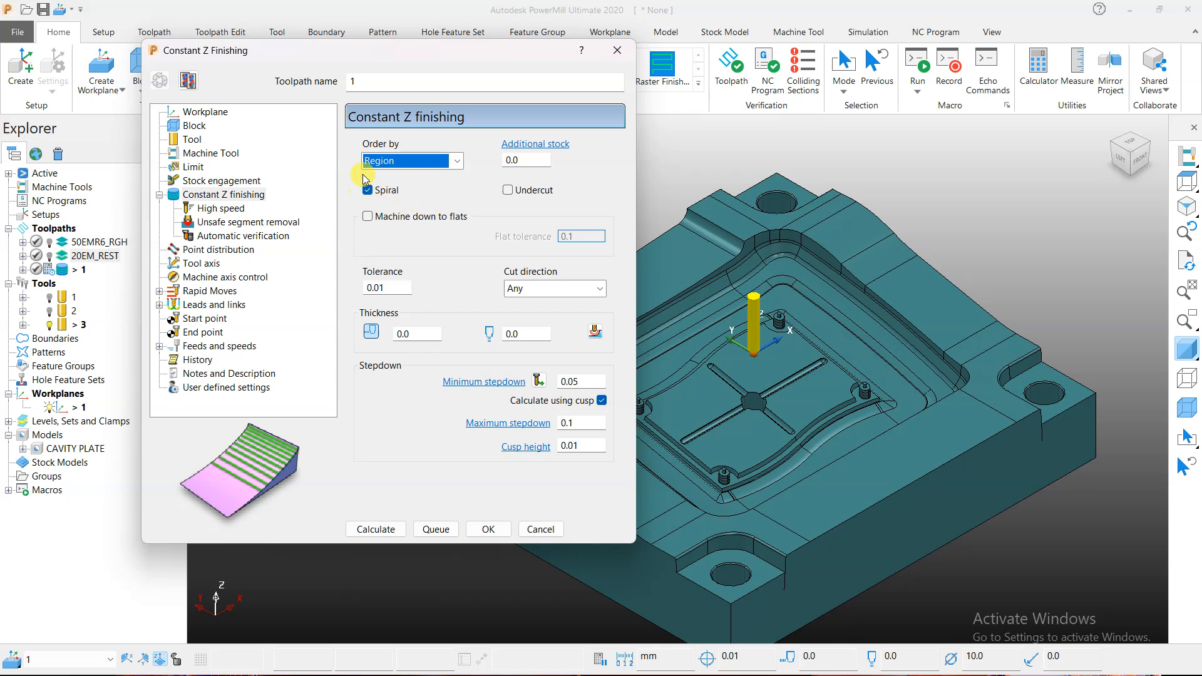
double_click(354, 81)
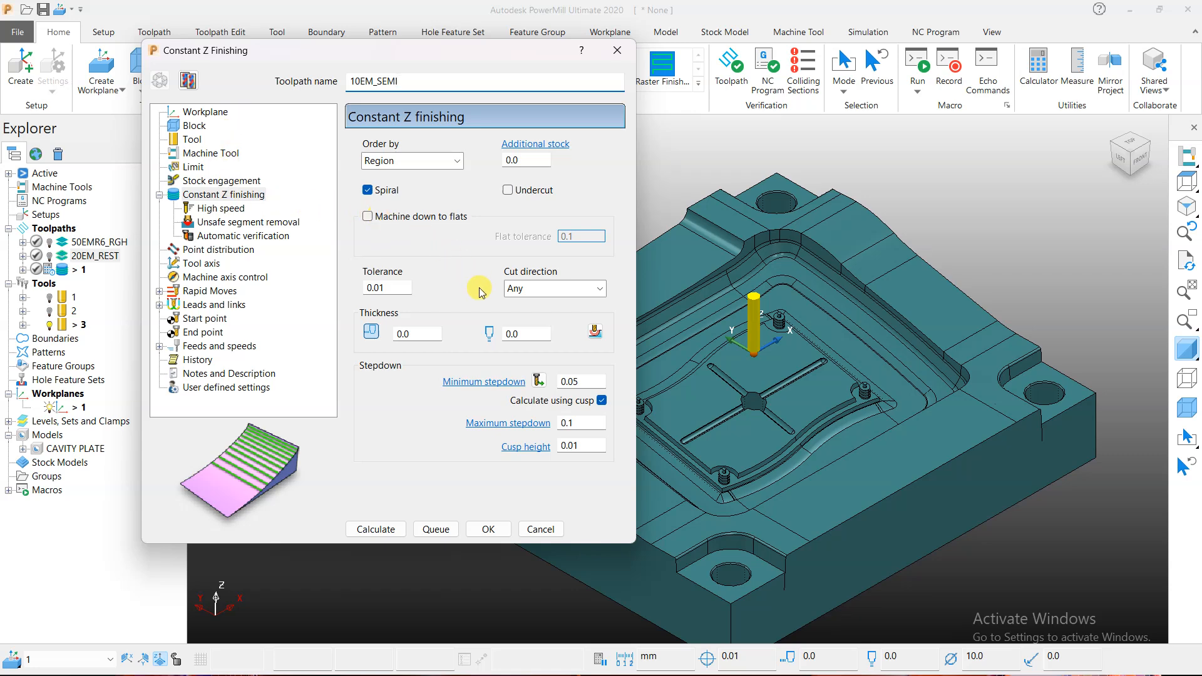
double_click(426, 334)
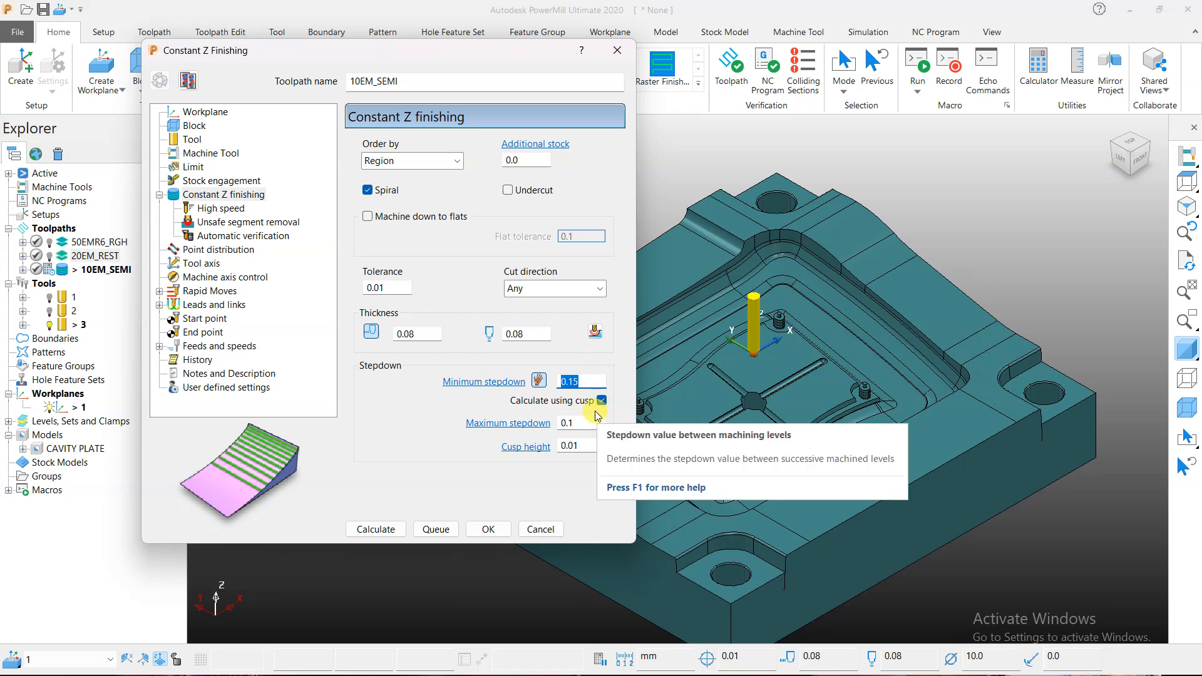
Step: Calculate the 10EM_SEMI toolpath, agreeing to continue with the specified maximum stepdown, and close its settings
click(358, 528)
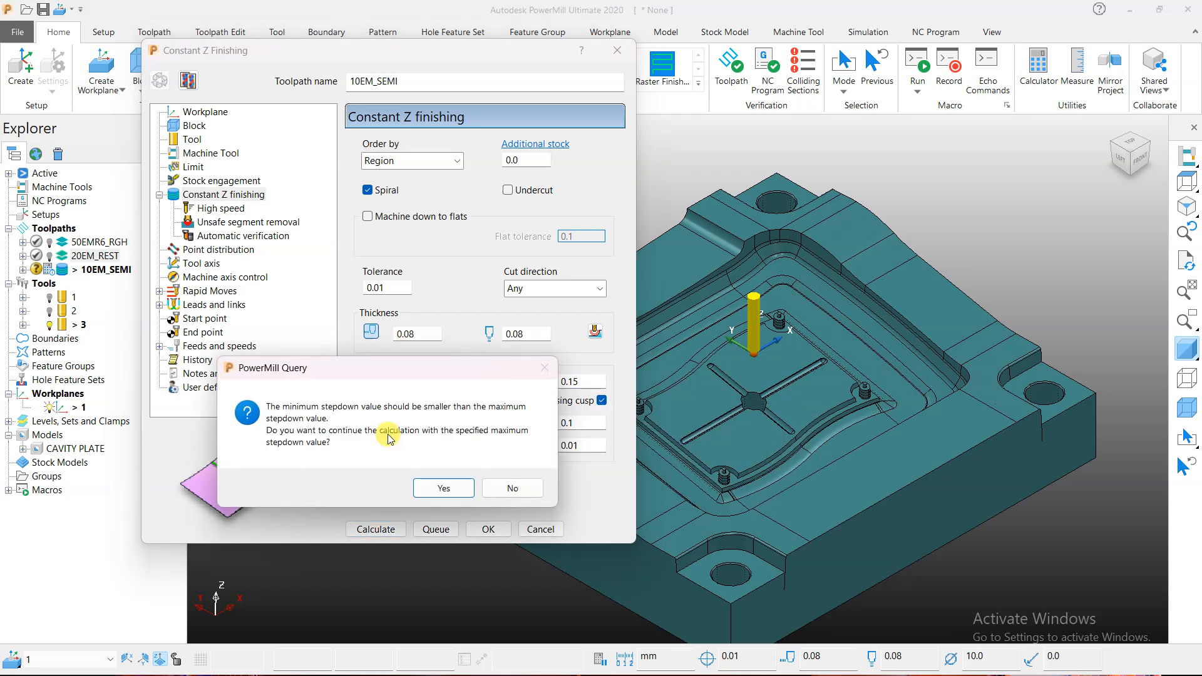
click(441, 488)
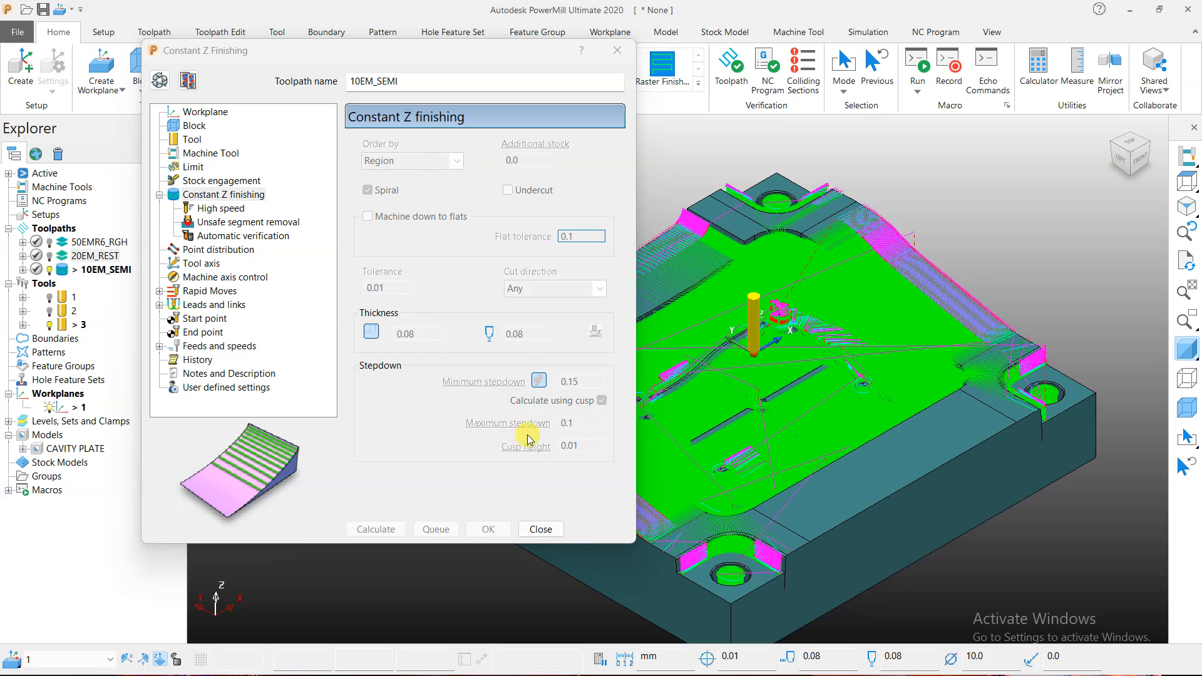
click(541, 529)
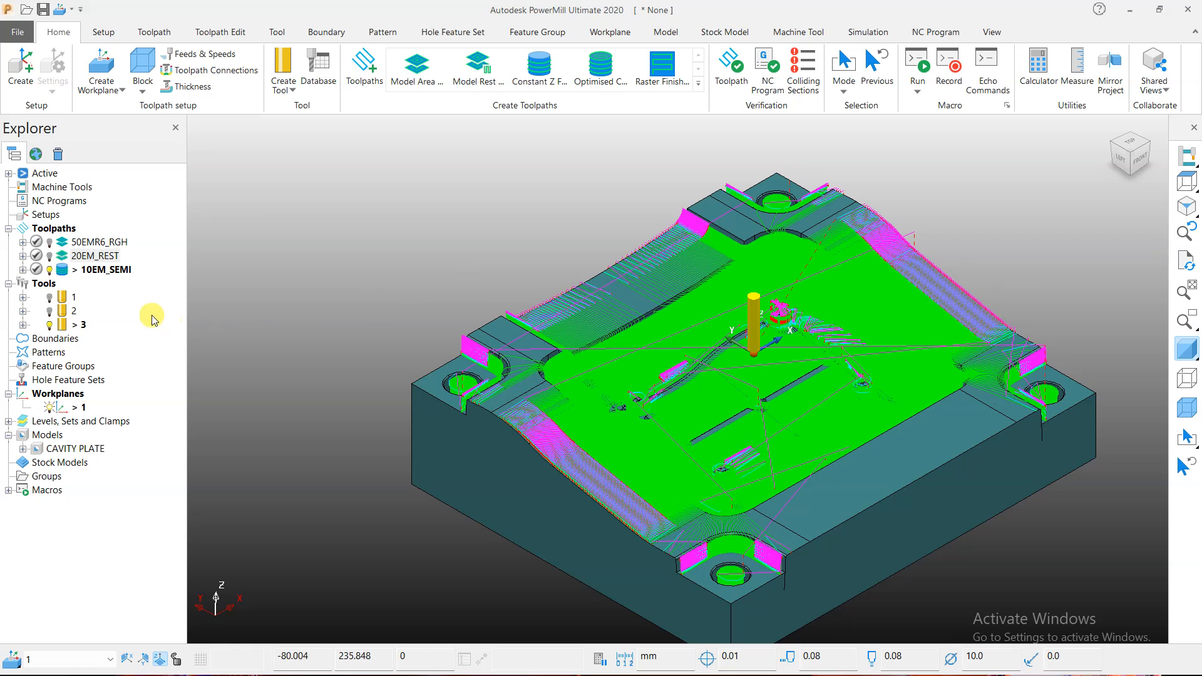
Step: Start a Slice Area Clearance toolpath and set its slices to Flat
click(355, 74)
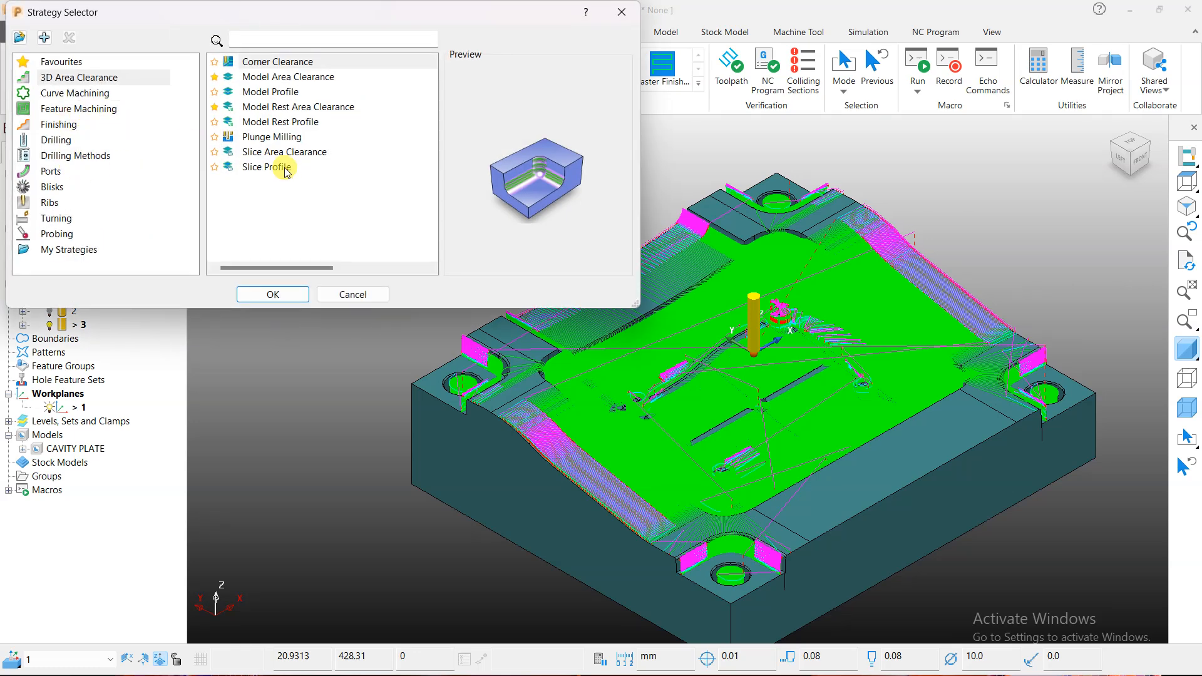
click(291, 151)
click(273, 295)
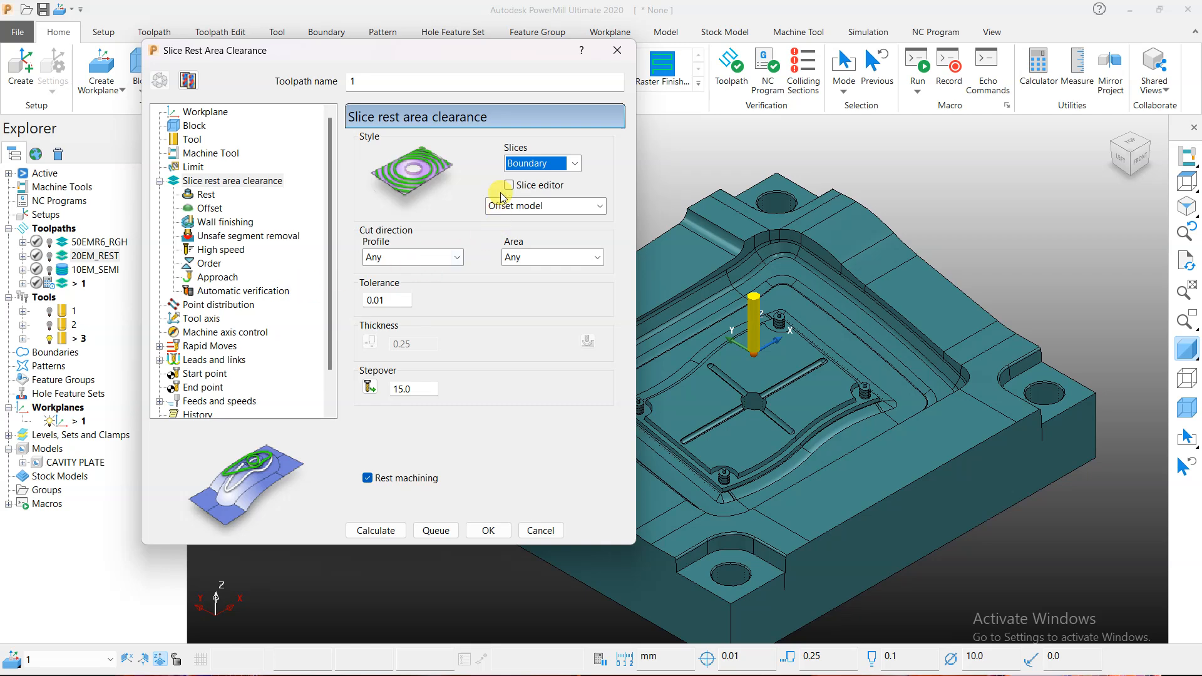
click(530, 165)
click(520, 219)
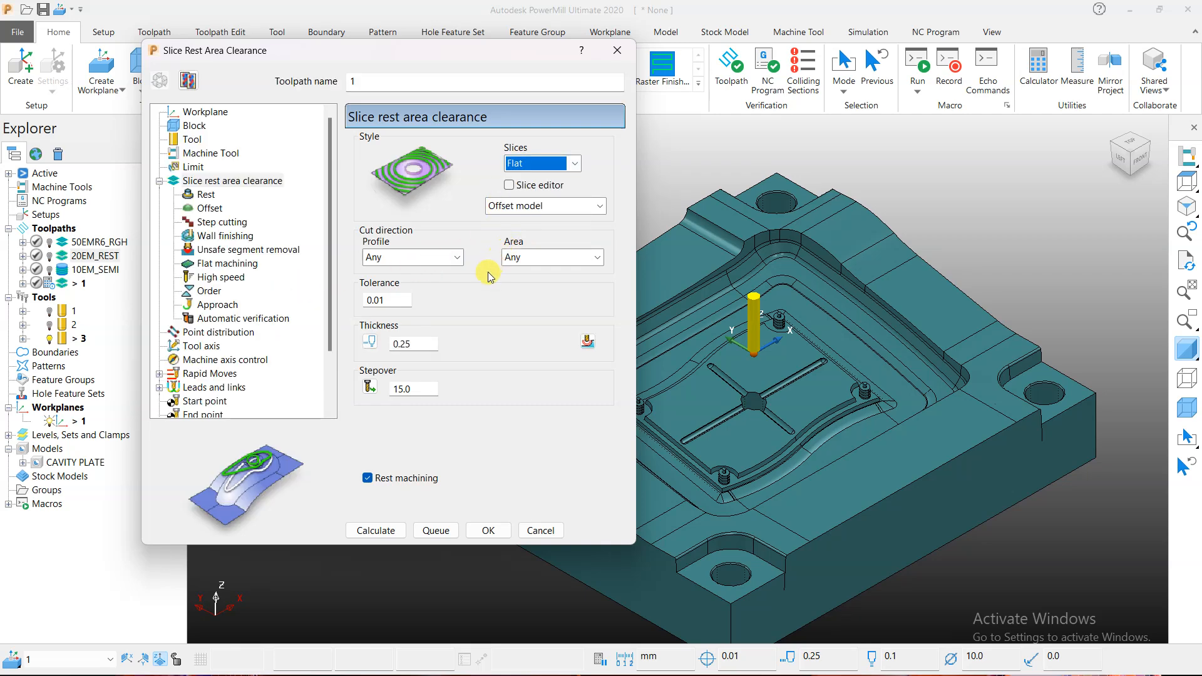
double_click(429, 346)
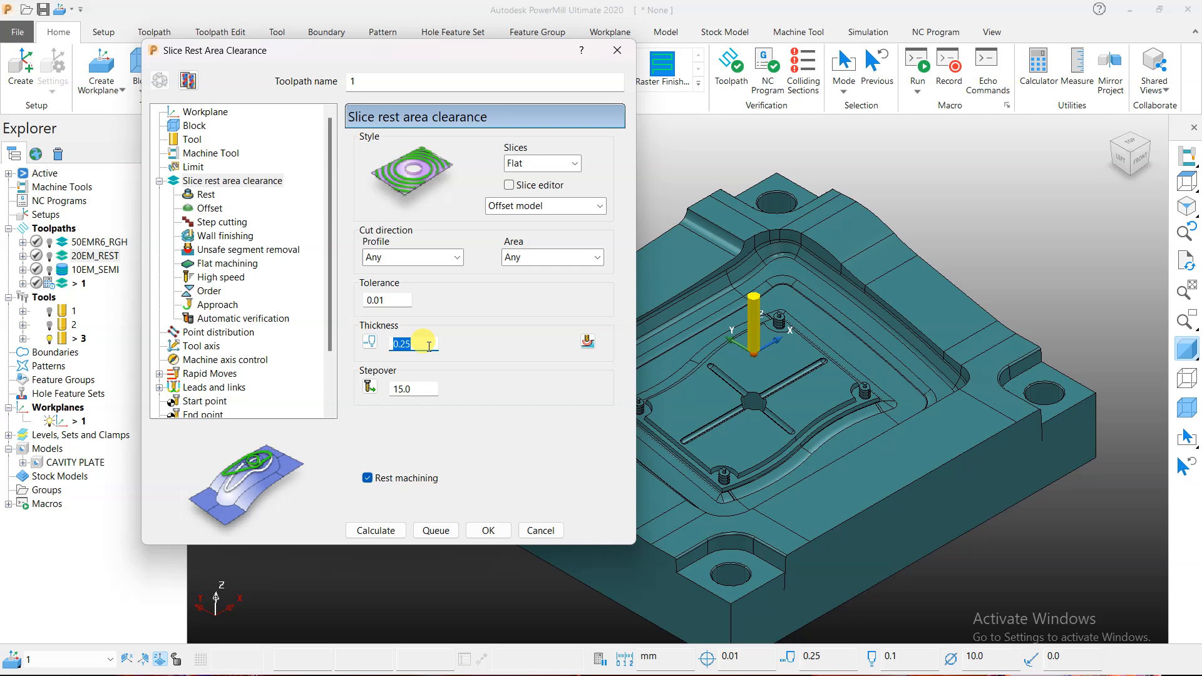
click(373, 342)
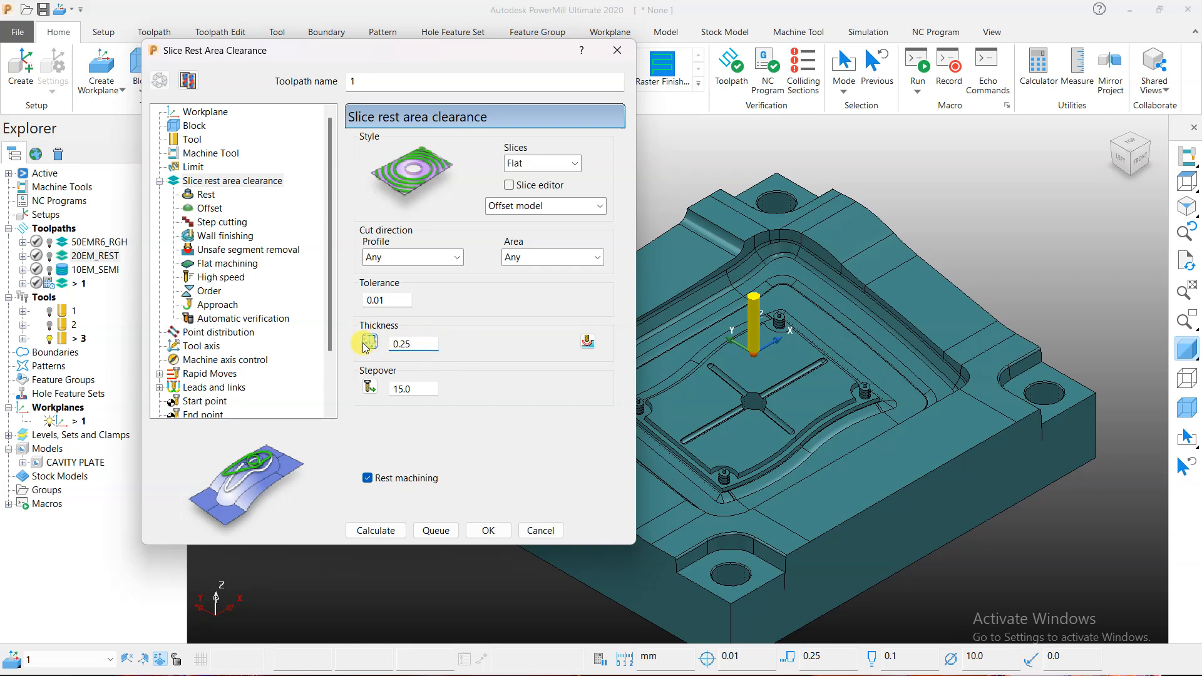
click(423, 346)
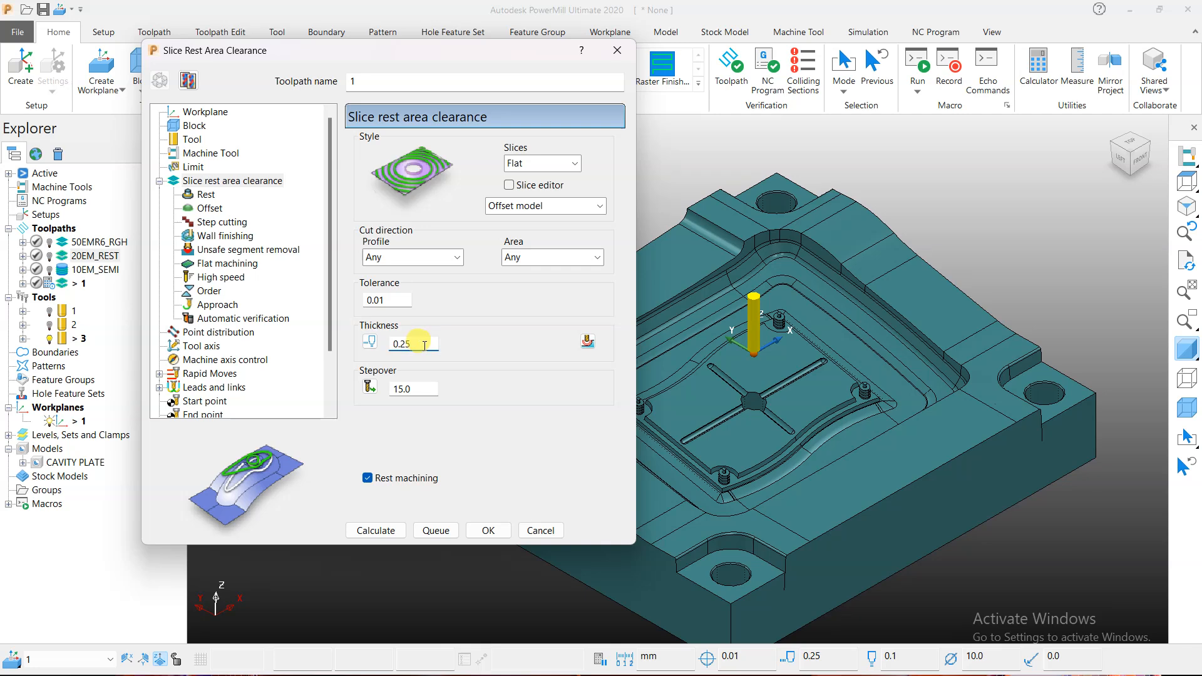
click(586, 341)
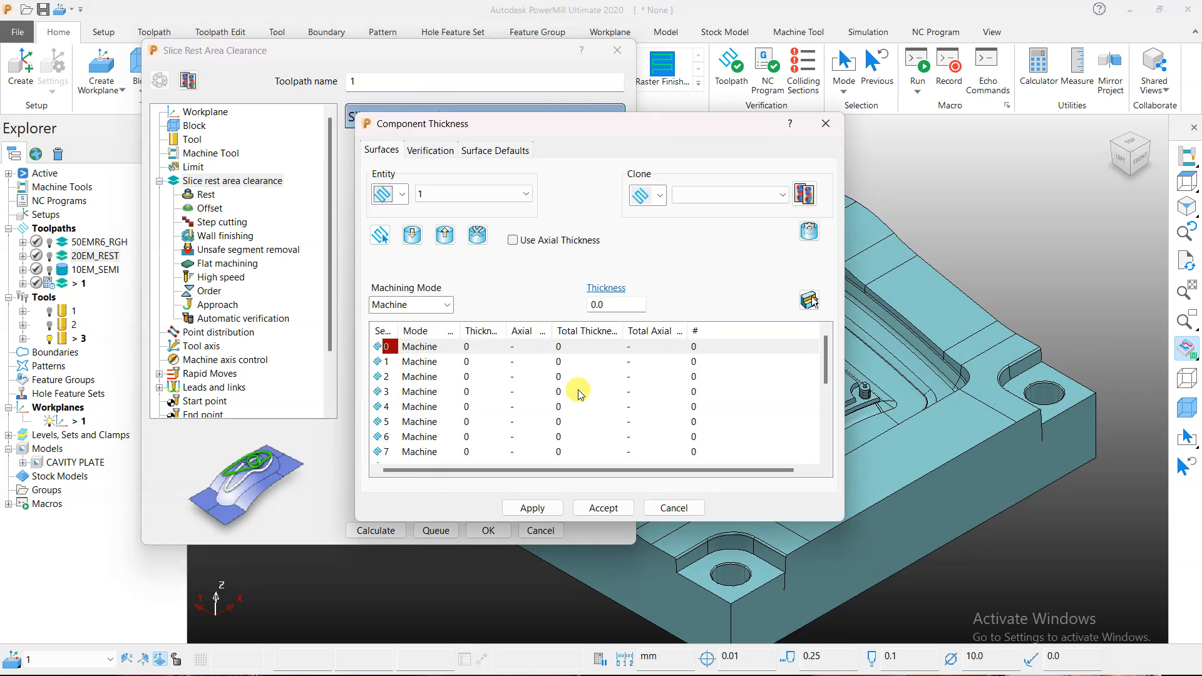
click(668, 506)
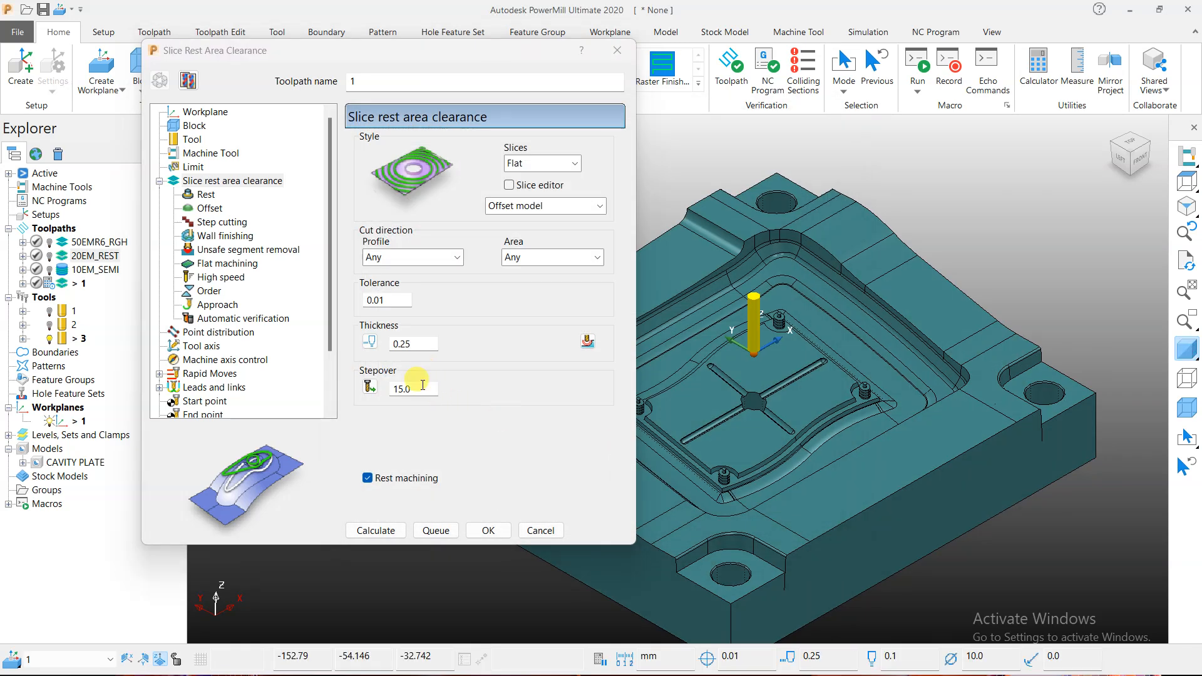
Step: Set the slice area clearance stepover to 5 and turn off rest machining
double_click(421, 388)
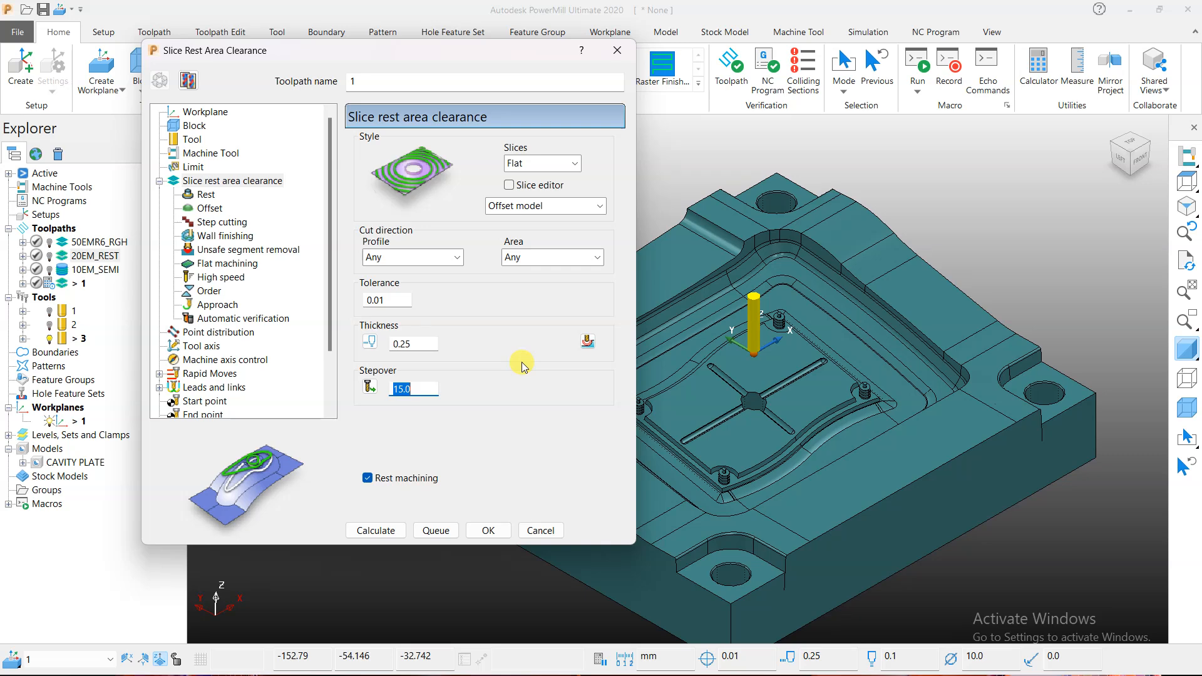
text(5)
key(Return)
click(206, 195)
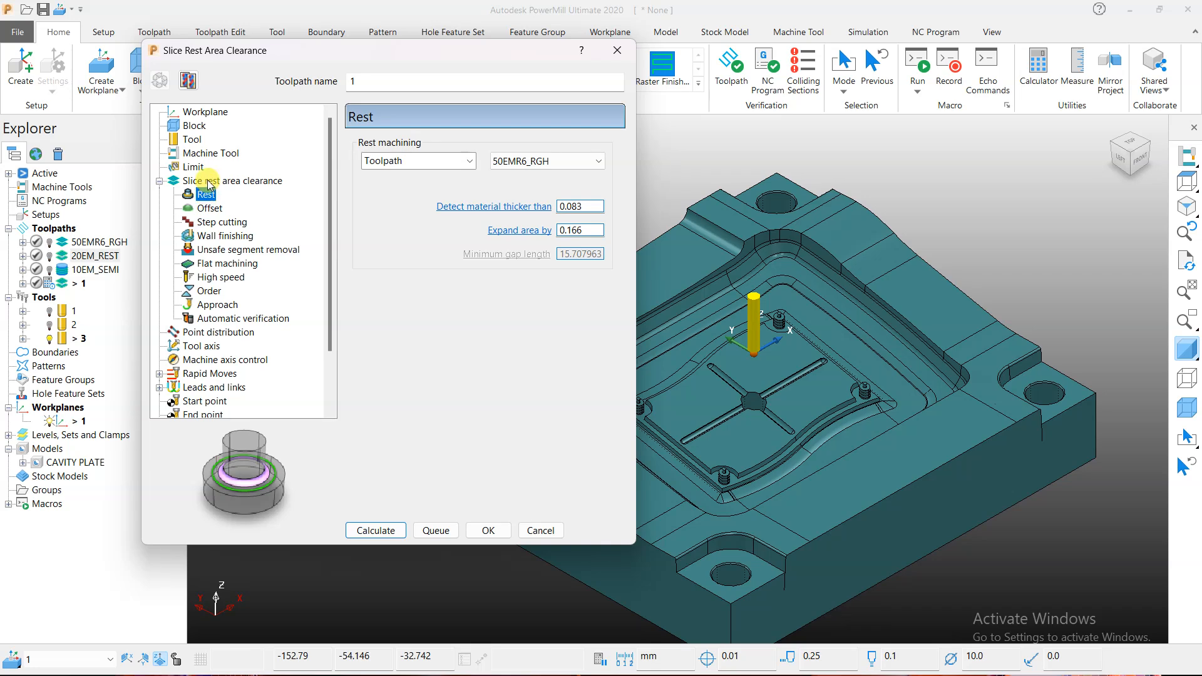
click(207, 181)
click(367, 479)
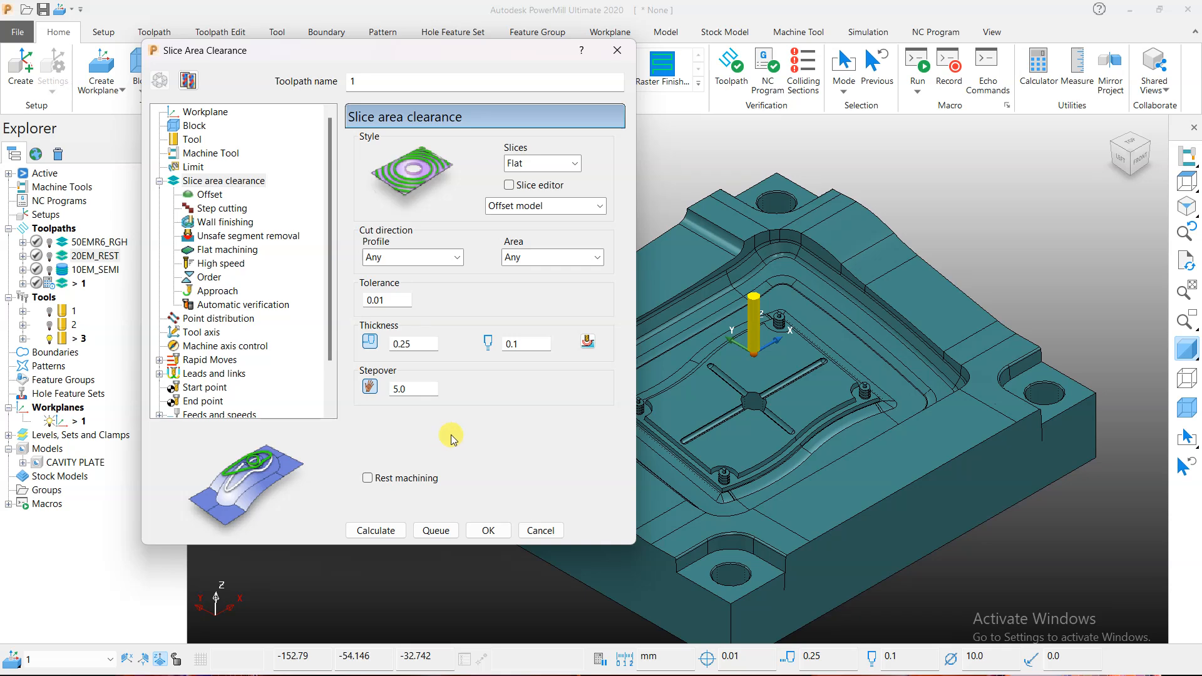
Step: Set the slice area clearance toolpath's axial thickness to 0.05
double_click(528, 342)
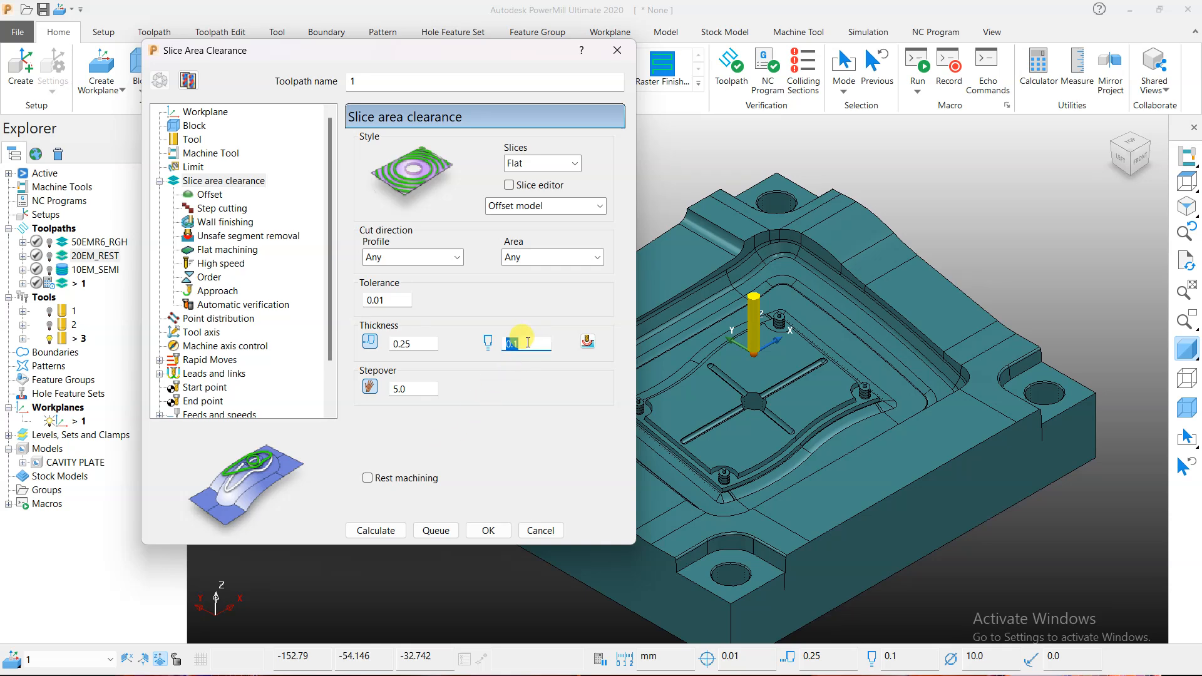
text(0.05)
key(Return)
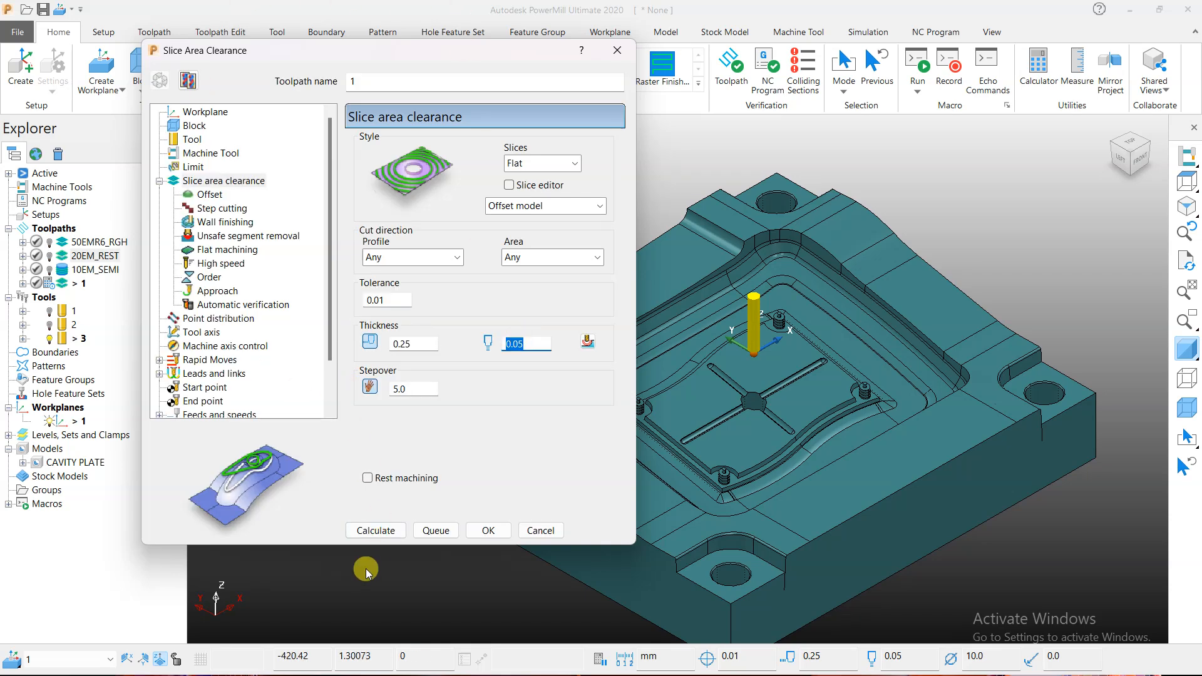
Step: Name the slice area clearance toolpath 10EM_FLAT and calculate it
double_click(371, 82)
text(E)
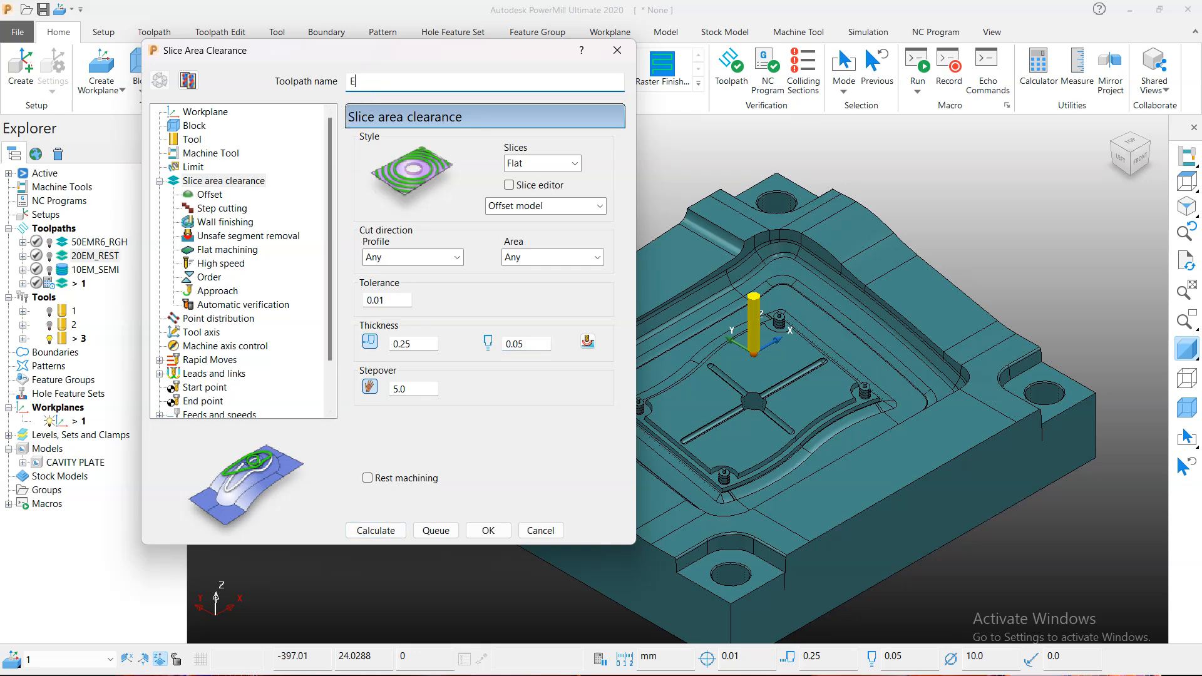
text(10EM)
key(End)
text(_SK)
key(BackSpace)
click(374, 532)
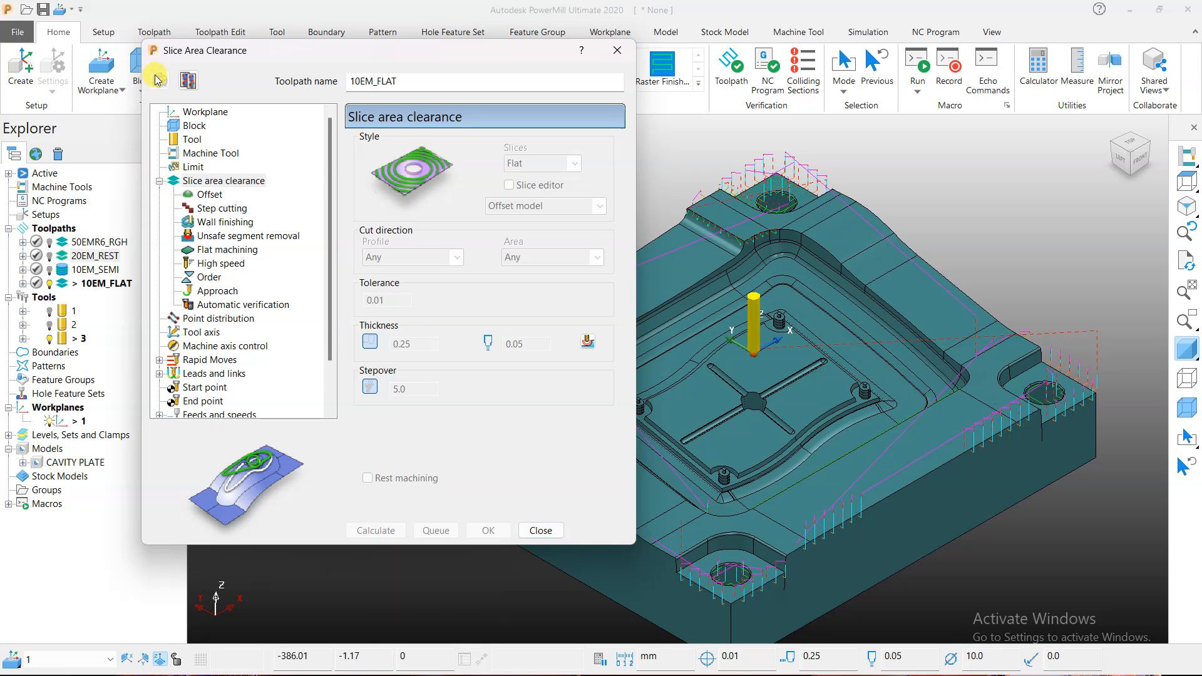
Step: Set the radial and axial thickness of the 10EM_FLAT toolpath to 0.0 and recalculate it
double_click(400, 344)
text(0)
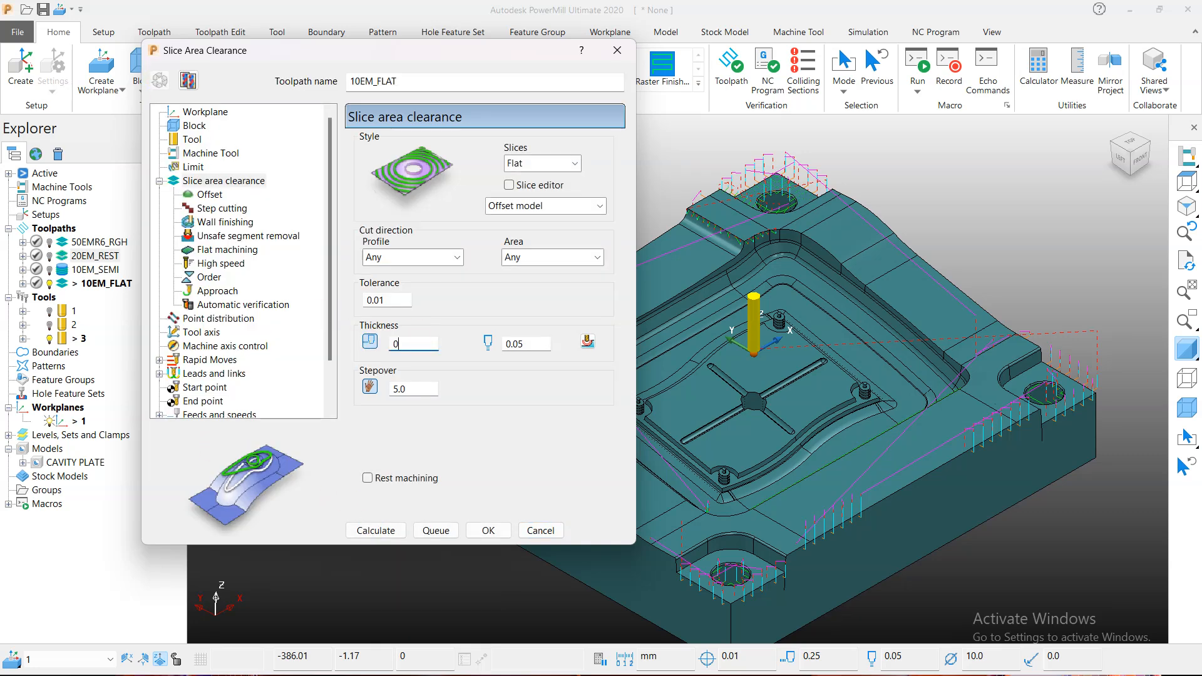
text(.0)
double_click(513, 343)
text(0.0)
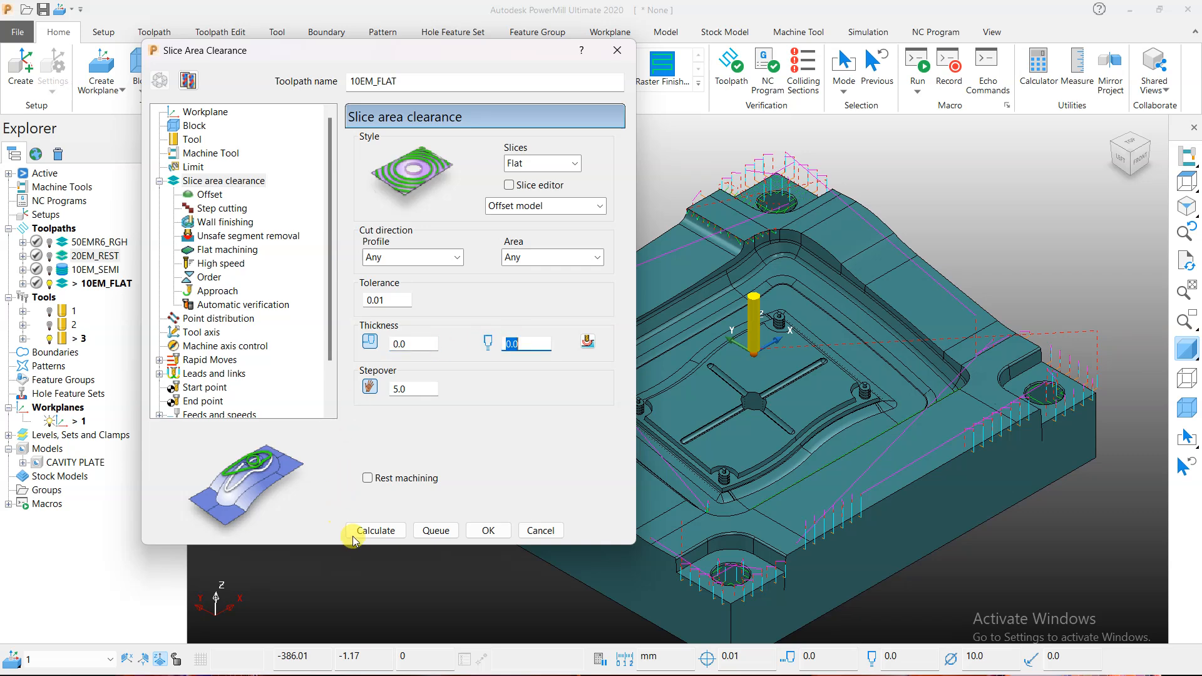
click(374, 532)
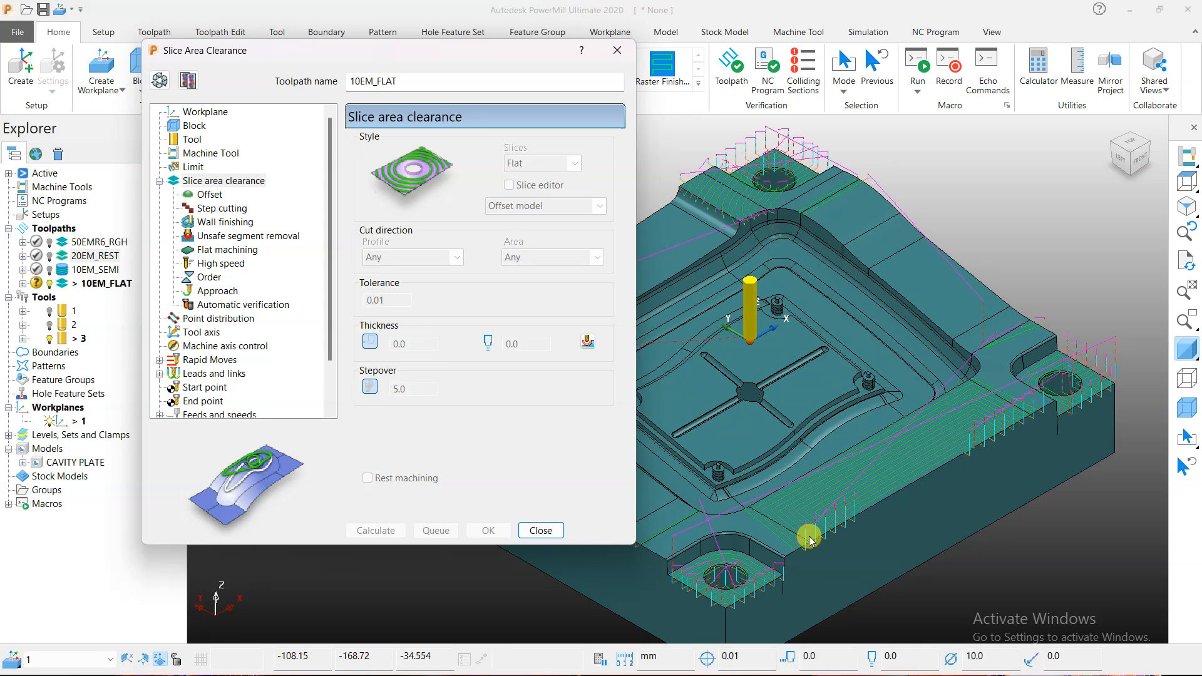
click(550, 532)
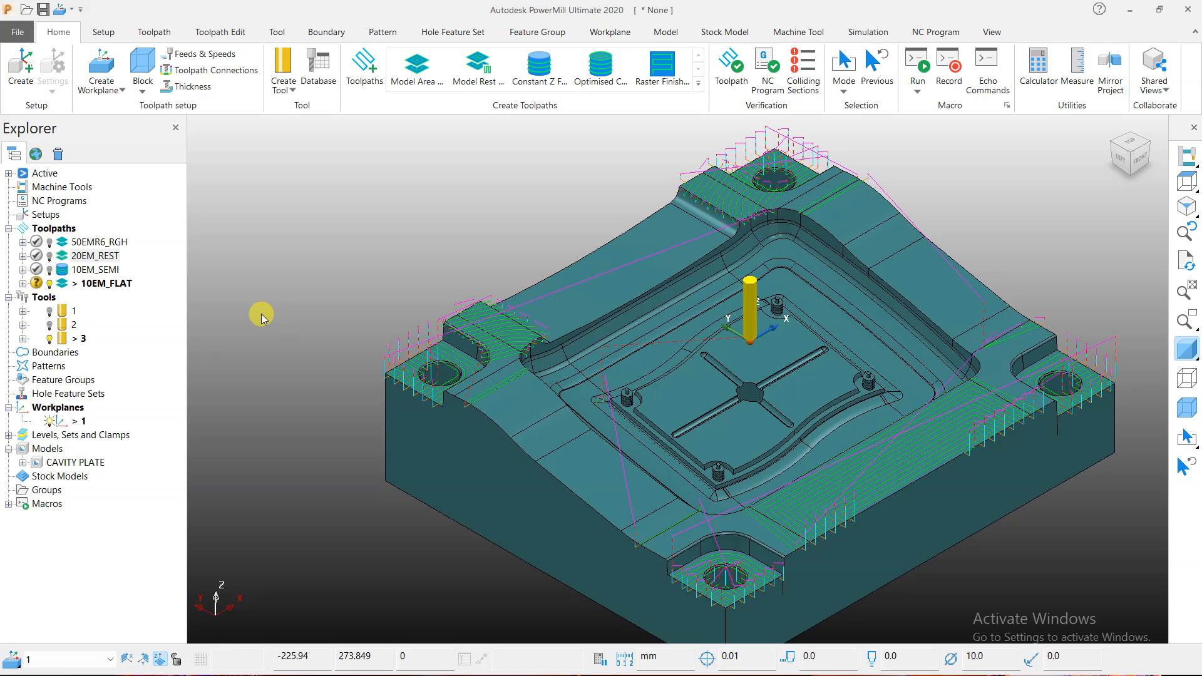
Step: Create a rest boundary with its default settings, without calculating it
click(314, 35)
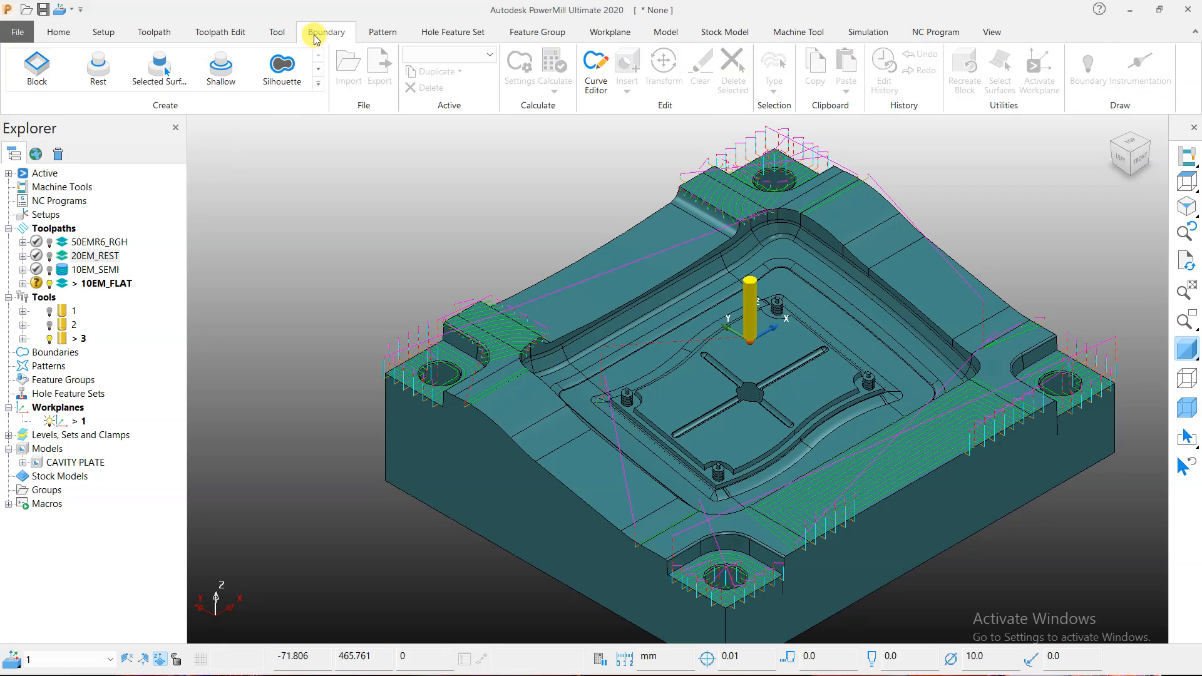
click(98, 67)
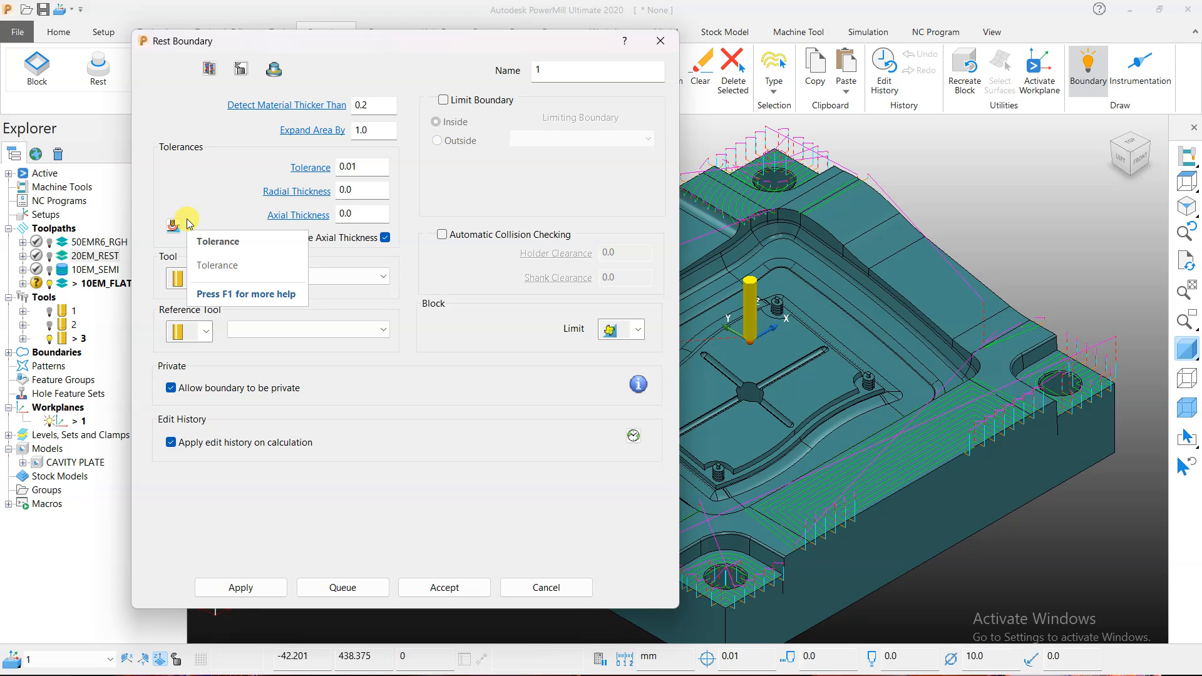
click(659, 41)
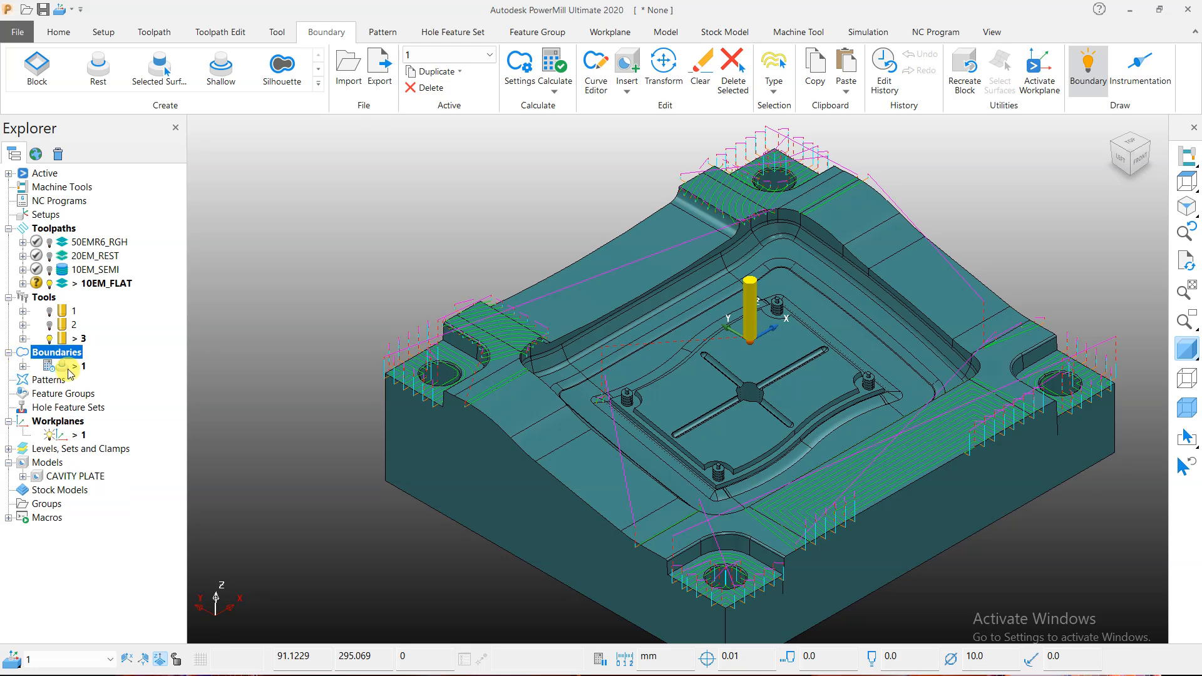
right_click(68, 373)
click(310, 310)
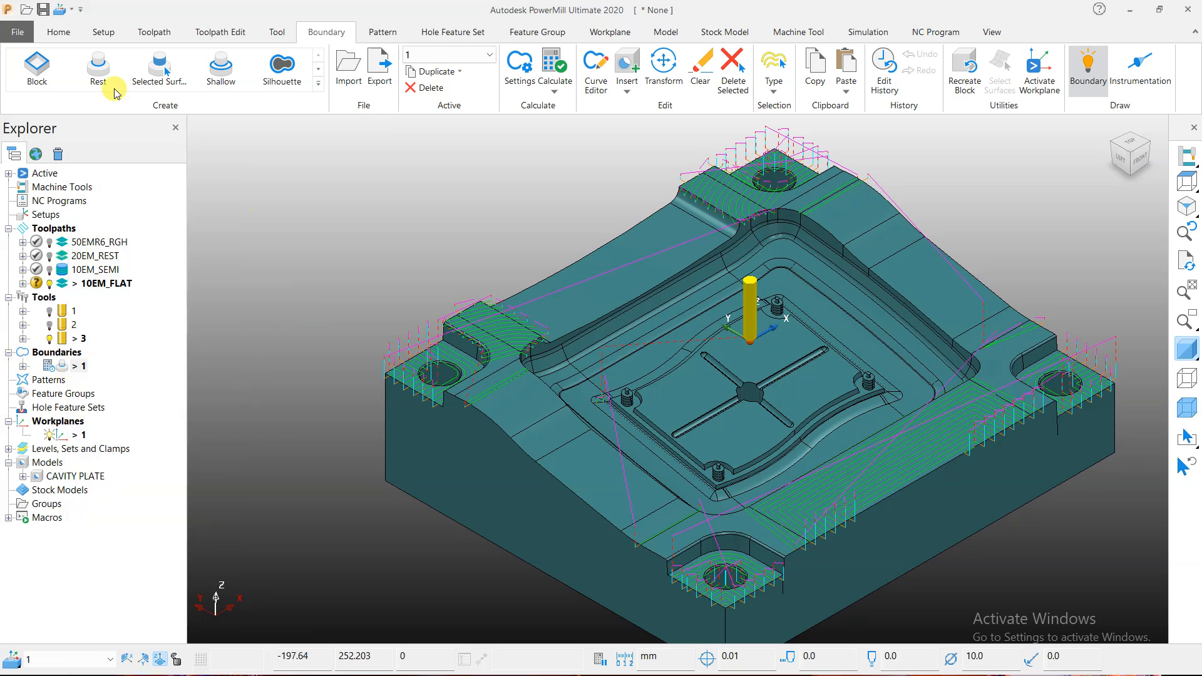
Step: Create an end mill with a diameter of 5 mm and a length of 25 mm
click(58, 32)
click(283, 72)
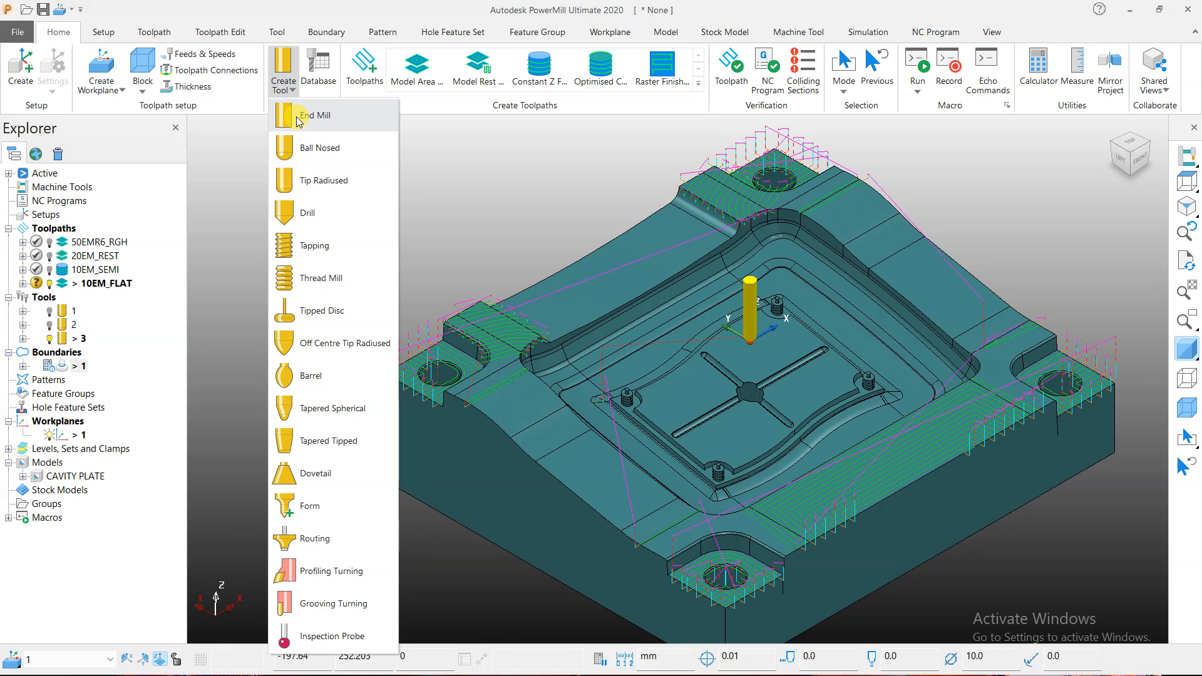
click(295, 111)
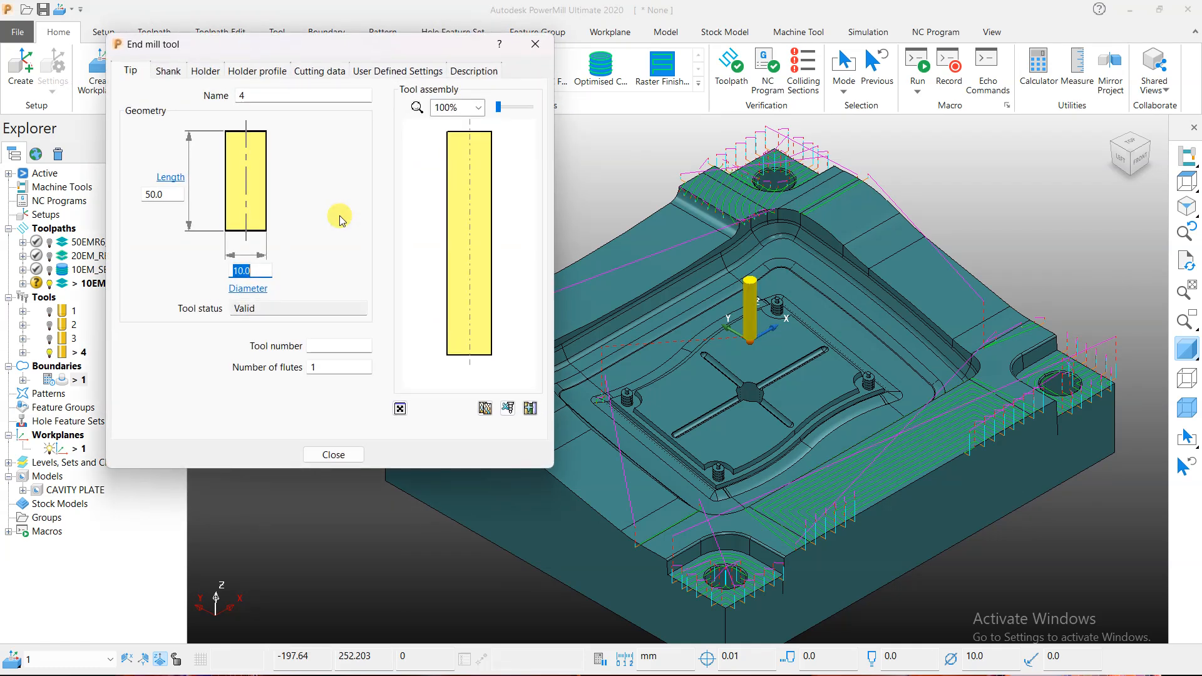
text(5)
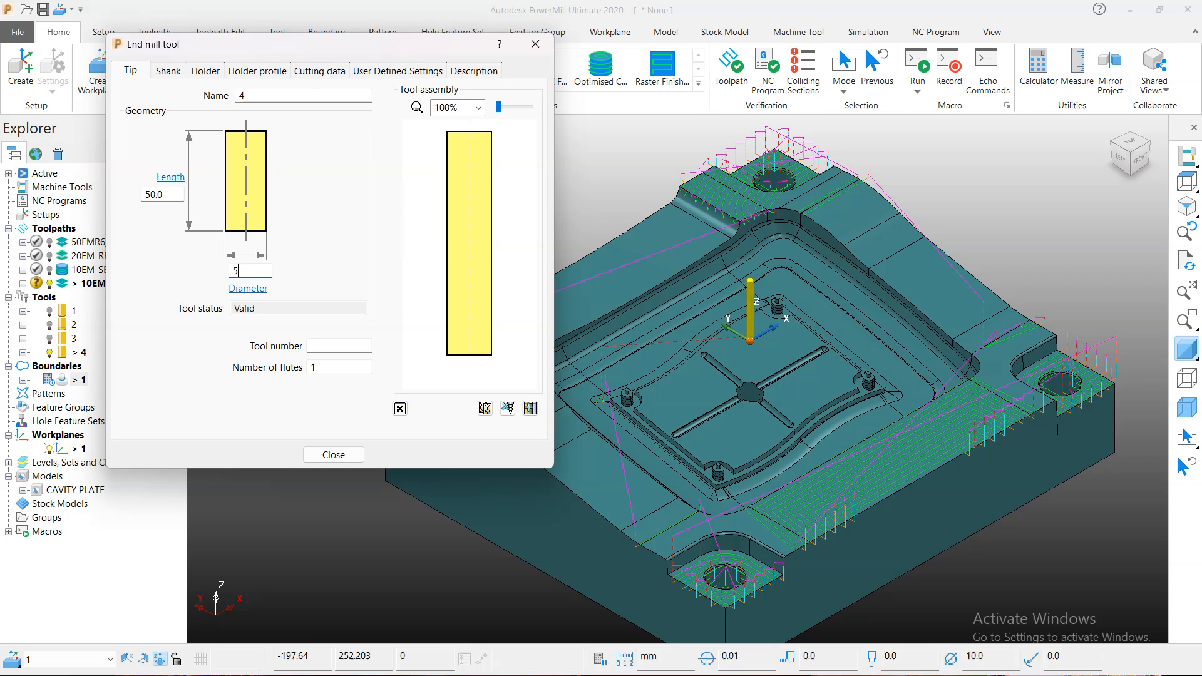
key(Return)
double_click(160, 194)
text(25)
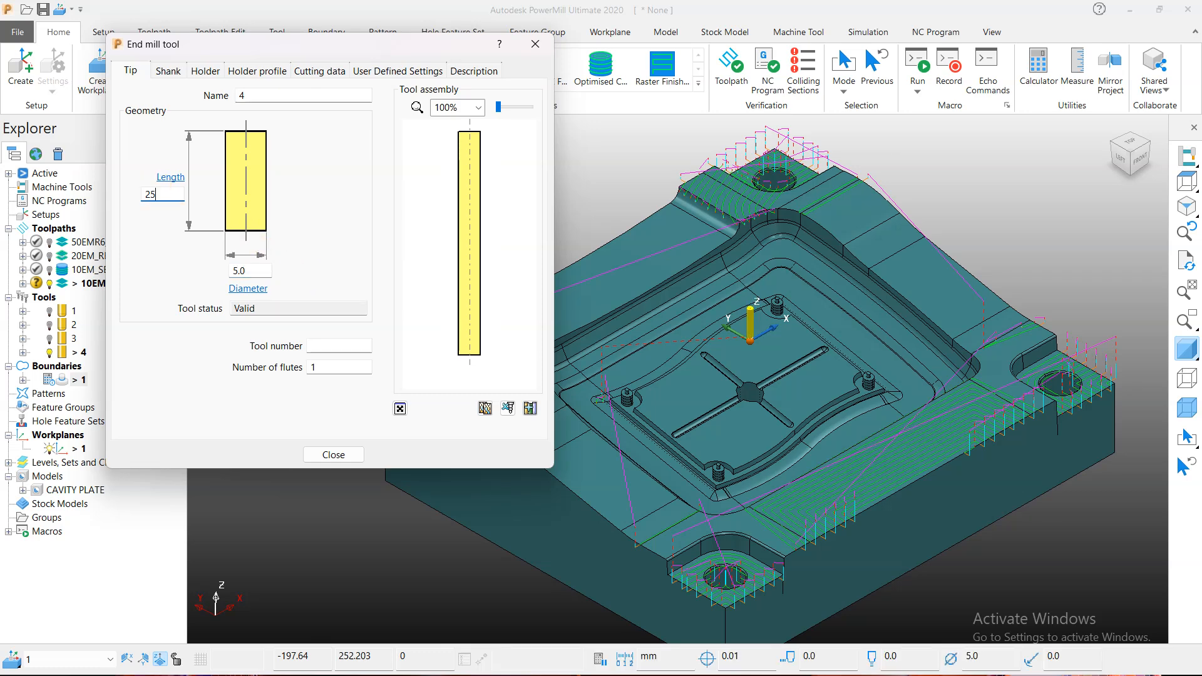
key(Return)
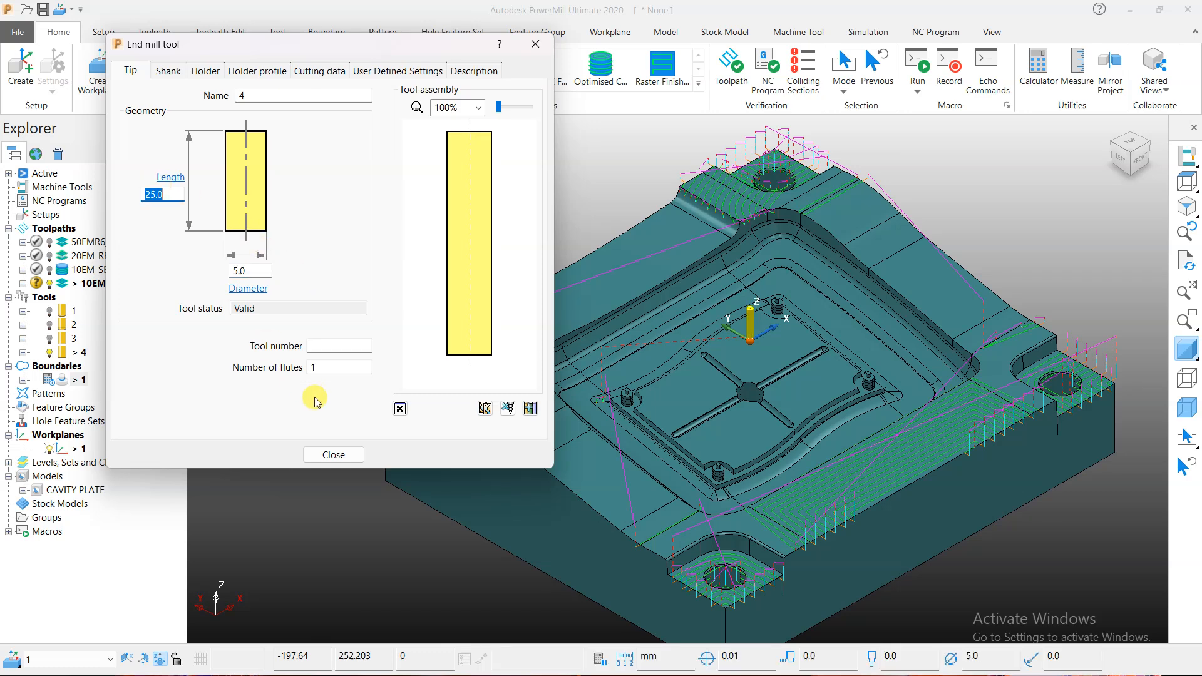
click(320, 455)
Step: Reopen the rest boundary's settings and assign the 5 mm end mill, tool 4, as its tool
right_click(79, 380)
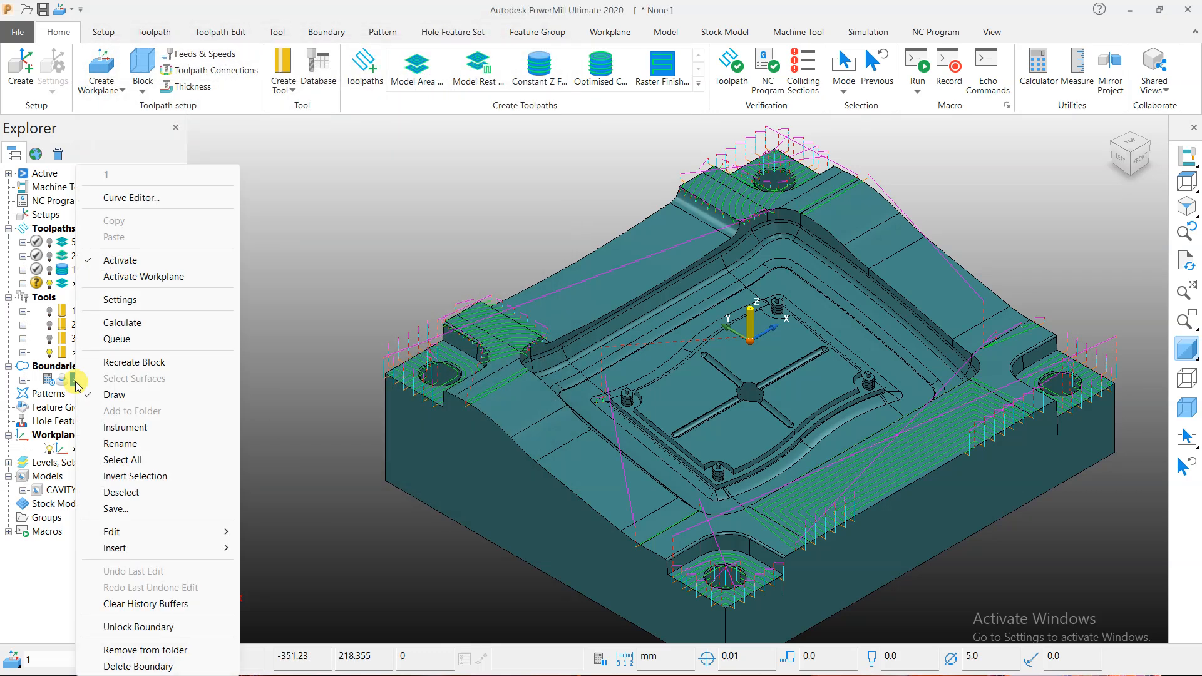
click(120, 300)
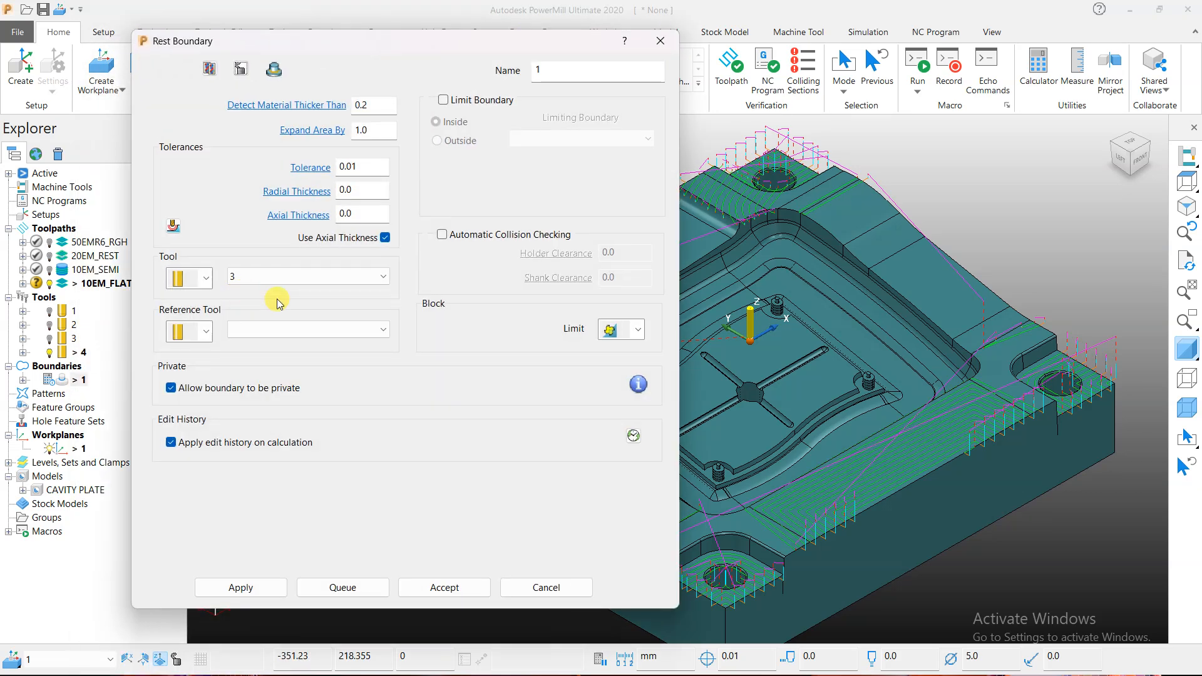
click(280, 276)
click(262, 348)
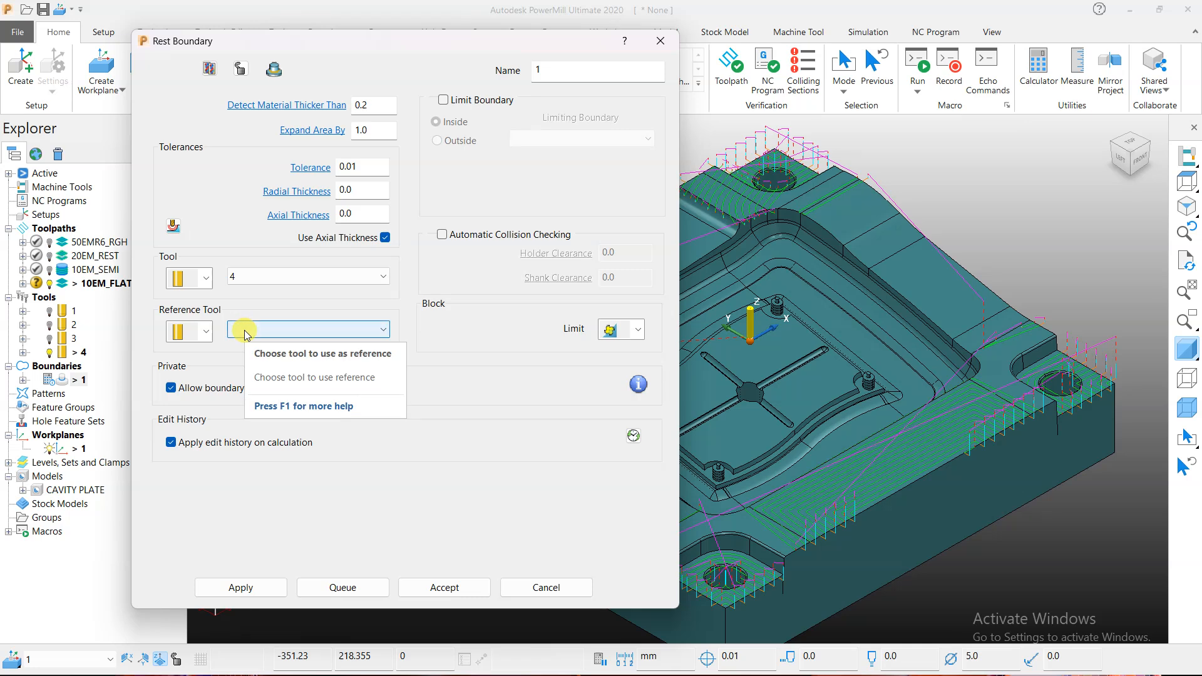
Step: Create an end mill of 11 mm diameter and 55 mm length as the rest boundary's reference tool
click(205, 330)
click(183, 363)
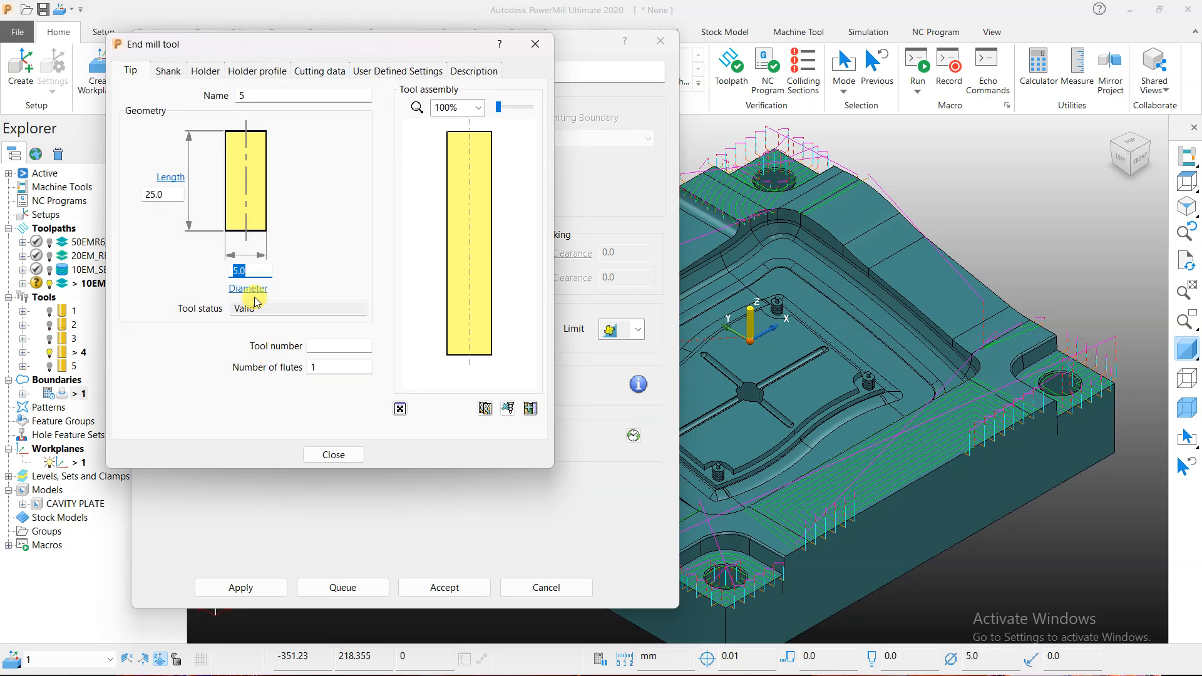
text(11)
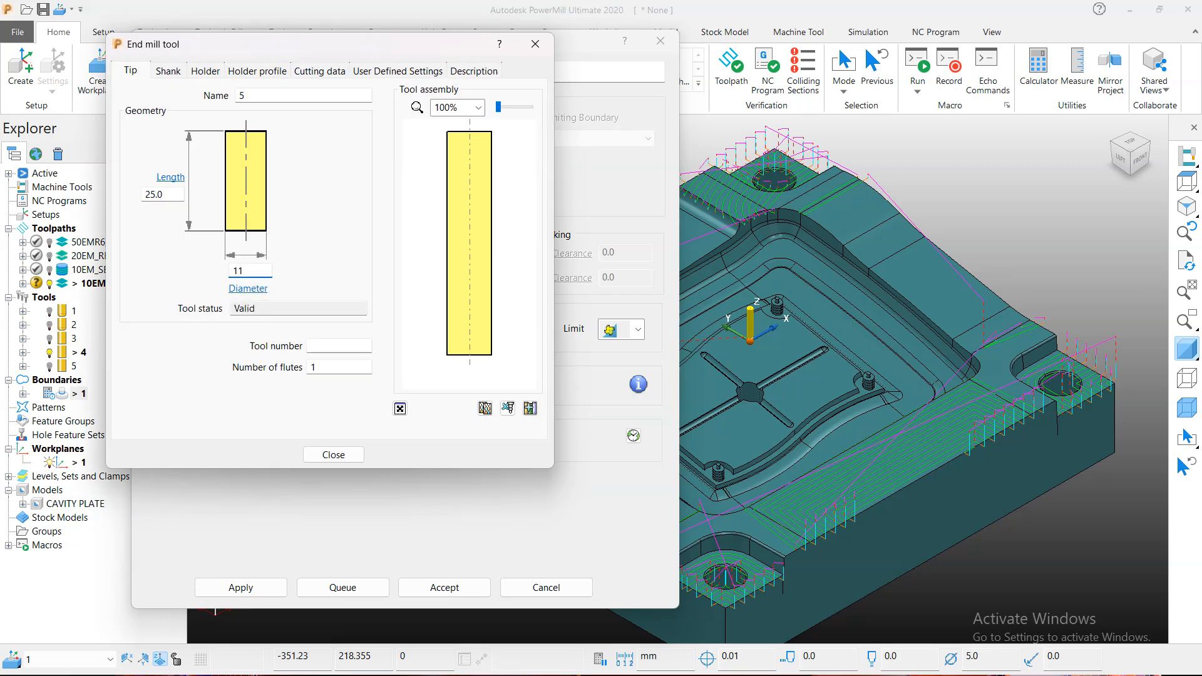
click(167, 194)
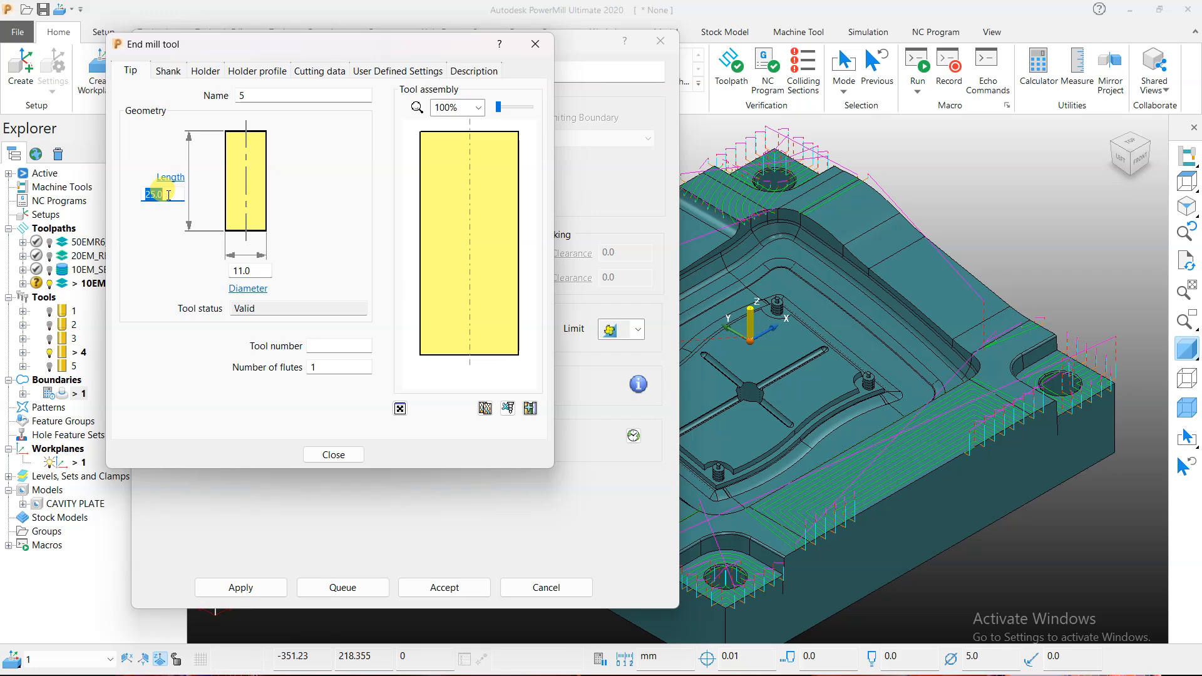
text(55)
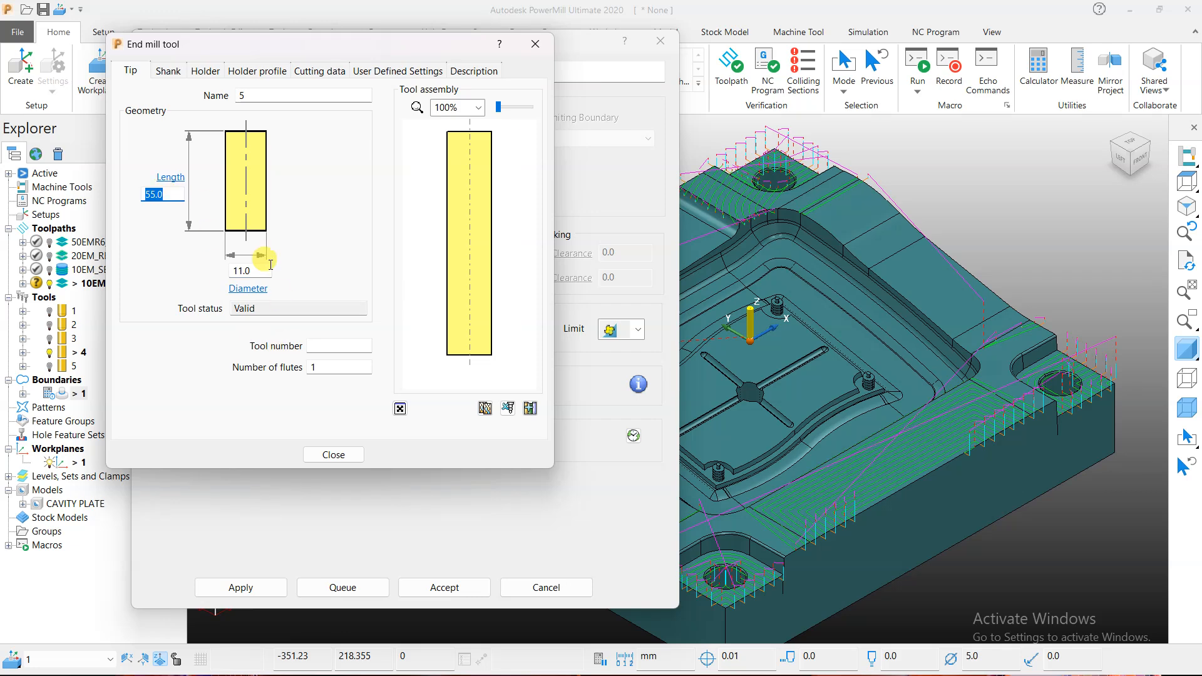
click(330, 452)
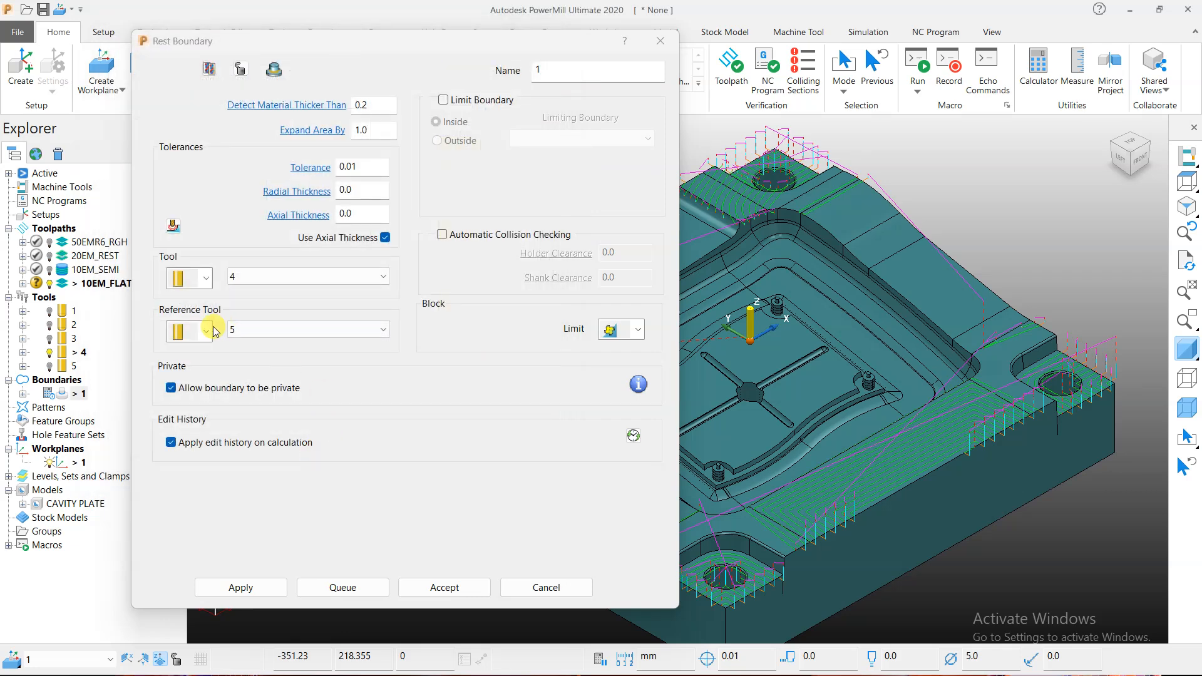
Step: Disallow the boundary from being private, detect material thicker than 0.1, and calculate and accept the rest boundary
click(212, 389)
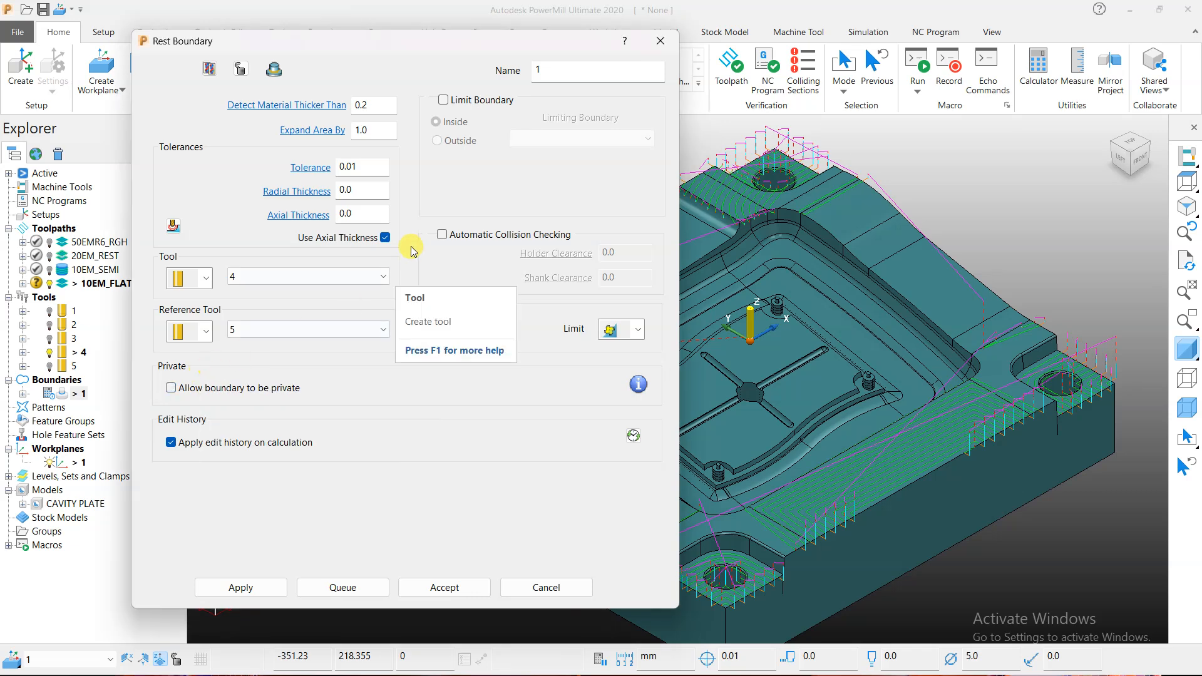
click(375, 111)
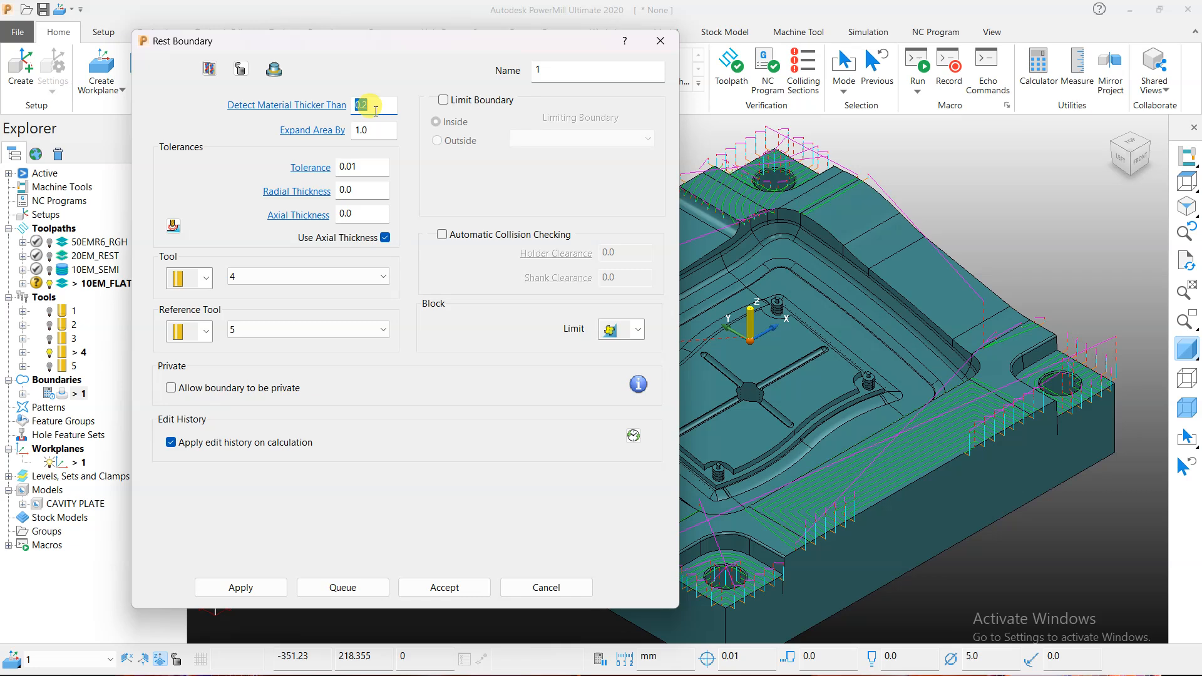
text(0.1)
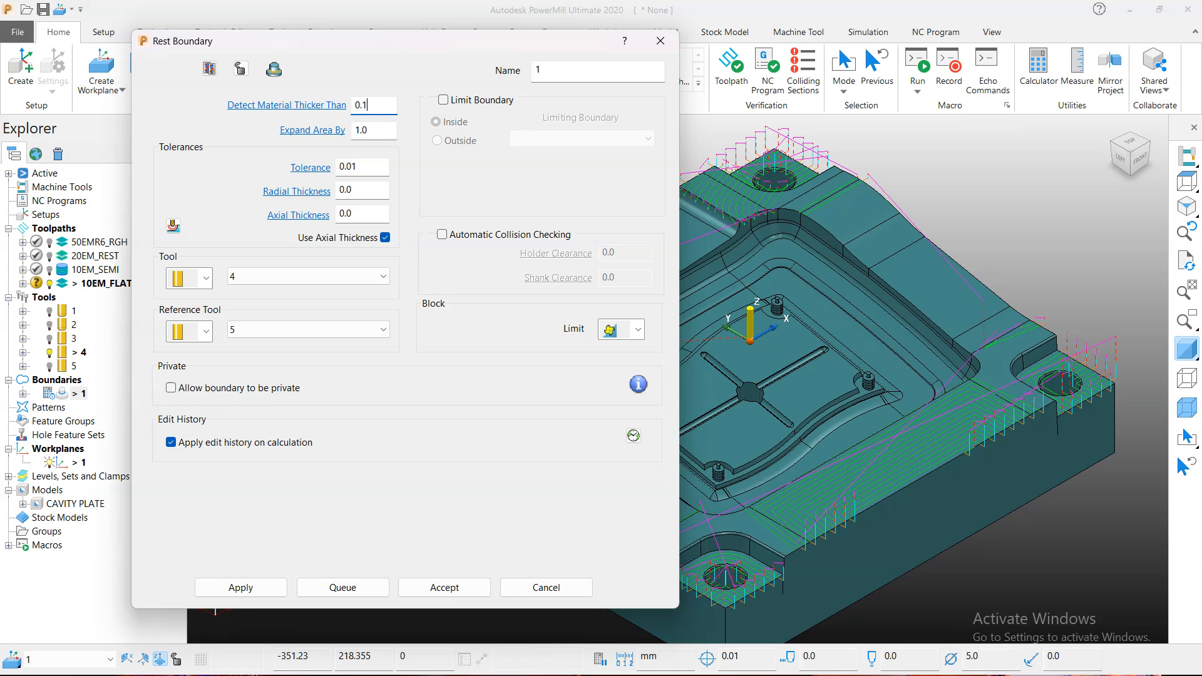
click(253, 580)
click(427, 587)
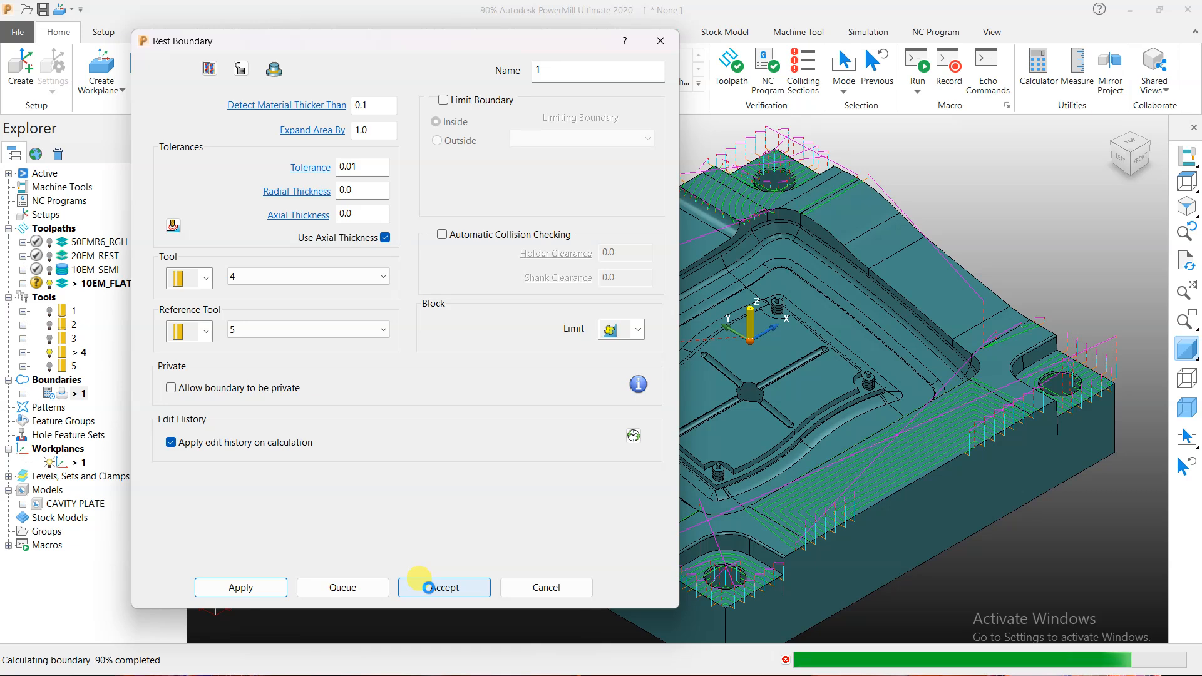
click(427, 587)
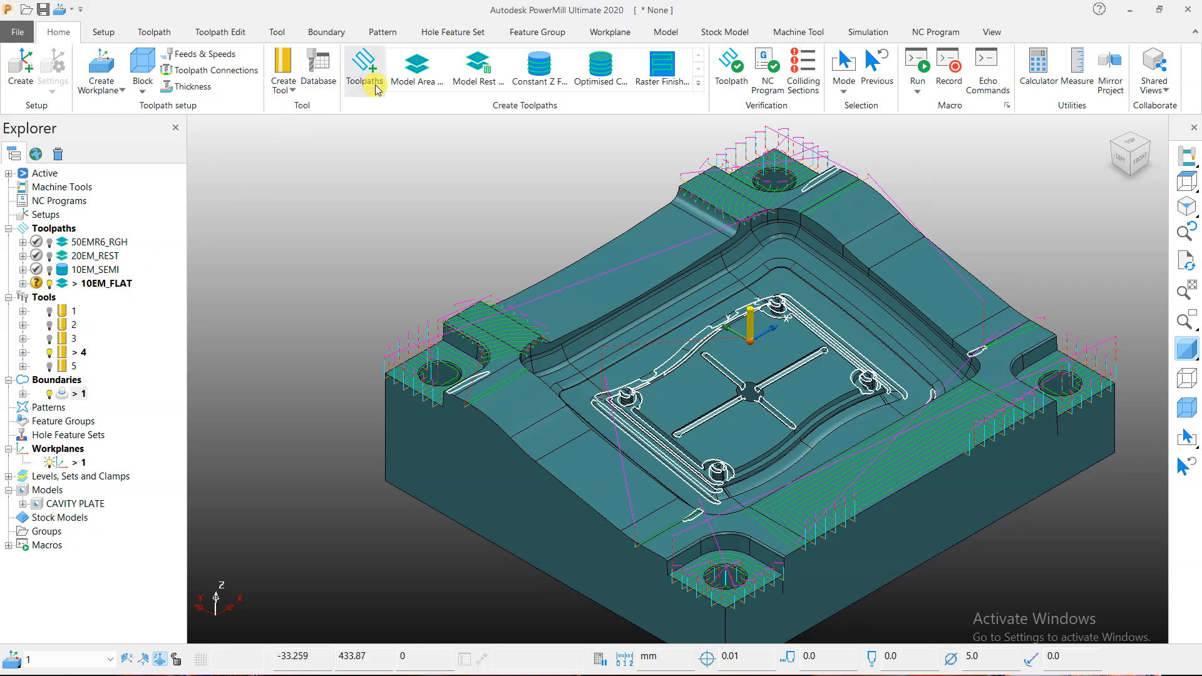
Step: Start a Constant Z Finishing toolpath and check its tool and boundary limit settings
click(538, 69)
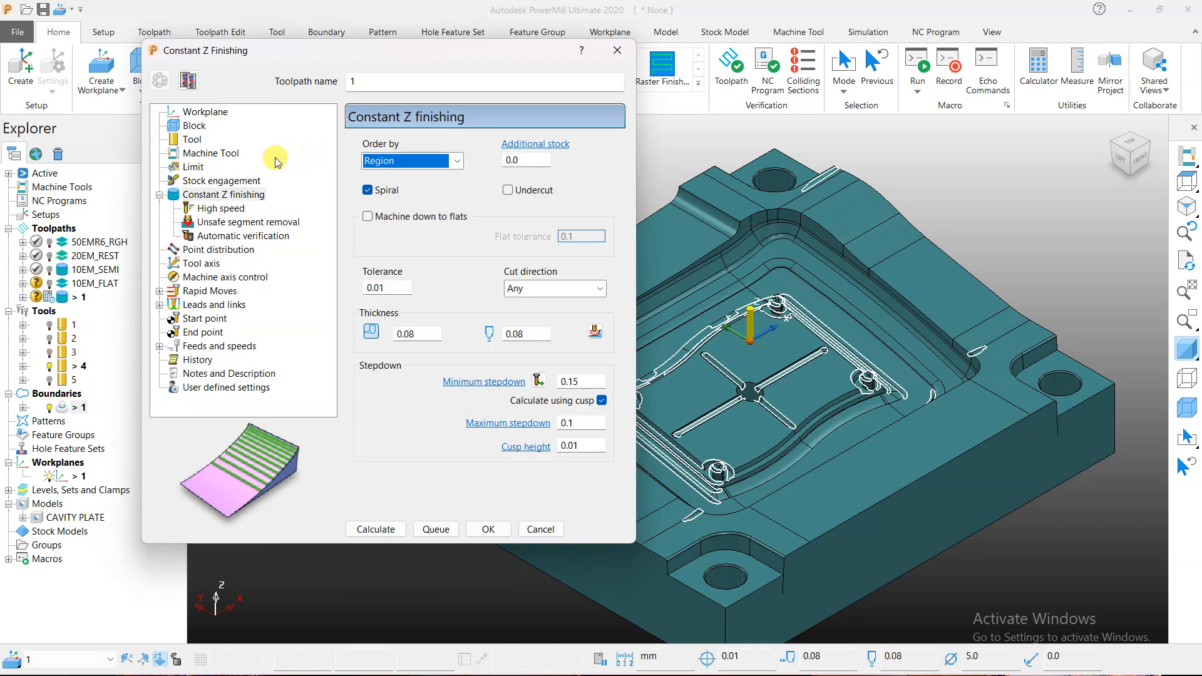
click(191, 139)
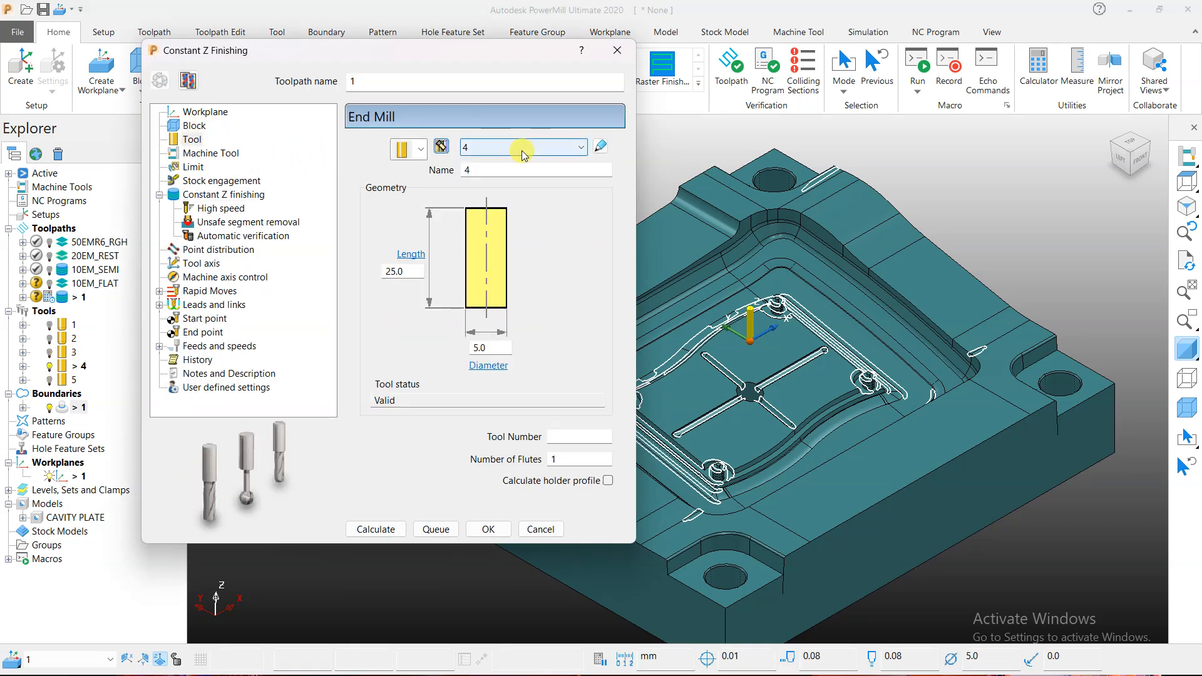
click(193, 166)
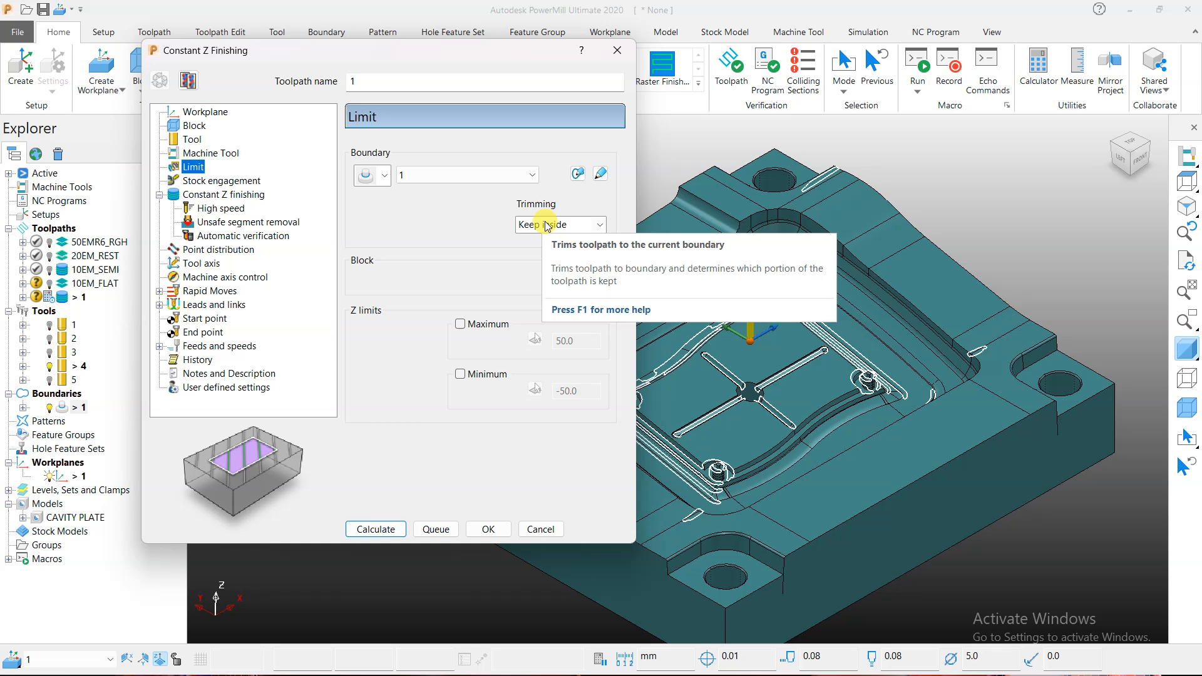
click(200, 196)
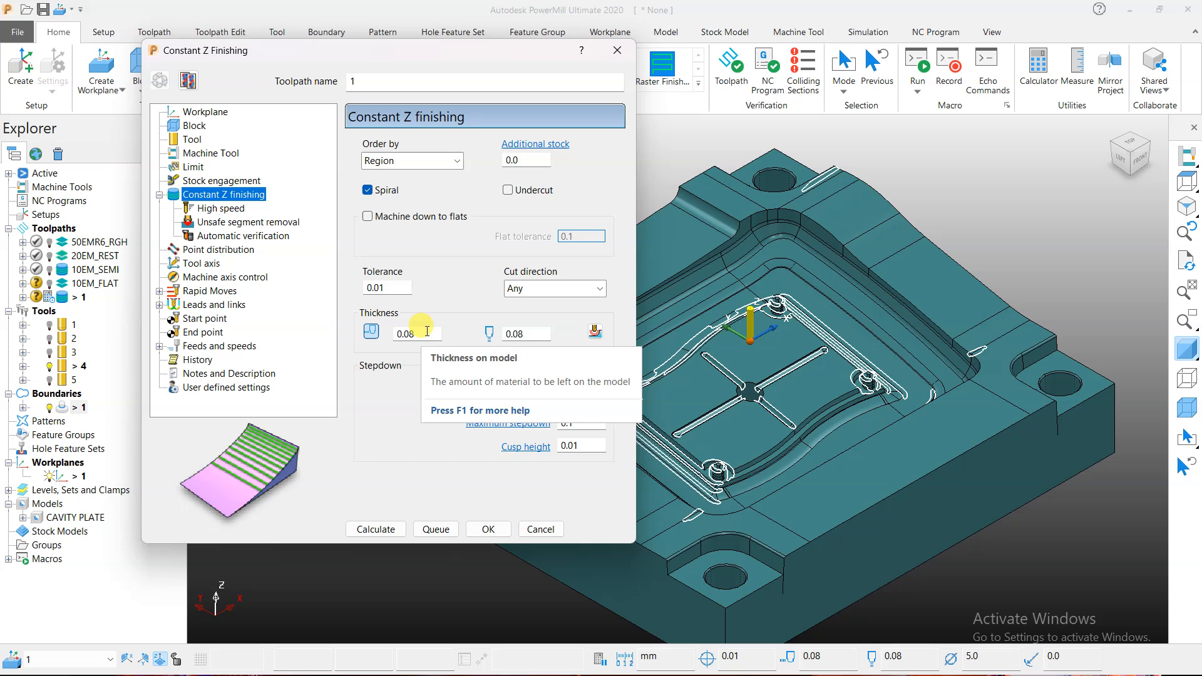
Step: Set the constant Z toolpath's radial and axial thickness to 0.07
double_click(427, 332)
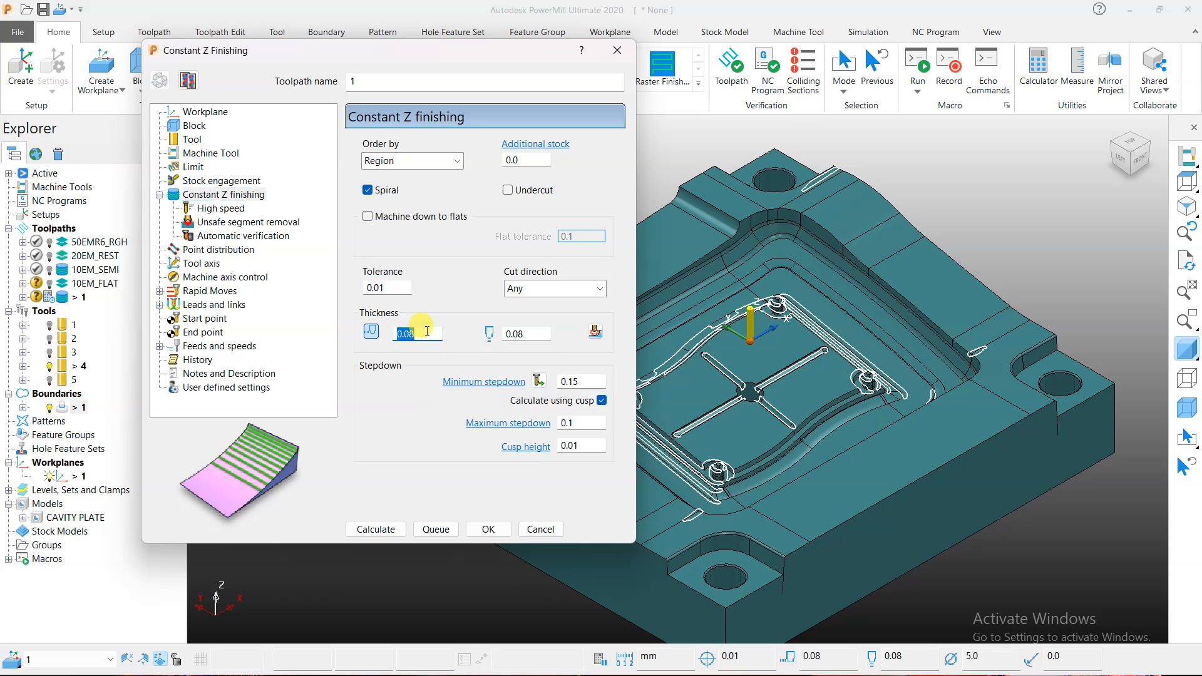
text(0)
double_click(524, 333)
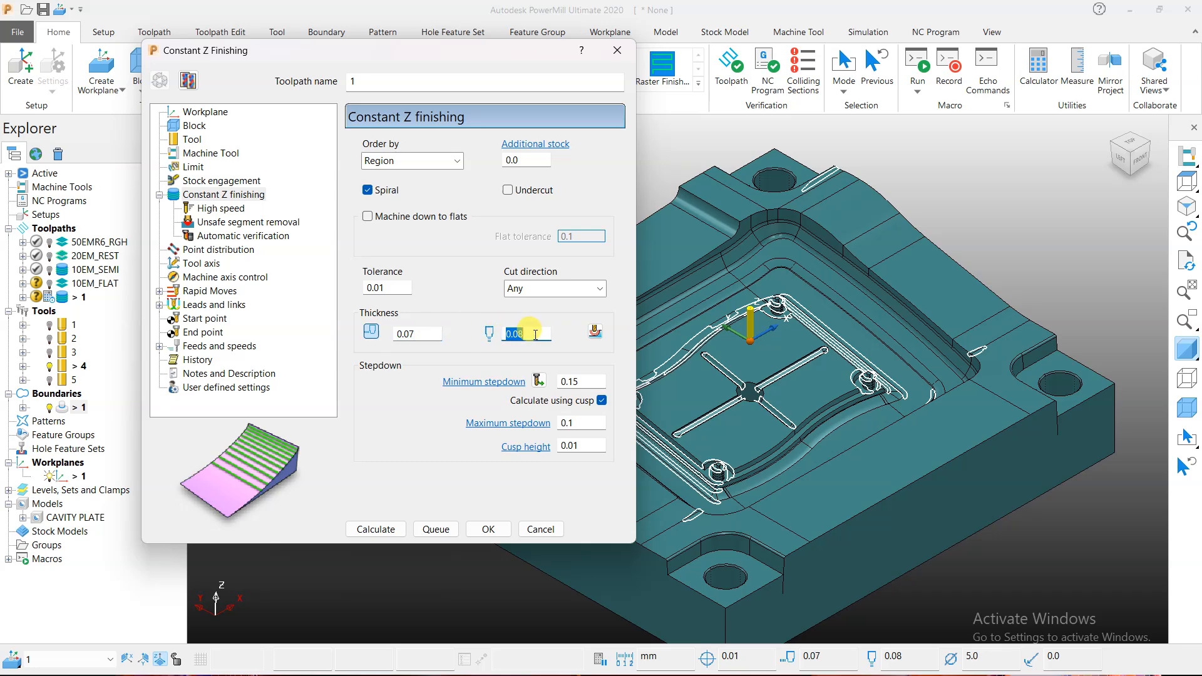
text(0.)
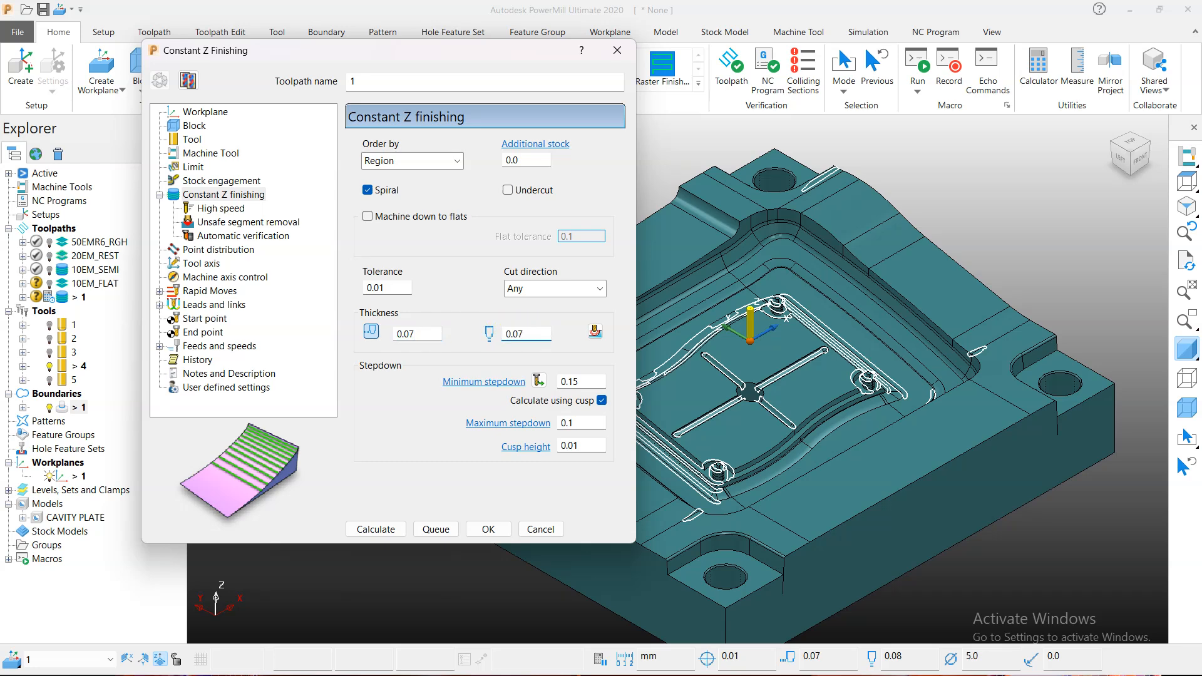
Step: Set the constant Z toolpath's minimum stepdown to 0.07 and calculate the toolpath
double_click(592, 380)
key(Return)
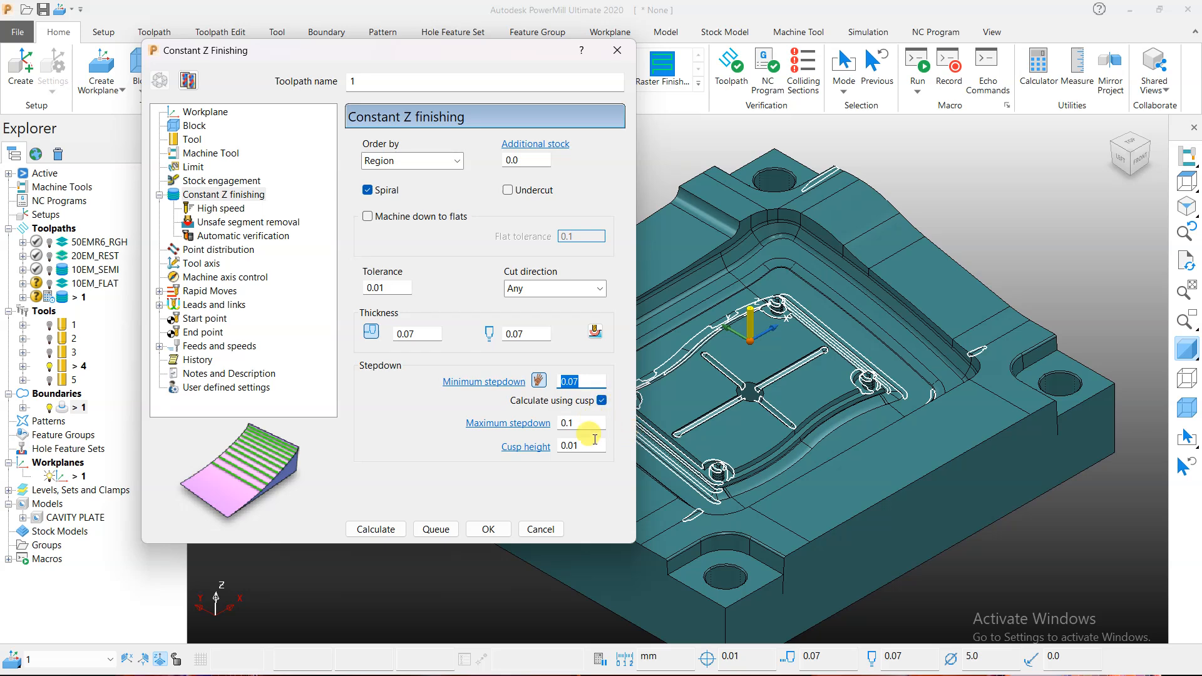
click(345, 529)
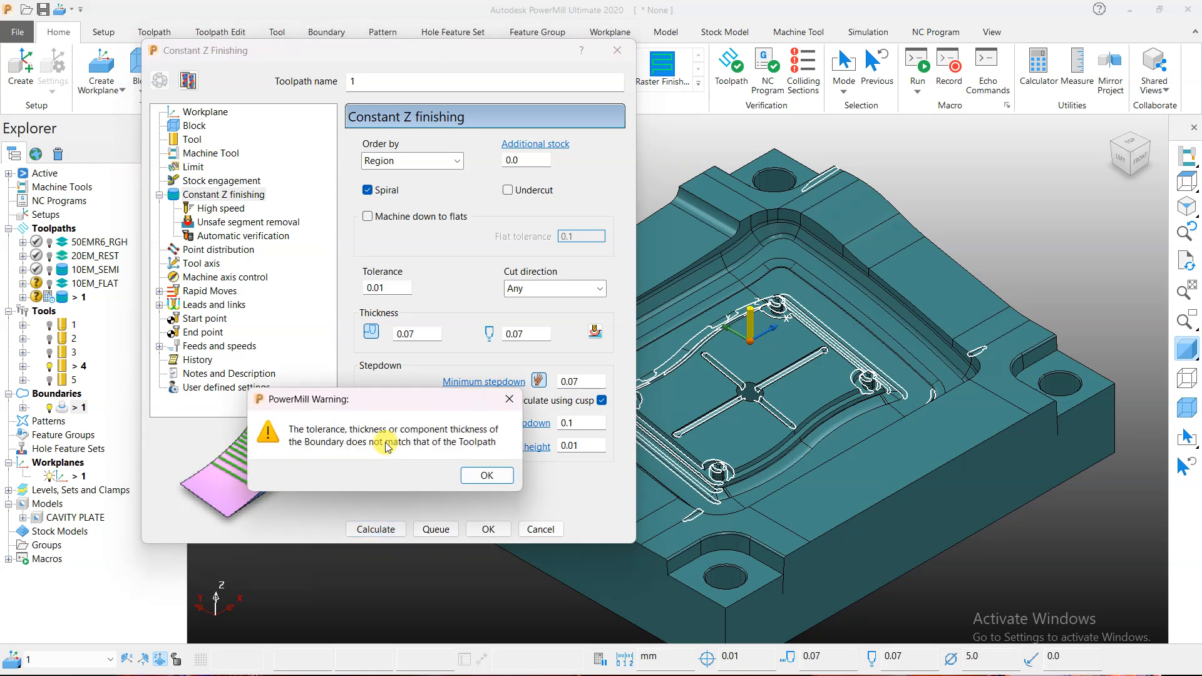
click(484, 475)
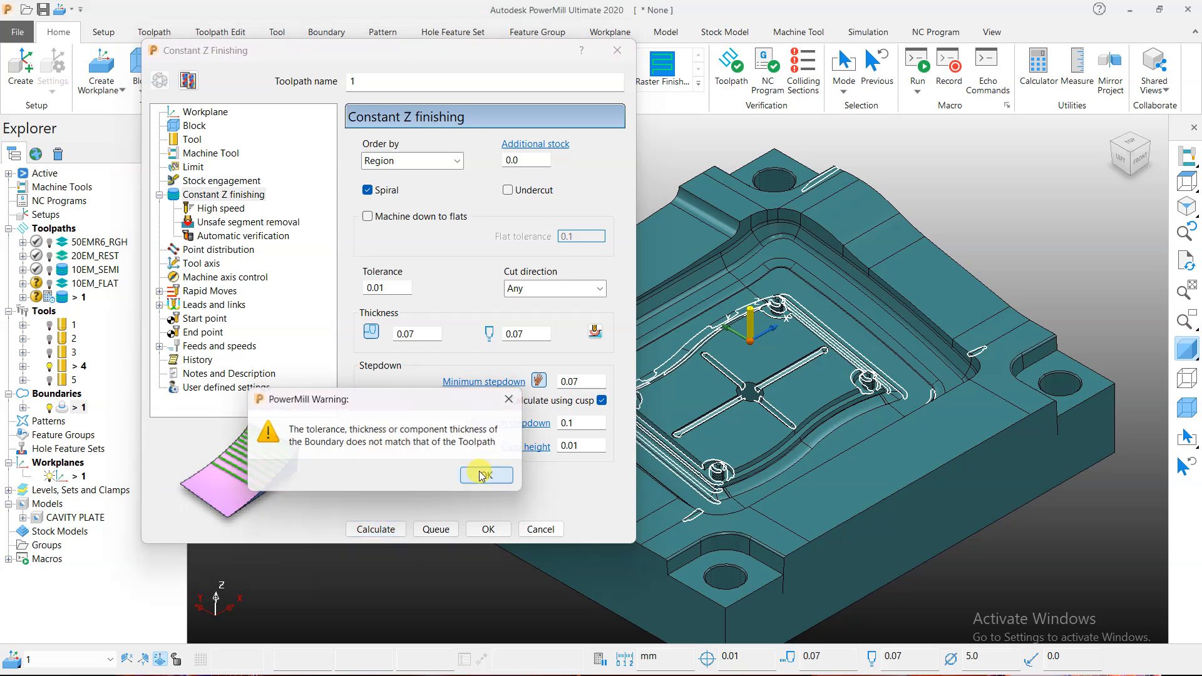
click(383, 529)
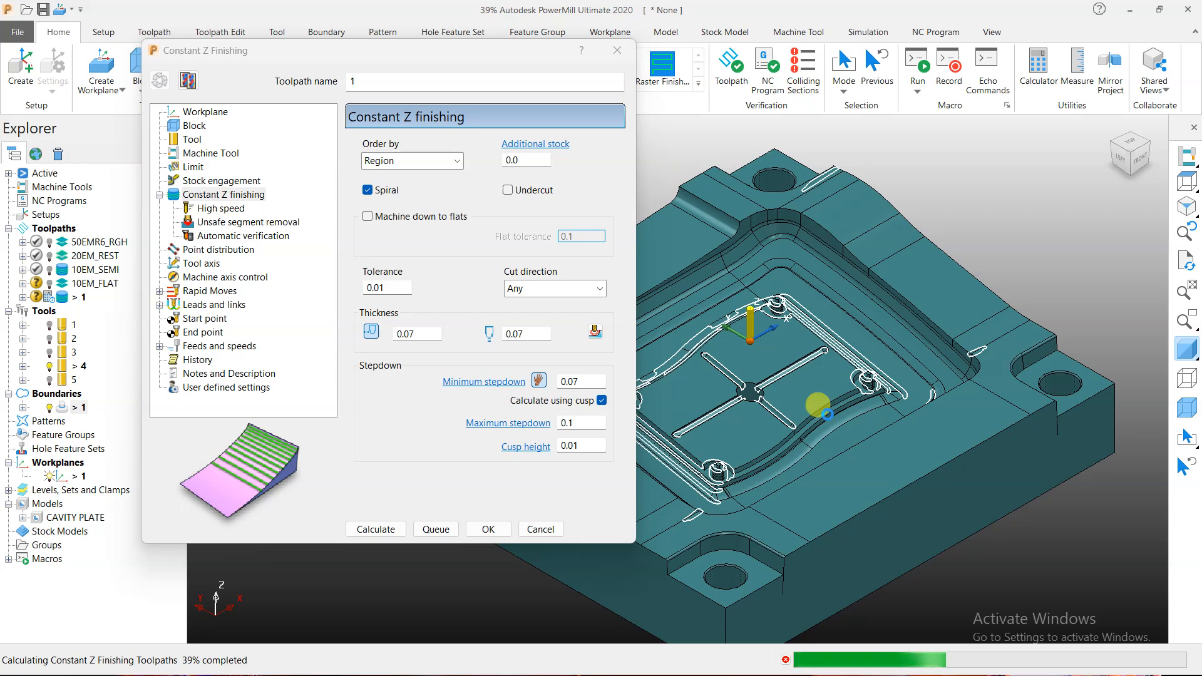
Step: Set the first-choice lead-in of the constant Z toolpath to None
click(214, 304)
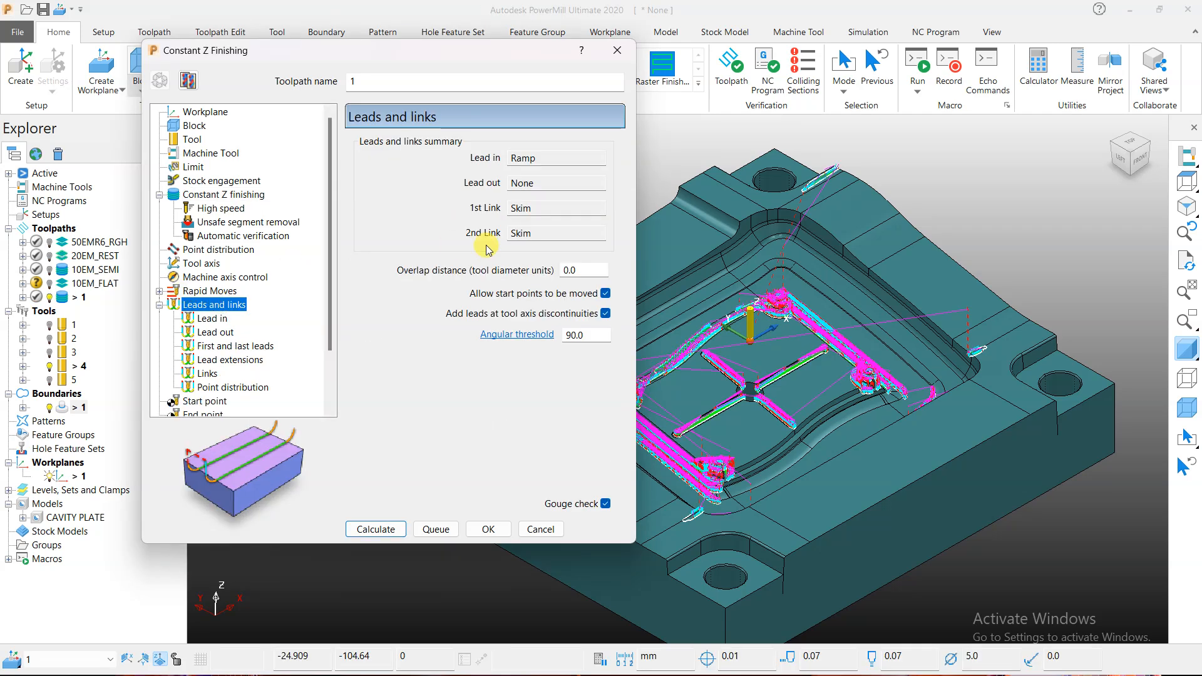
click(212, 318)
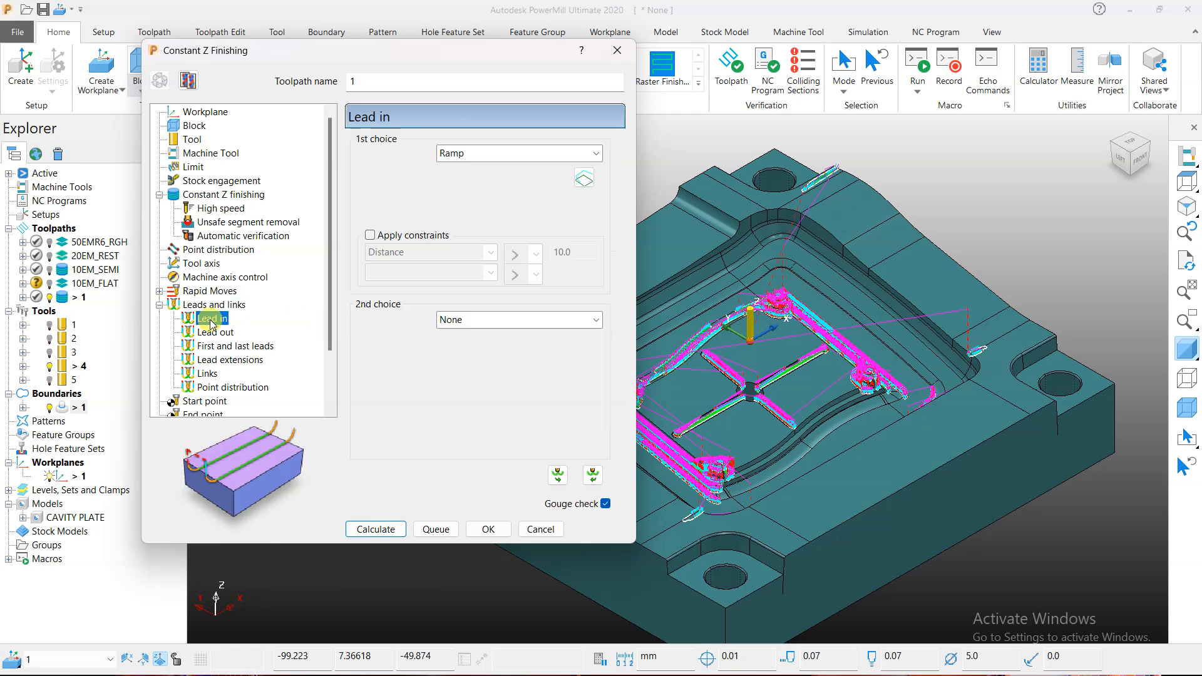
click(488, 156)
click(476, 166)
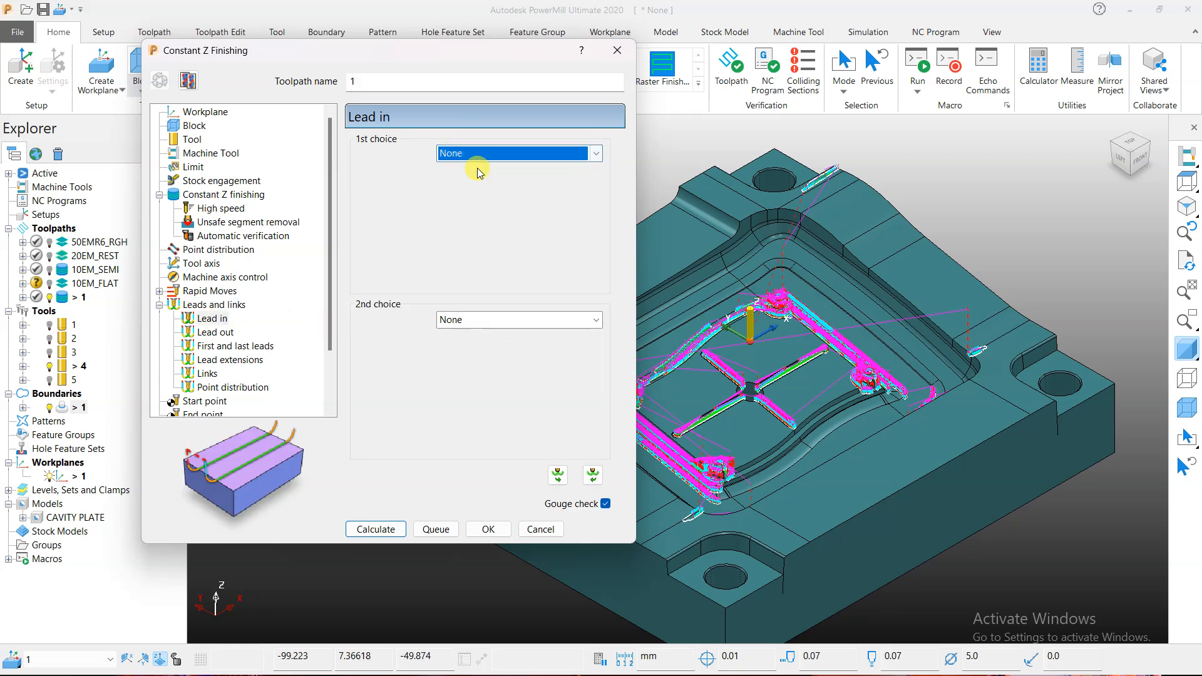
Step: Set the first-choice link to Stepdown, recalculate the constant Z toolpath and close its settings
click(207, 373)
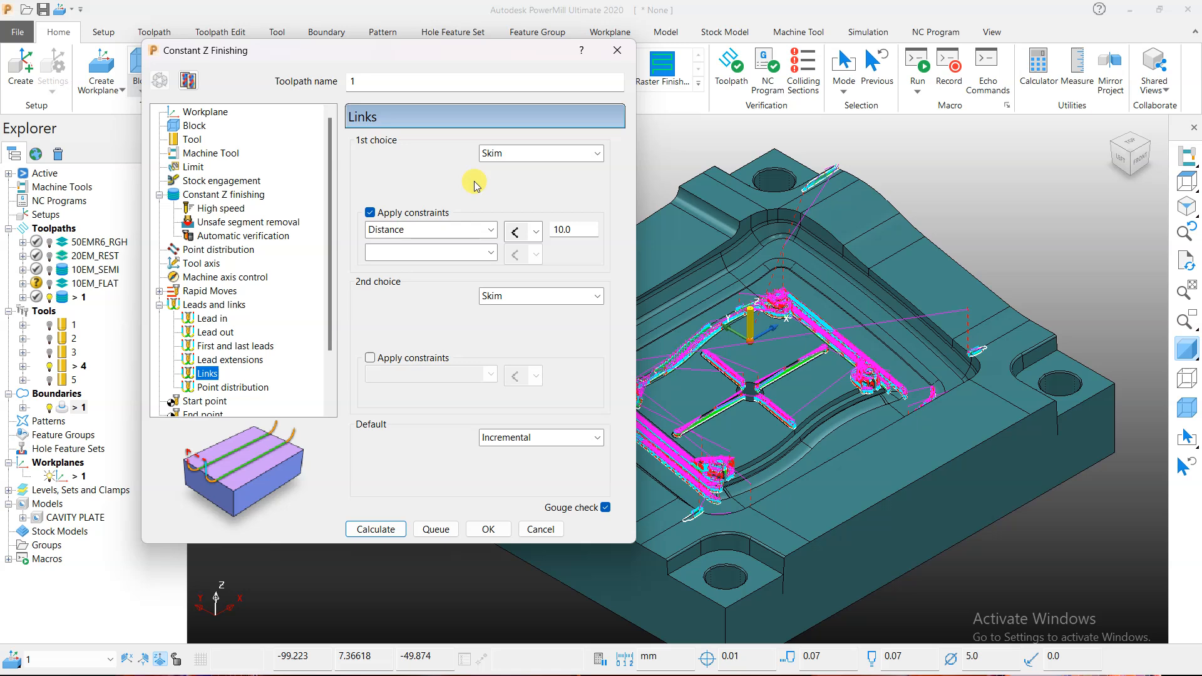
click(501, 153)
click(505, 225)
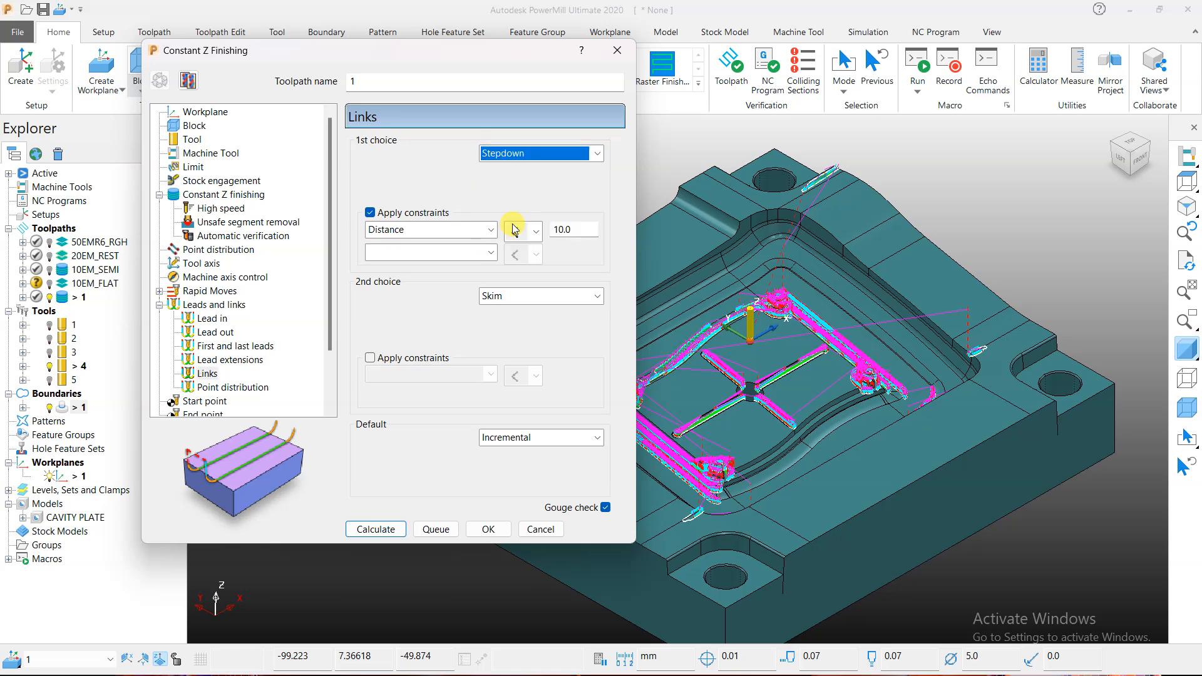
click(378, 527)
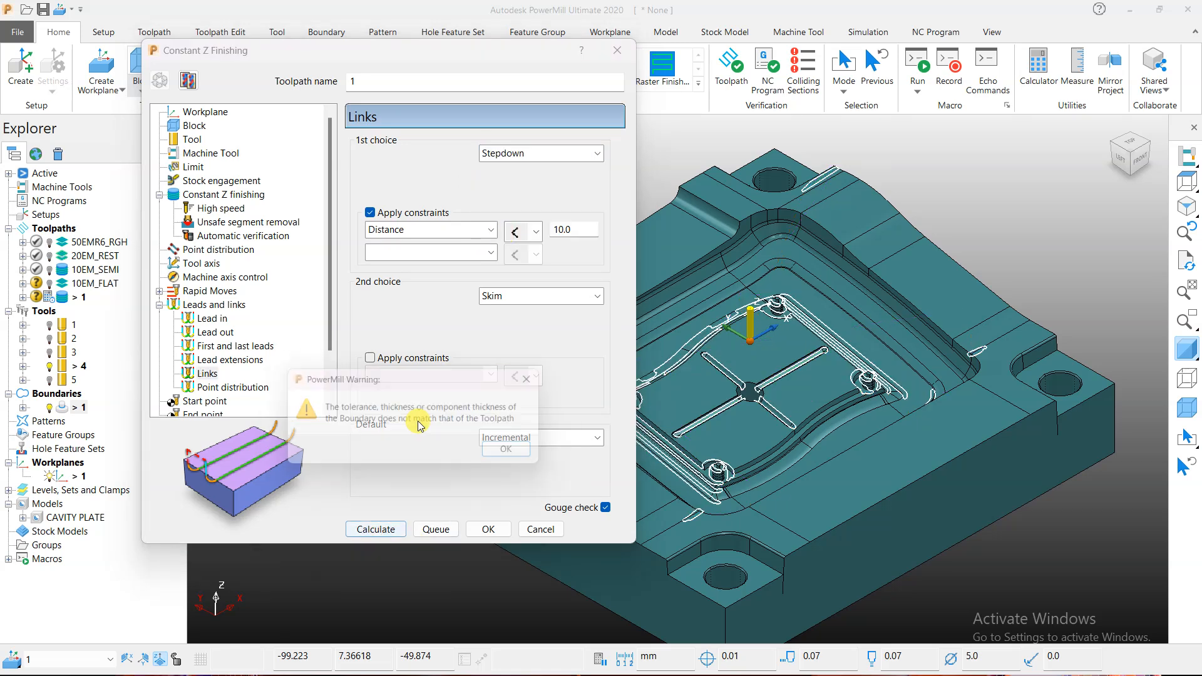
click(501, 453)
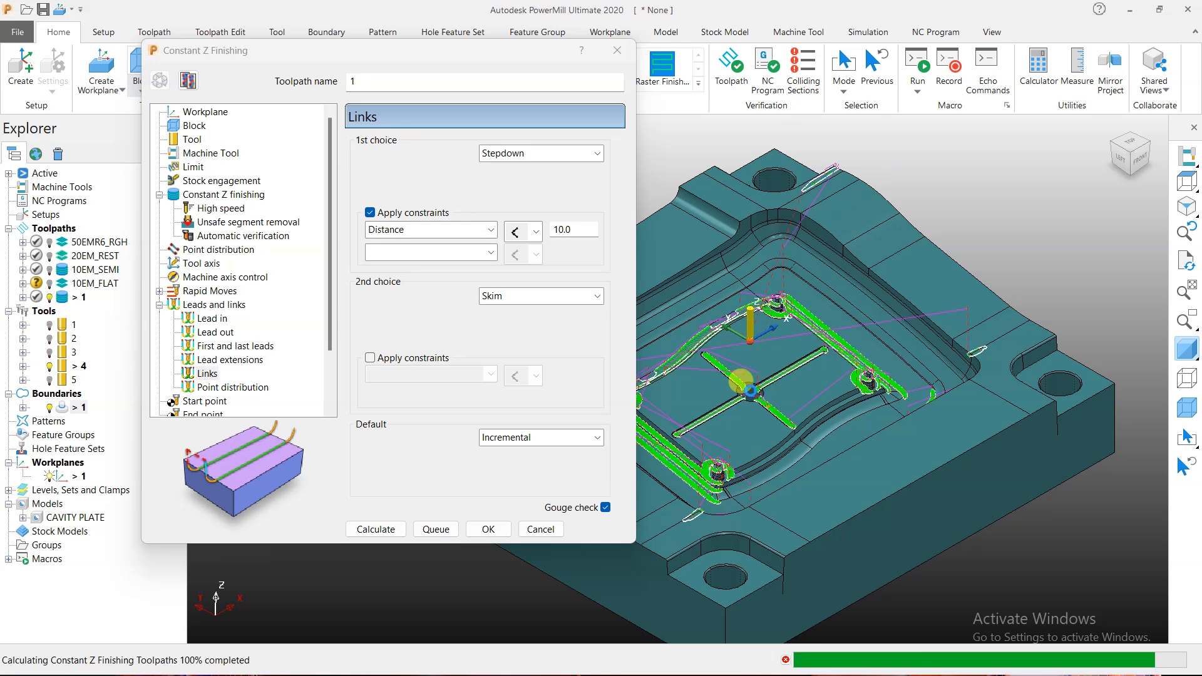
click(540, 529)
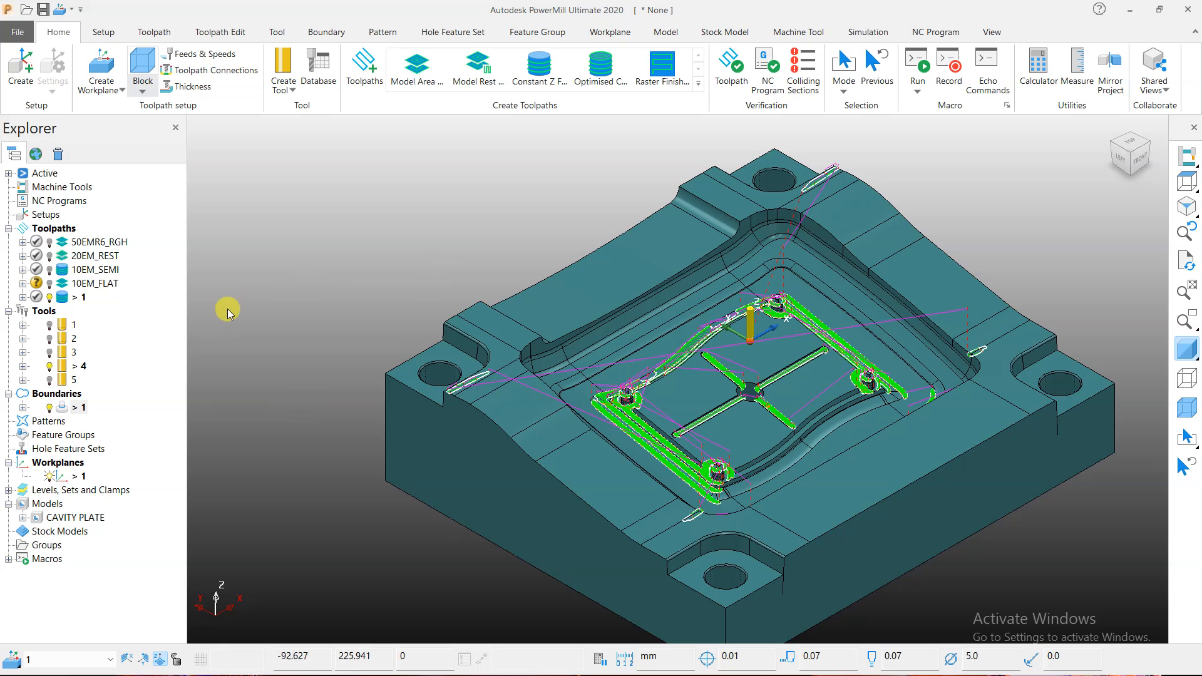
Step: Display the cavity plate as an unshaded wireframe and hide the constant Z toolpath
click(321, 32)
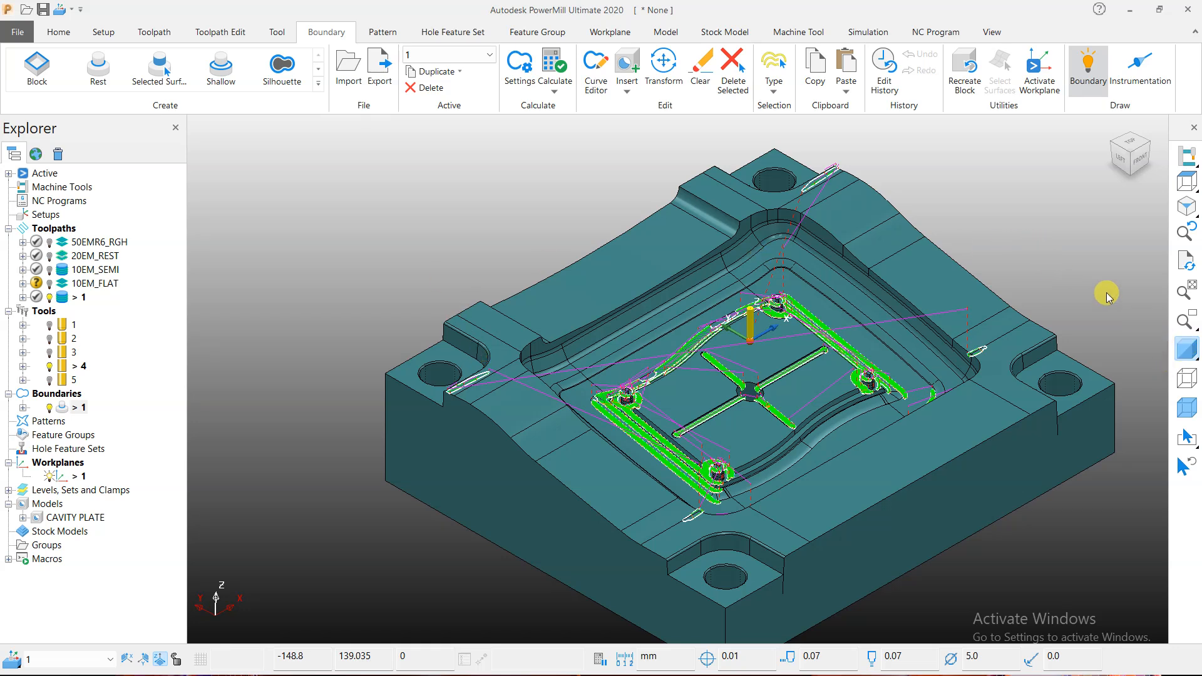
click(1186, 348)
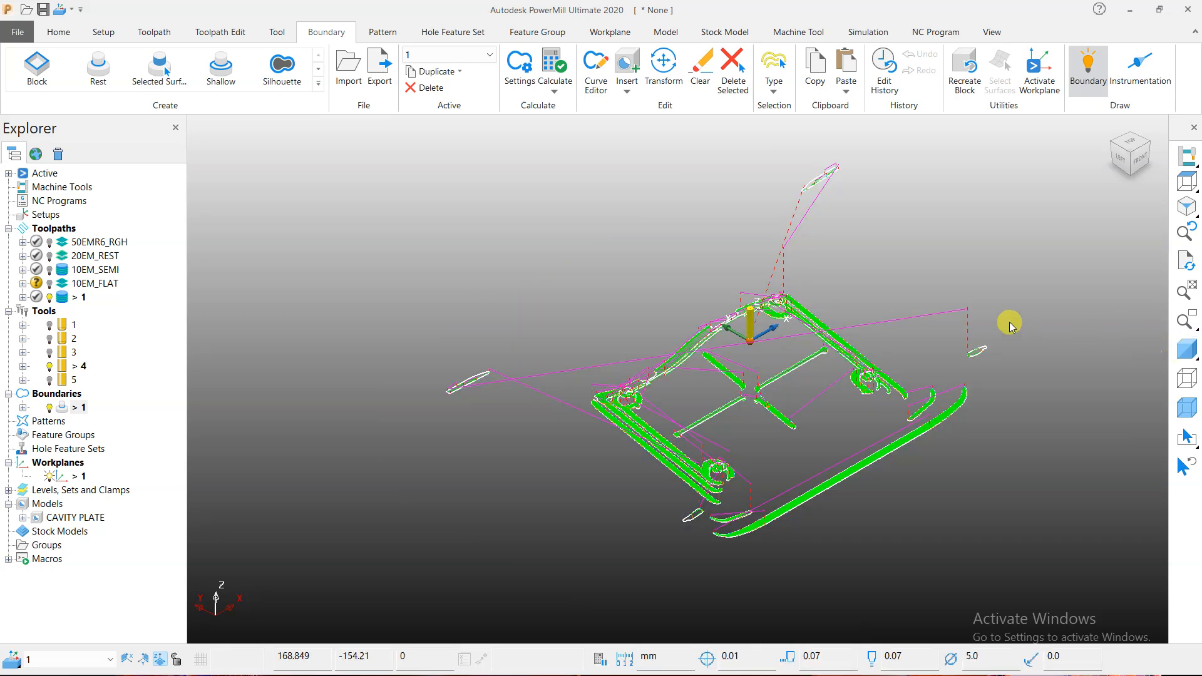
click(1184, 378)
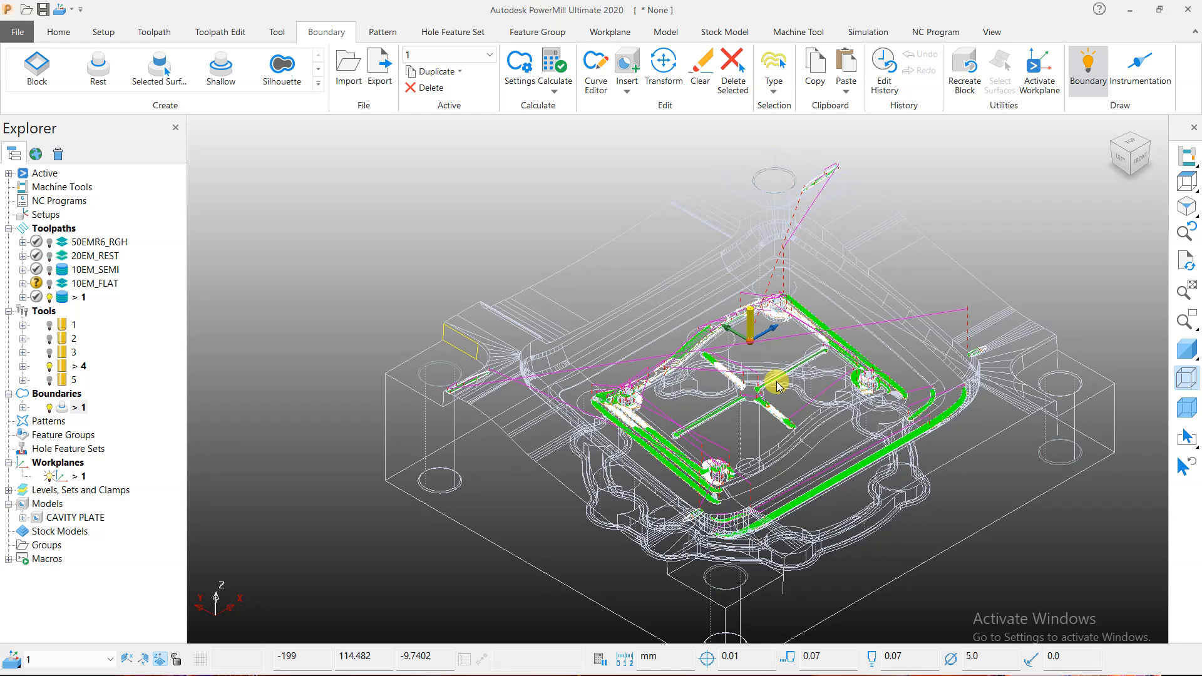
click(1026, 354)
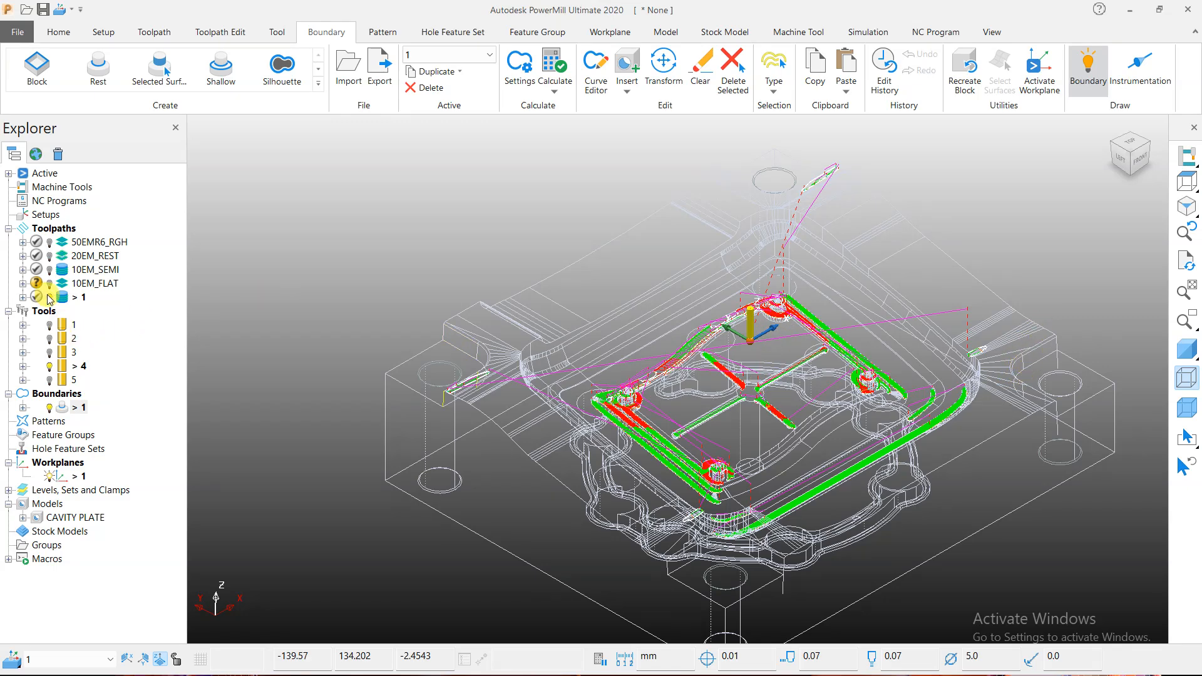
click(237, 298)
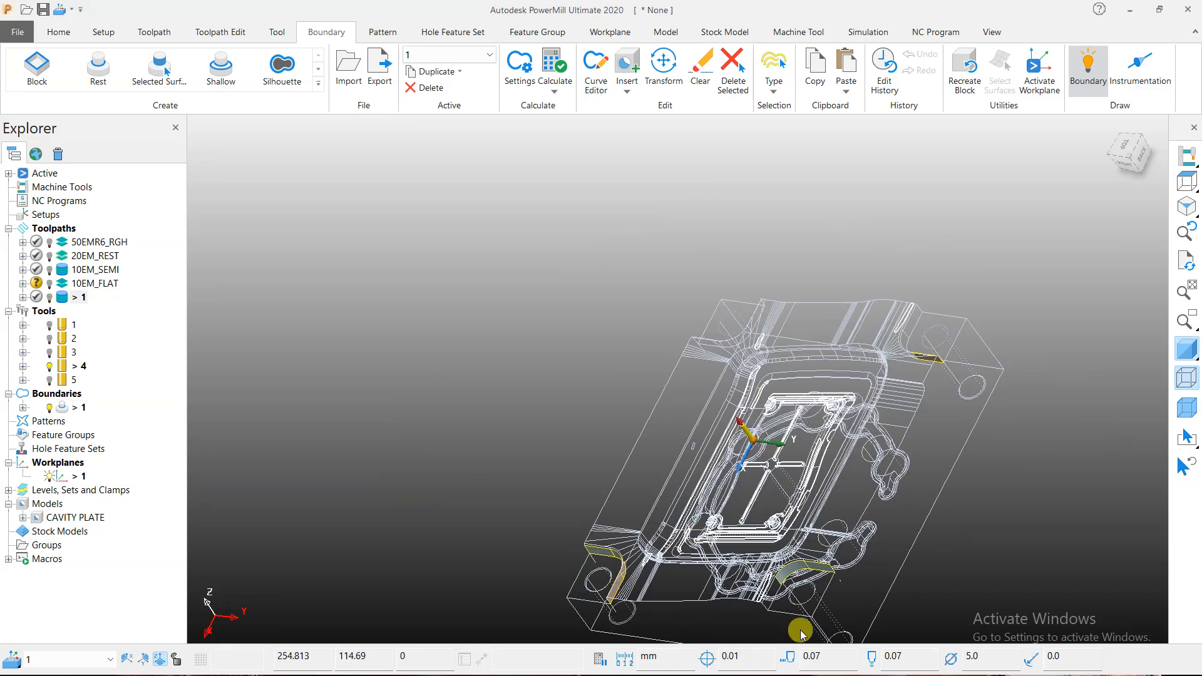
Step: Complete the selection of the straight and curved wall surfaces around the second corner recess of the cavity plate
scroll(818, 613, down, 4)
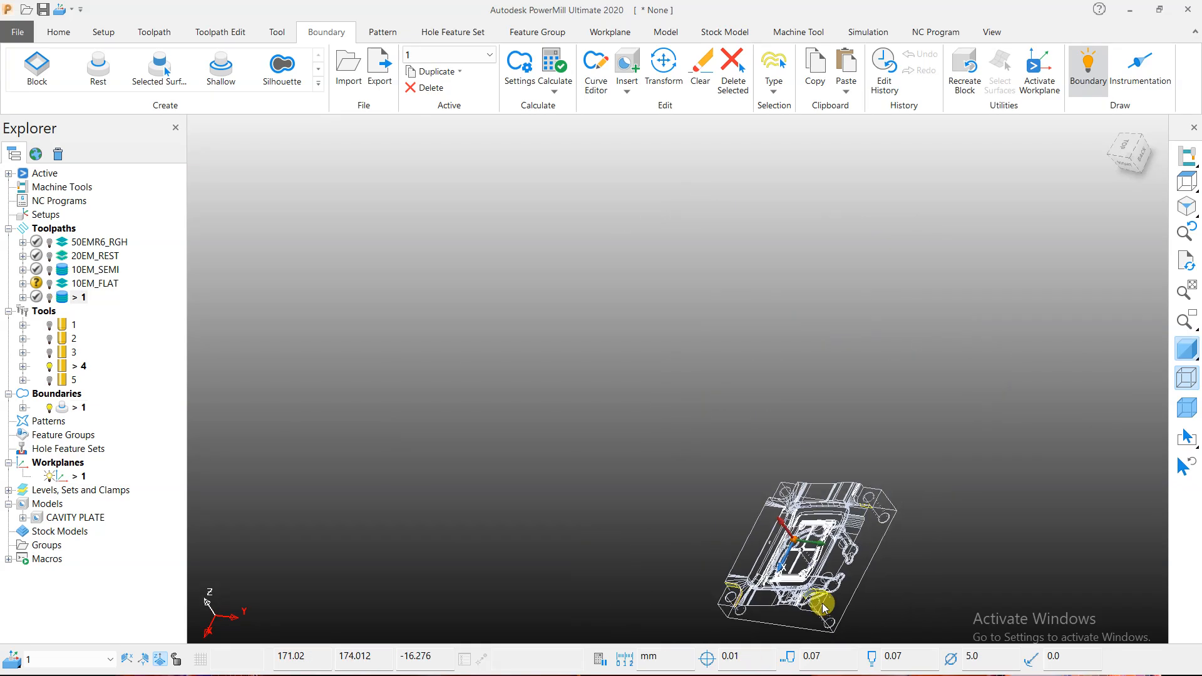
scroll(812, 610, up, 8)
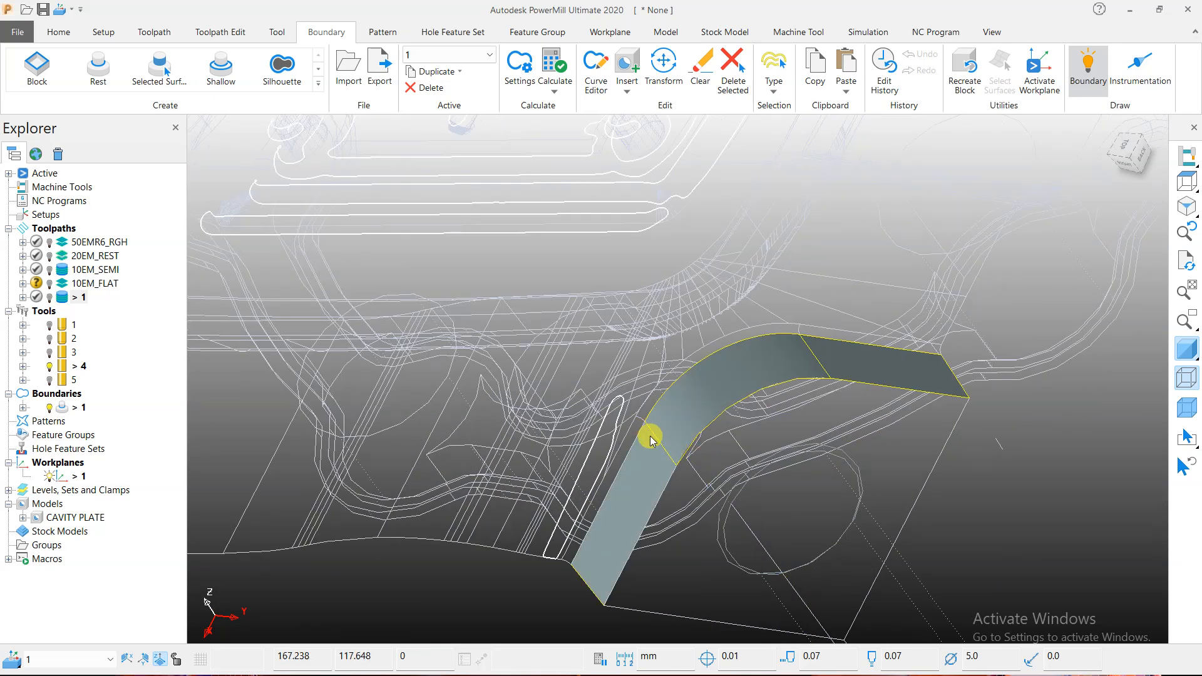
scroll(677, 498, up, 5)
scroll(681, 502, down, 10)
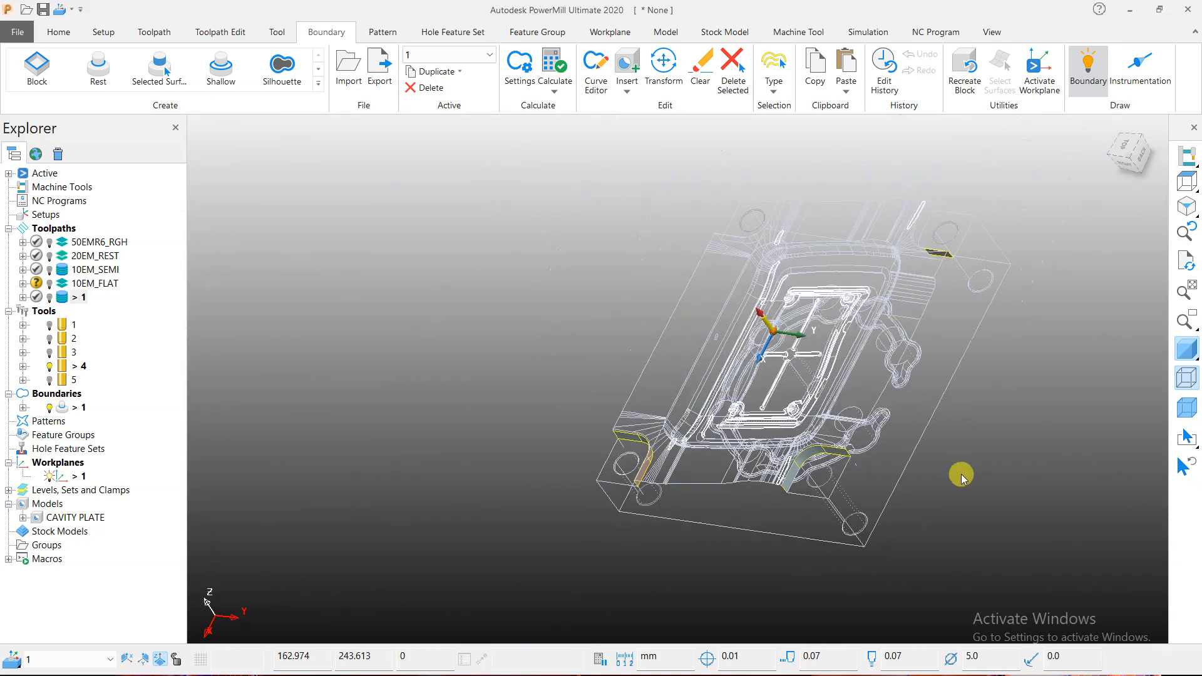
Step: Add the two straight walls and the curved wall of the third corner recess to the selection, leaving out the plate's side face
middle_drag(938, 419, 673, 596)
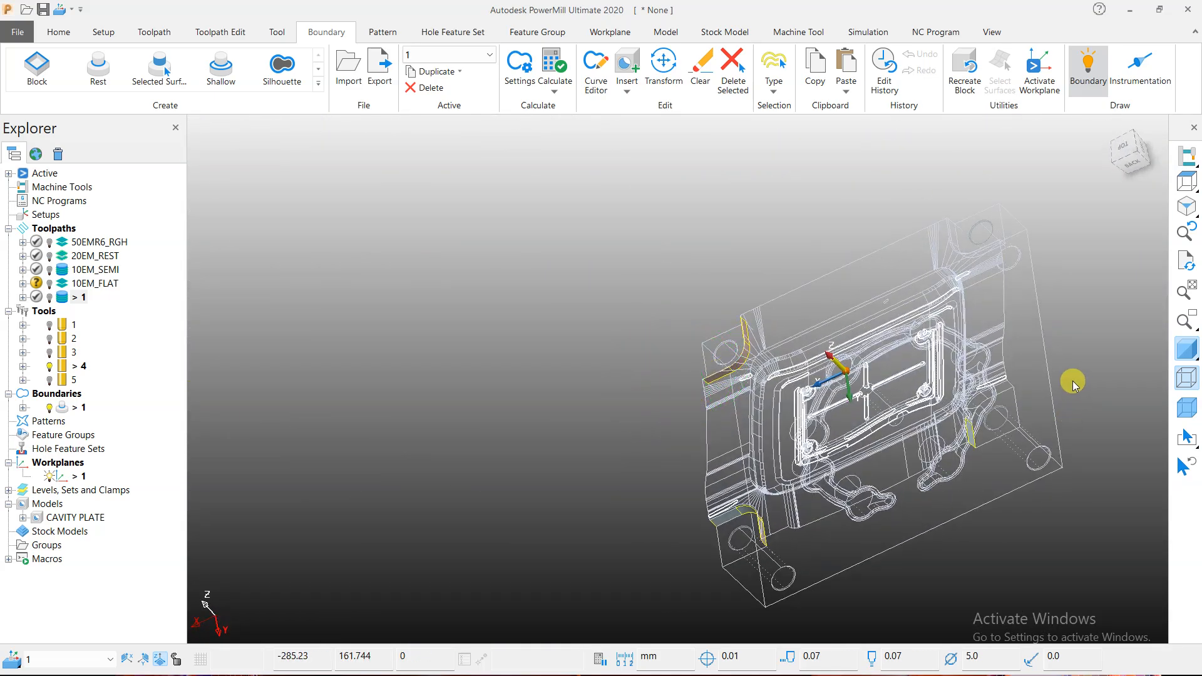
scroll(1068, 383, down, 3)
scroll(1070, 388, up, 6)
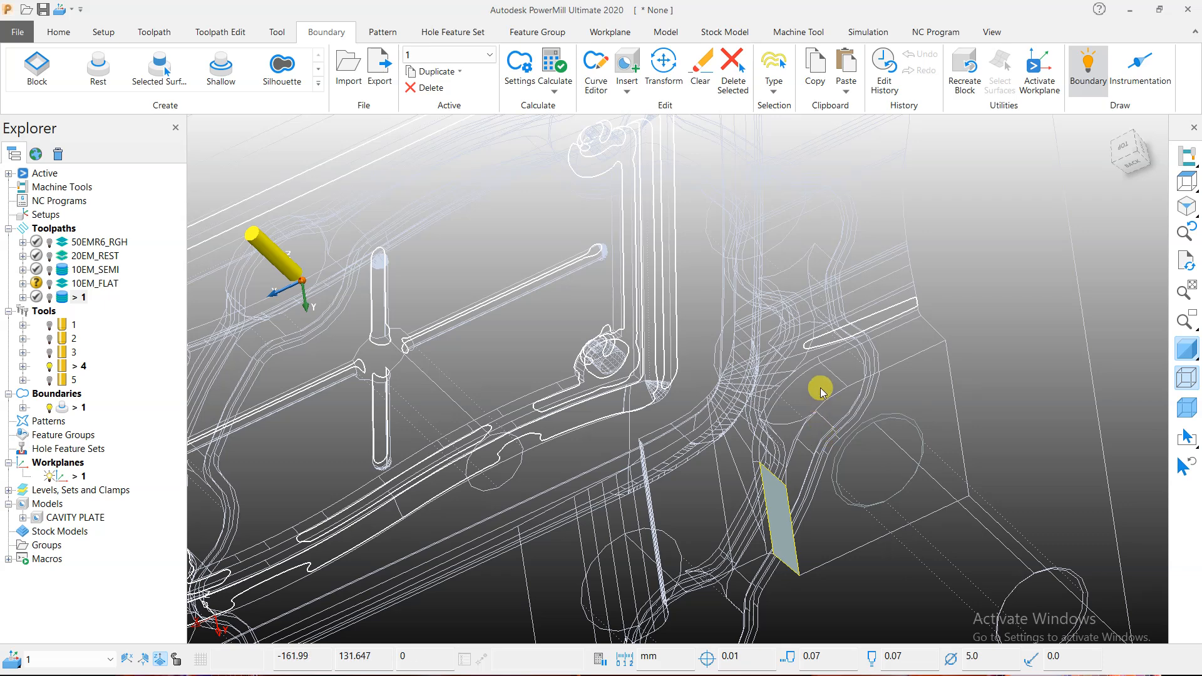
click(827, 379)
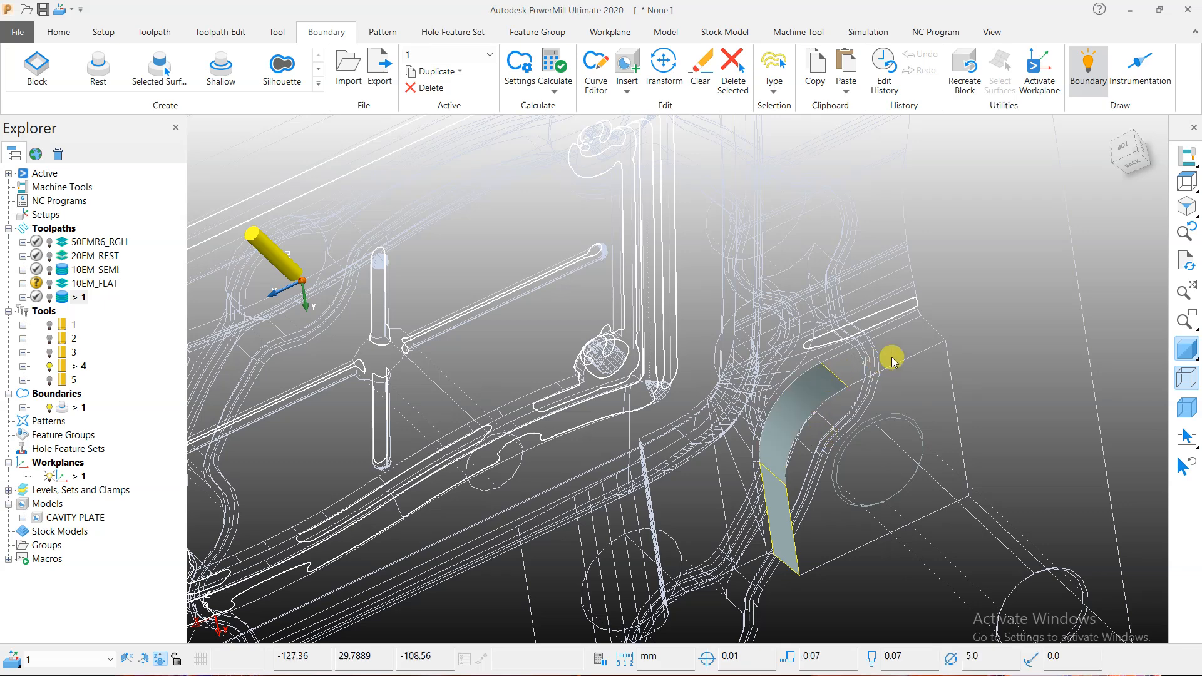
click(924, 331)
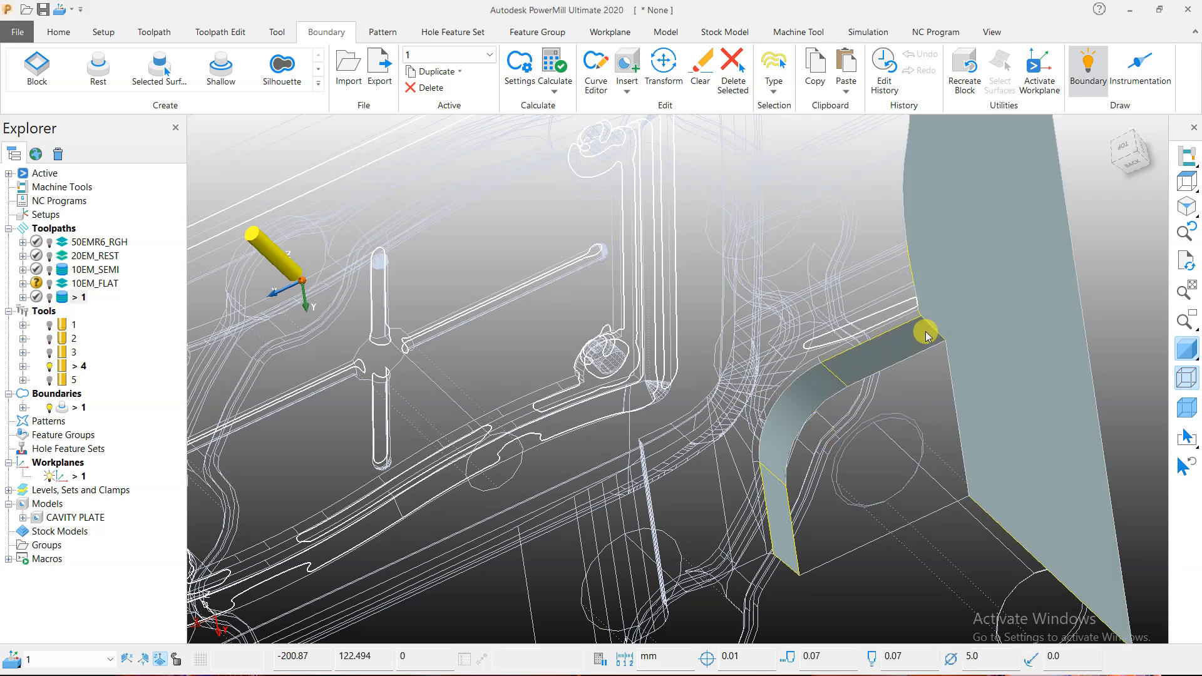
click(953, 389)
scroll(898, 398, up, 2)
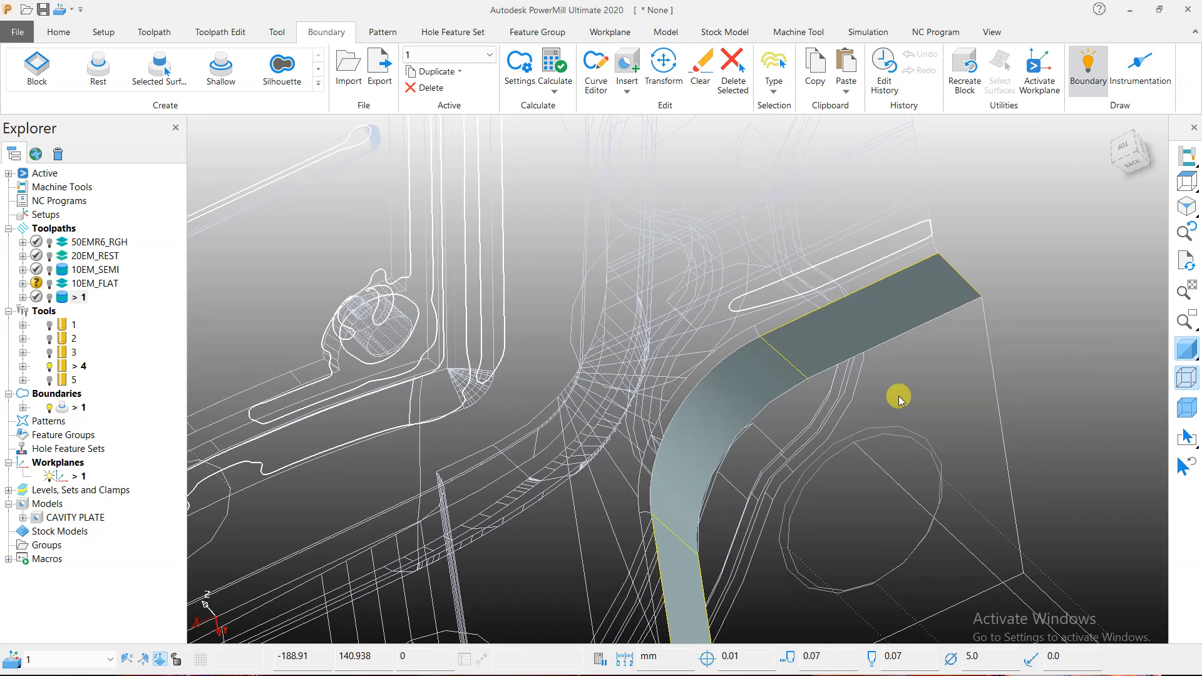
scroll(898, 398, down, 5)
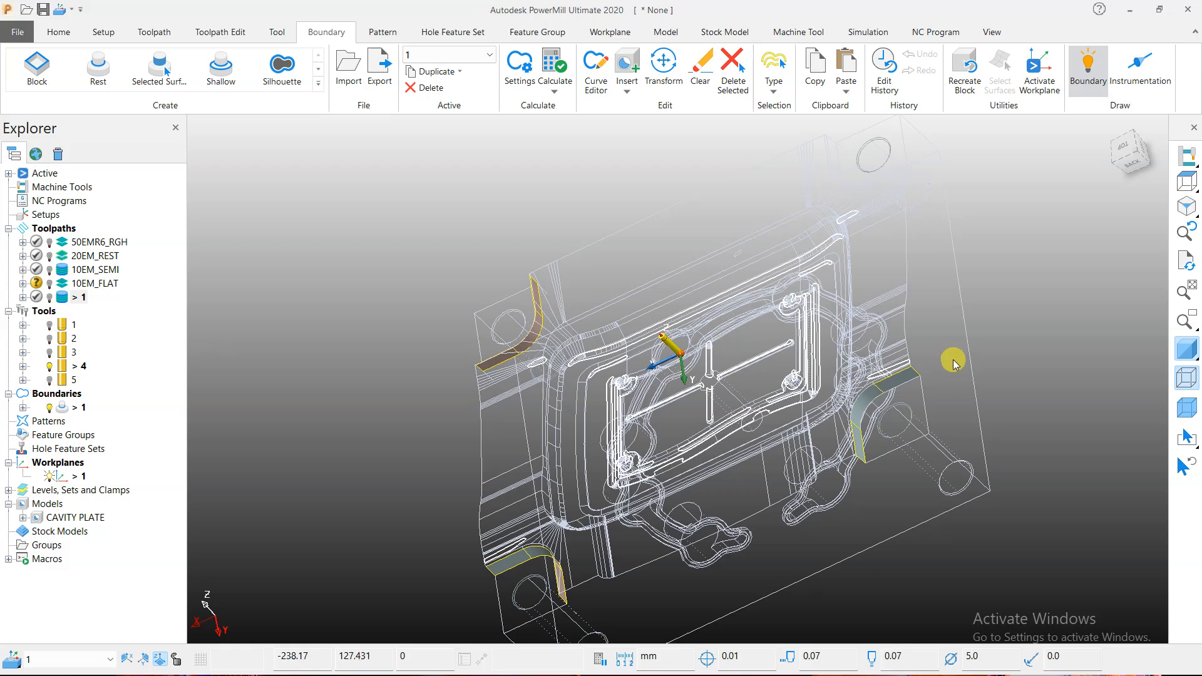
Step: Add the straight and curved wall surfaces of the remaining corner recess to the selection
middle_drag(953, 363, 520, 471)
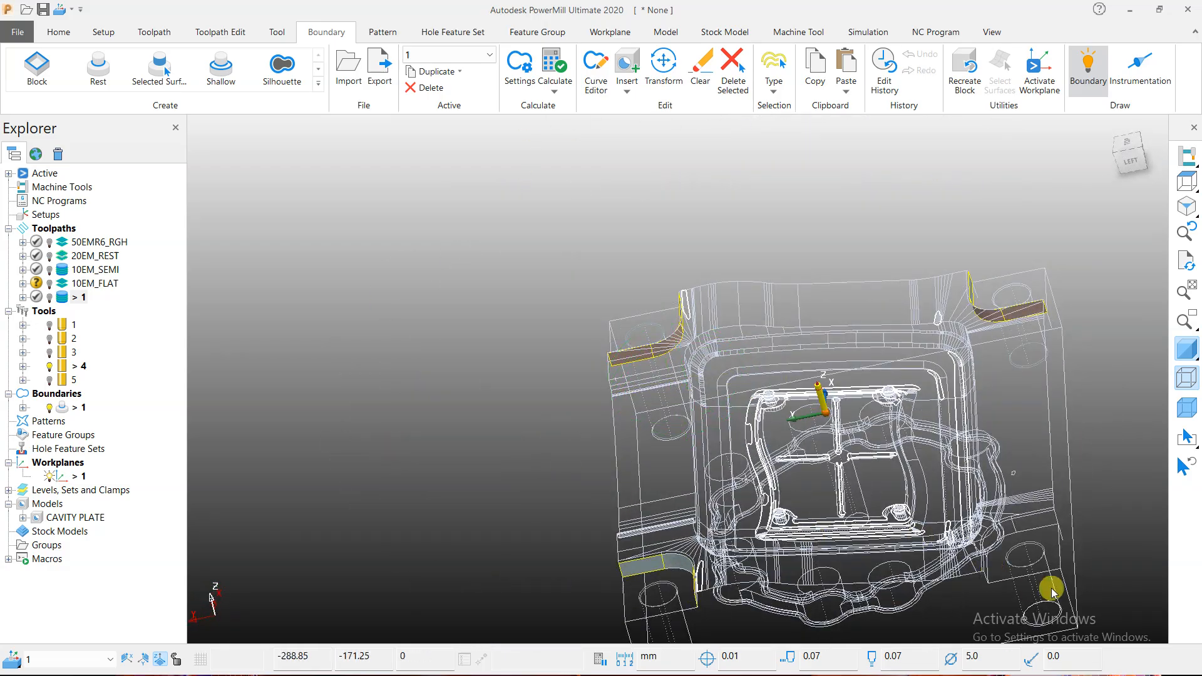
scroll(1051, 588, up, 8)
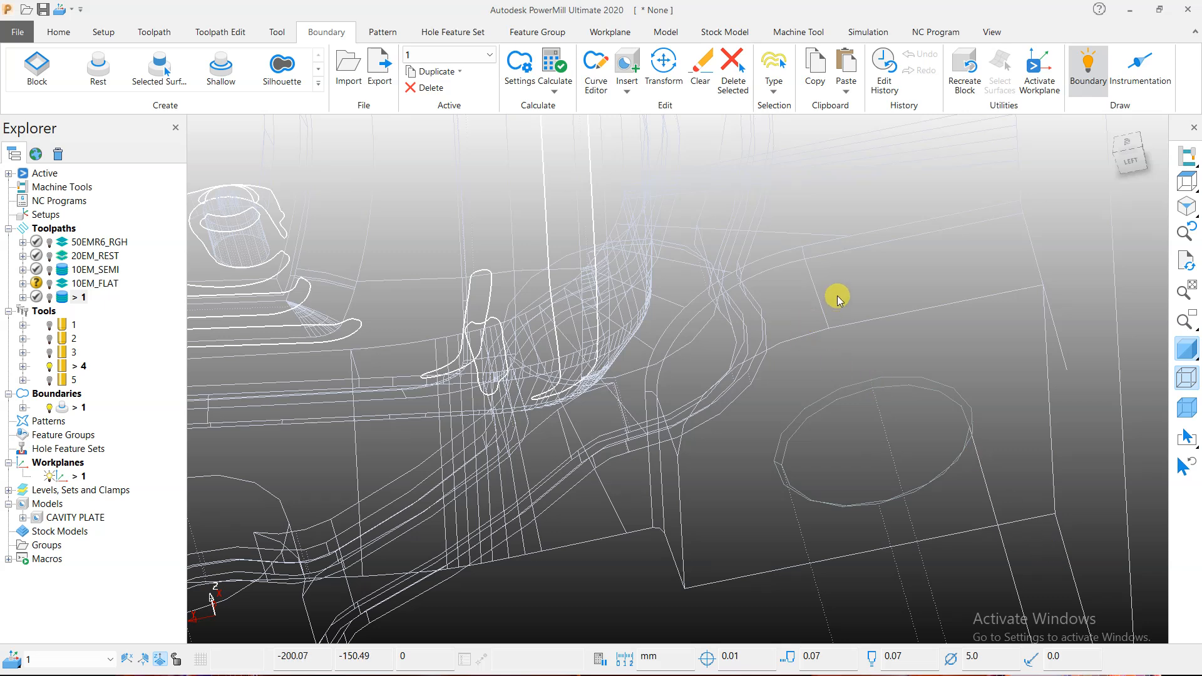
click(806, 314)
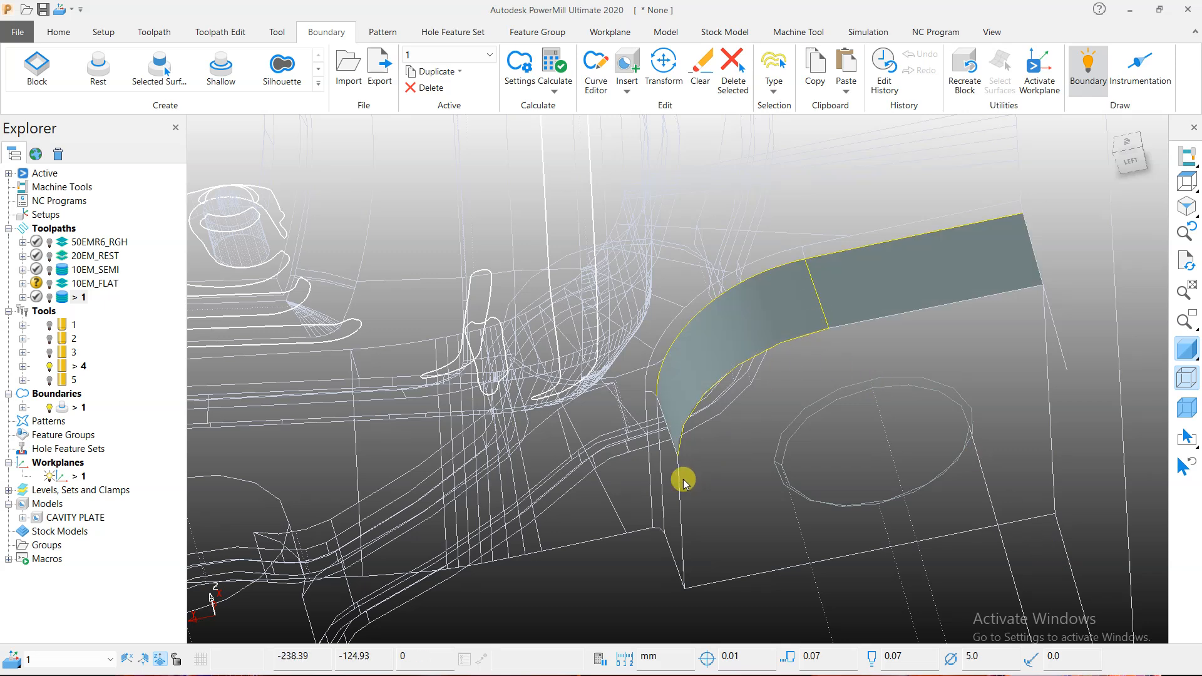
shift+click(662, 415)
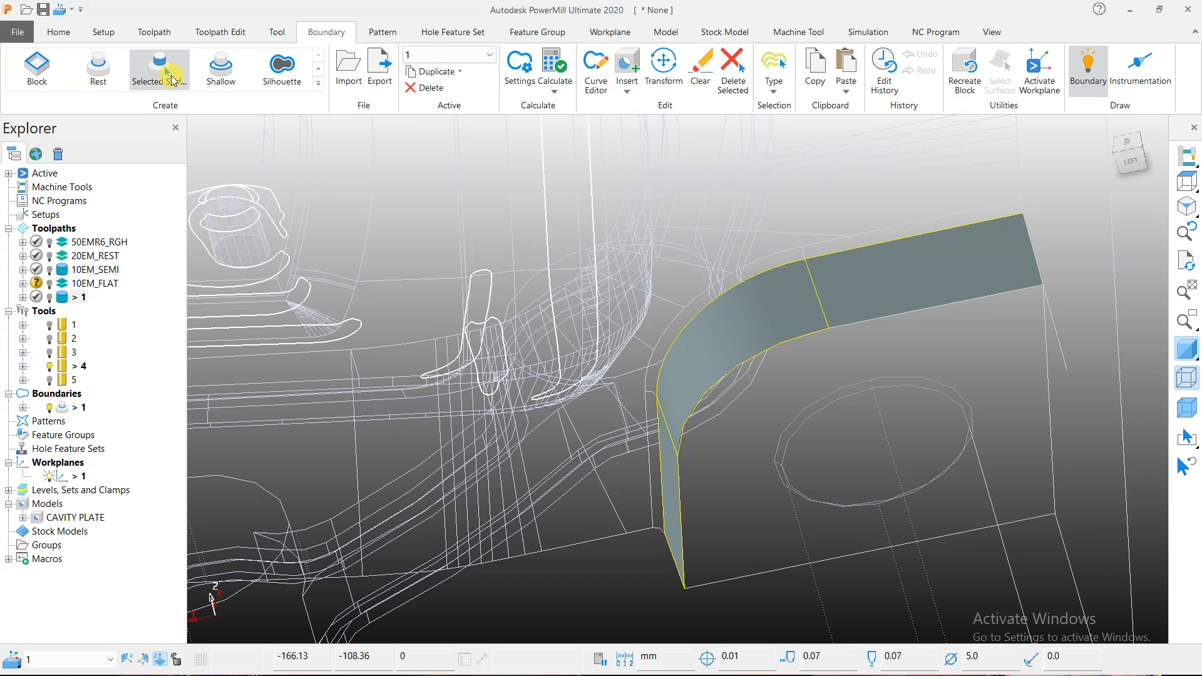
Step: Start a selected surface boundary for the corner recess walls and create an end mill for it with diameter 8 and length 40
click(169, 74)
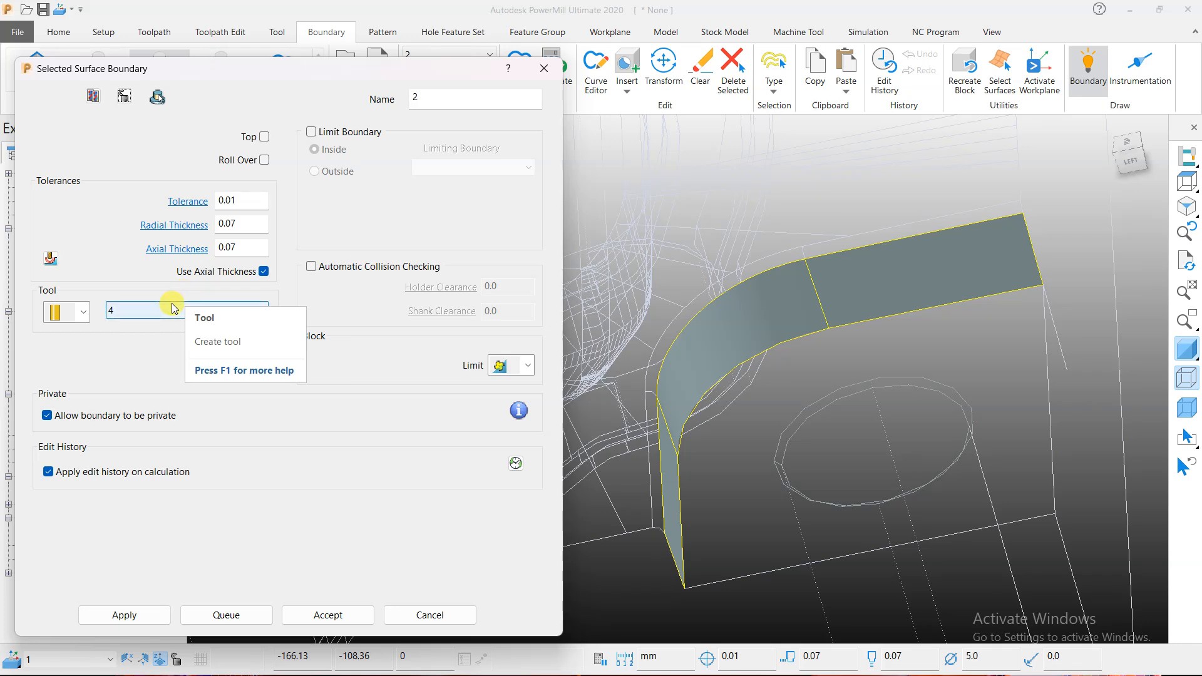
click(83, 311)
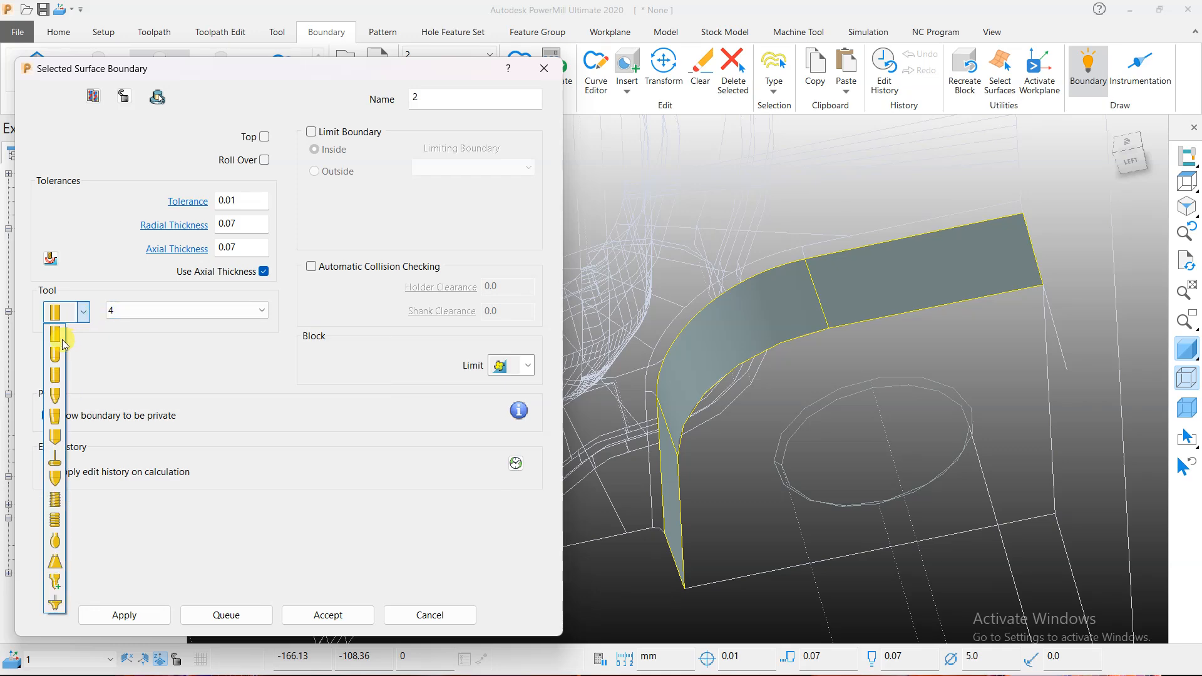
click(61, 340)
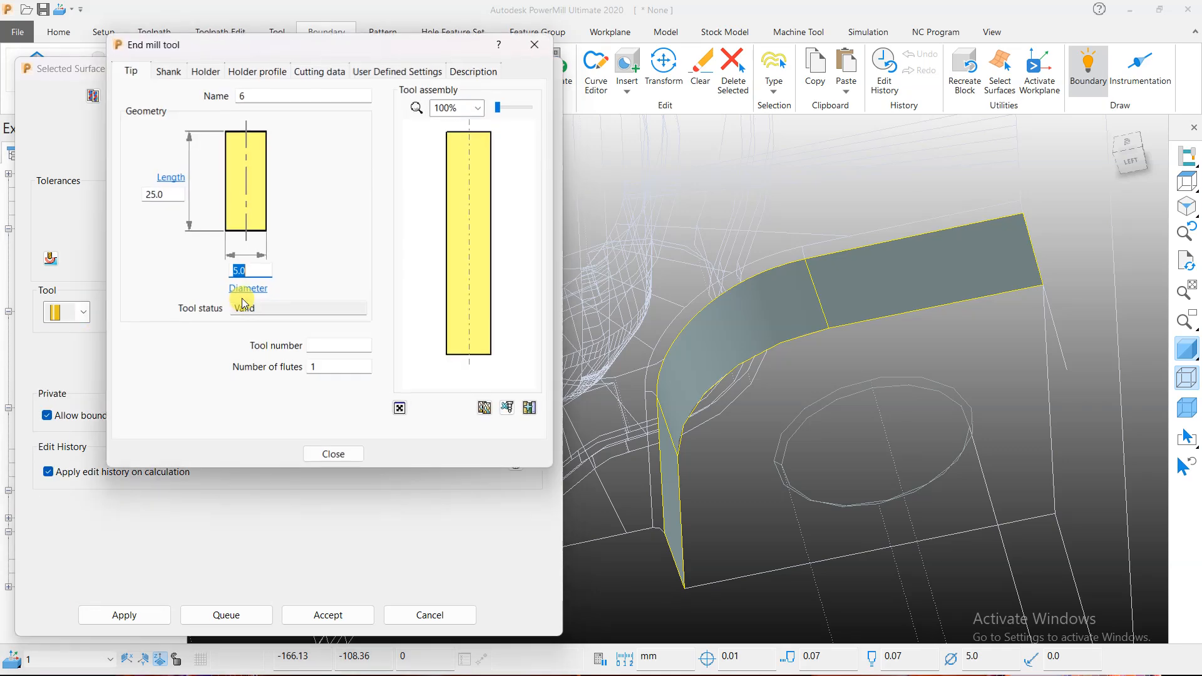
text(8)
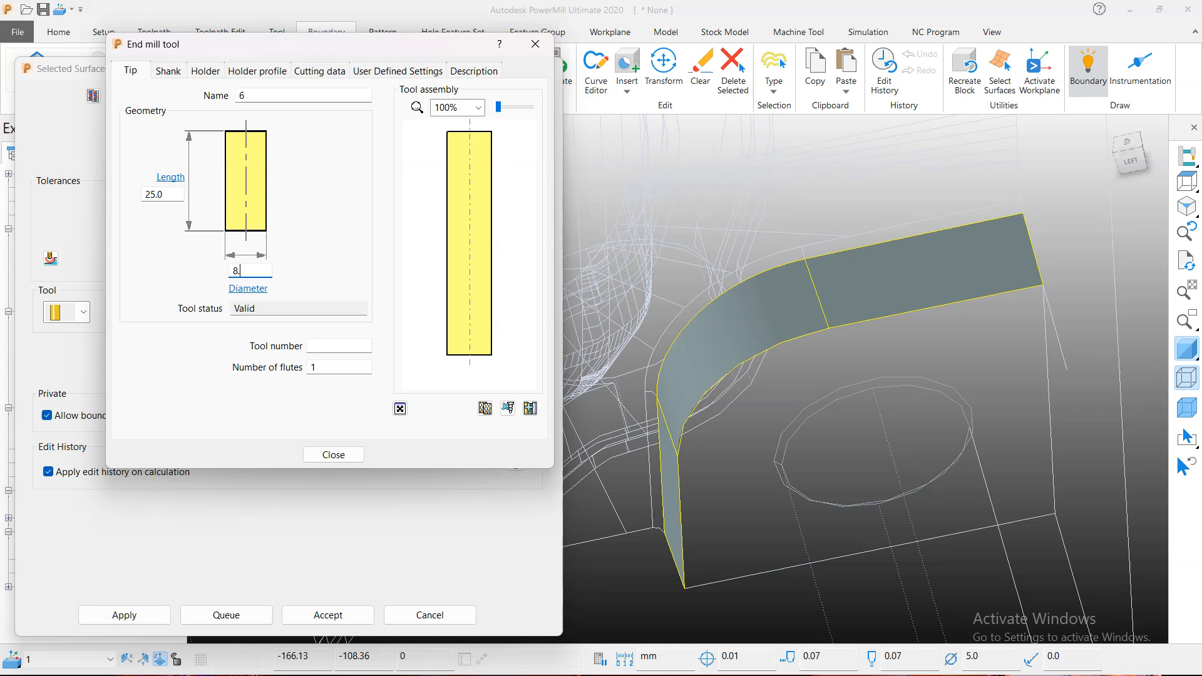
click(169, 192)
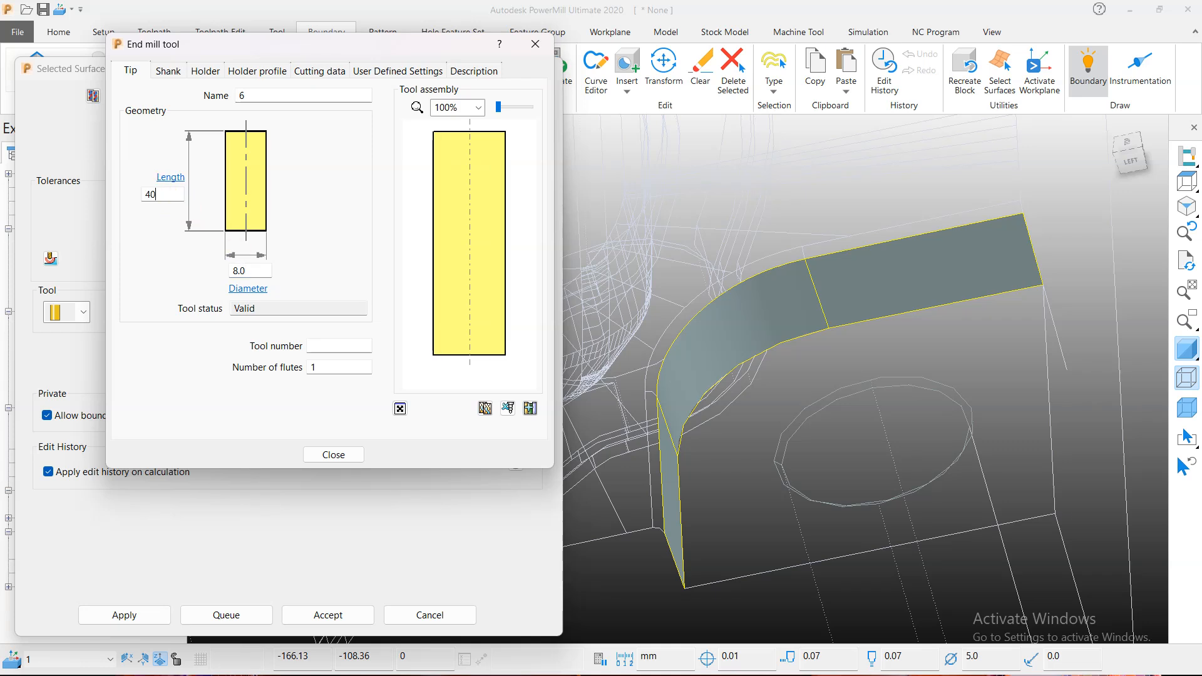
text(40)
key(Return)
click(332, 453)
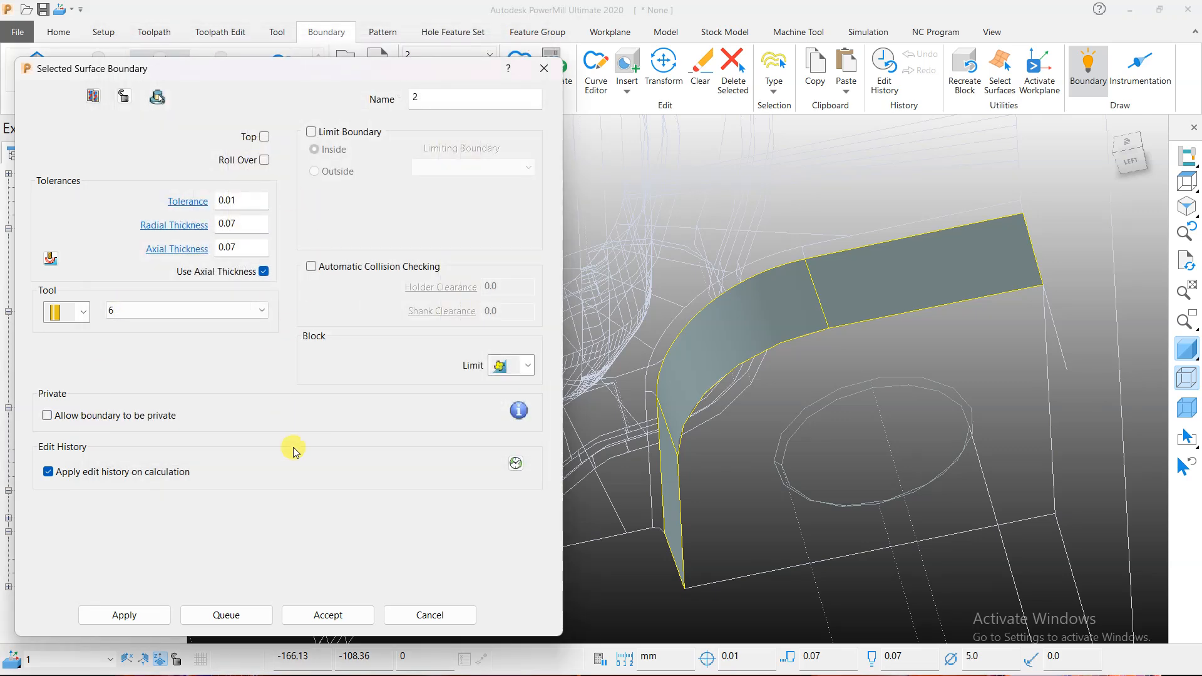
Step: Set the boundary's radial and axial thickness to 0 and calculate it around the selected corner recess walls
double_click(256, 227)
text(0.0)
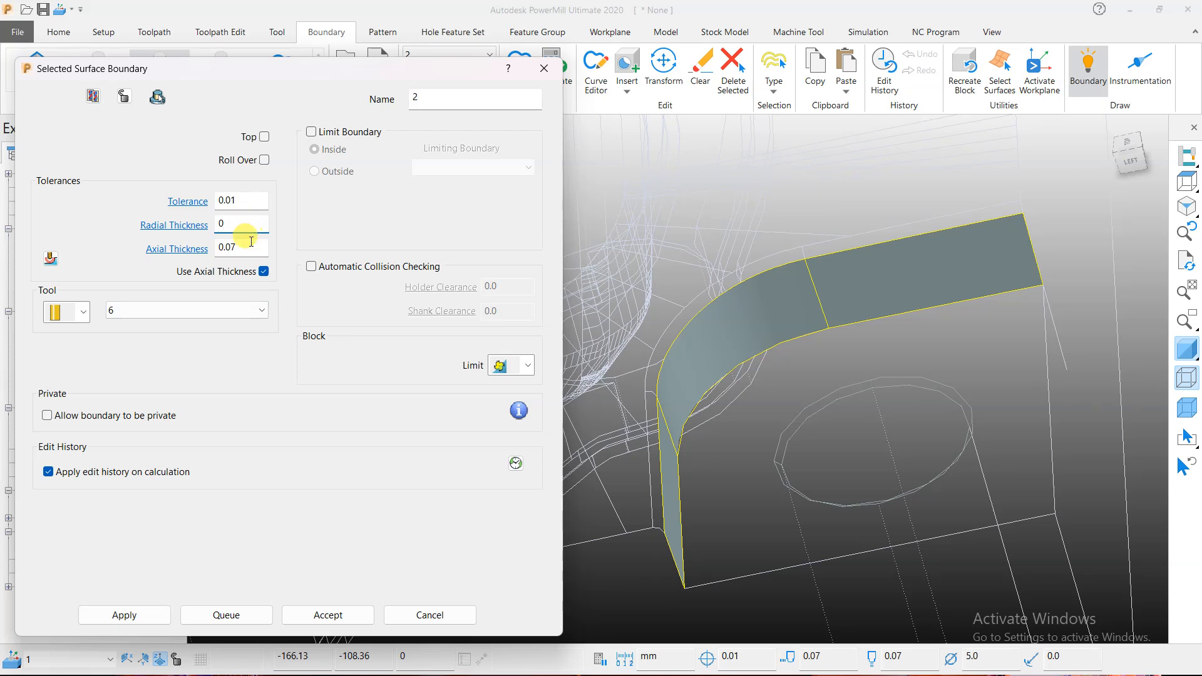
double_click(249, 249)
text(0)
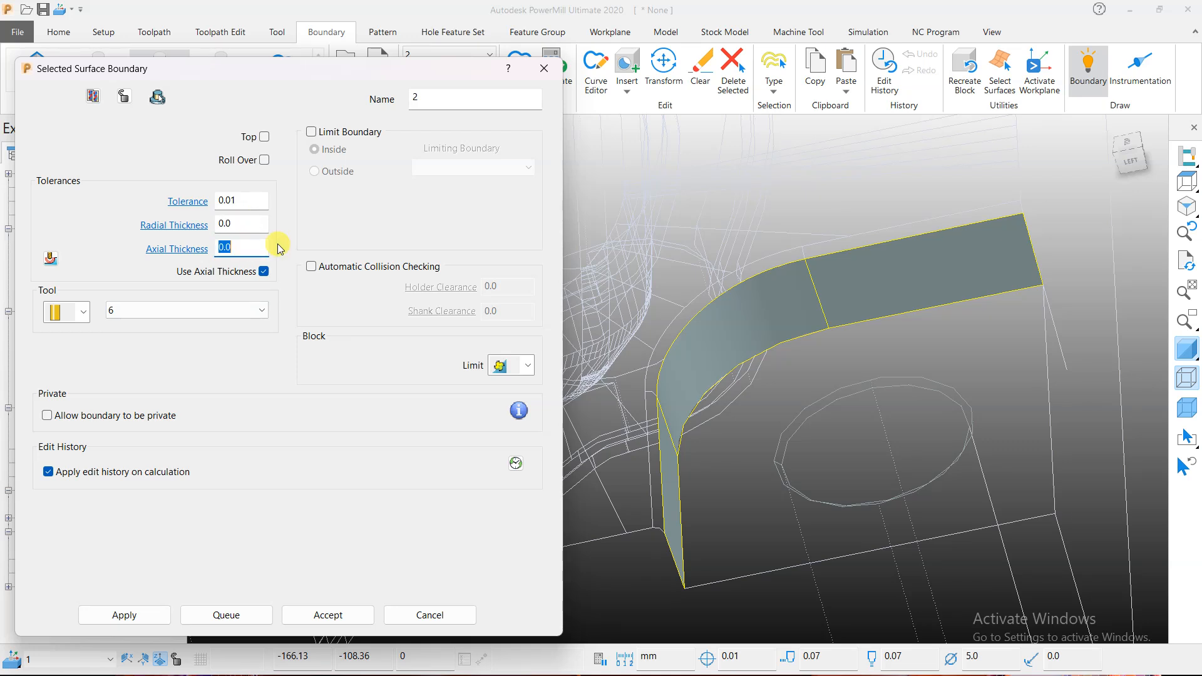
click(141, 613)
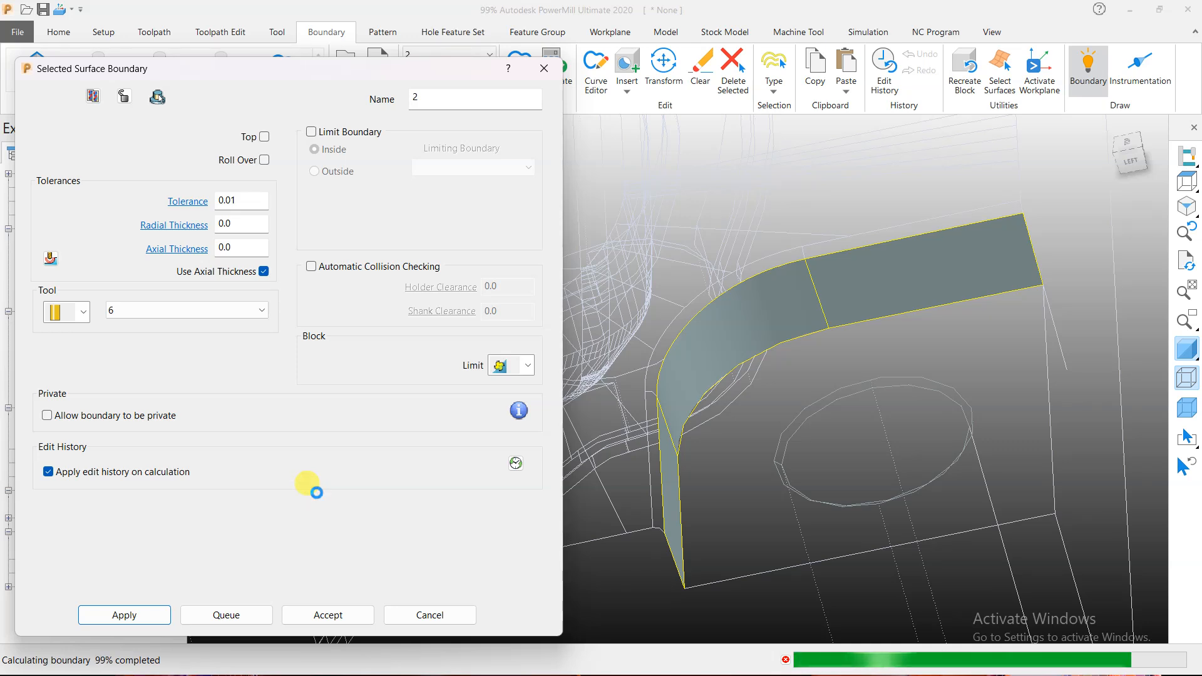
click(347, 616)
click(1185, 230)
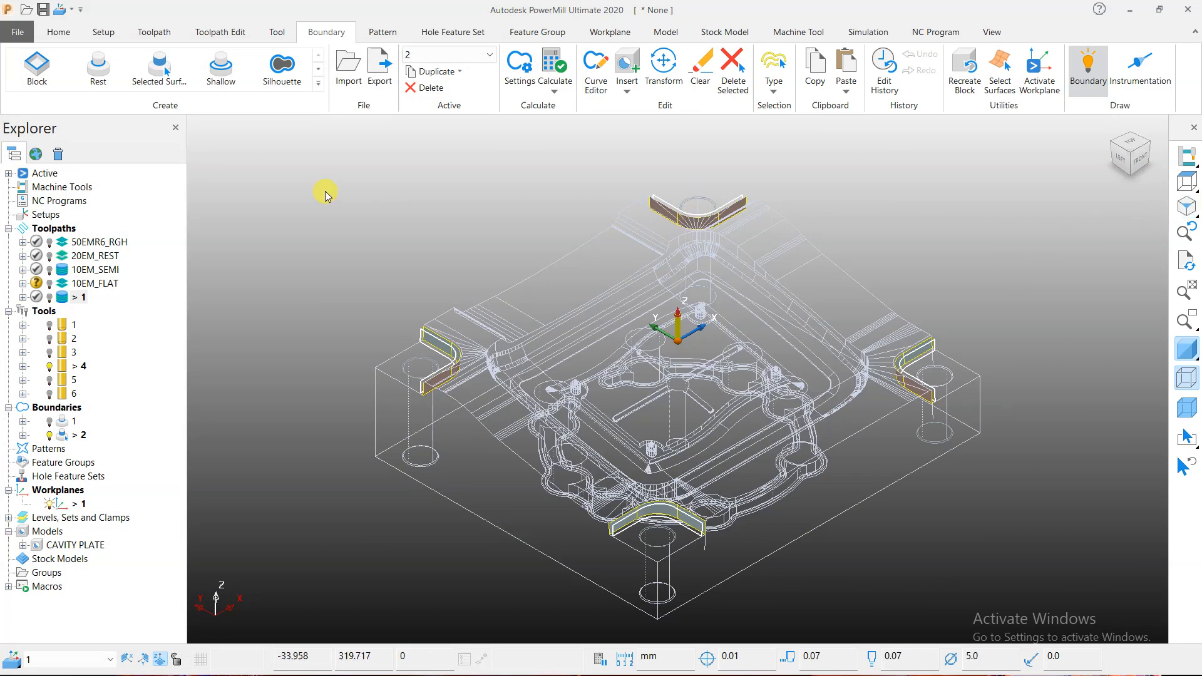
Step: Set up a Constant Z finishing toolpath limited to boundary 2 with both thickness values at 0, and try to calculate it
click(58, 32)
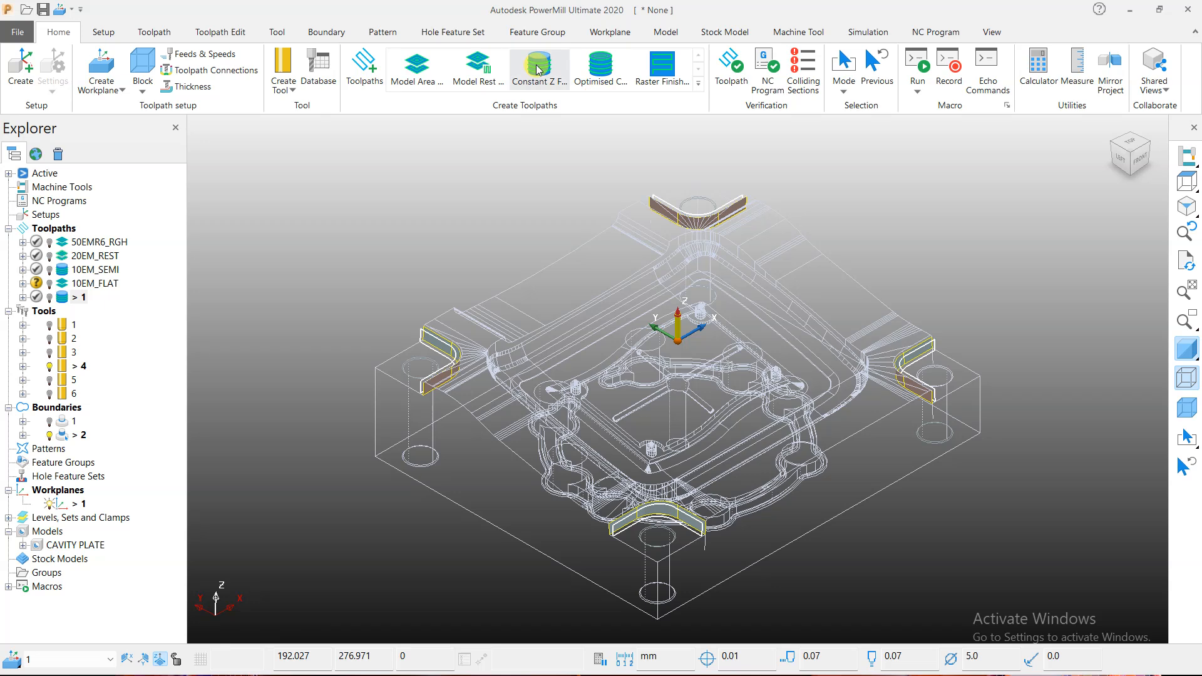
click(537, 70)
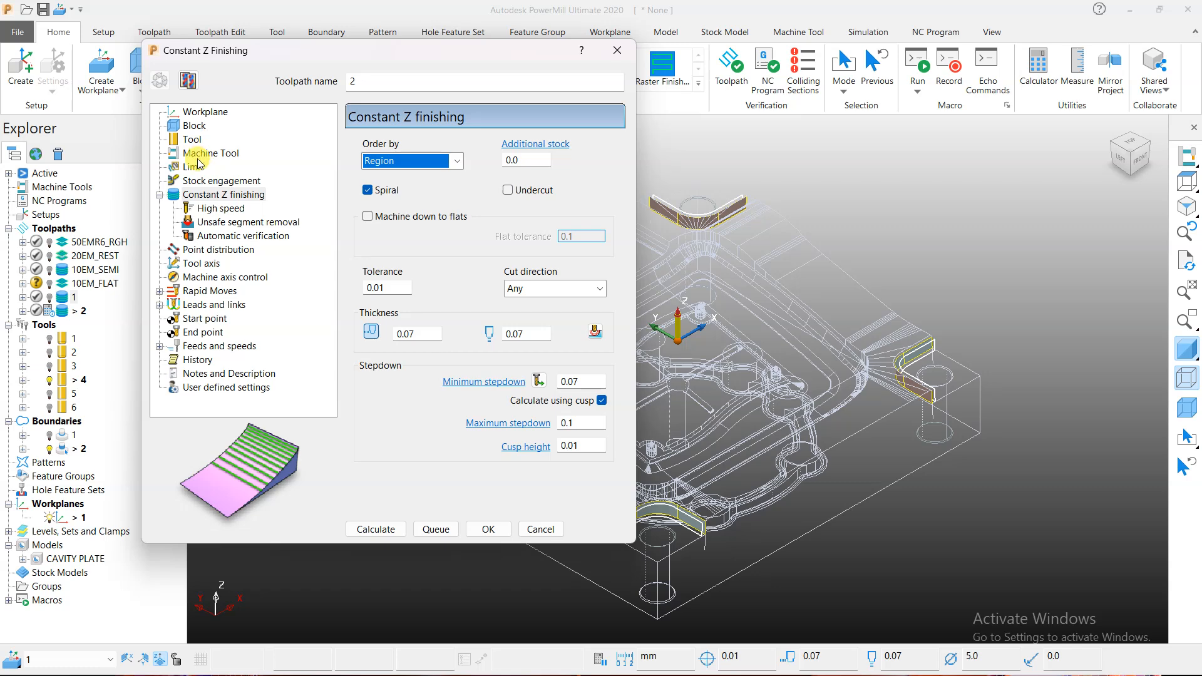
click(195, 167)
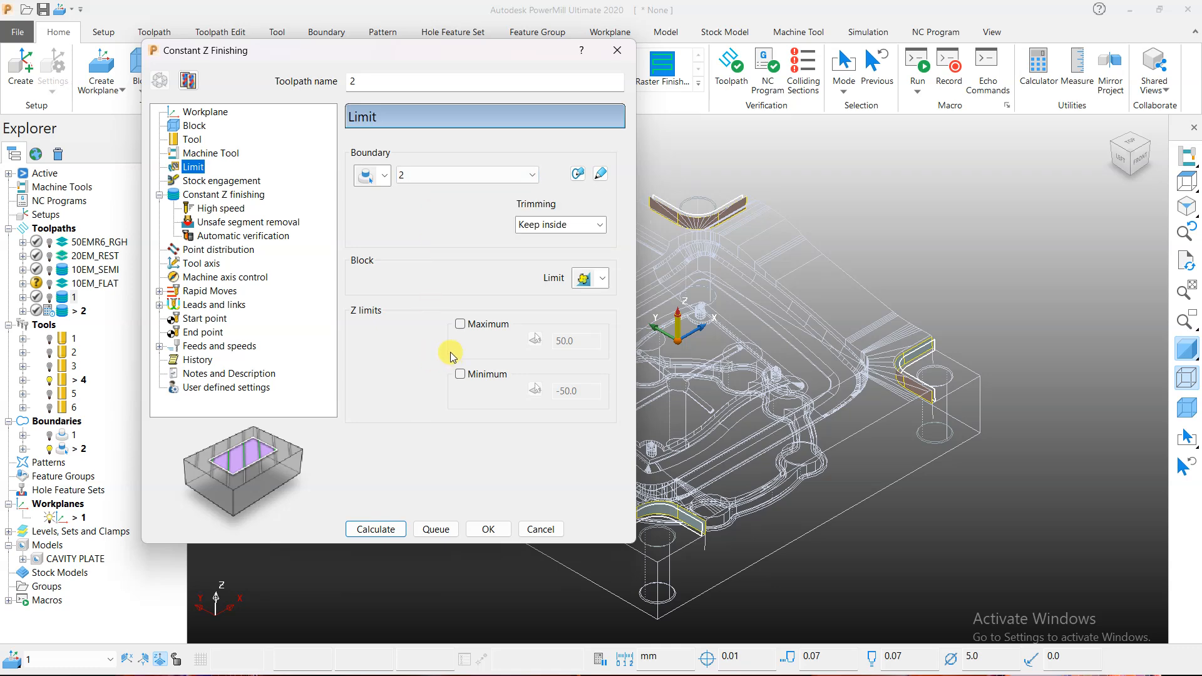
click(201, 195)
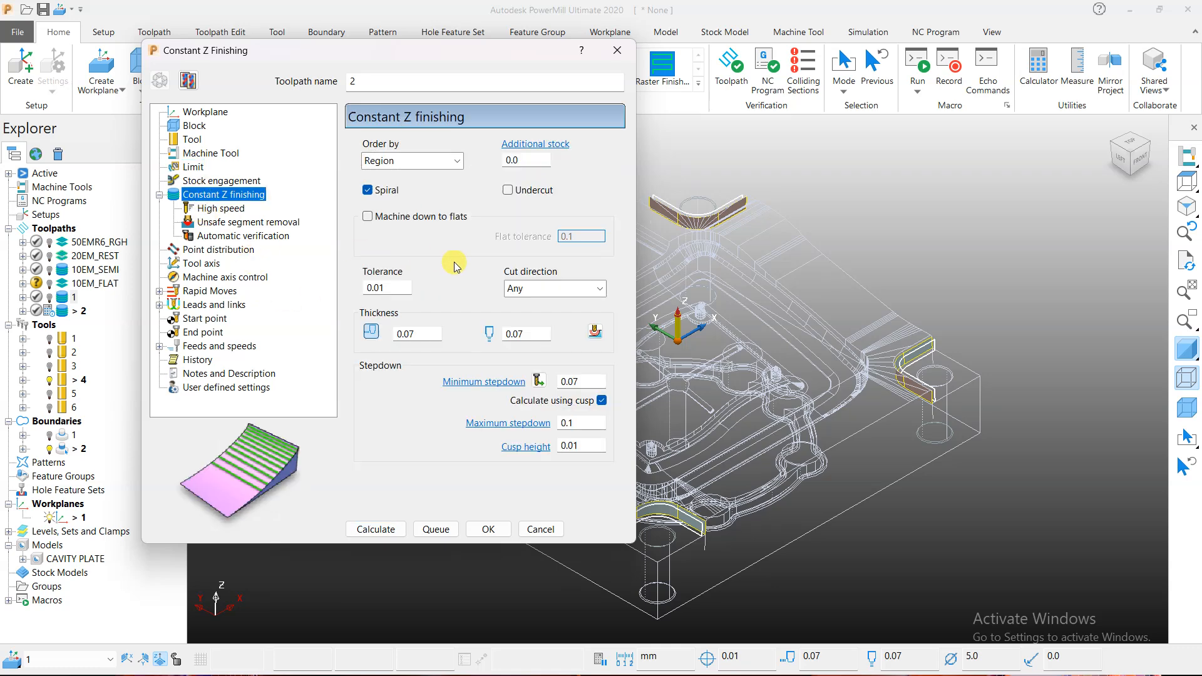
double_click(395, 342)
text(0)
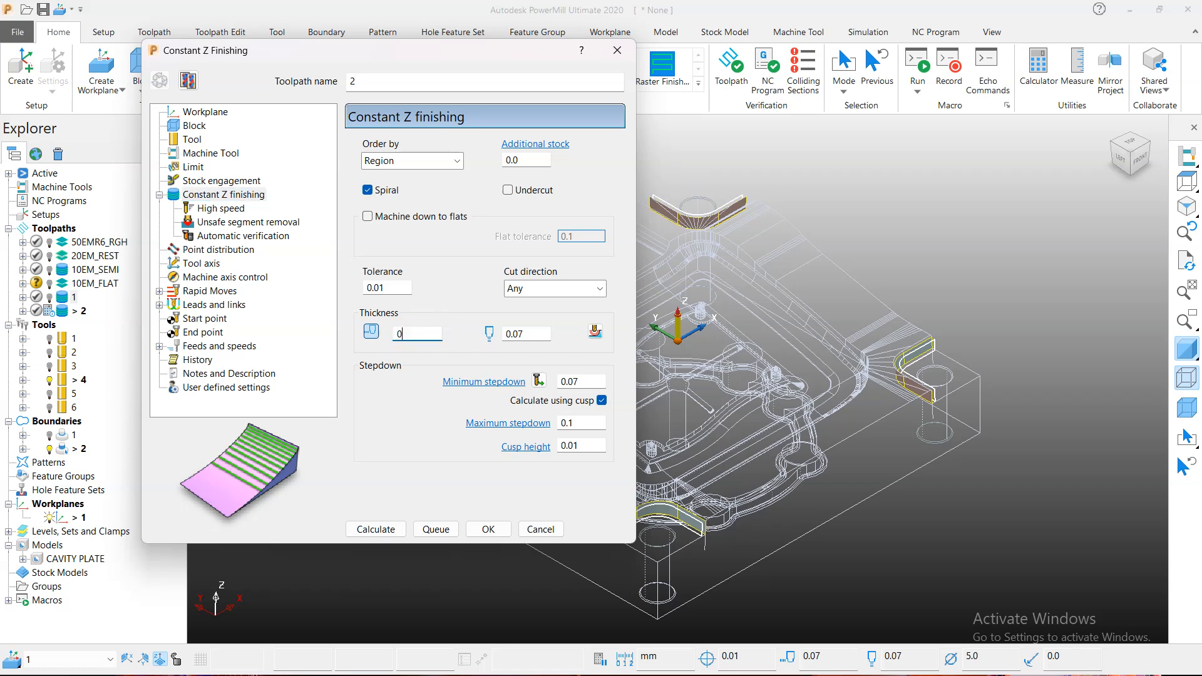
double_click(505, 335)
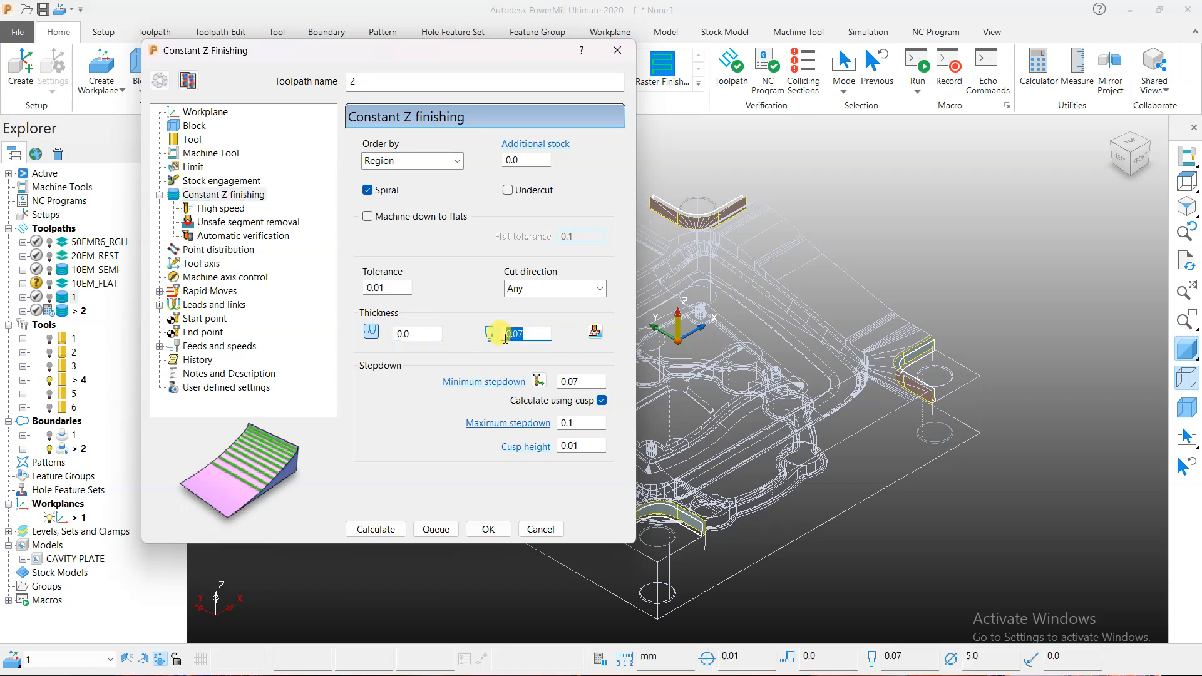
click(380, 529)
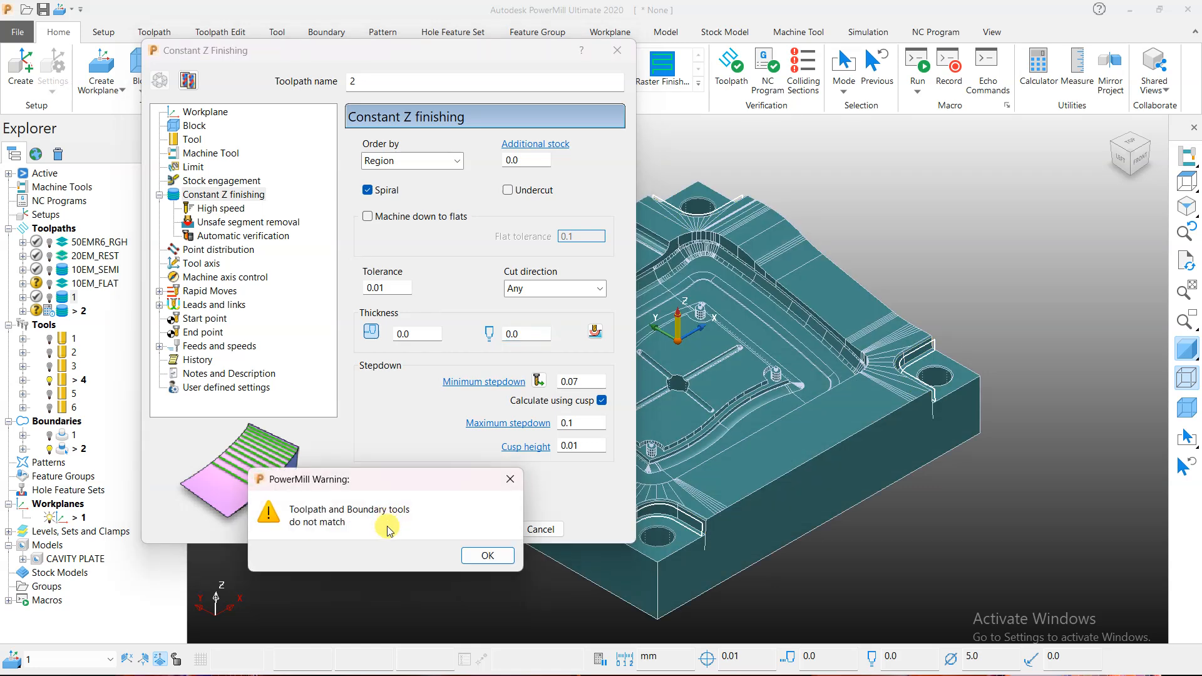
click(485, 555)
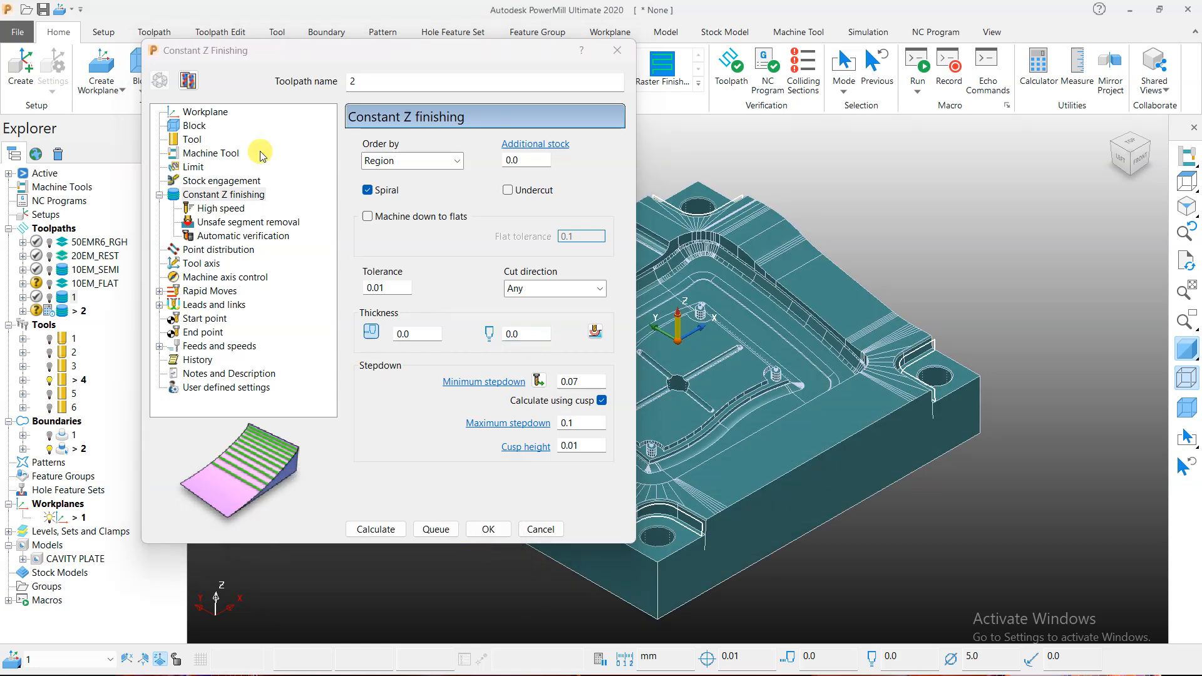
Step: Calculate the Constant Z finishing toolpath with end mill 6 and hide the cavity plate's wireframe
click(191, 139)
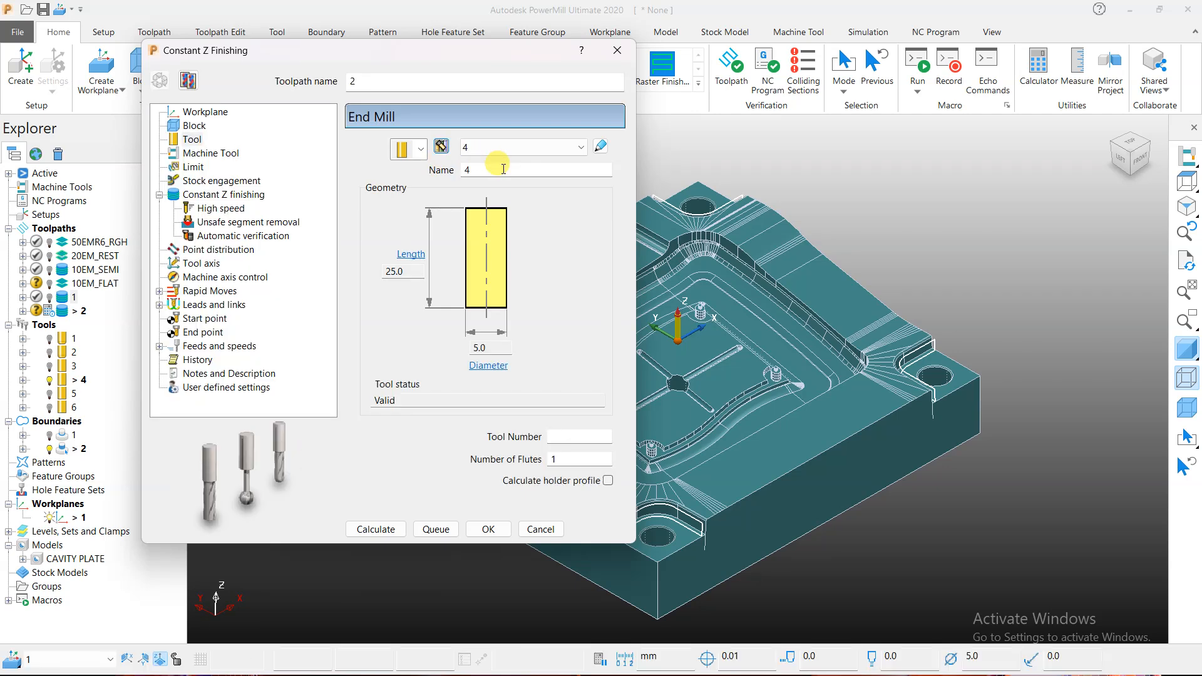
click(511, 148)
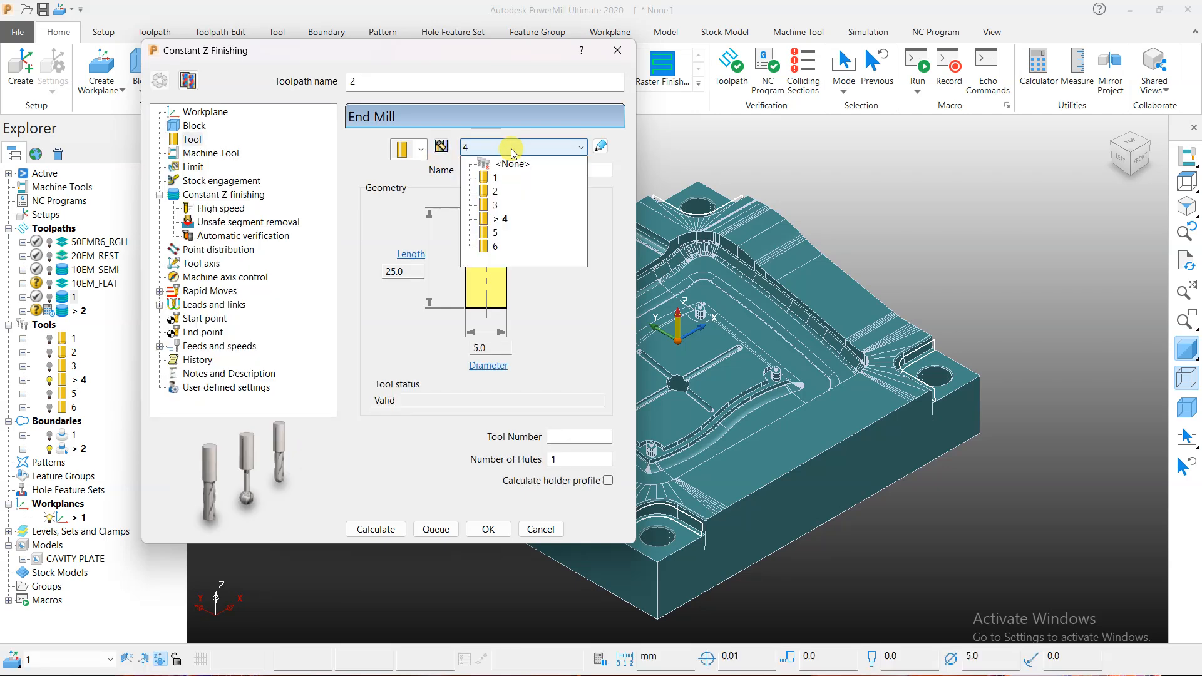
click(491, 245)
click(376, 530)
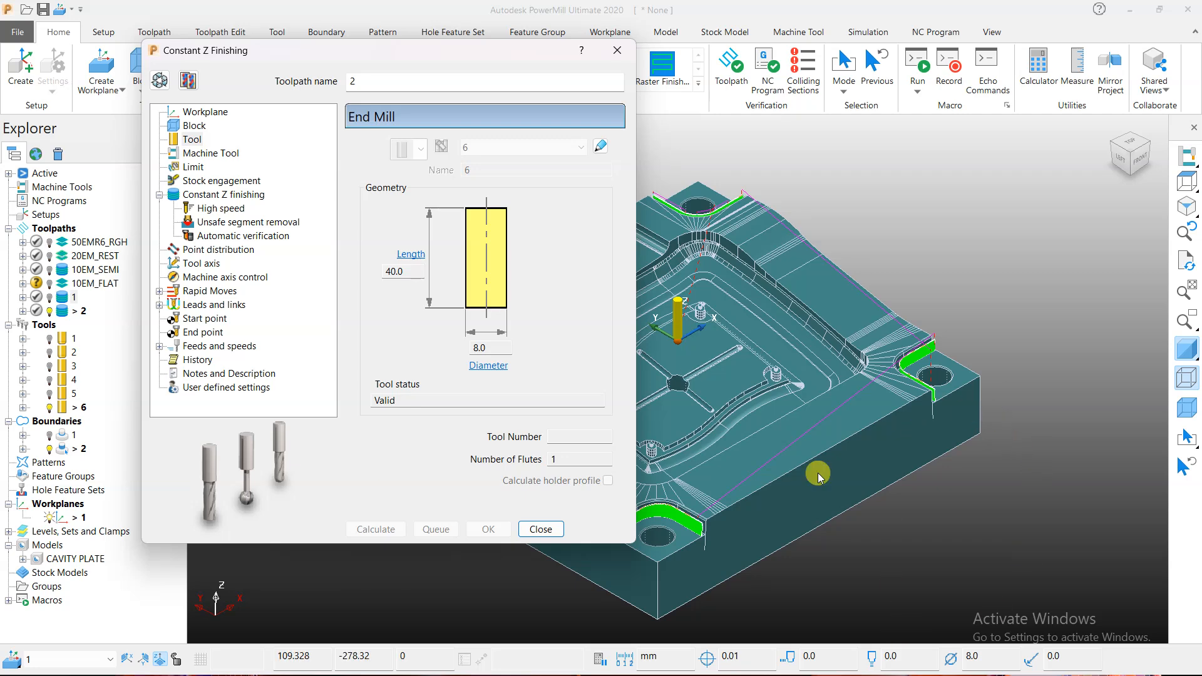
click(1184, 377)
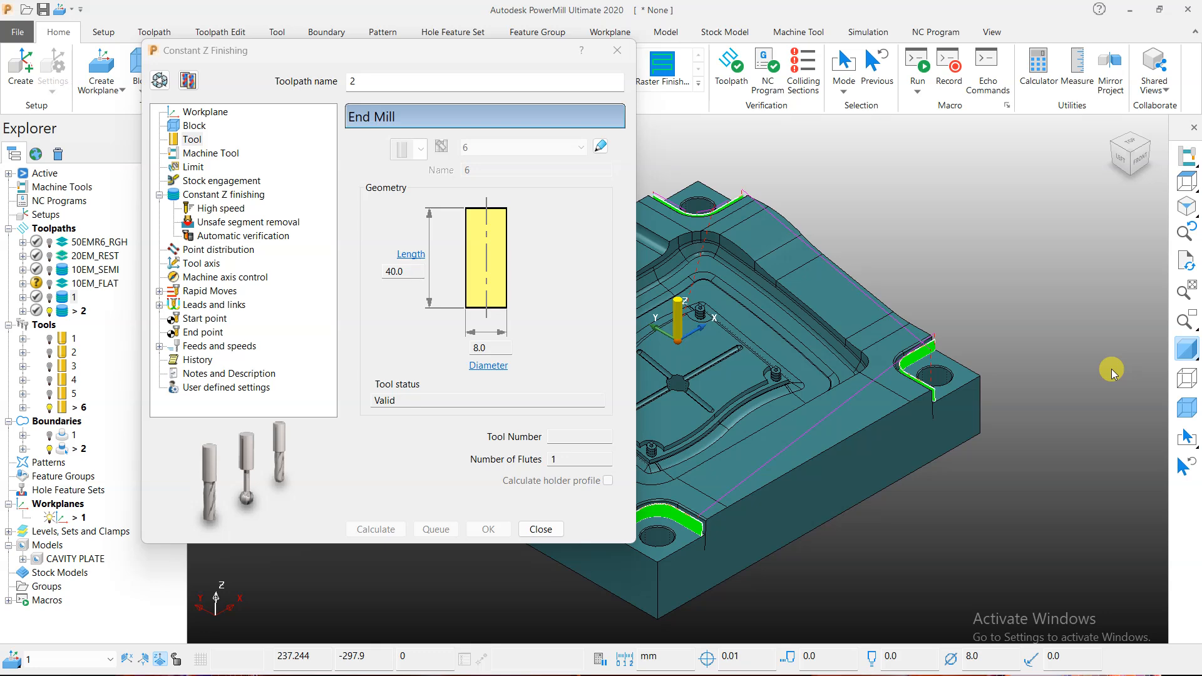
click(542, 529)
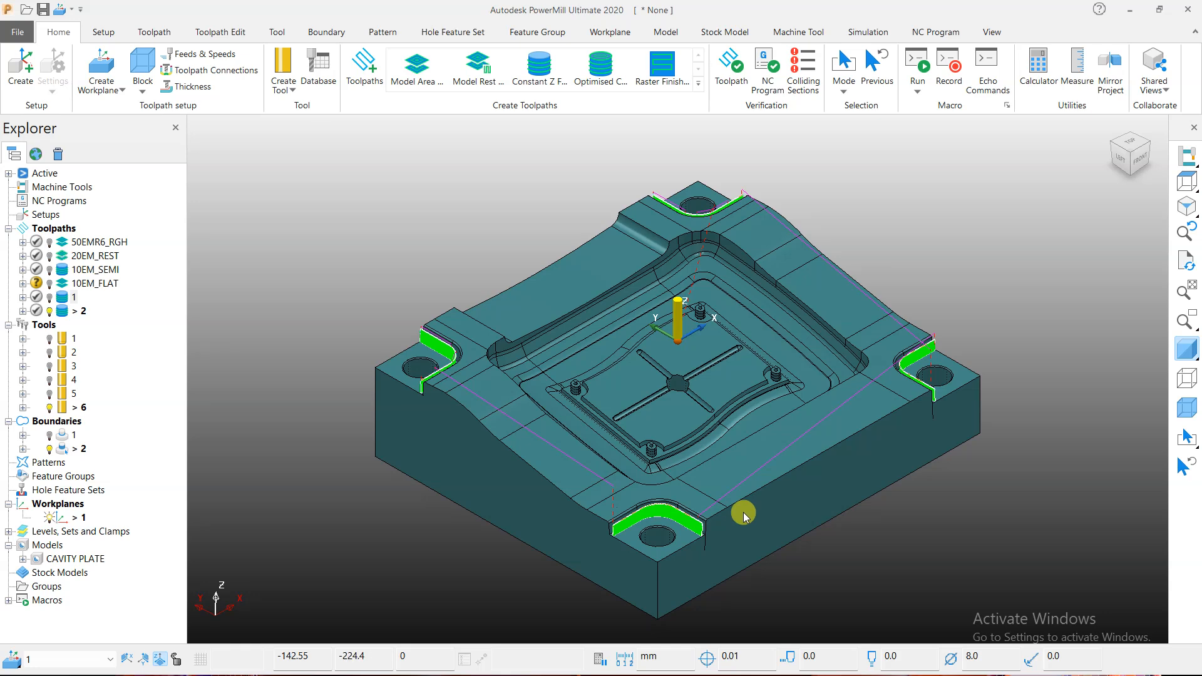
Step: Simulate material removal for the 50EMR6_RGH roughing toolpath in ViewMill with tool 1 displayed
click(867, 33)
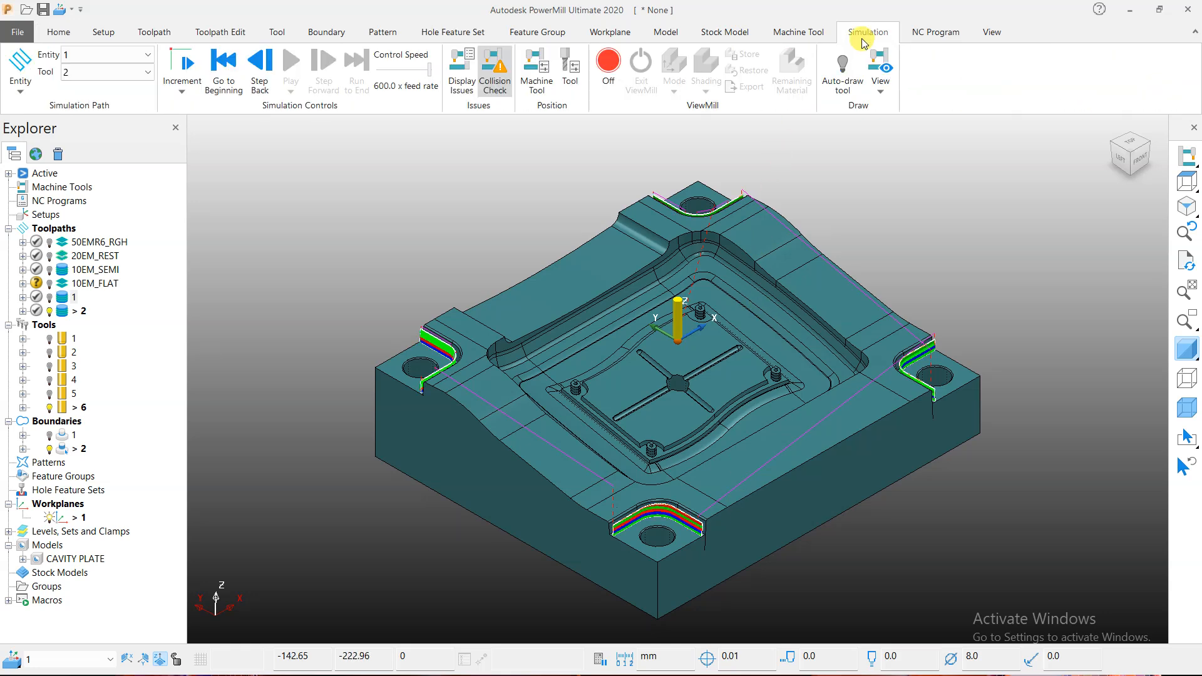
click(96, 56)
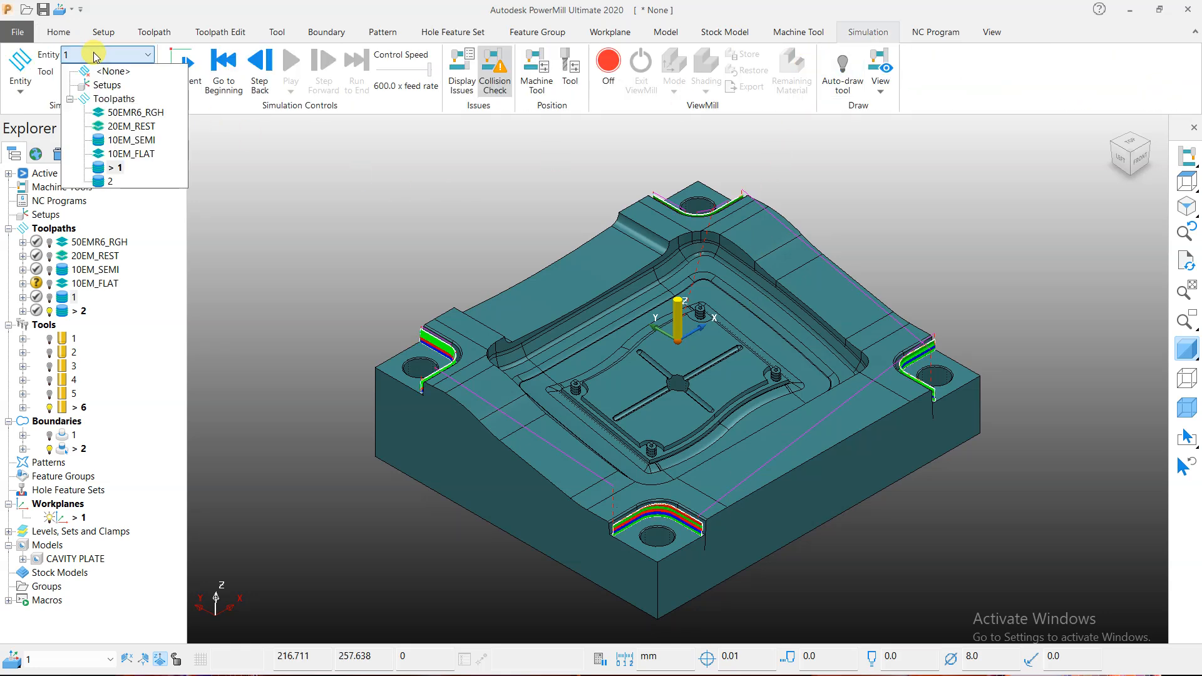
click(134, 113)
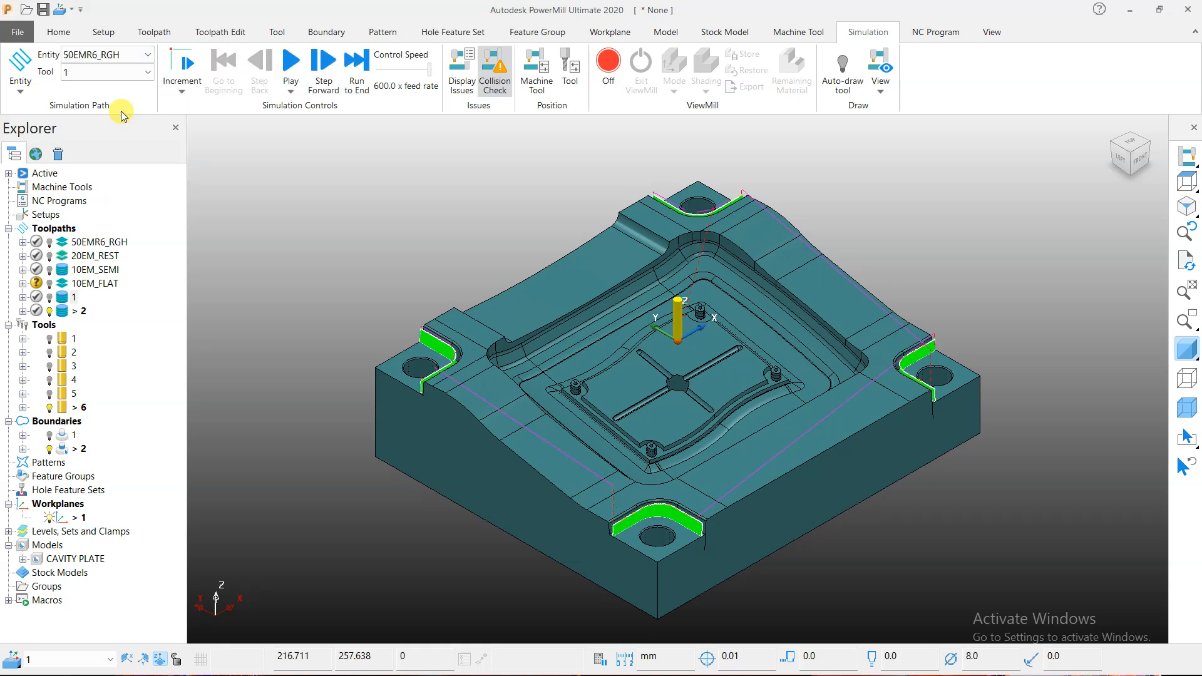
click(616, 65)
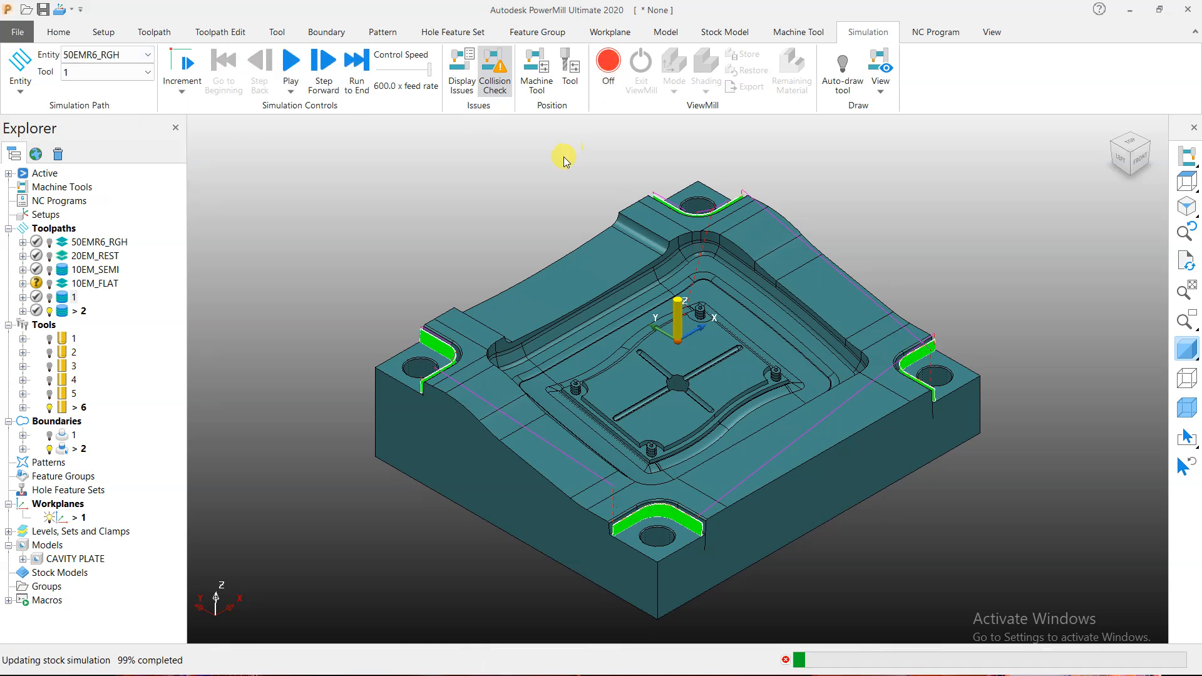
click(50, 340)
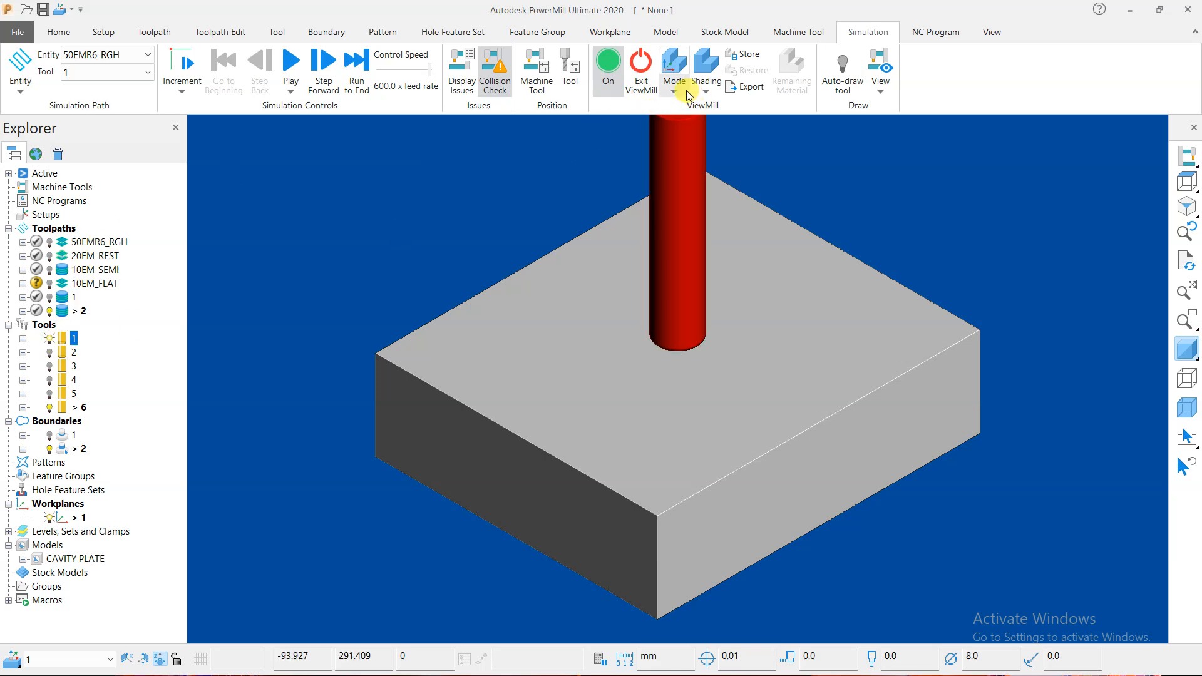
click(313, 92)
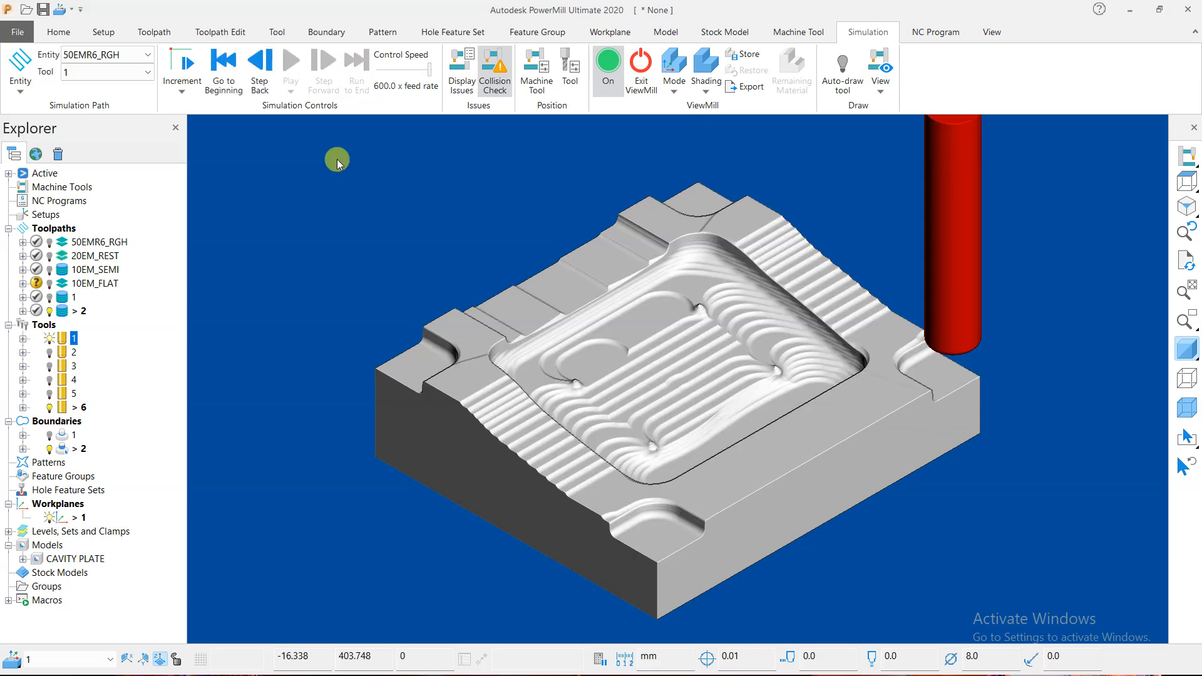
Step: Simulate material removal for the 20EM_REST toolpath in ViewMill, displaying tool 2 instead of tool 1
click(132, 57)
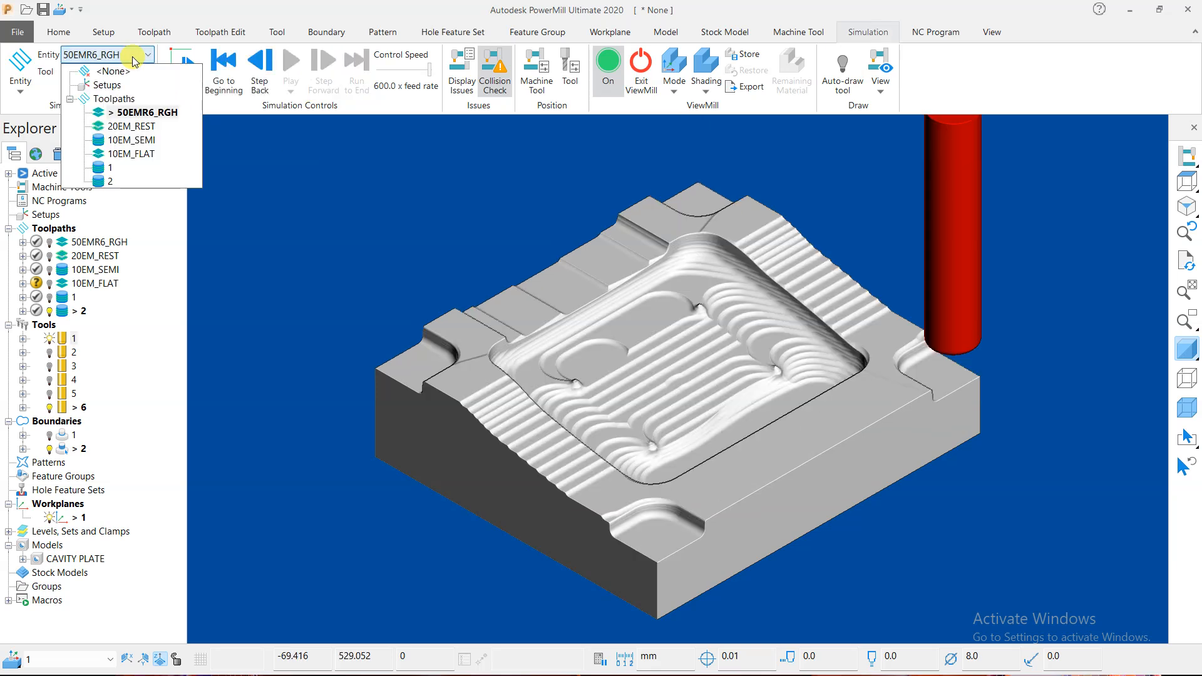
click(137, 126)
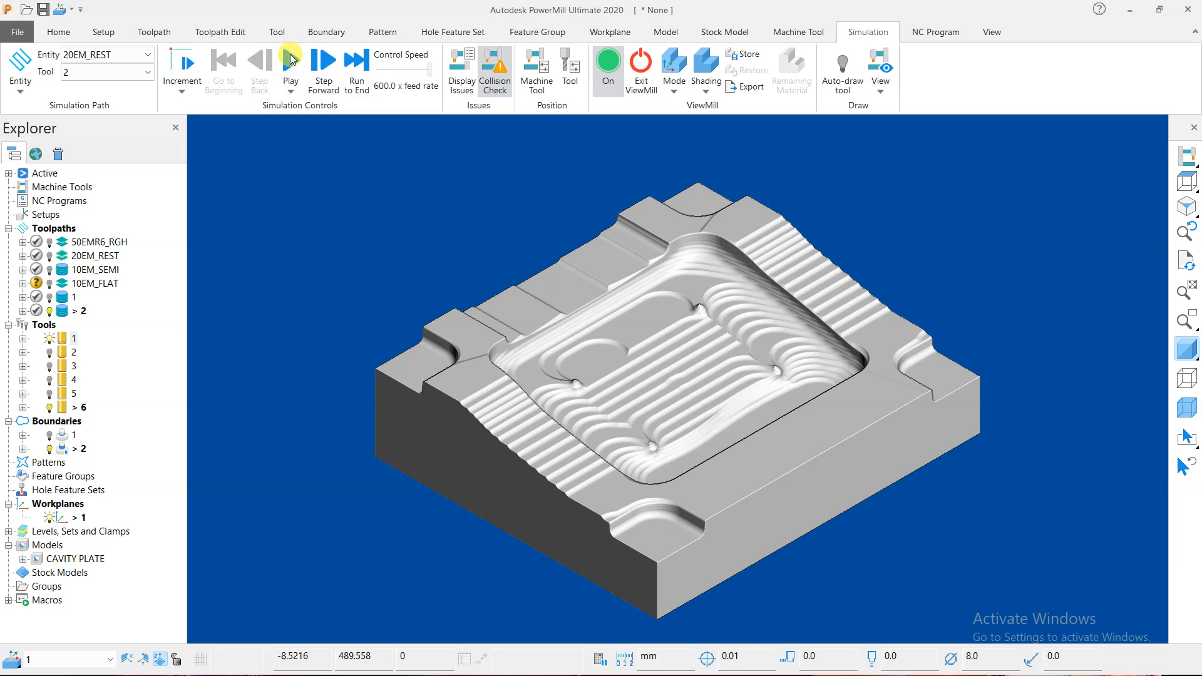
click(289, 59)
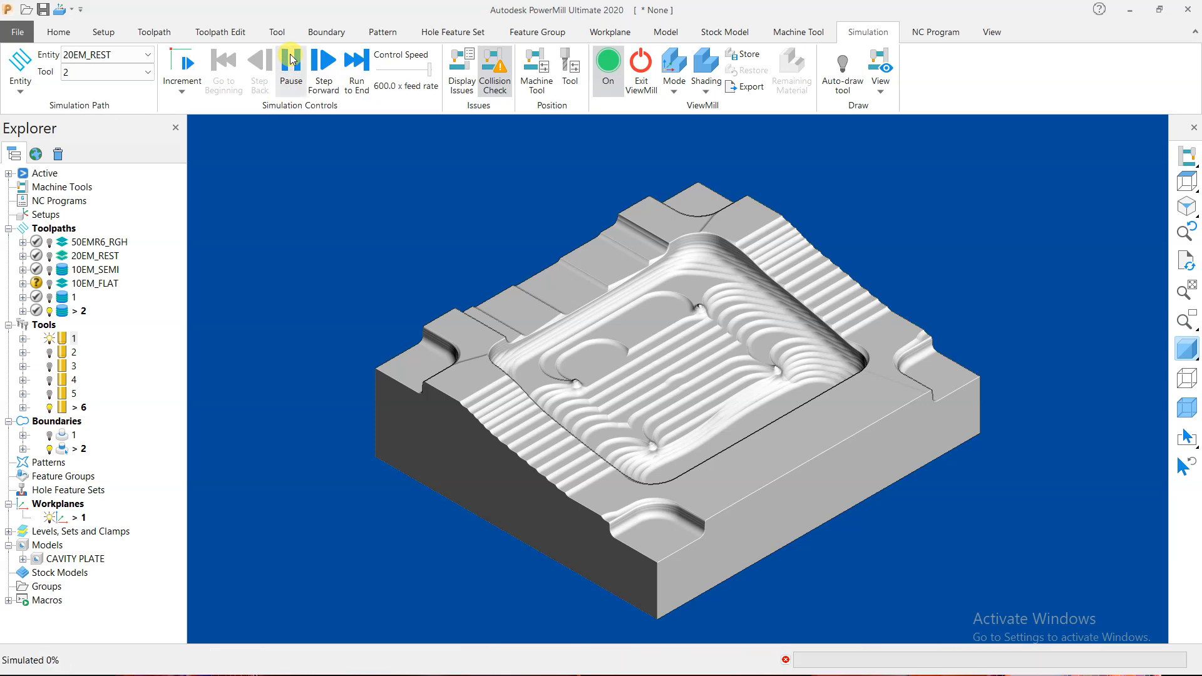
click(48, 352)
click(48, 339)
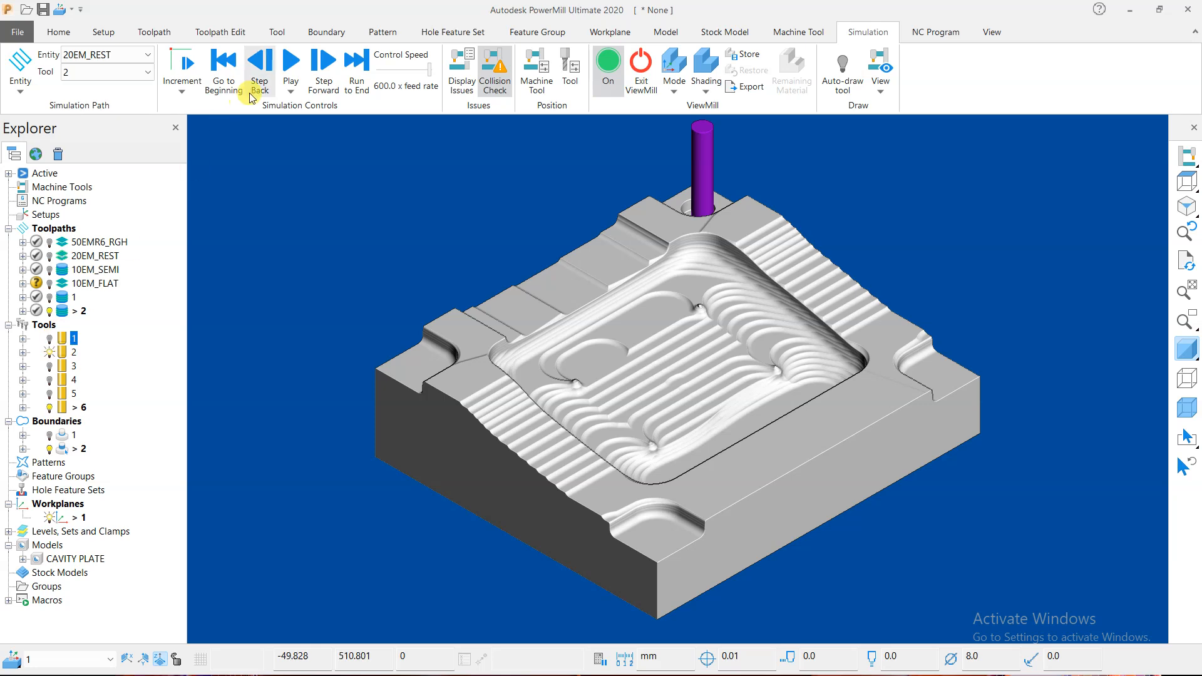
click(291, 69)
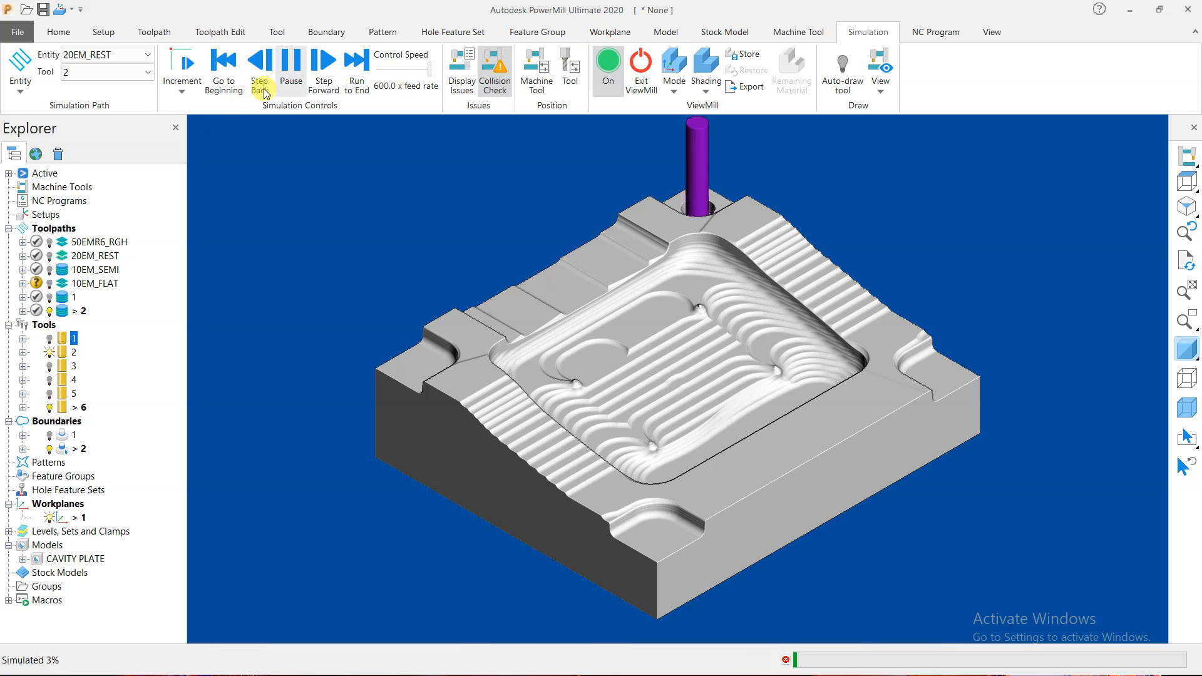
click(291, 67)
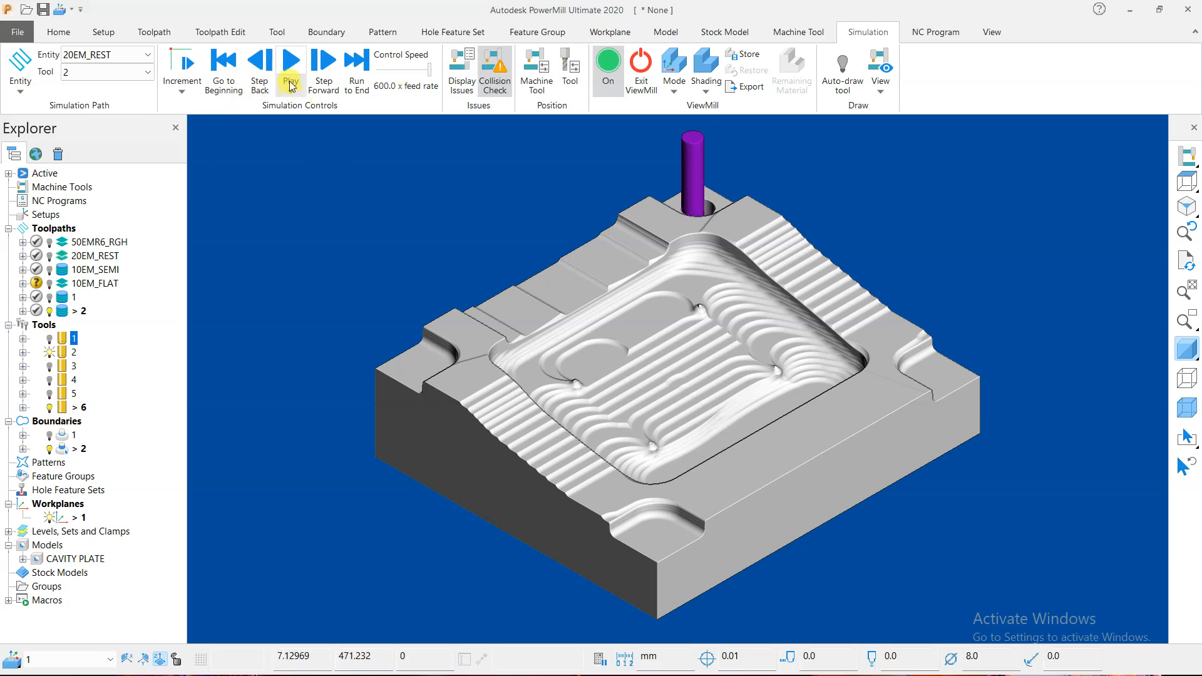
click(291, 72)
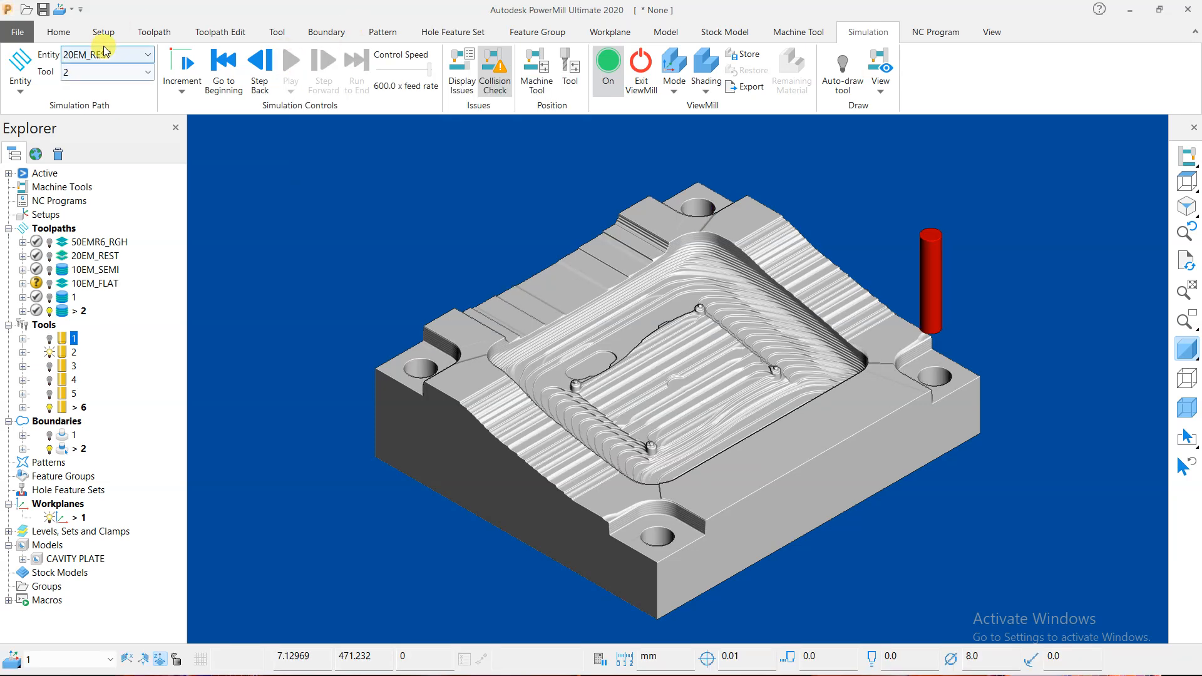
Step: Simulate material removal for the 10EM_SEMI semi-finishing toolpath in ViewMill with tool 3 displayed
click(148, 54)
click(128, 143)
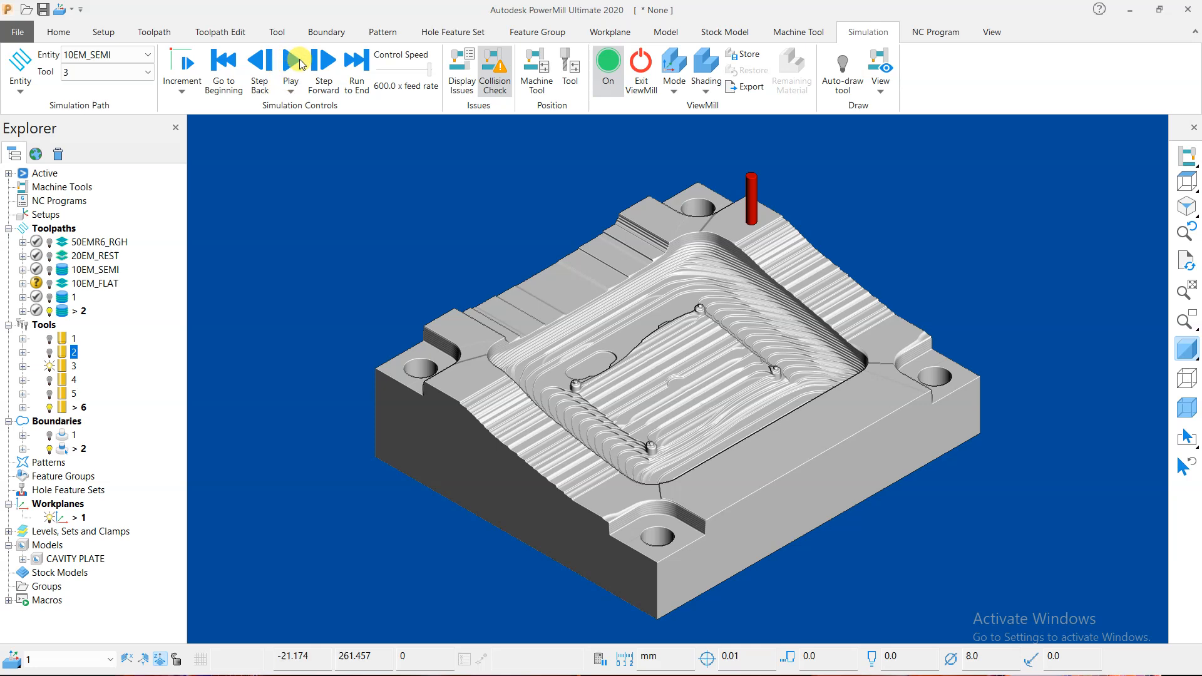
click(296, 63)
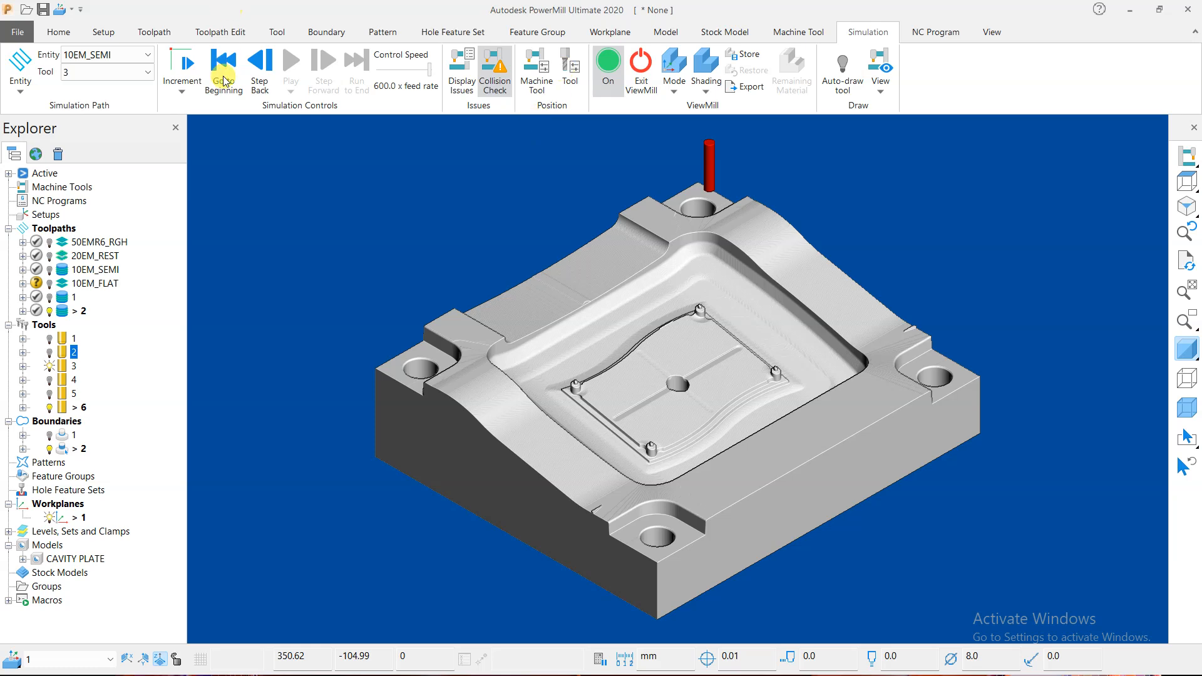
Step: Simulate material removal for the 10EM_FLAT toolpath in ViewMill, rerunning it from its beginning to the end
click(148, 54)
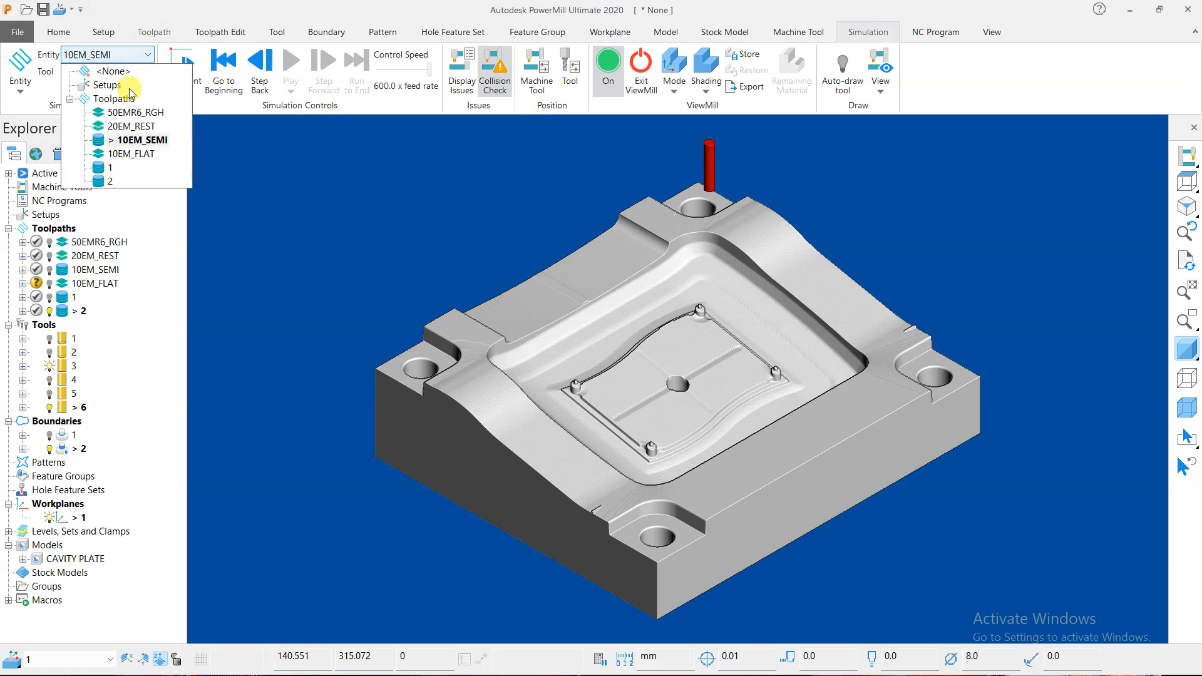
click(132, 153)
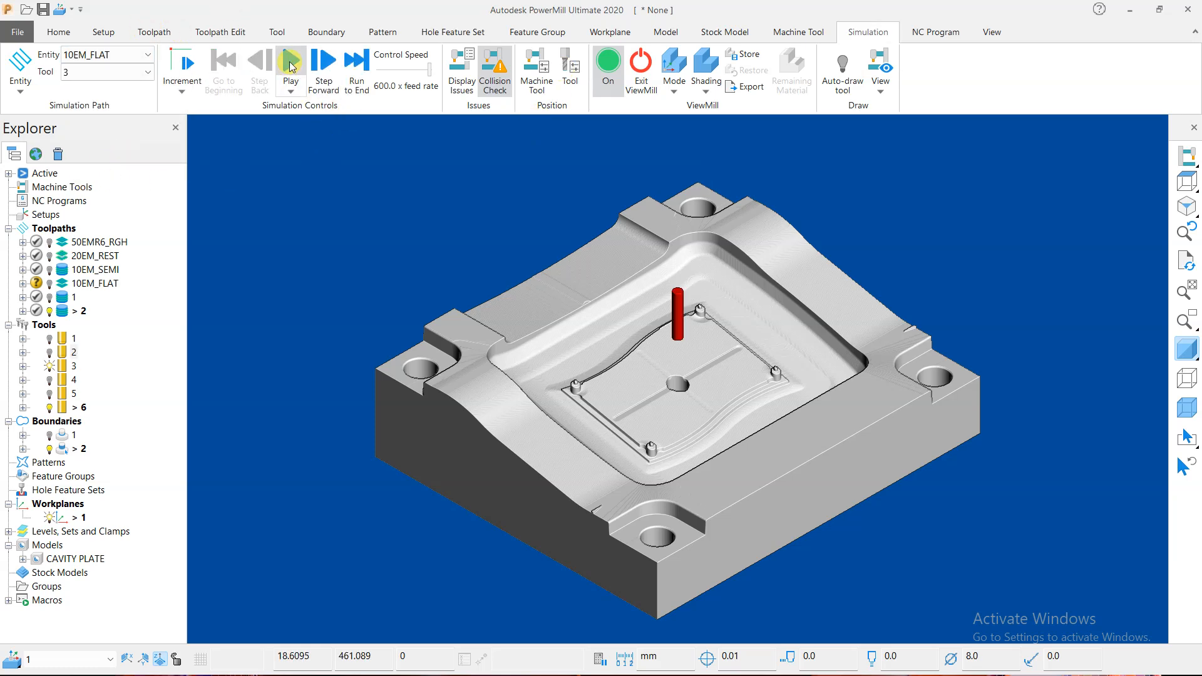
click(291, 63)
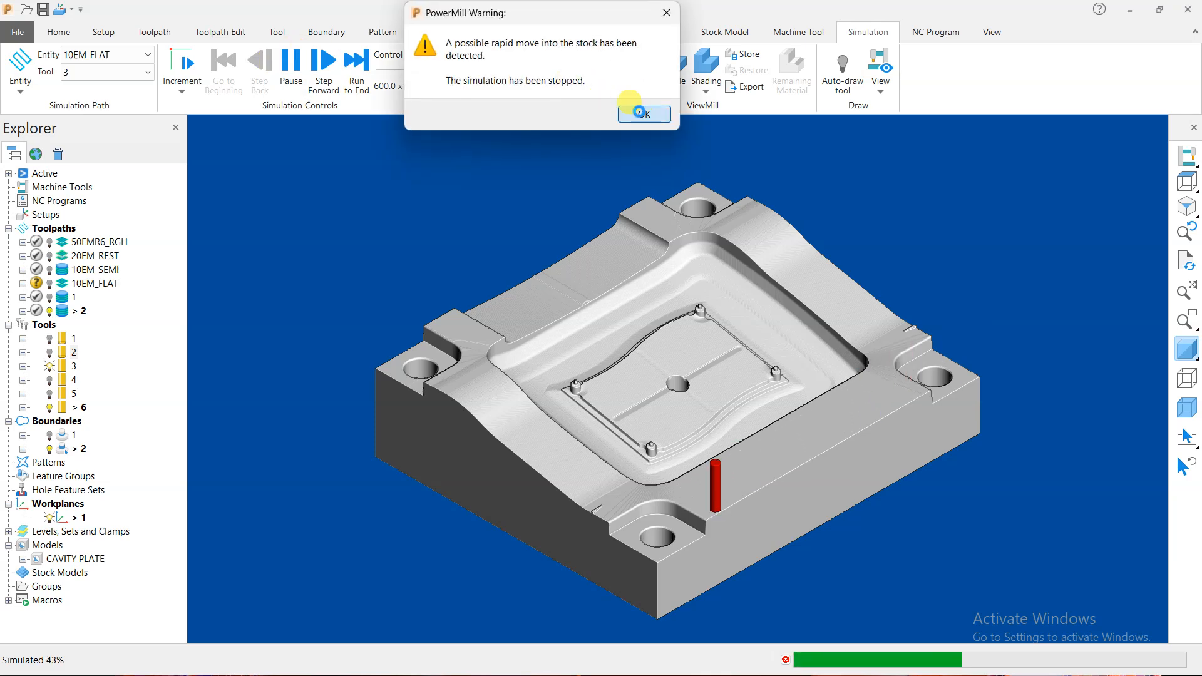
click(639, 113)
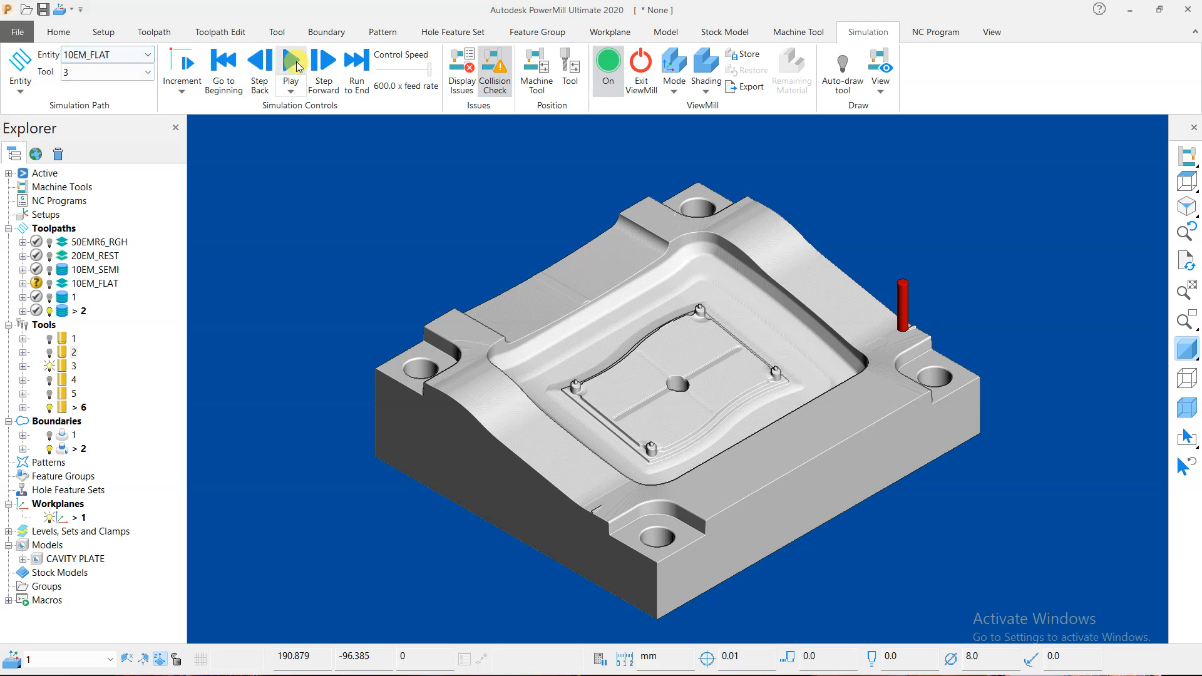
click(222, 67)
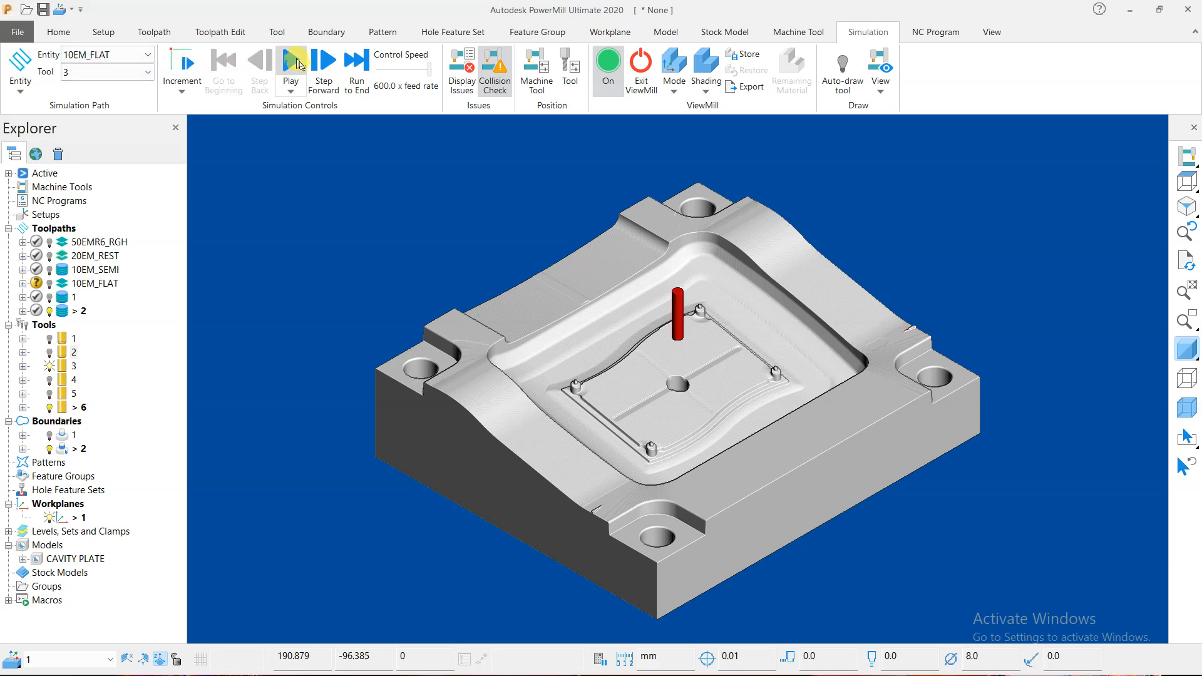
click(297, 63)
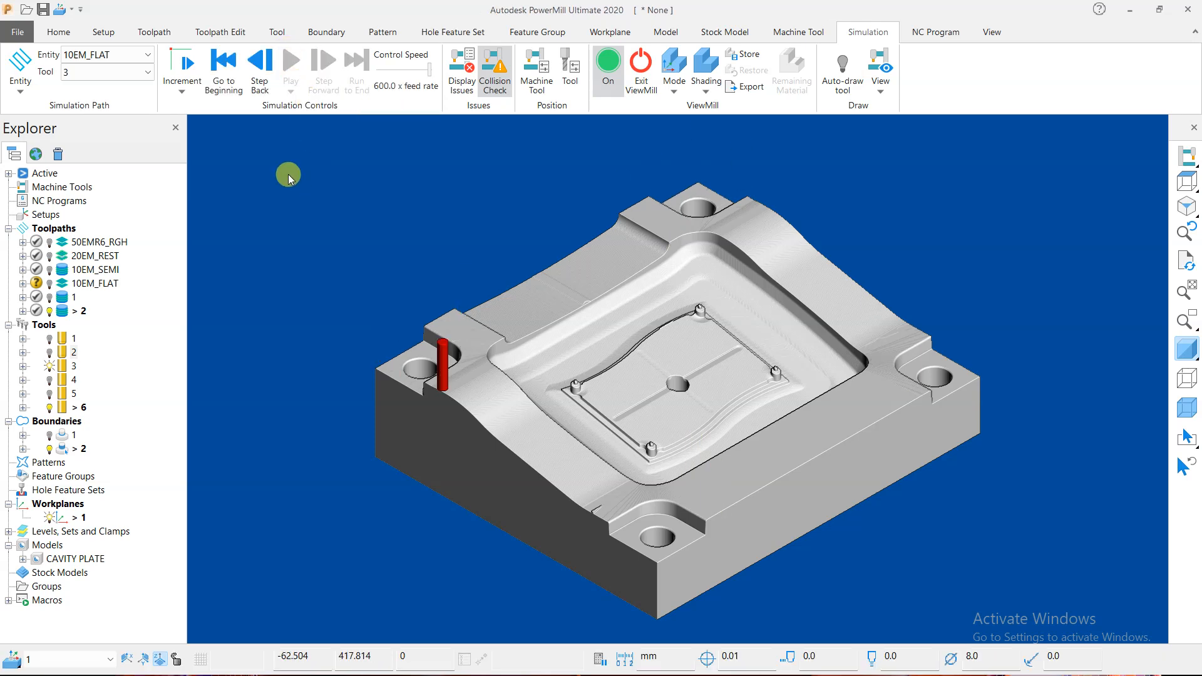
Step: Simulate material removal for finishing toolpath 1 in ViewMill with tool 4 displayed
click(147, 54)
click(121, 167)
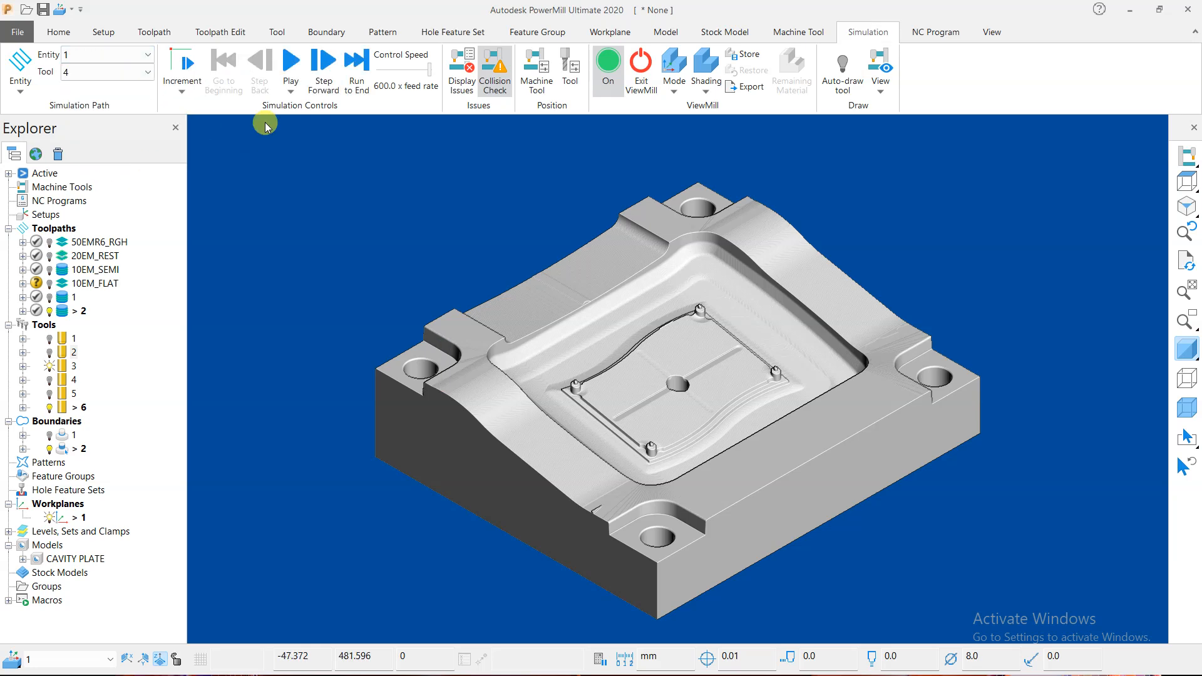
click(286, 67)
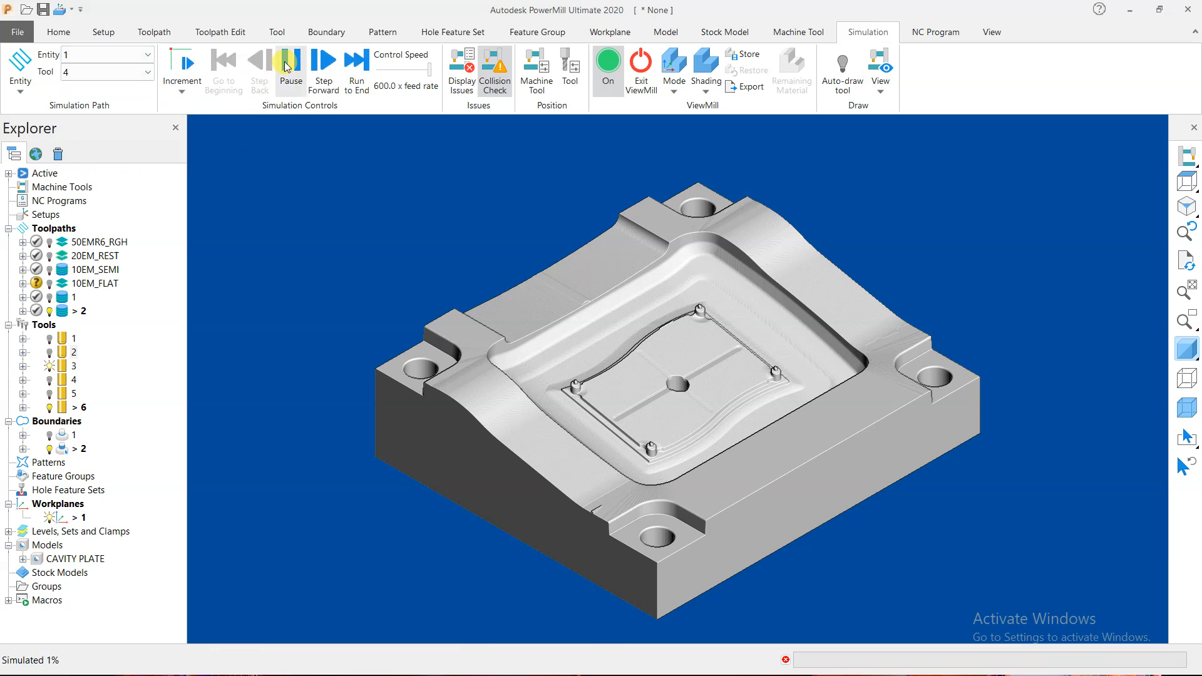
click(281, 57)
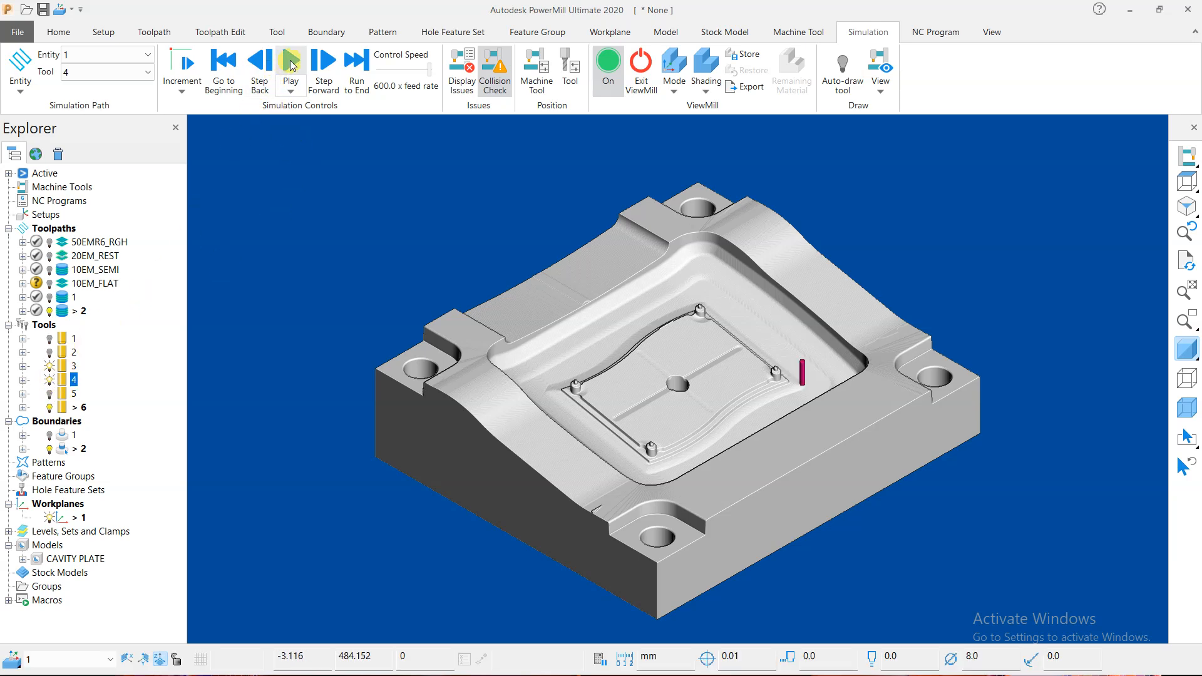
click(290, 65)
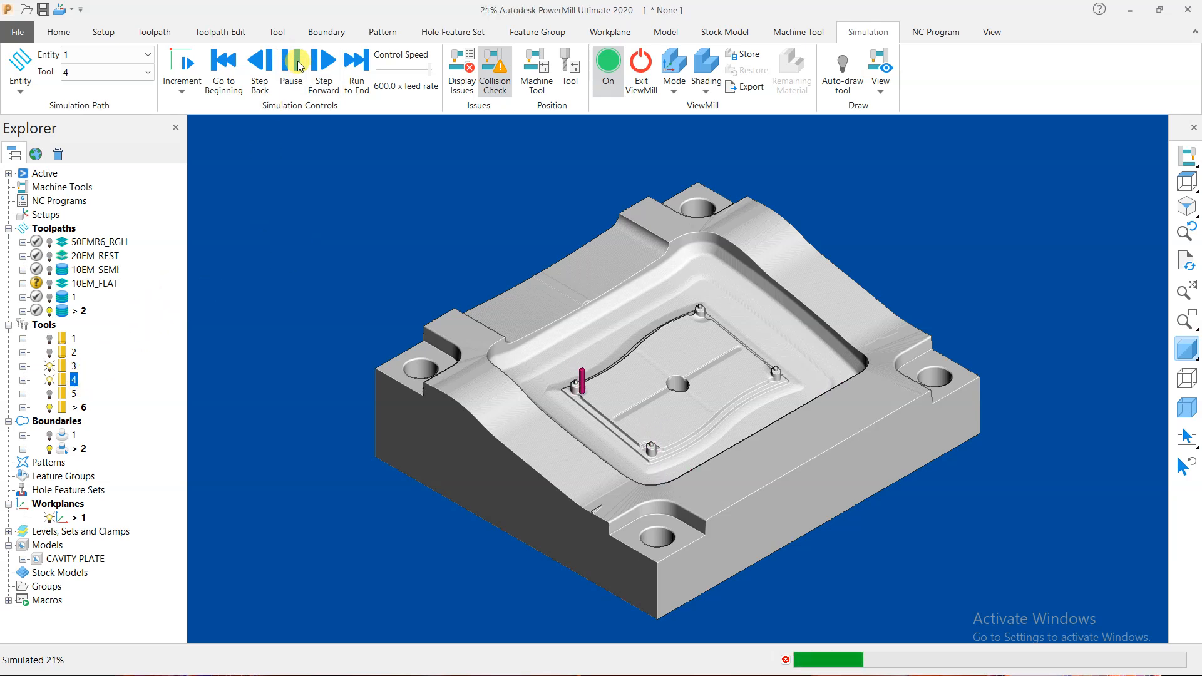
click(297, 65)
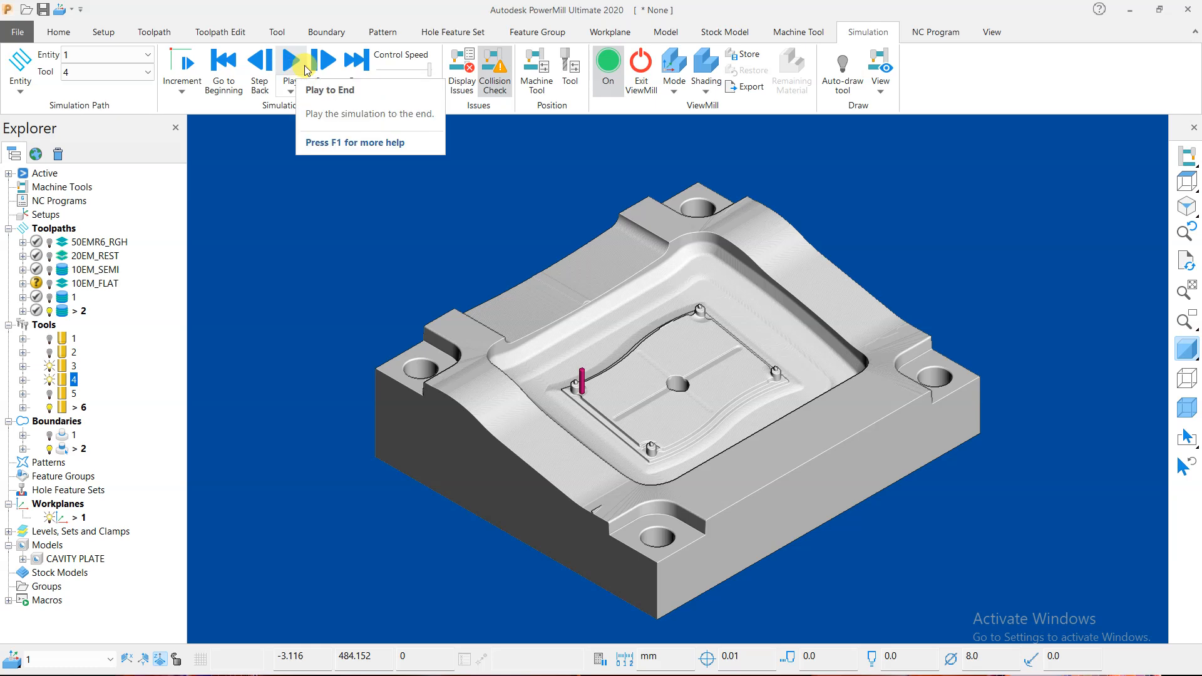
click(305, 70)
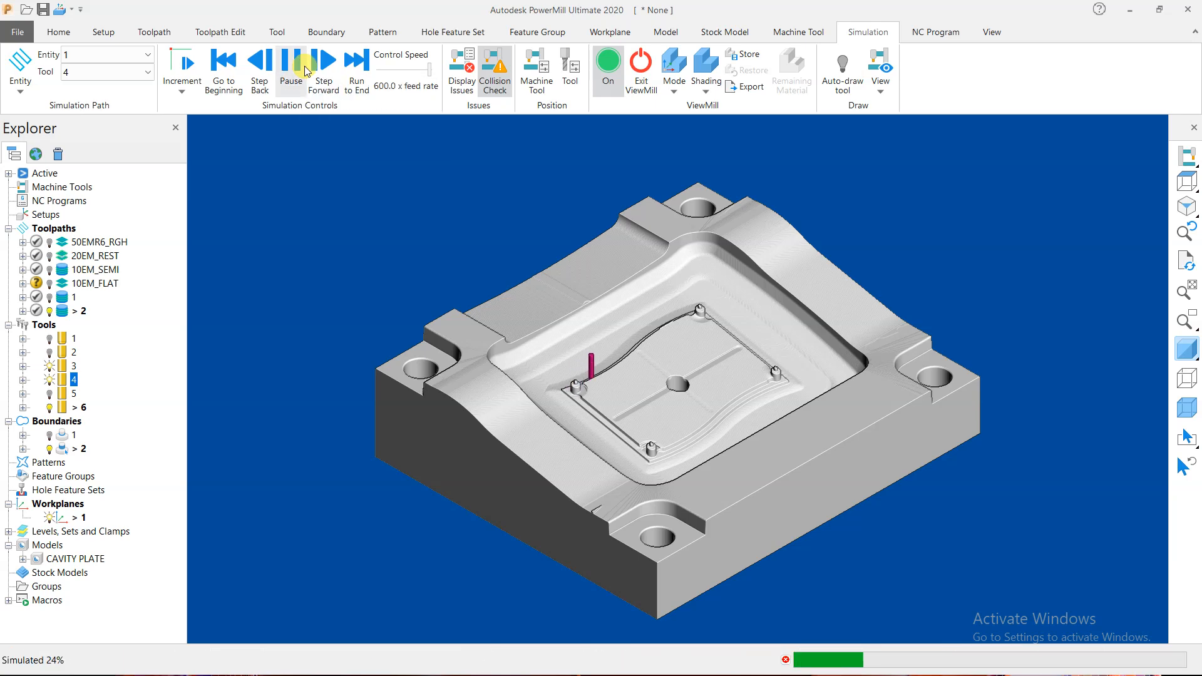
Step: Run the ViewMill material removal simulation for the boundary-limited finishing toolpath 2
click(143, 54)
click(133, 183)
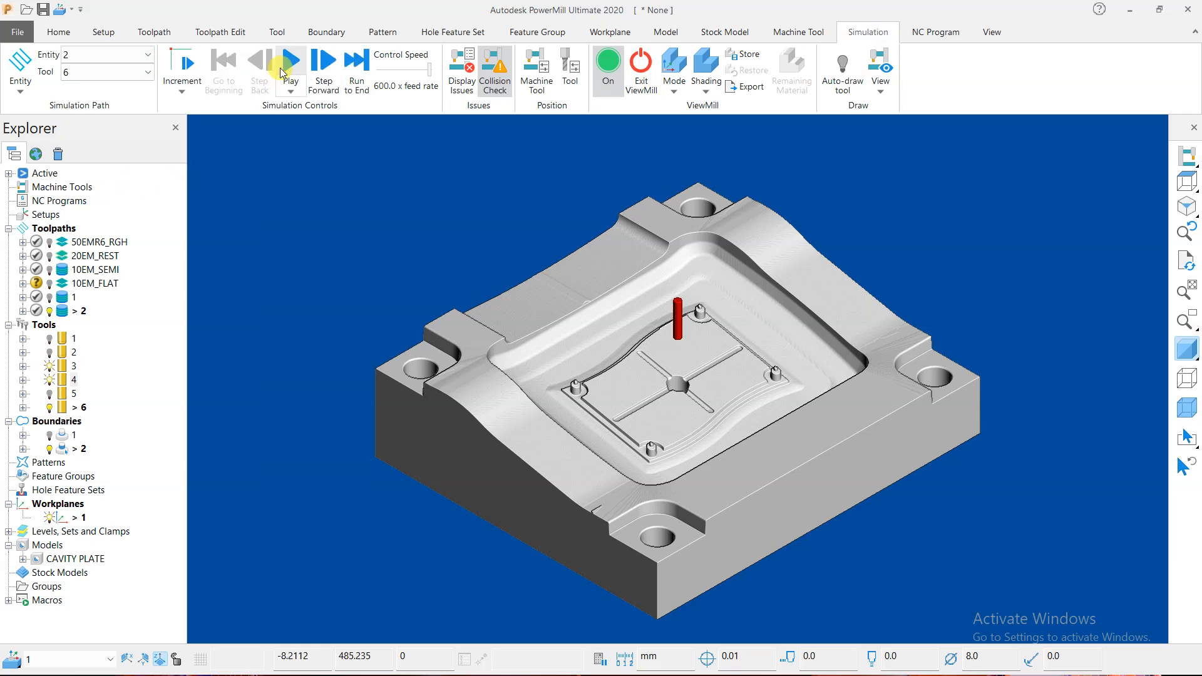
click(288, 67)
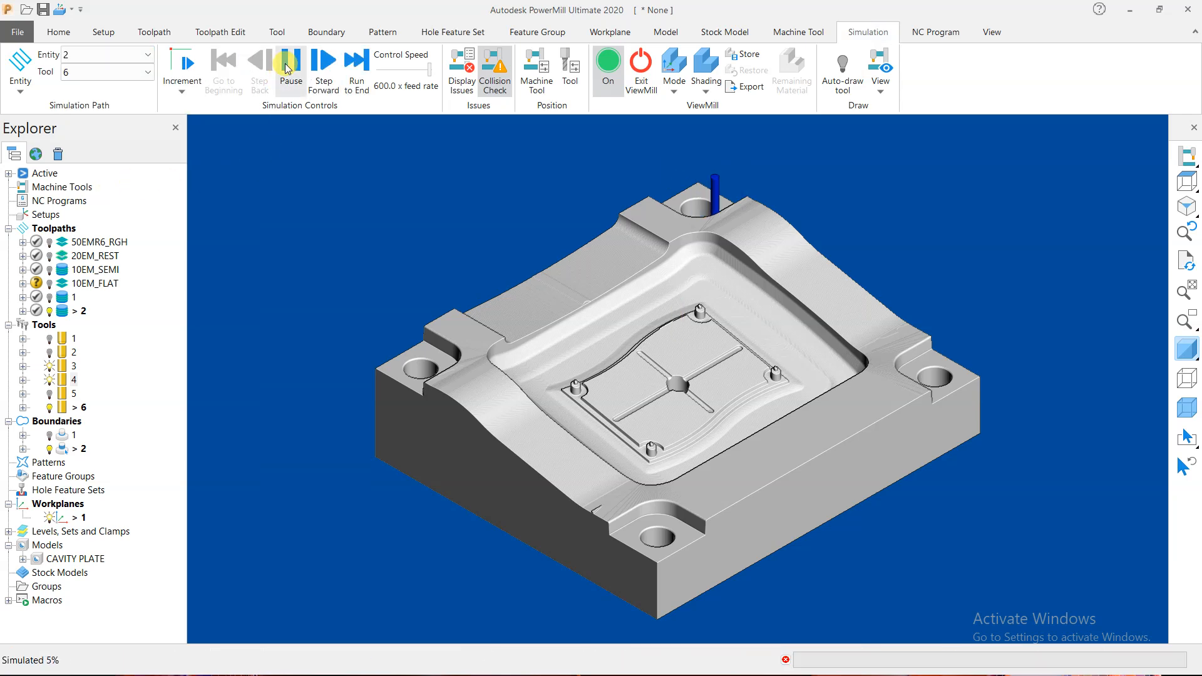